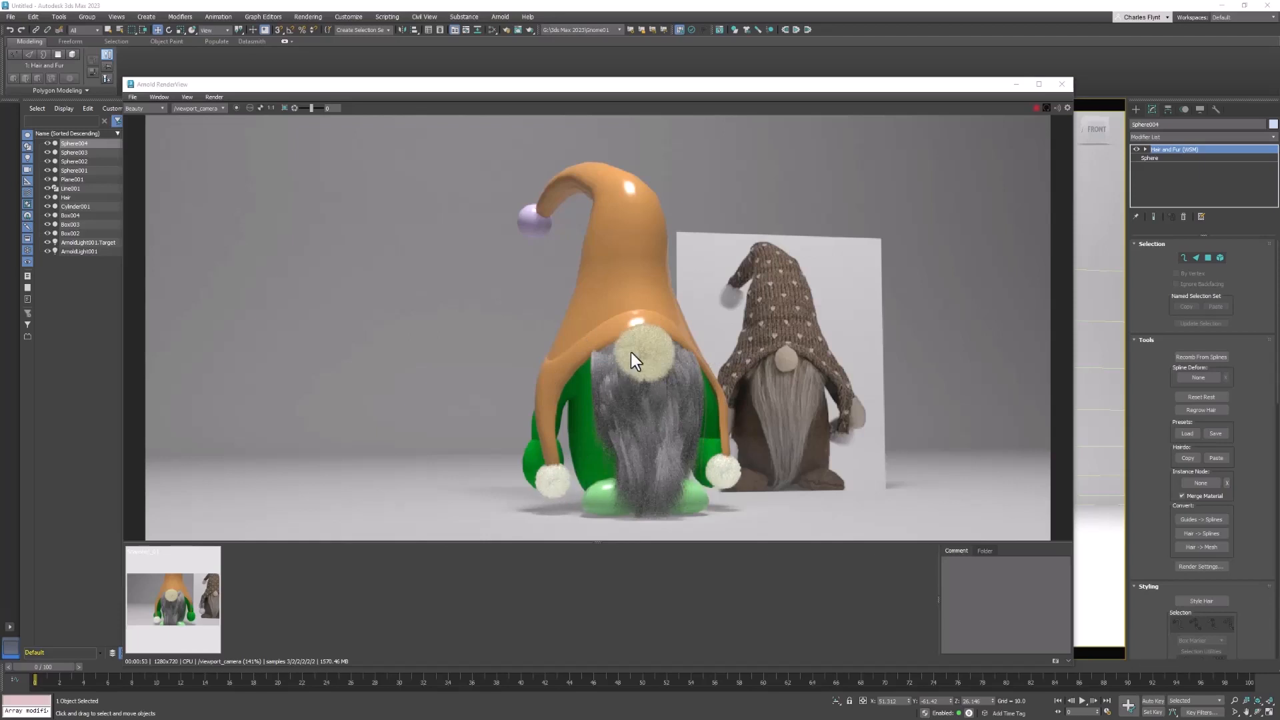
# - Examine the rendered gnome's nose, beard and pom-poms beside the reference picture and close the render window
pyautogui.scroll(3, 659, 352)
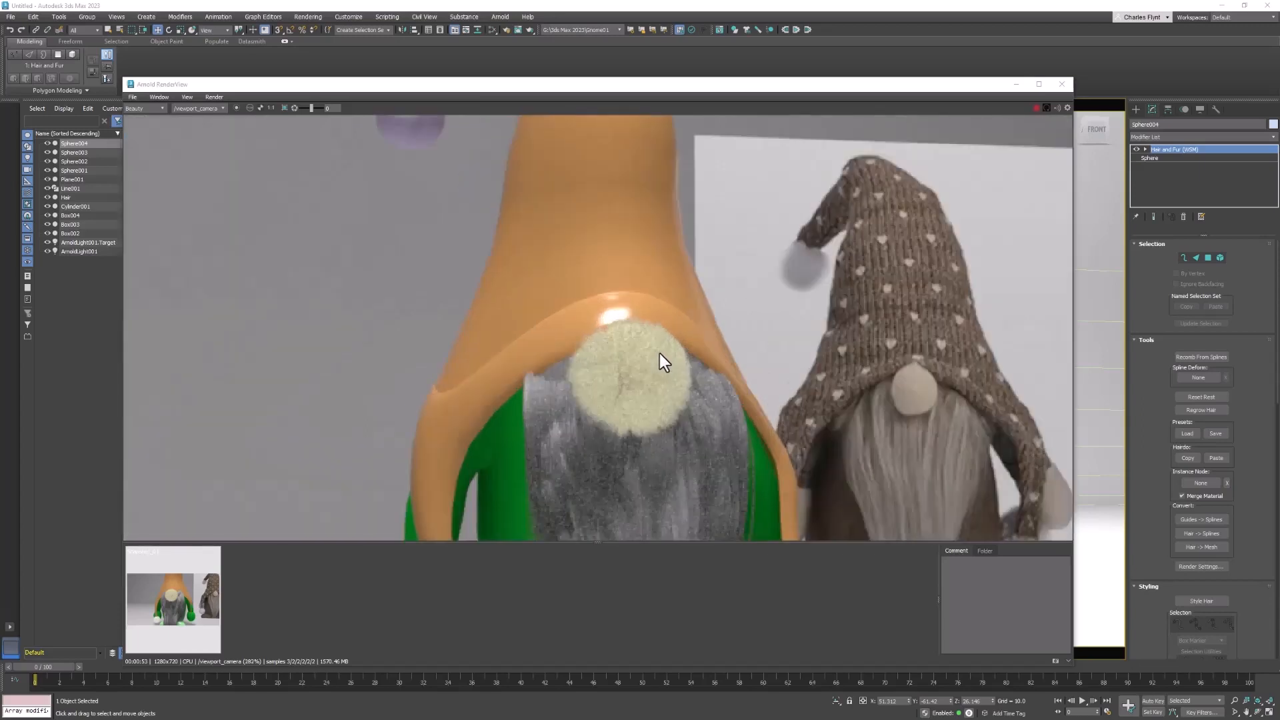
pyautogui.moveTo(662, 371); pyautogui.dragTo(675, 185, button='middle')
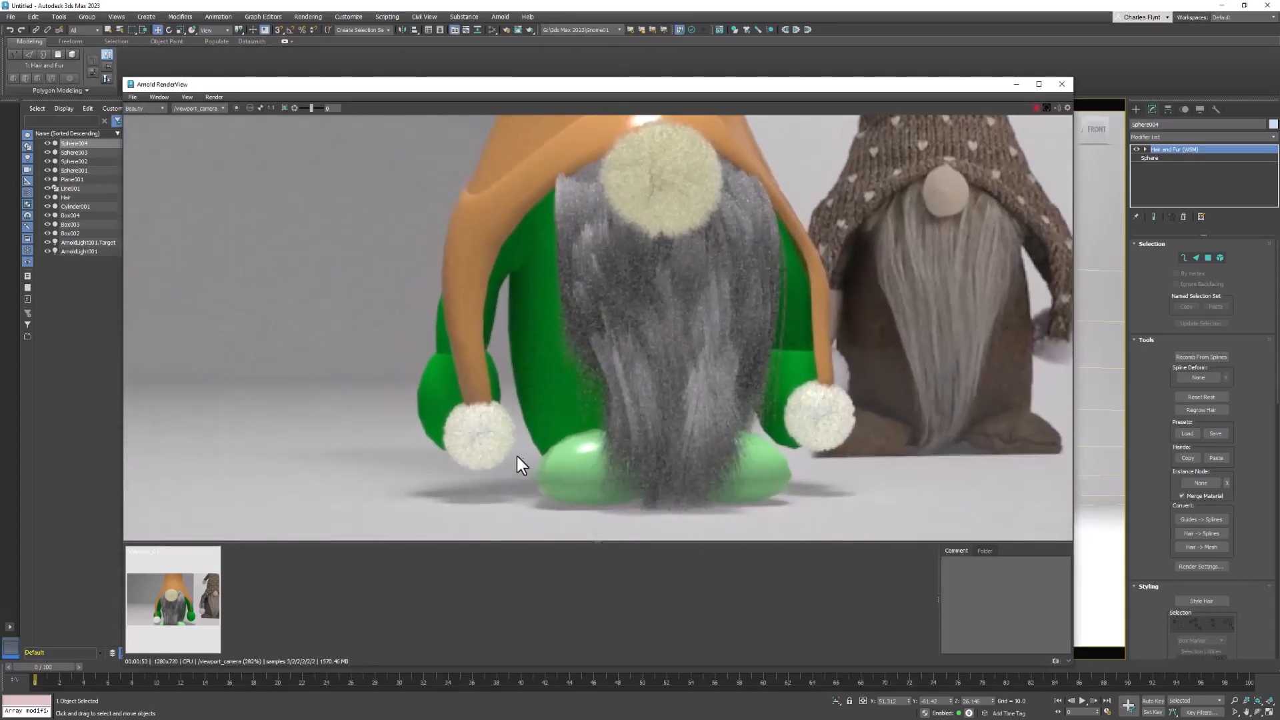
pyautogui.moveTo(739, 275); pyautogui.dragTo(612, 287, button='middle')
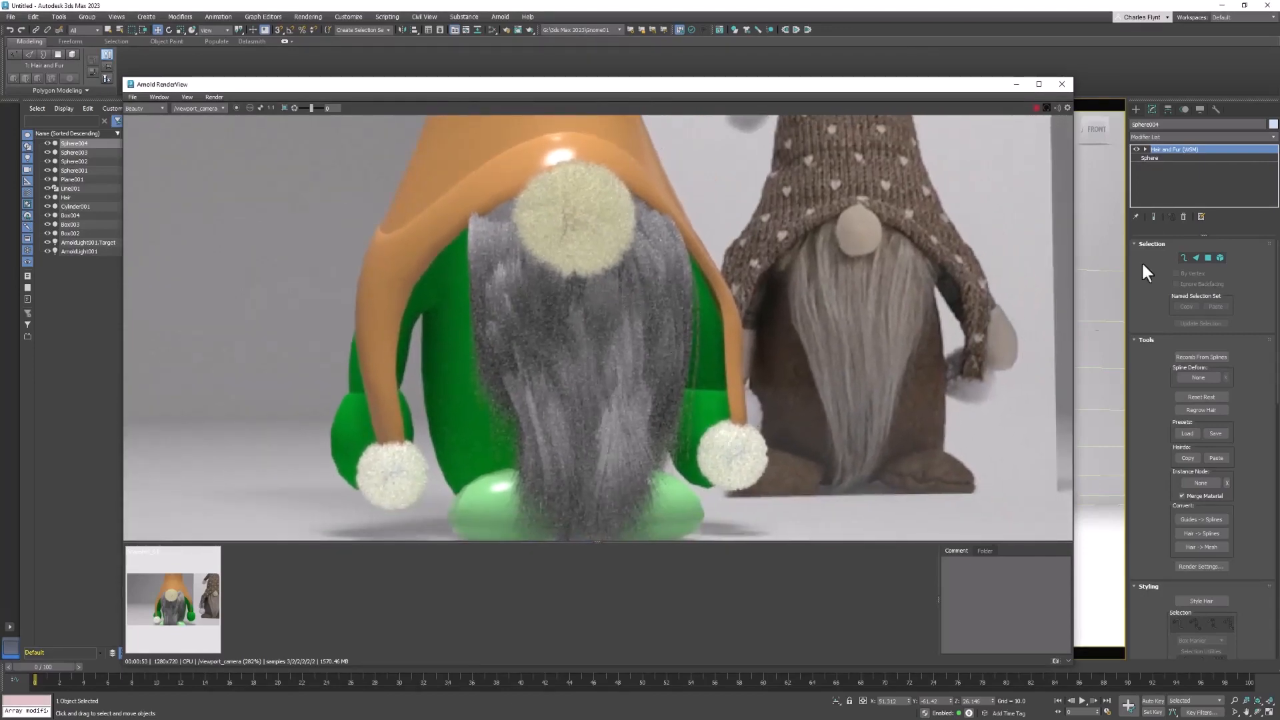
pyautogui.click(1062, 83)
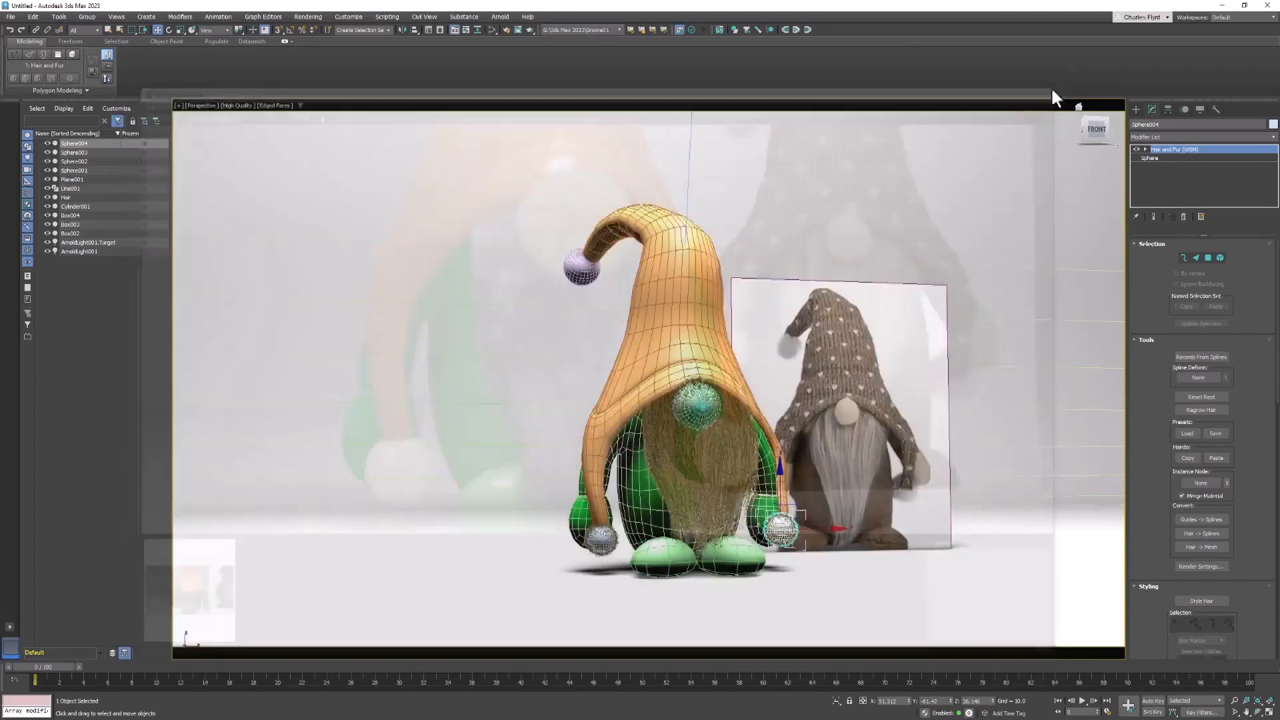
# - Review the Hair and Fur general and clumping parameters of the nose sphere and the beard
pyautogui.click(695, 402)
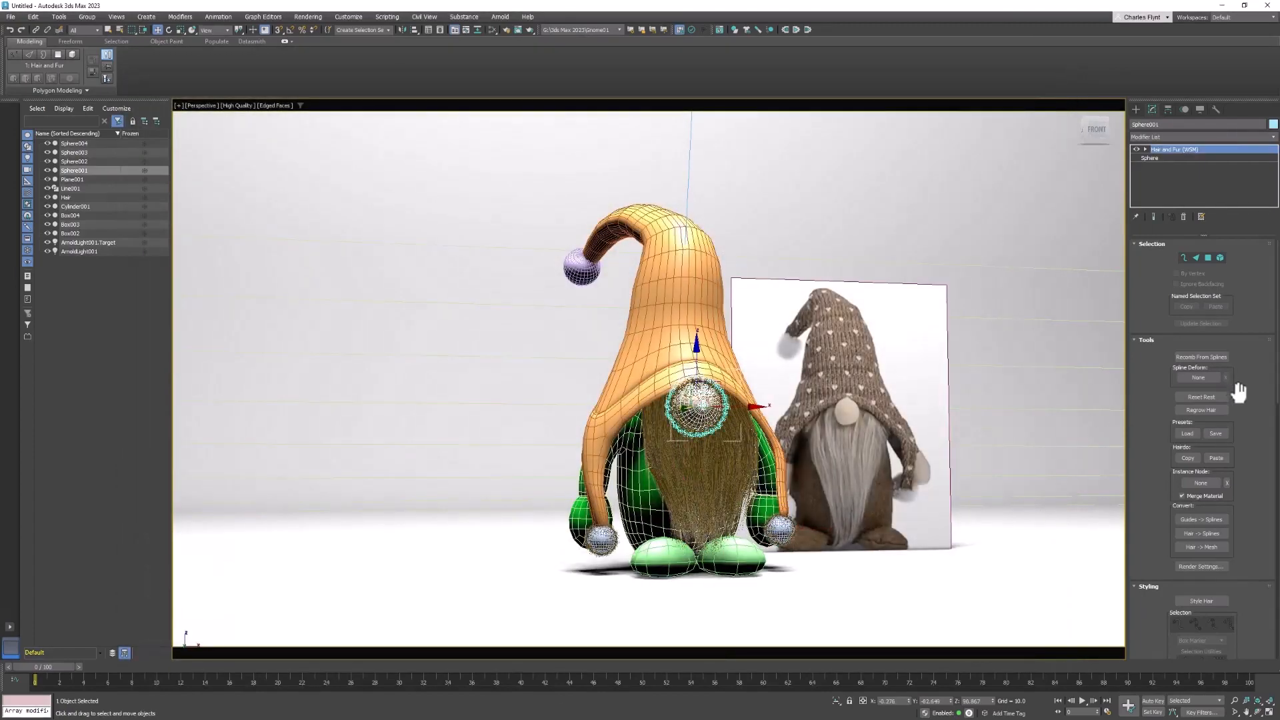
pyautogui.scroll(-10, 1239, 392)
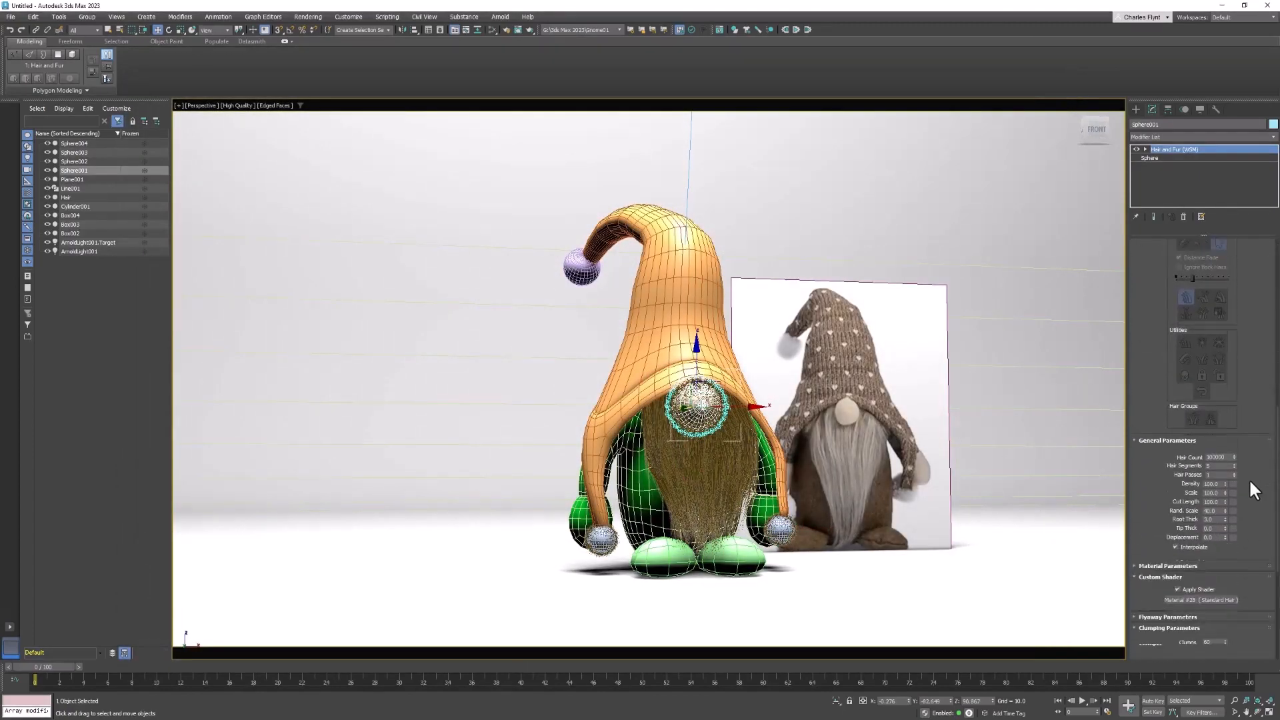
pyautogui.scroll(-5, 1250, 478)
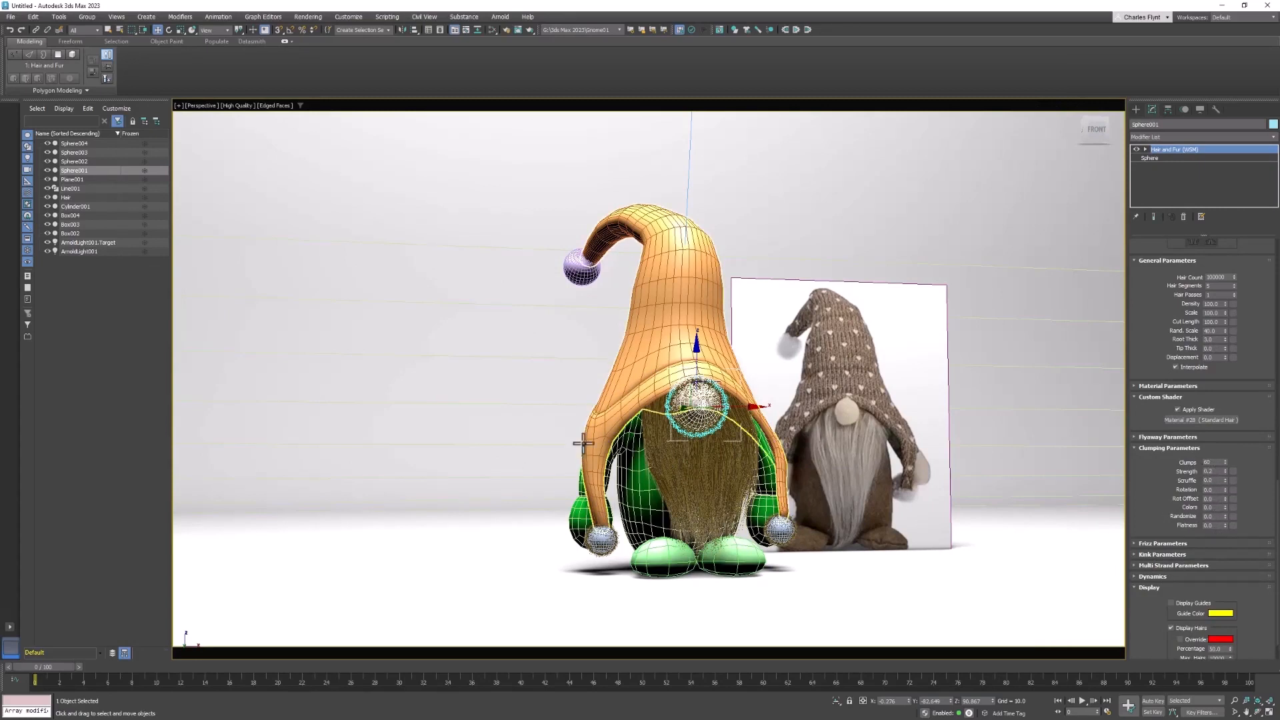
pyautogui.click(681, 478)
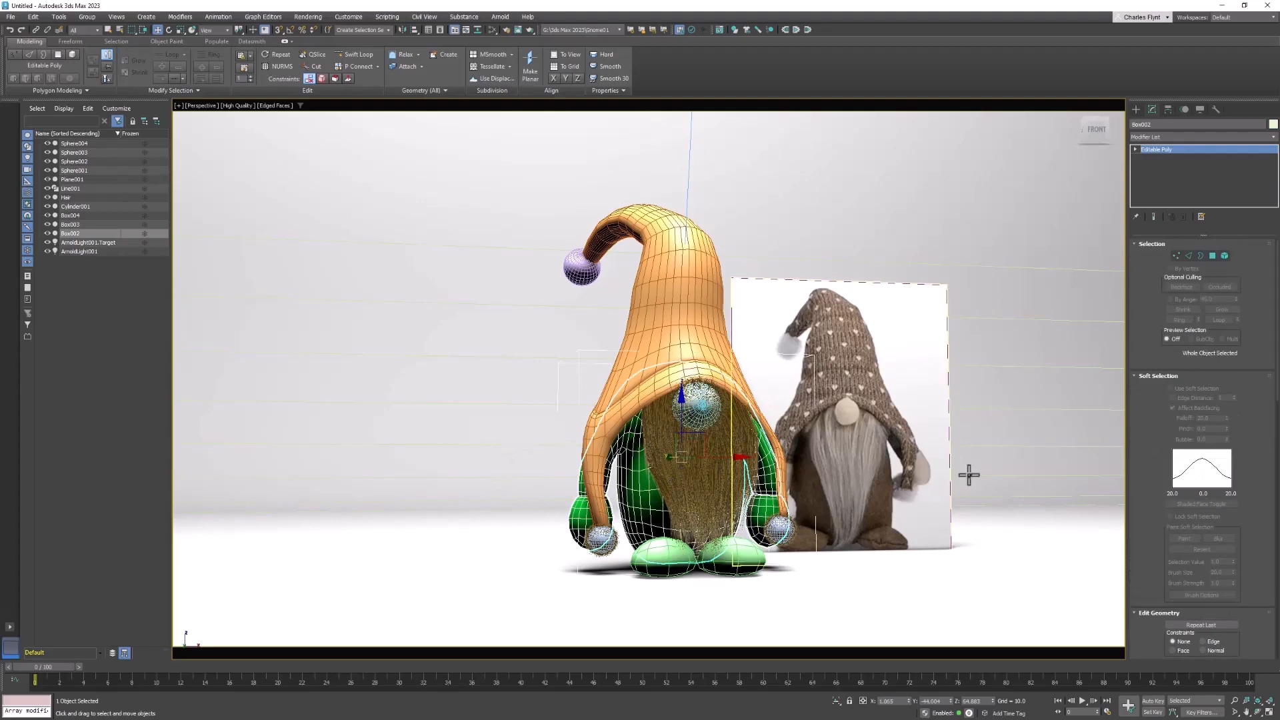
pyautogui.click(727, 507)
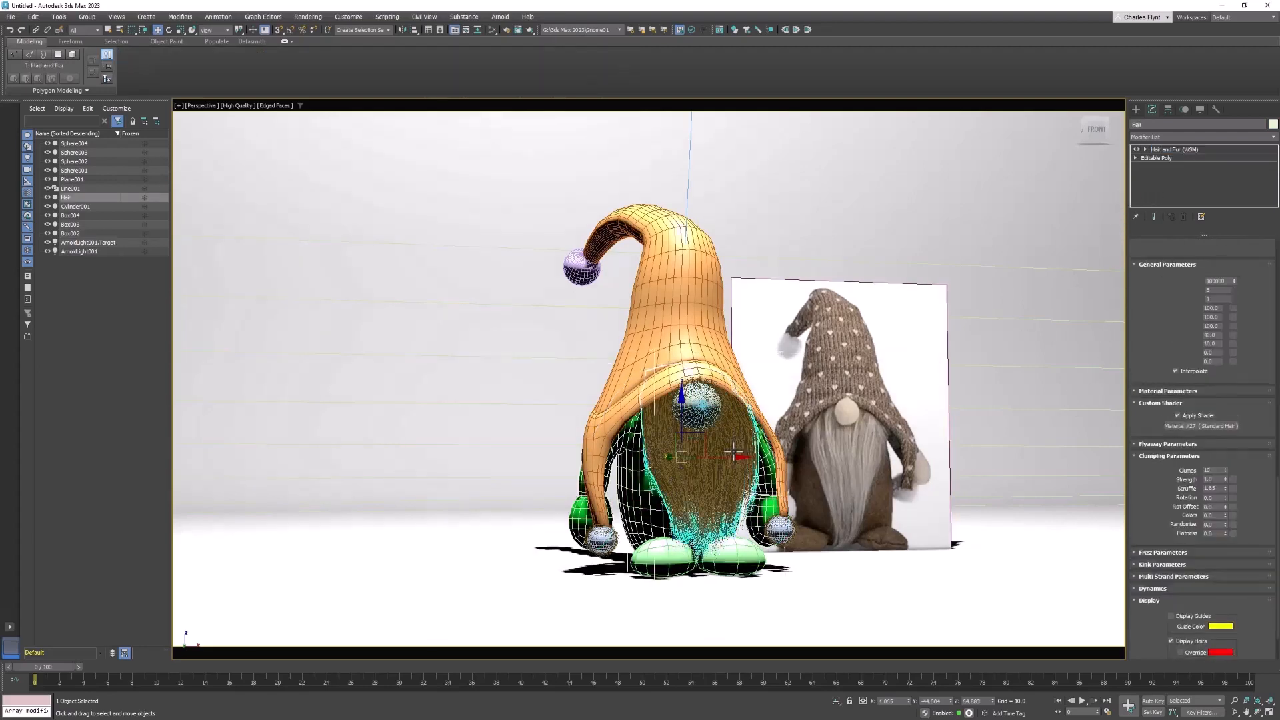
pyautogui.moveTo(1225, 471); pyautogui.dragTo(1241, 436)
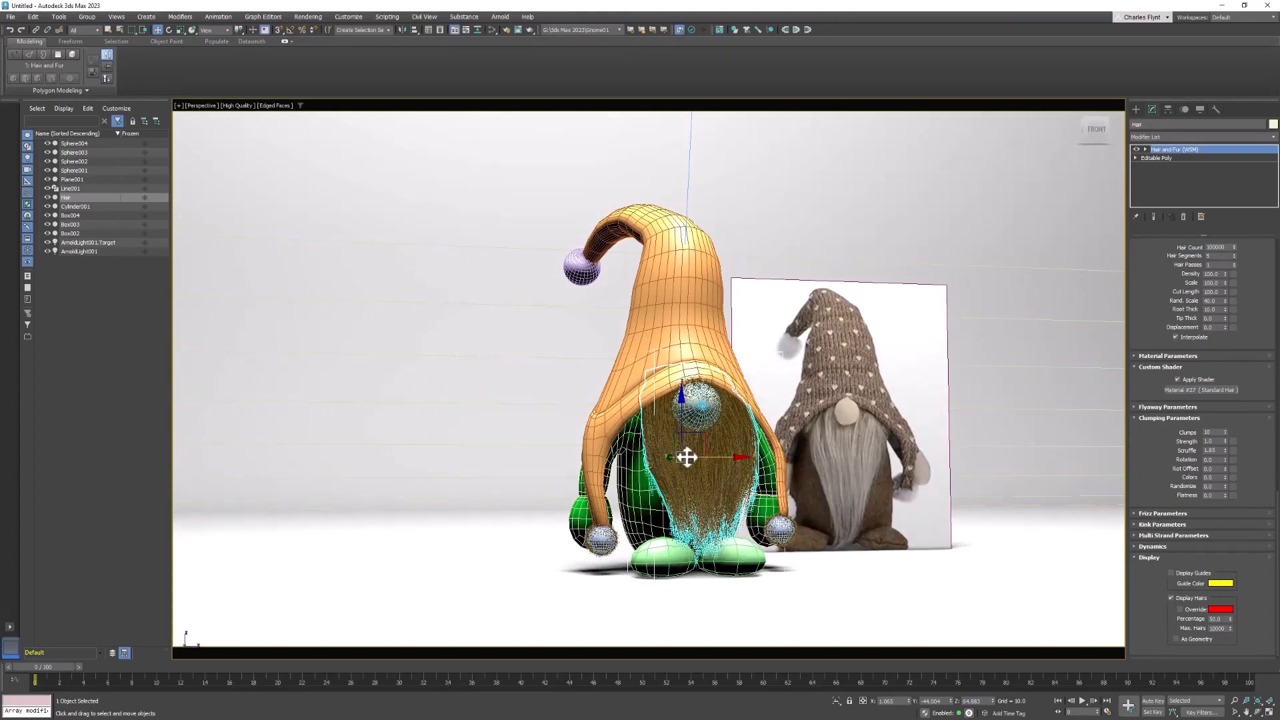
# - Open the Slate Material Editor and inspect the settings of the beard's Standard Hair material, Material #27
pyautogui.click(490, 29)
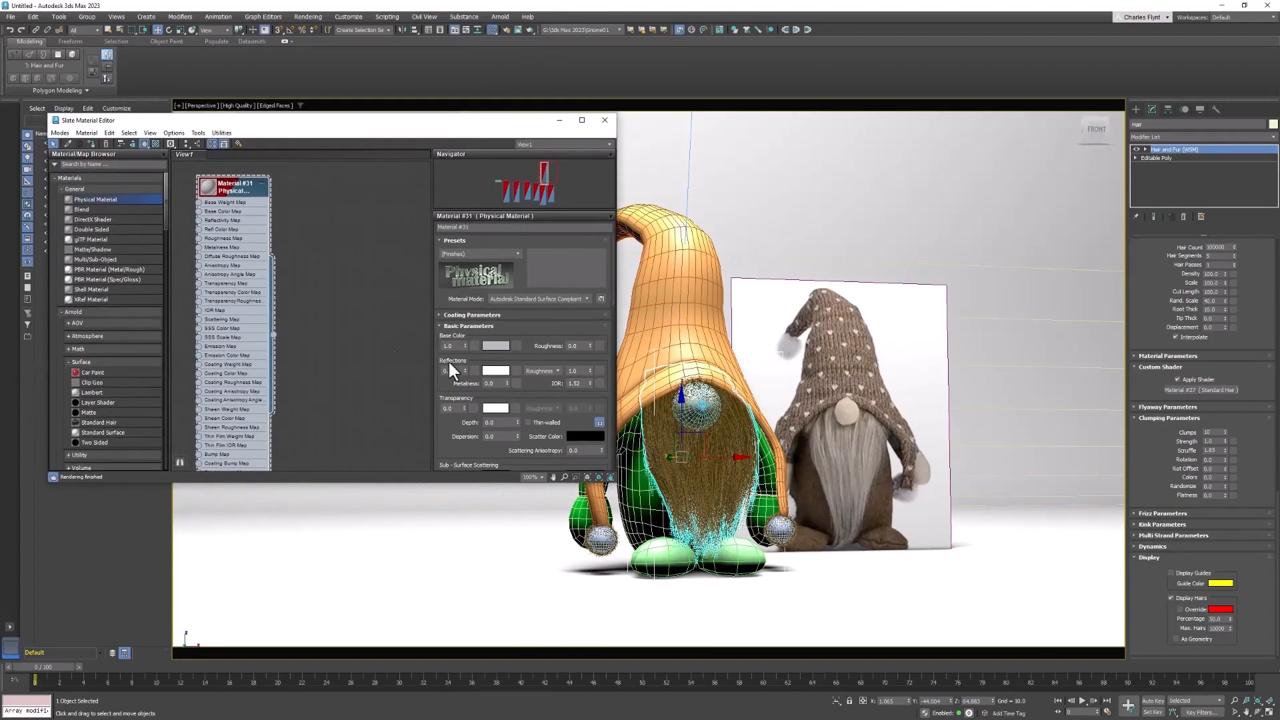
pyautogui.moveTo(333, 273); pyautogui.dragTo(364, 179, button='middle')
pyautogui.moveTo(289, 420); pyautogui.dragTo(280, 231, button='middle')
pyautogui.moveTo(700, 491); pyautogui.dragTo(729, 488, button='middle')
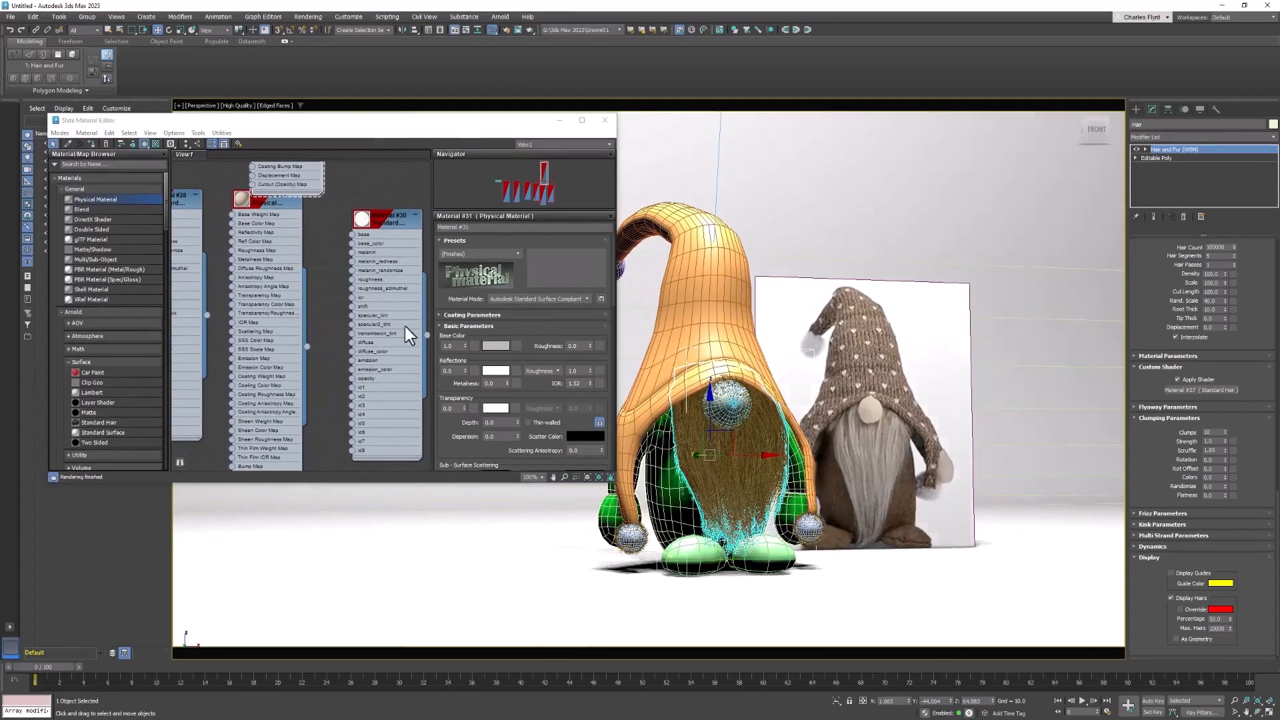
pyautogui.moveTo(406, 326); pyautogui.dragTo(316, 262, button='middle')
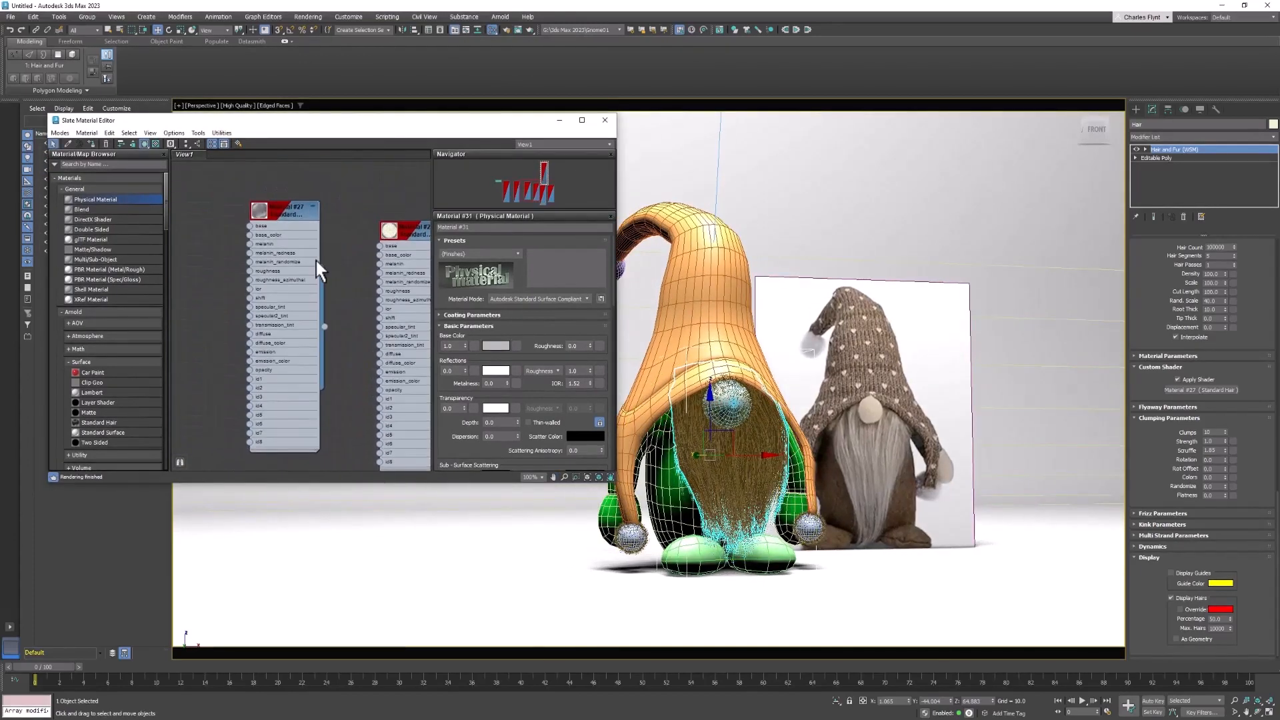
pyautogui.doubleClick(285, 217)
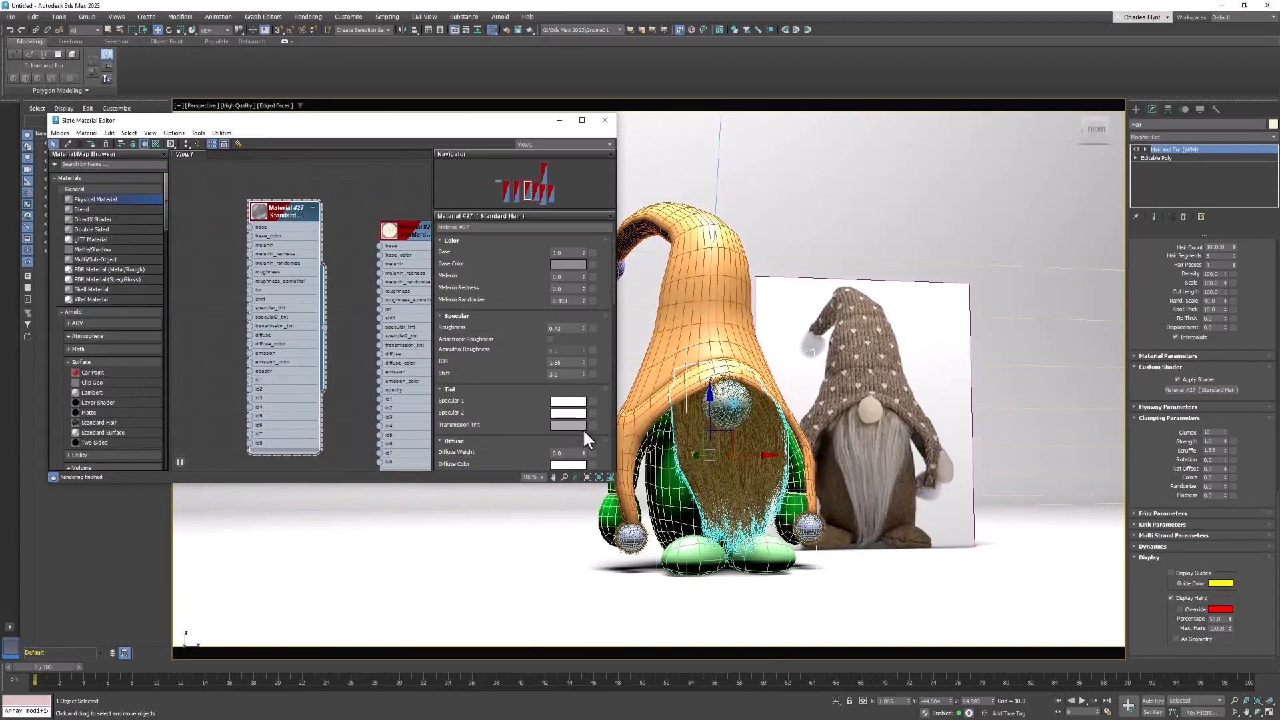
# - Inspect the colour and specular settings of the white Standard Hair material, Material #30
pyautogui.moveTo(410, 366); pyautogui.dragTo(226, 364, button='middle')
pyautogui.moveTo(375, 300); pyautogui.dragTo(310, 304, button='middle')
pyautogui.click(405, 263)
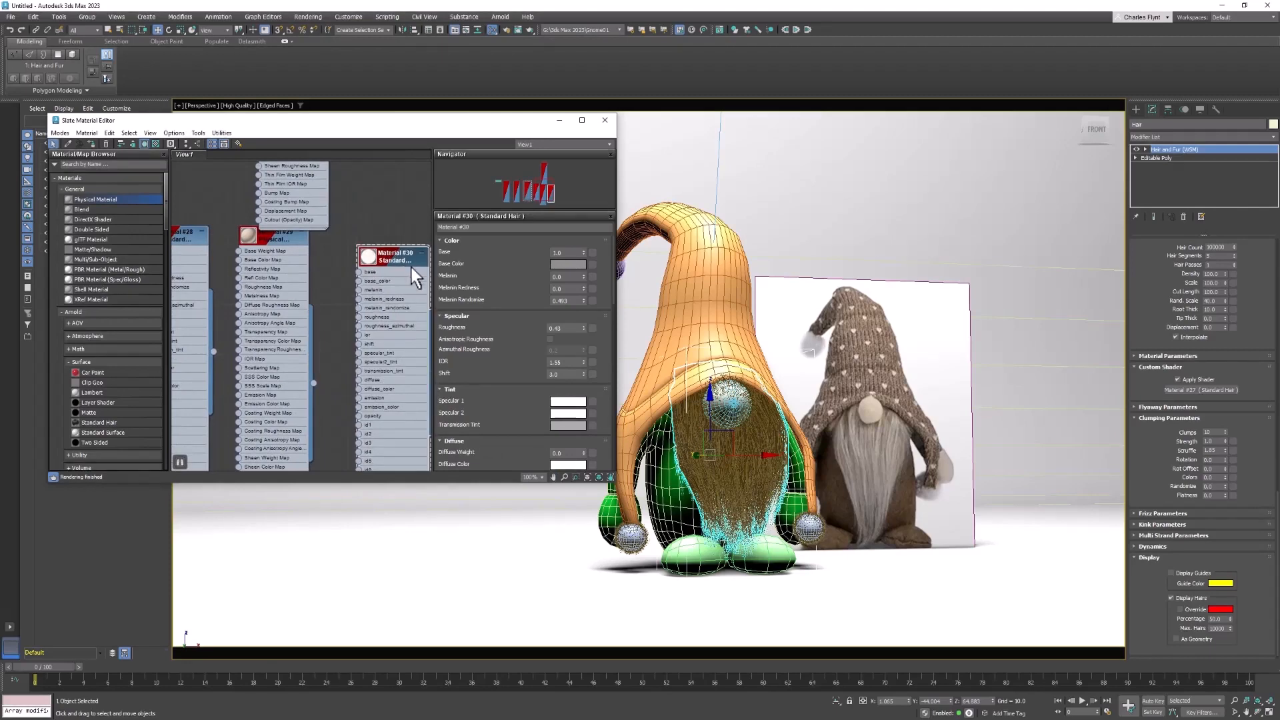
pyautogui.moveTo(434, 330); pyautogui.dragTo(398, 311, button='middle')
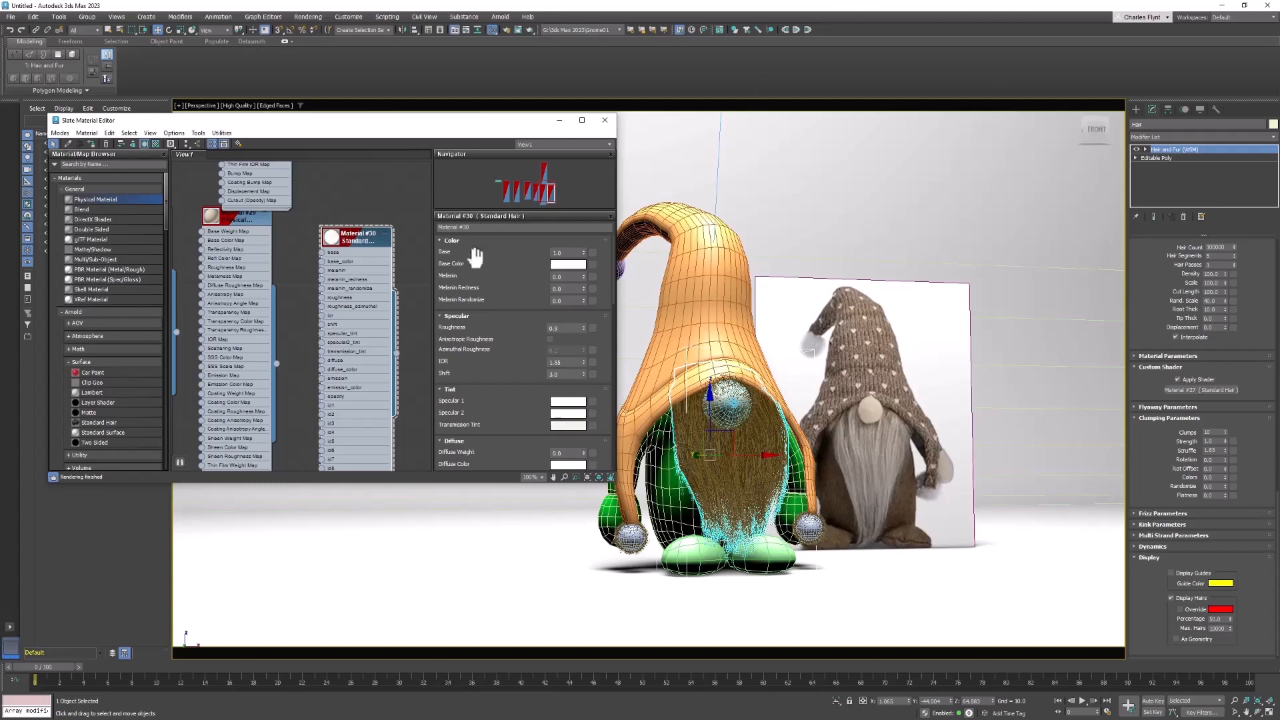
pyautogui.moveTo(361, 280); pyautogui.dragTo(343, 264, button='middle')
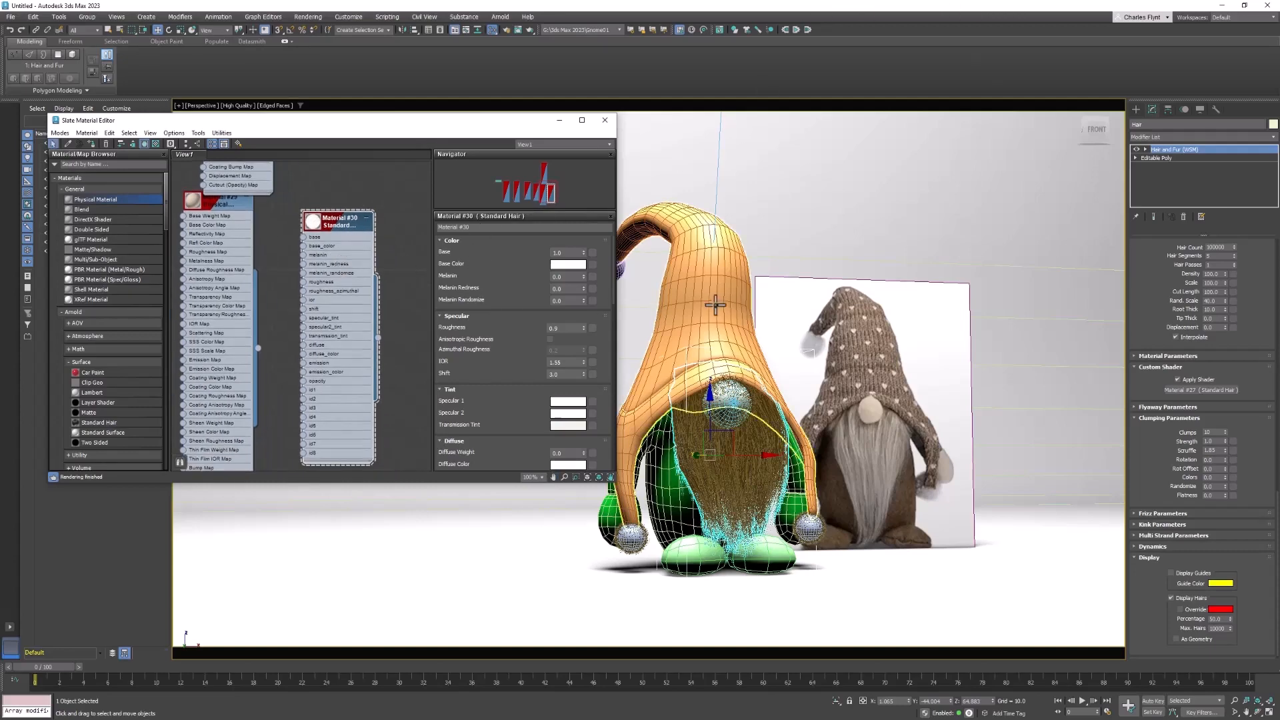
# - Create a white Physical Material named WhiteBalls and assign it to the sphere at the hat's tip
pyautogui.moveTo(715, 302); pyautogui.dragTo(787, 315, button='middle')
pyautogui.moveTo(349, 322); pyautogui.dragTo(326, 280, button='middle')
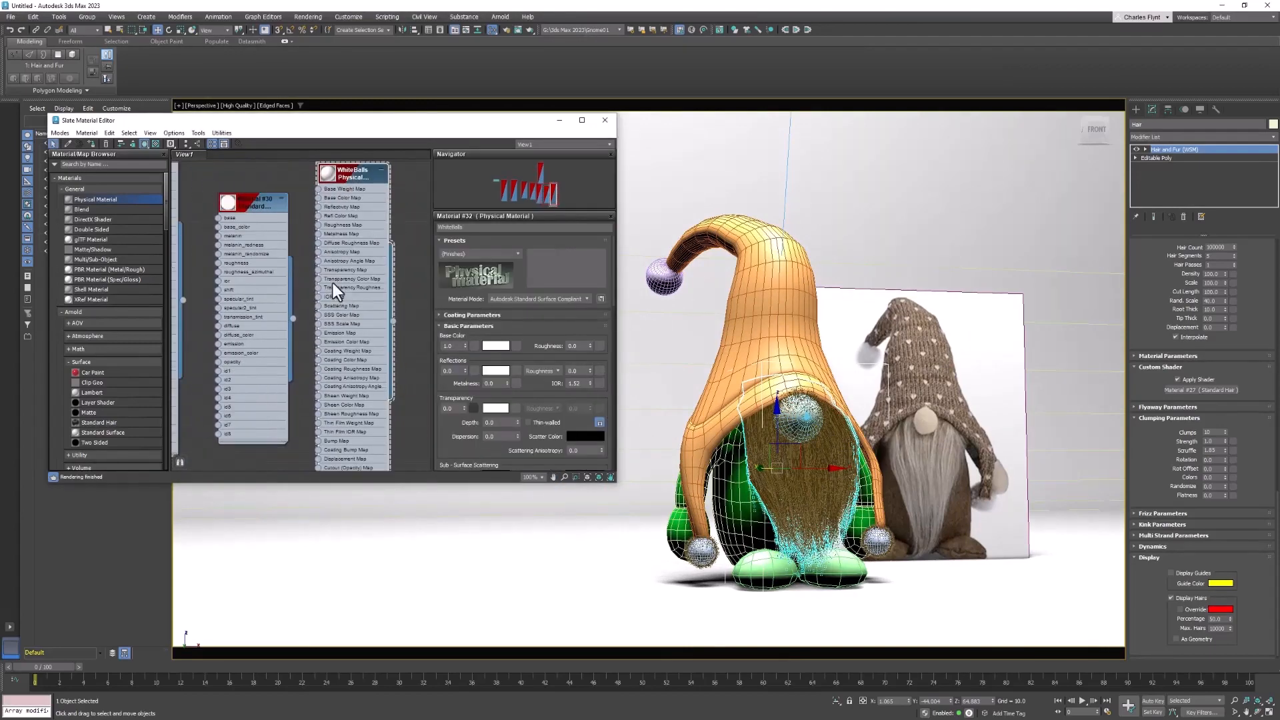
pyautogui.moveTo(337, 283); pyautogui.dragTo(325, 281, button='middle')
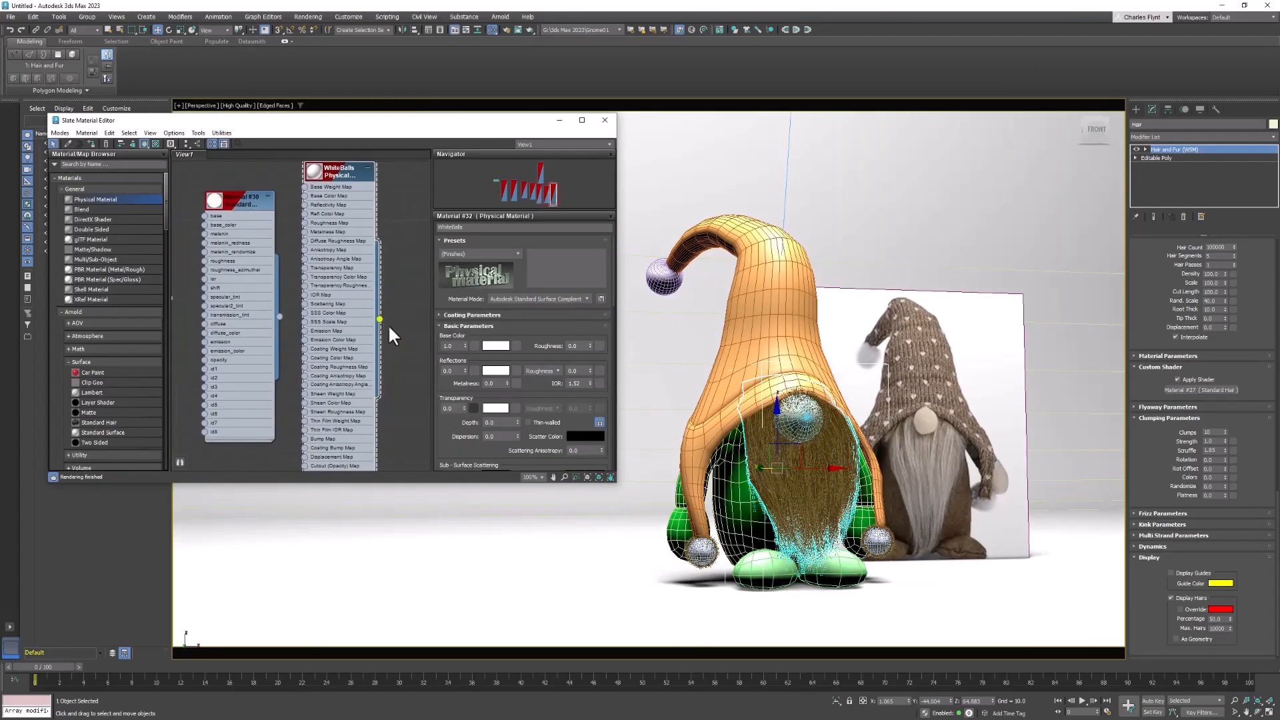
pyautogui.moveTo(380, 320); pyautogui.dragTo(679, 286)
pyautogui.moveTo(679, 287); pyautogui.dragTo(729, 318, button='middle')
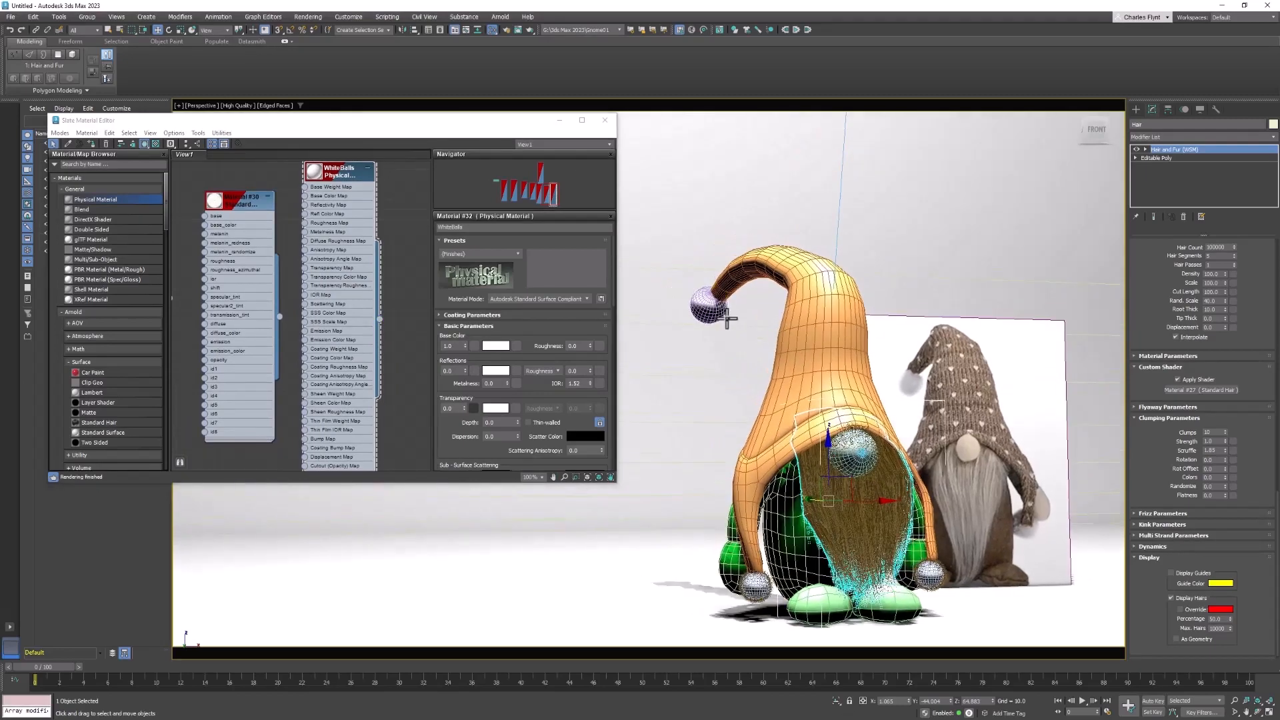
# - Copy the Hair and Fur modifier from a pom-pom by the gnome's hand and paste it onto the hat-tip sphere
pyautogui.click(755, 591)
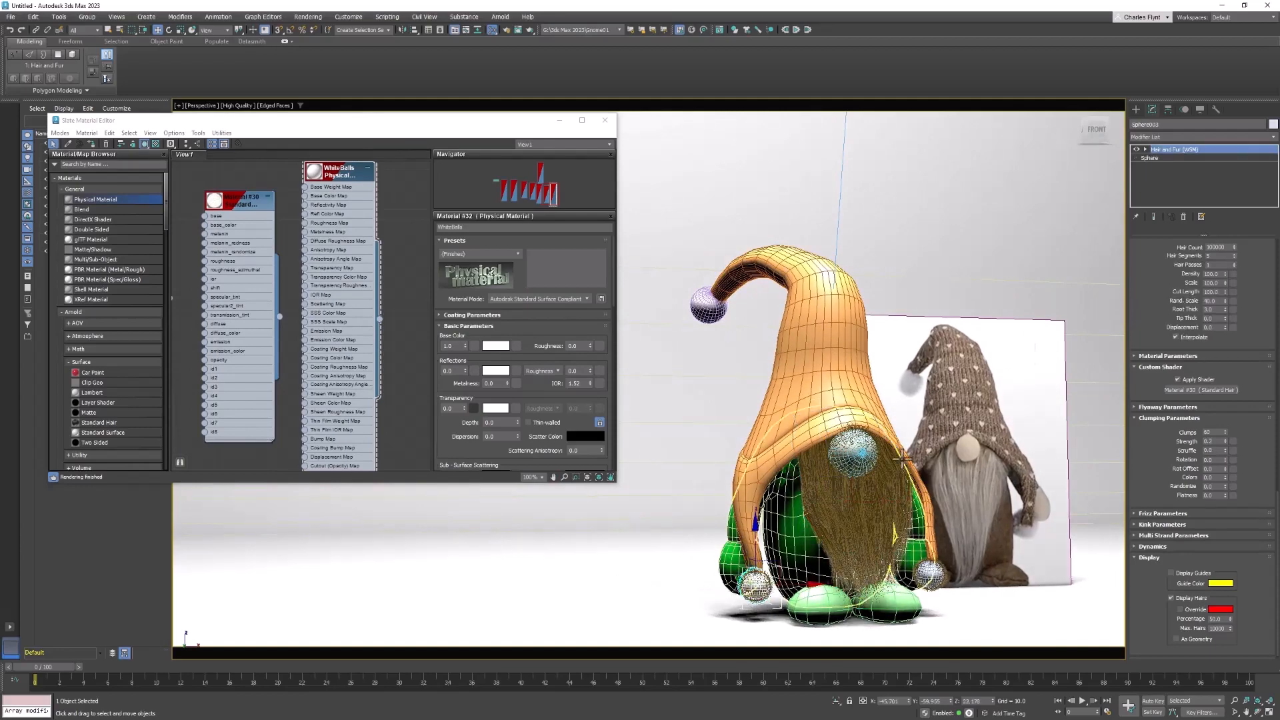
pyautogui.rightClick(1218, 148)
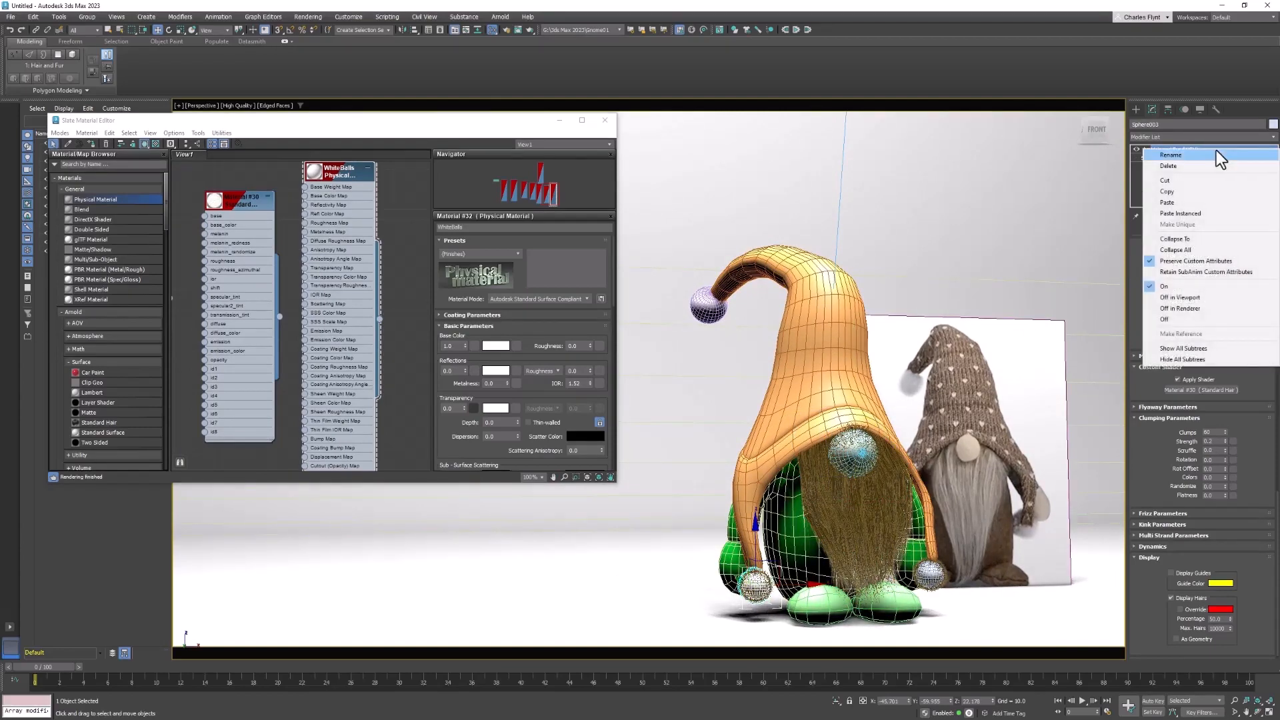
pyautogui.click(1198, 191)
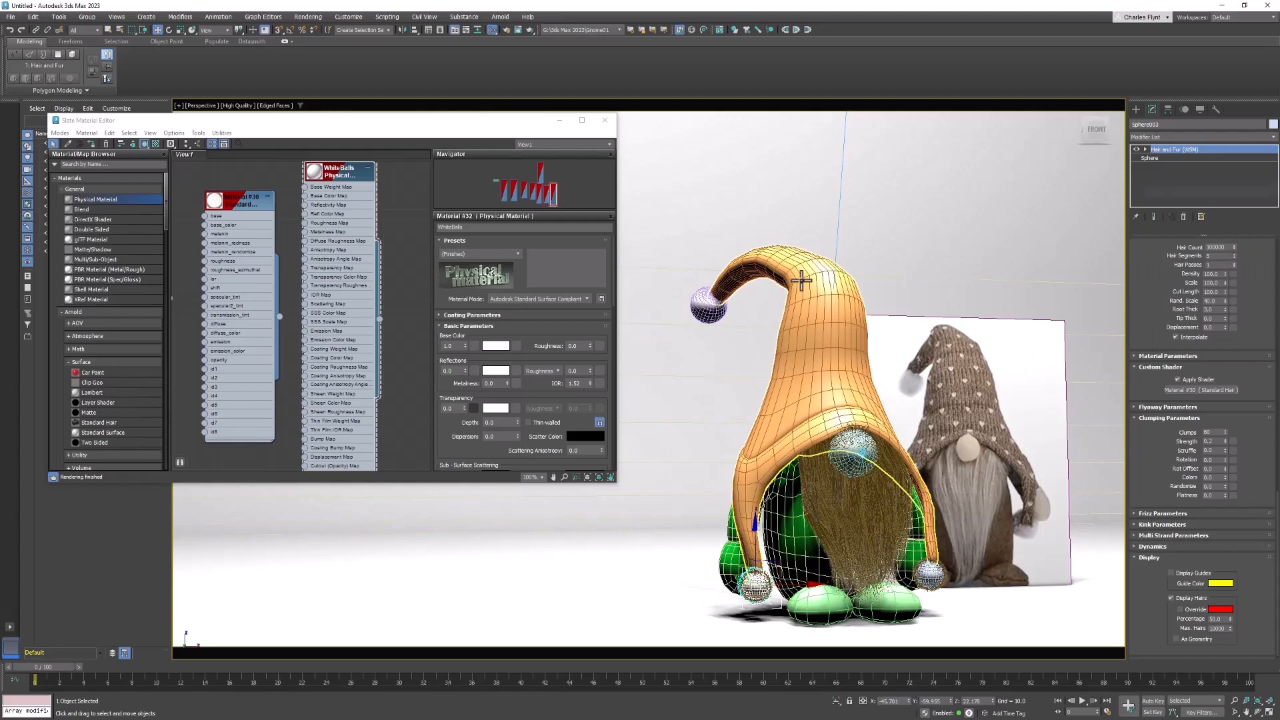
pyautogui.click(693, 321)
pyautogui.rightClick(1199, 149)
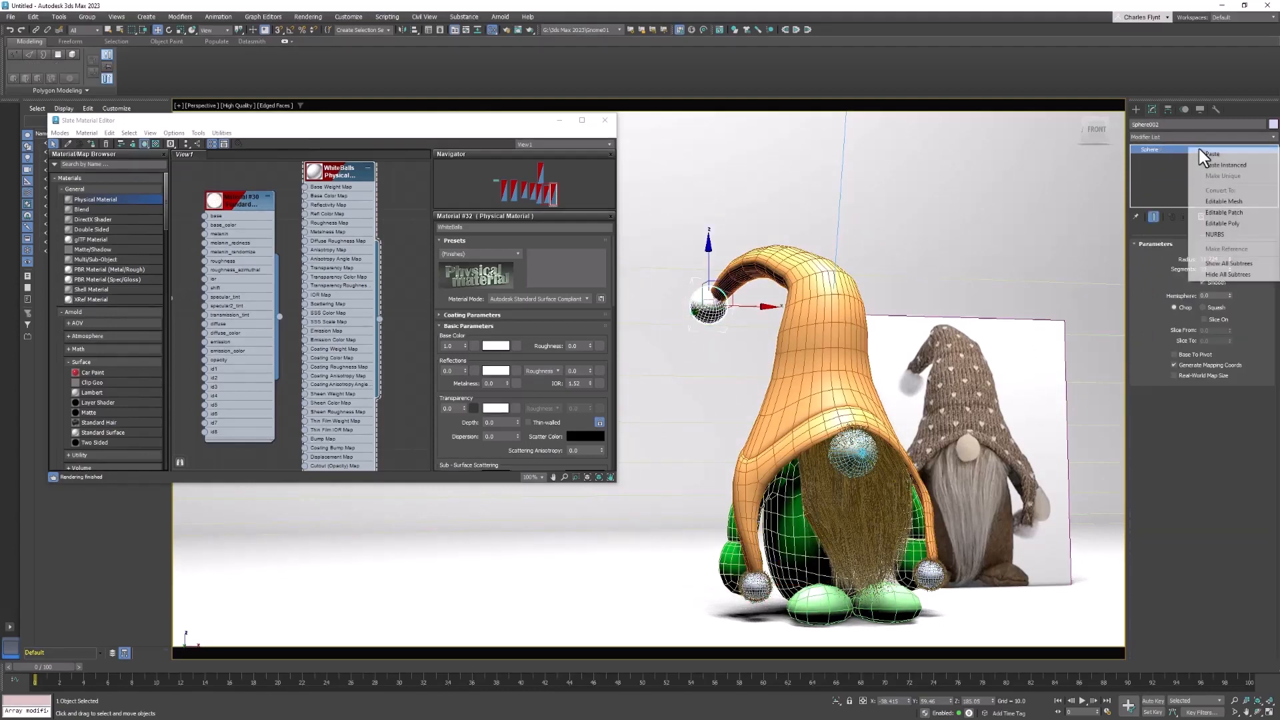
pyautogui.click(1221, 154)
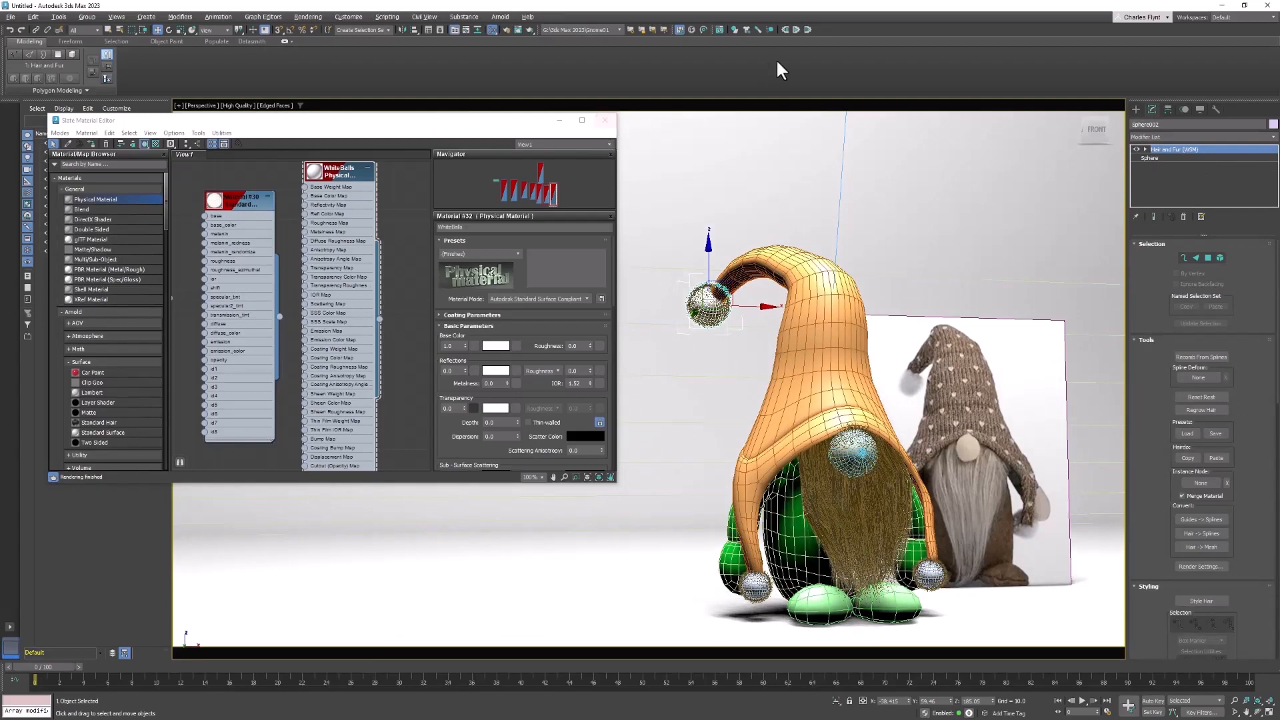
# - Create a Physical Material named Body and assign it to the gnome's body
pyautogui.moveTo(472, 123); pyautogui.dragTo(585, 158)
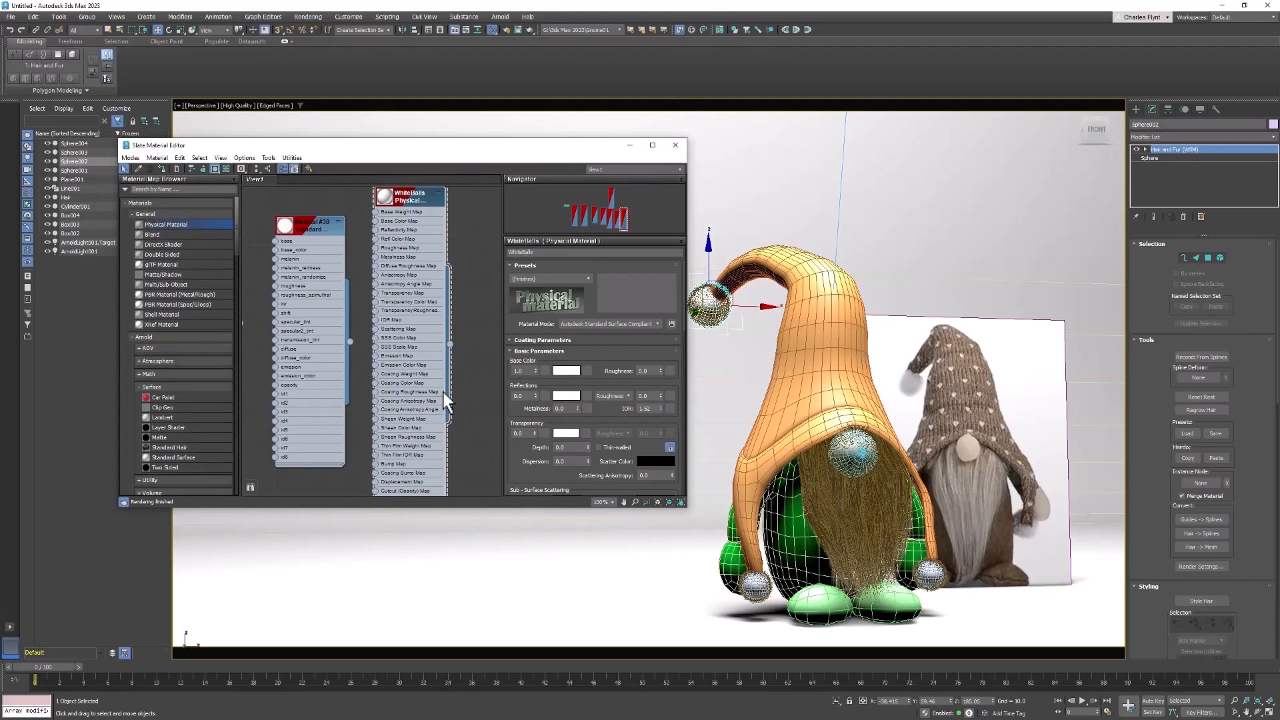
pyautogui.moveTo(440, 384); pyautogui.dragTo(243, 376, button='middle')
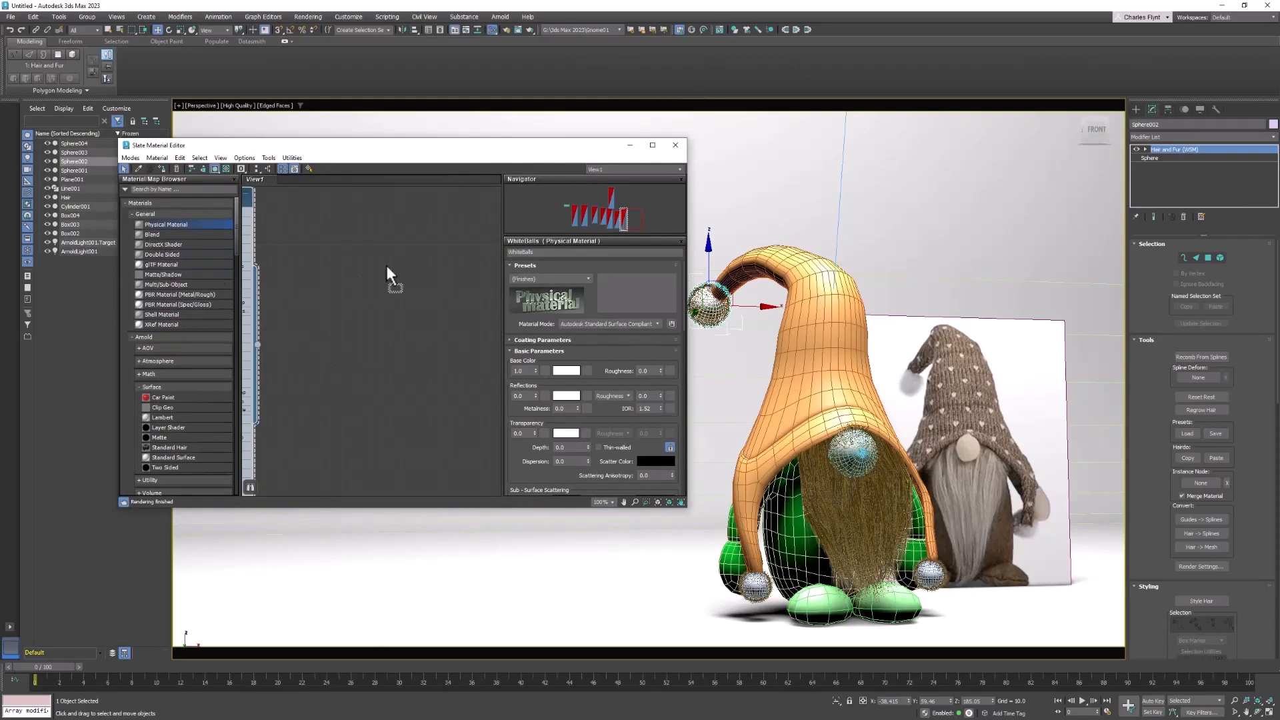
pyautogui.moveTo(416, 224); pyautogui.dragTo(415, 224)
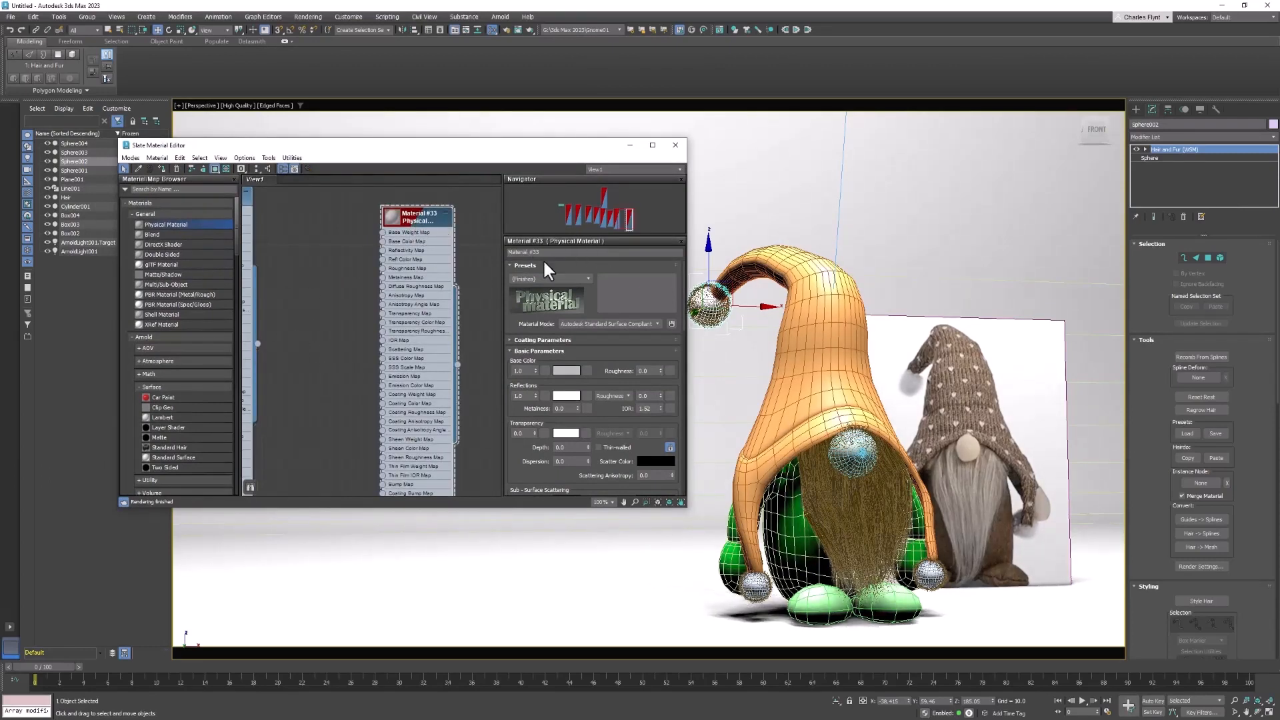
pyautogui.write('Body')
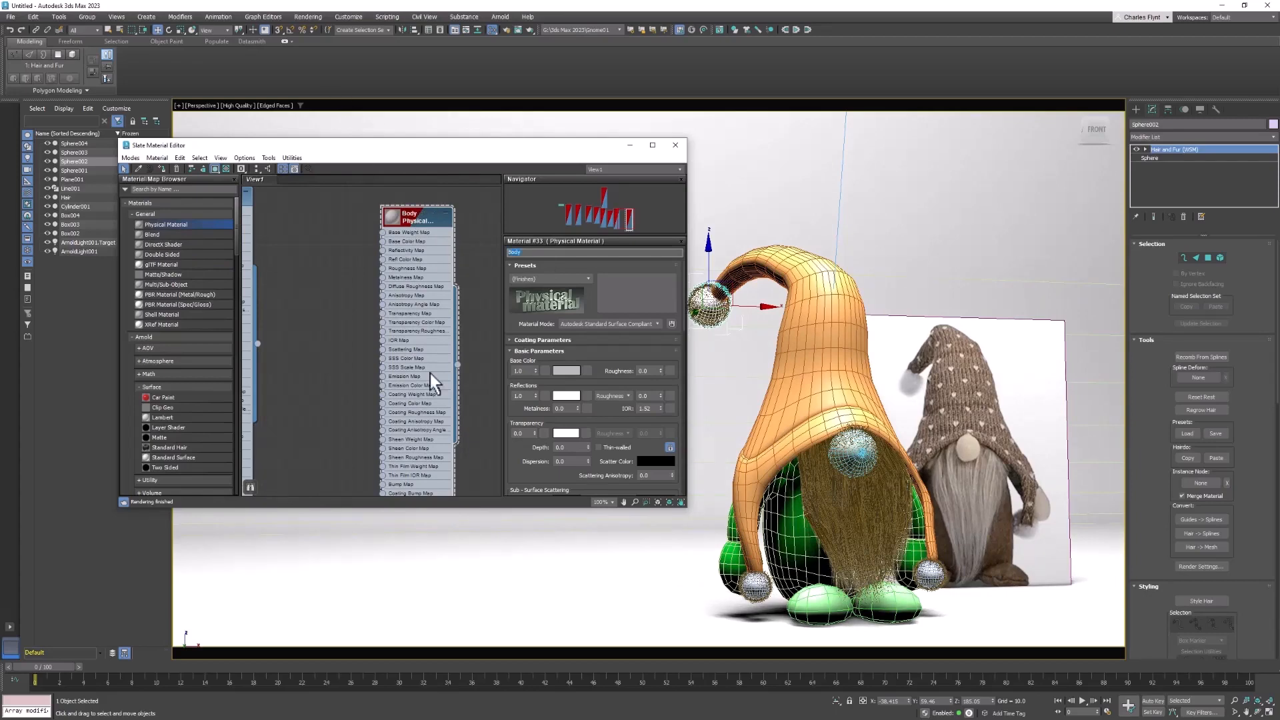
pyautogui.moveTo(414, 363); pyautogui.dragTo(384, 356, button='middle')
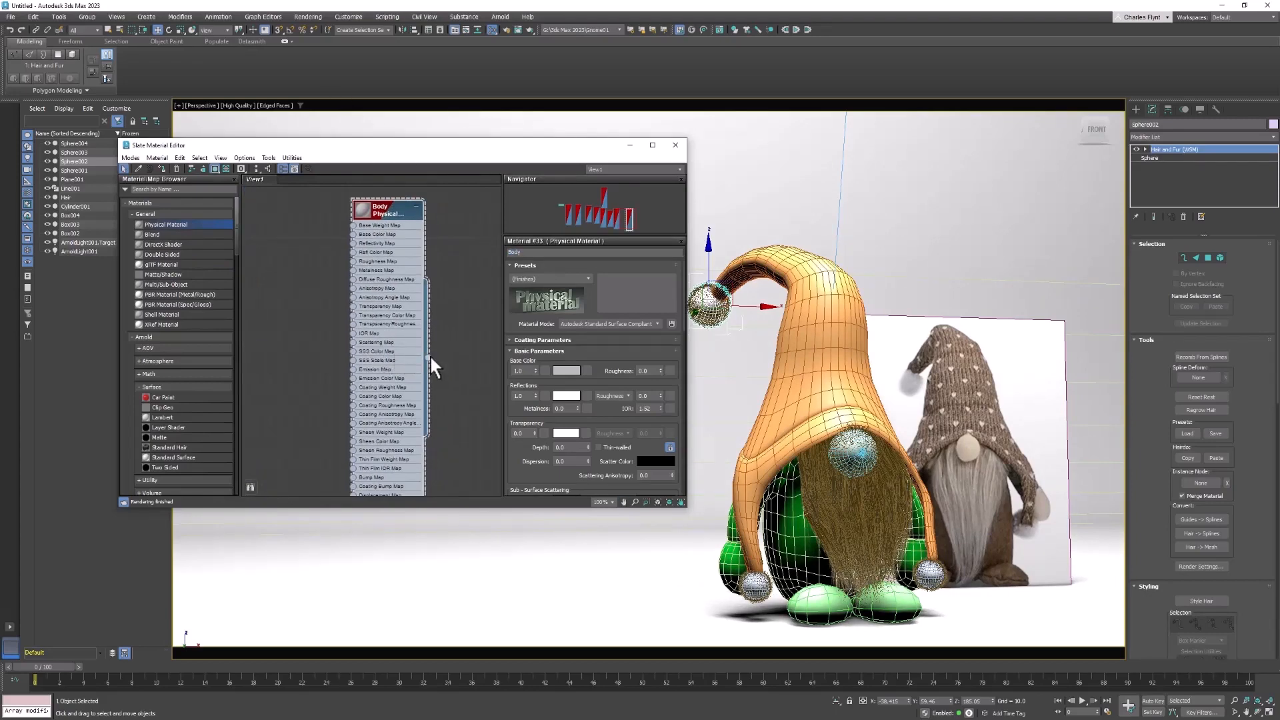
pyautogui.moveTo(428, 358); pyautogui.dragTo(834, 531)
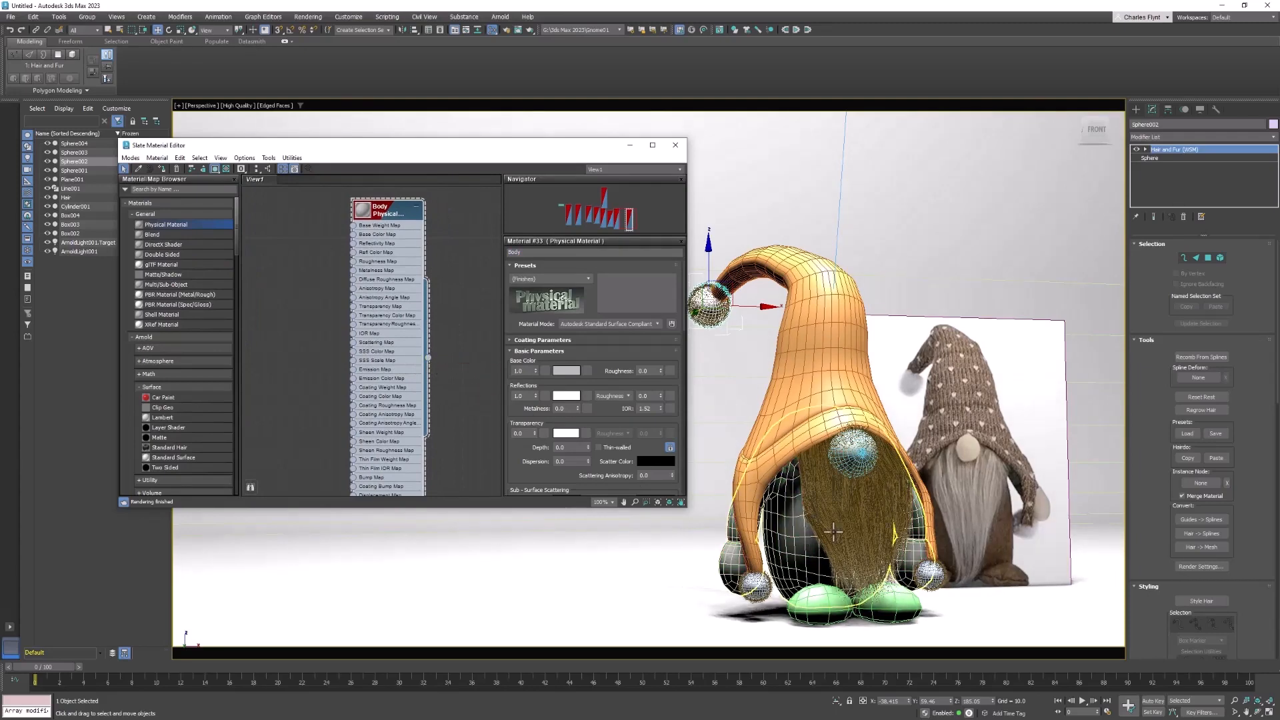
# - Set the Body material's base colour to the brown sampled from the reference gnome's body
pyautogui.scroll(5, 987, 507)
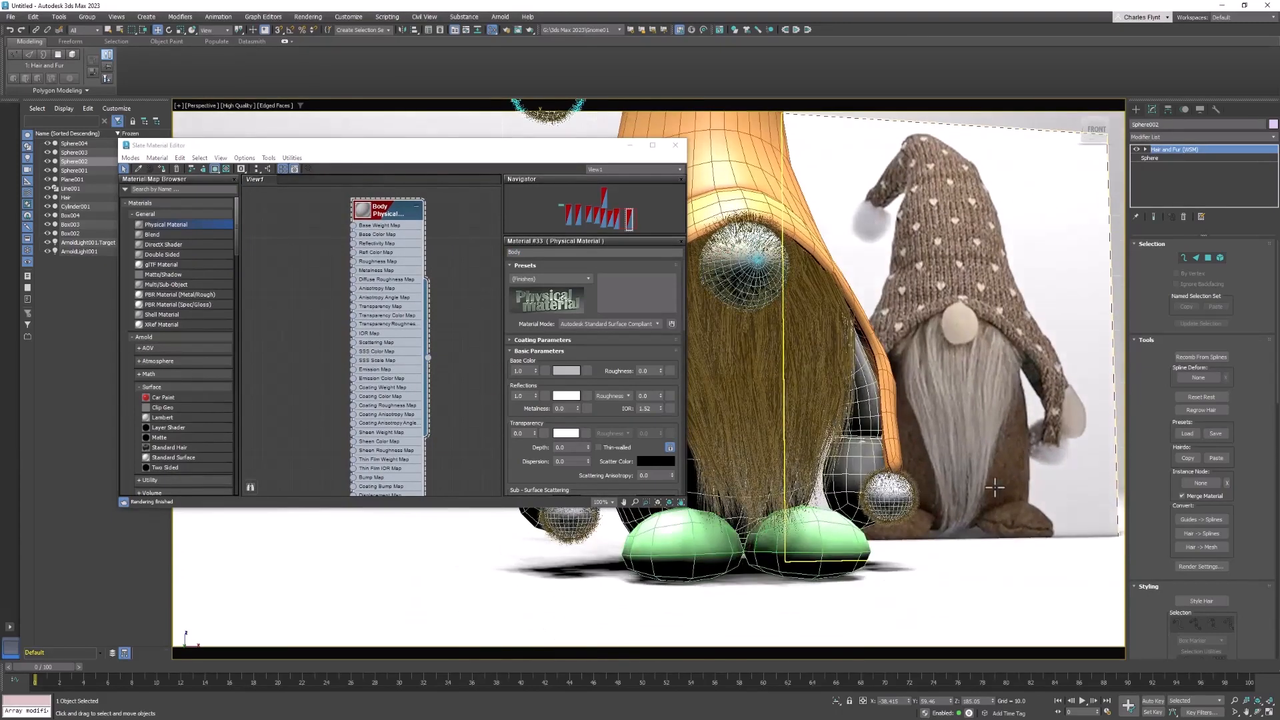
pyautogui.scroll(3, 995, 488)
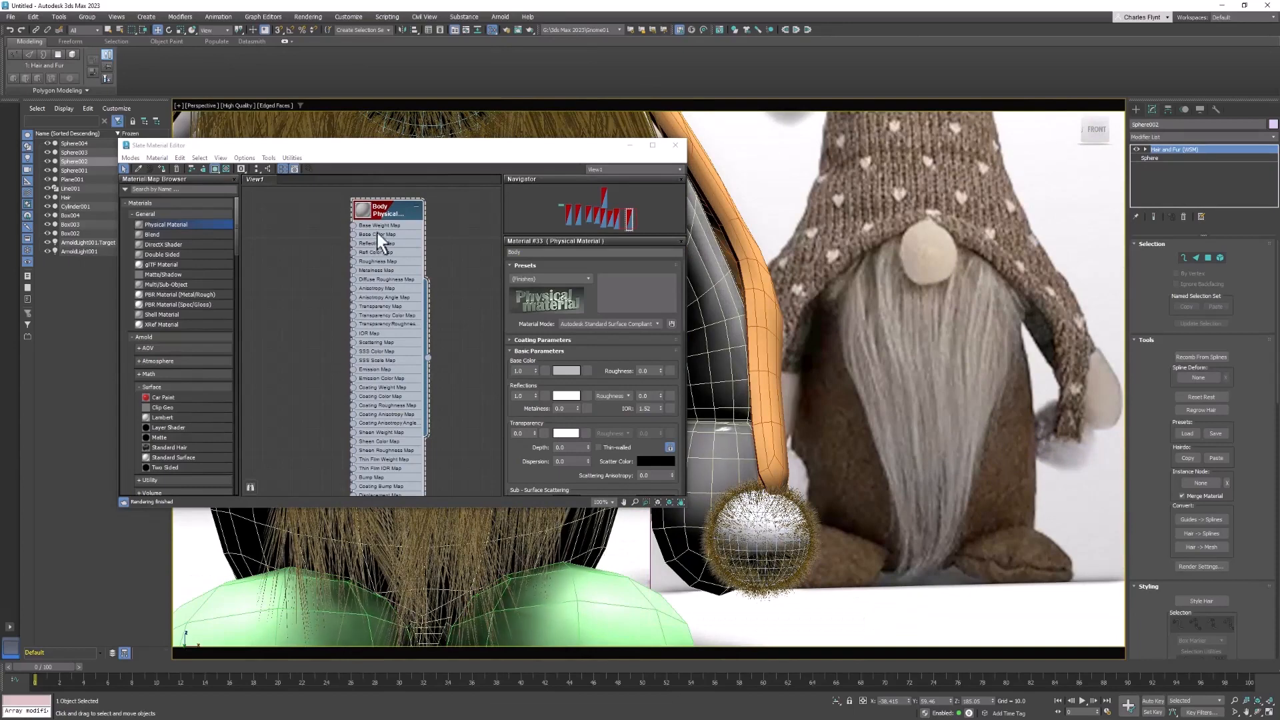
pyautogui.moveTo(395, 214); pyautogui.dragTo(415, 205)
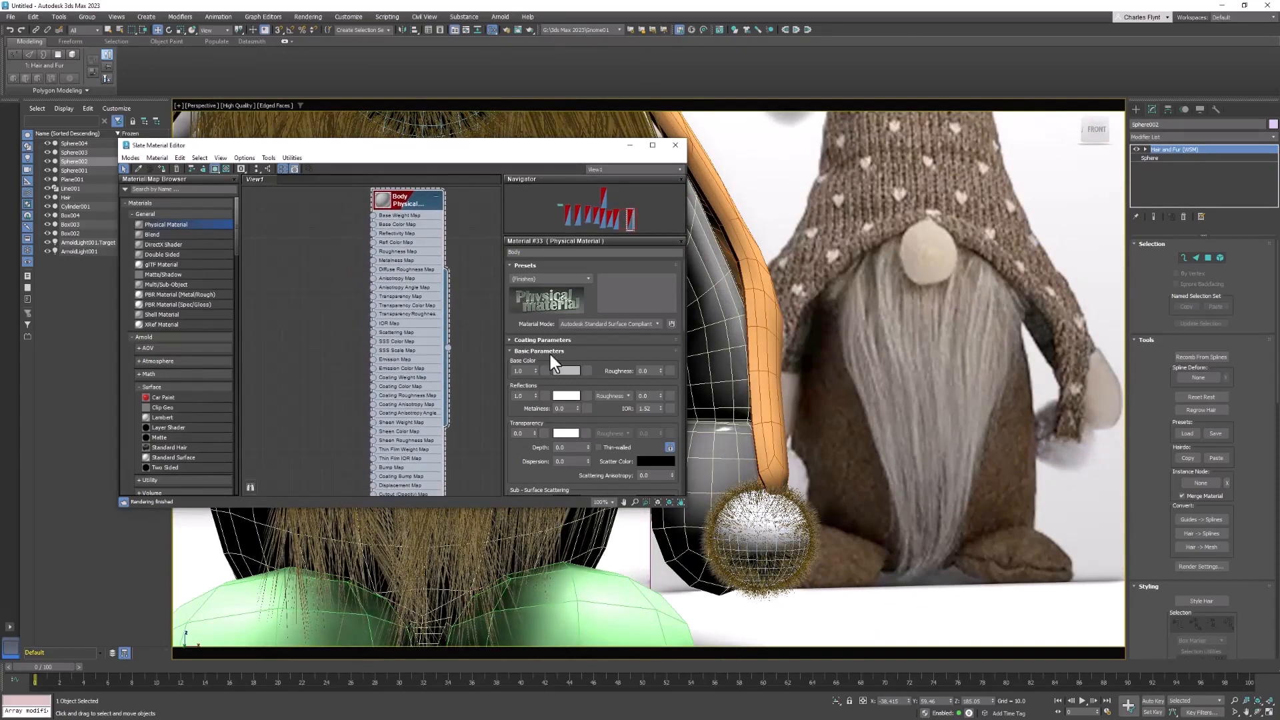
pyautogui.click(562, 370)
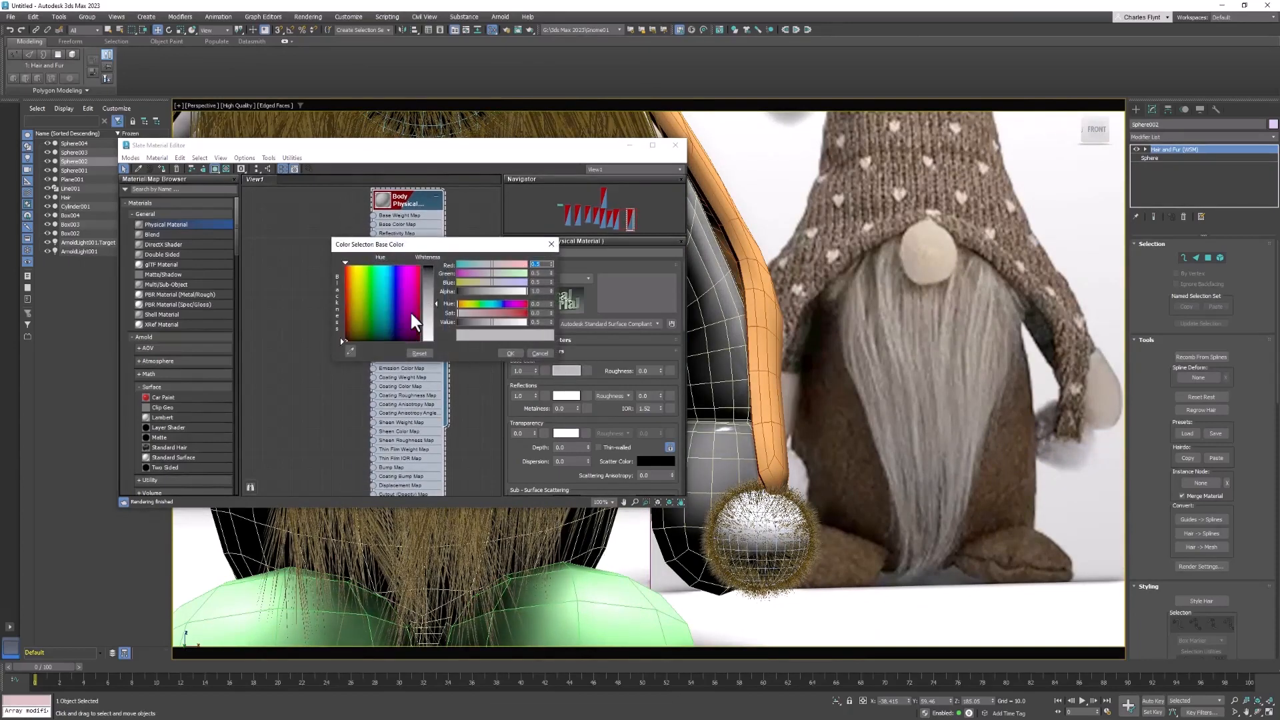
pyautogui.click(350, 351)
pyautogui.click(1016, 455)
pyautogui.press('Return')
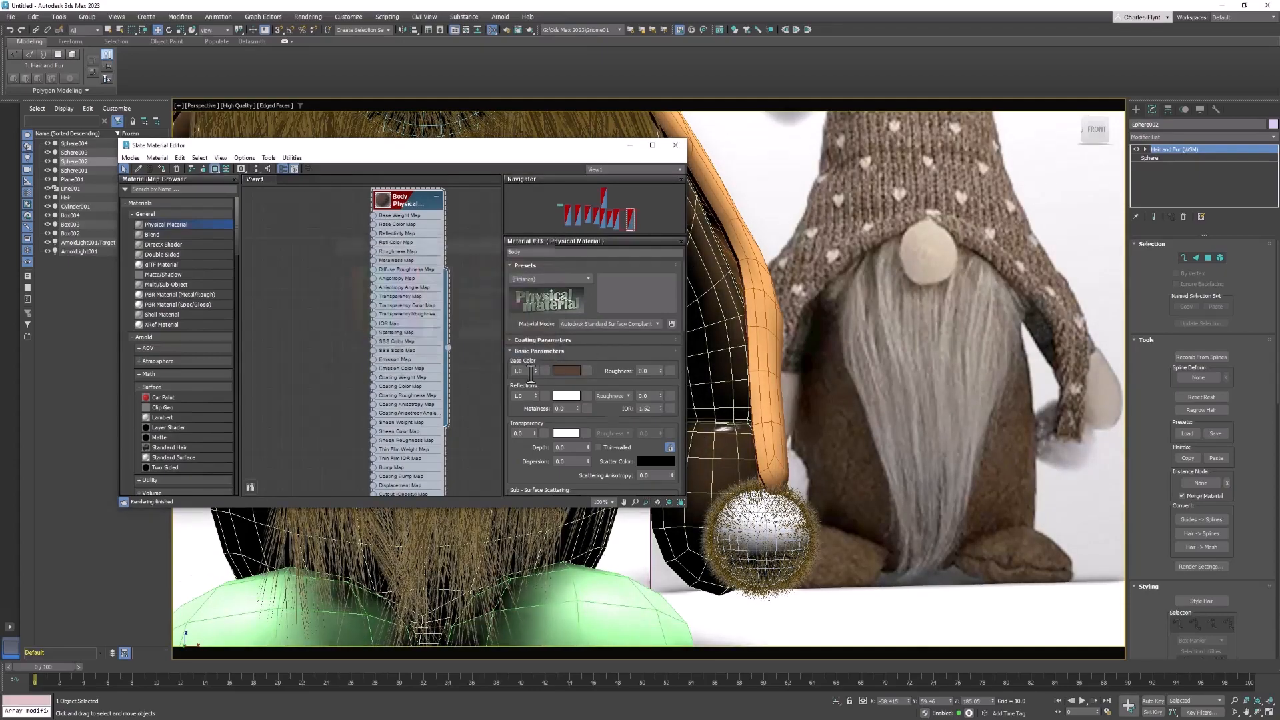
# - Duplicate the Body material, name the copy Feet, and assign it to the gnome's feet
pyautogui.moveTo(740, 534); pyautogui.dragTo(884, 484, button='middle')
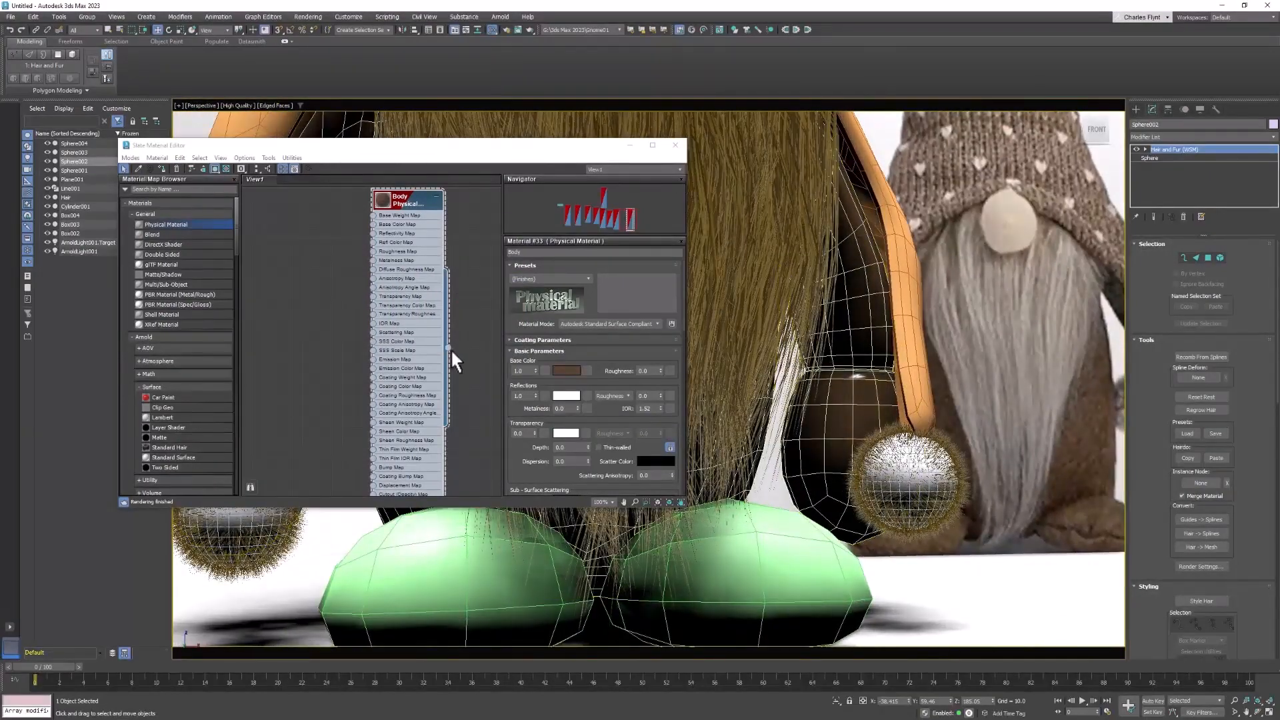
pyautogui.moveTo(422, 210)
pyautogui.mouseDown()
pyautogui.moveTo(322, 192)
pyautogui.moveTo(319, 223)
pyautogui.moveTo(422, 221)
pyautogui.mouseUp()
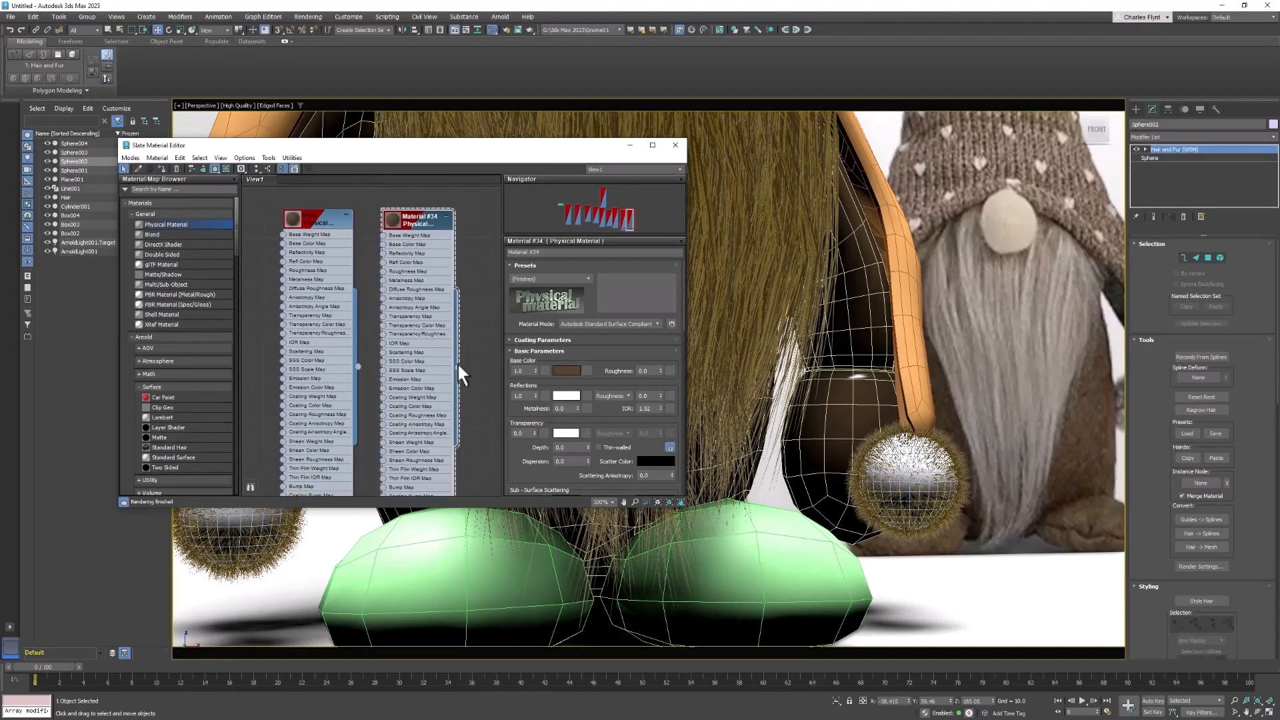
pyautogui.moveTo(547, 253); pyautogui.dragTo(359, 215)
pyautogui.write('Feet')
pyautogui.press('Return')
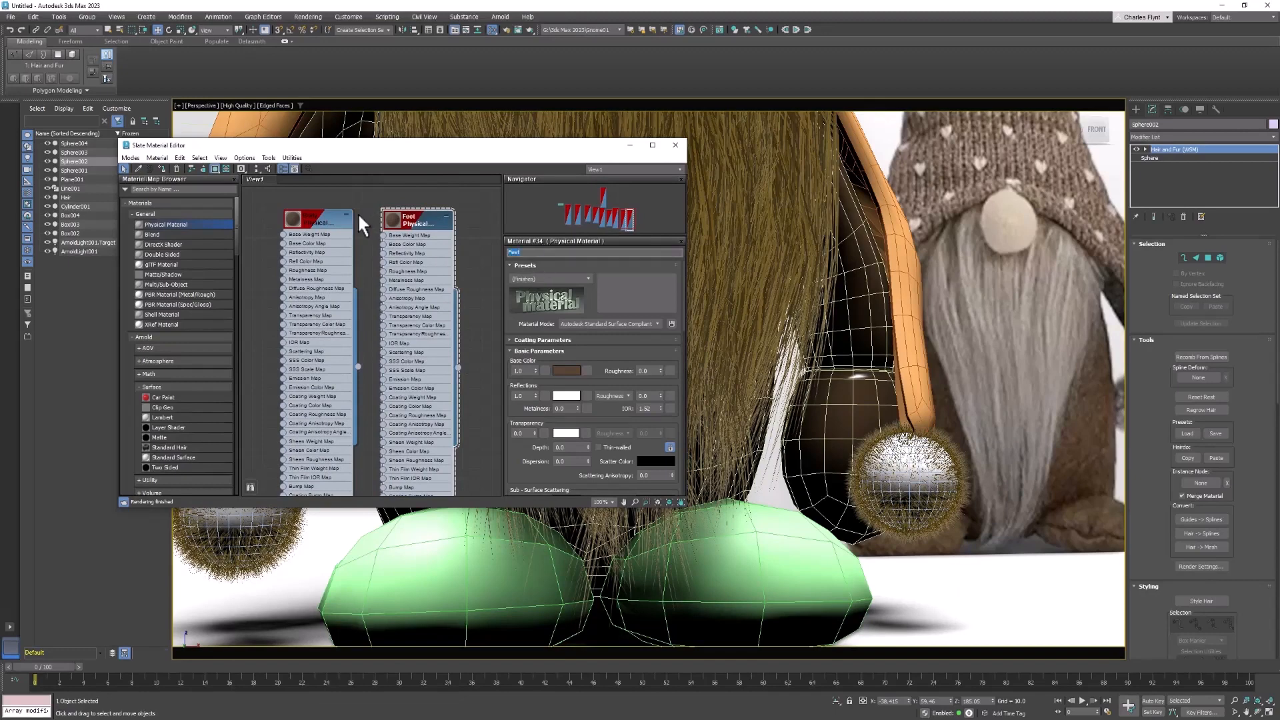
pyautogui.moveTo(459, 365); pyautogui.dragTo(490, 490)
pyautogui.moveTo(458, 366); pyautogui.dragTo(804, 597)
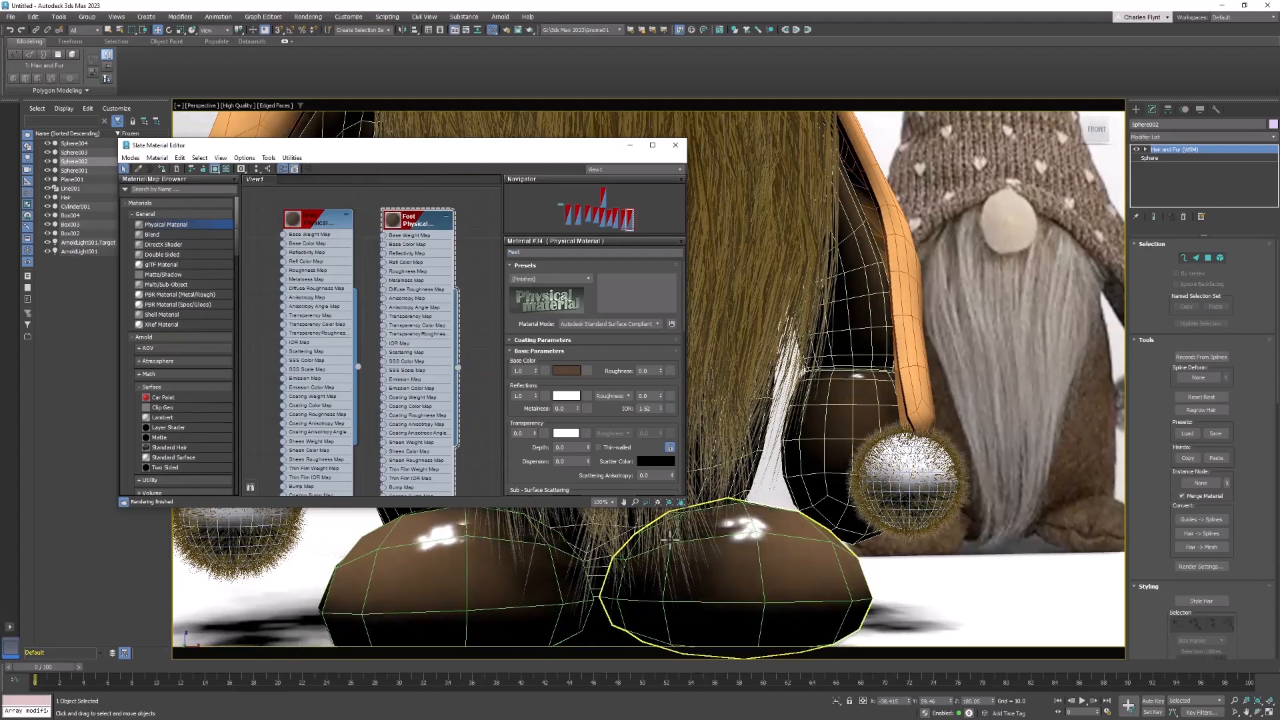
# - Set the reflection weight to 0.0 and the reflection roughness to 1.0 on both the Body and Feet materials
pyautogui.click(326, 226)
pyautogui.rightClick(535, 395)
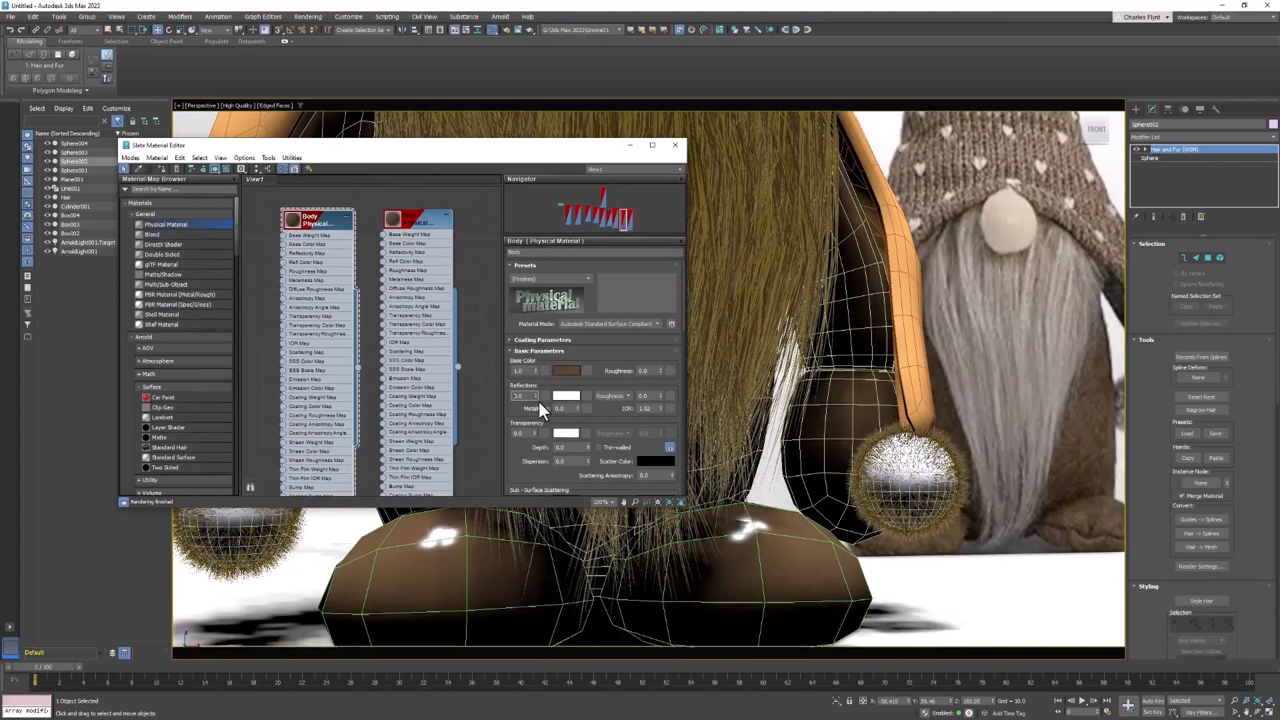
pyautogui.click(425, 295)
pyautogui.rightClick(534, 395)
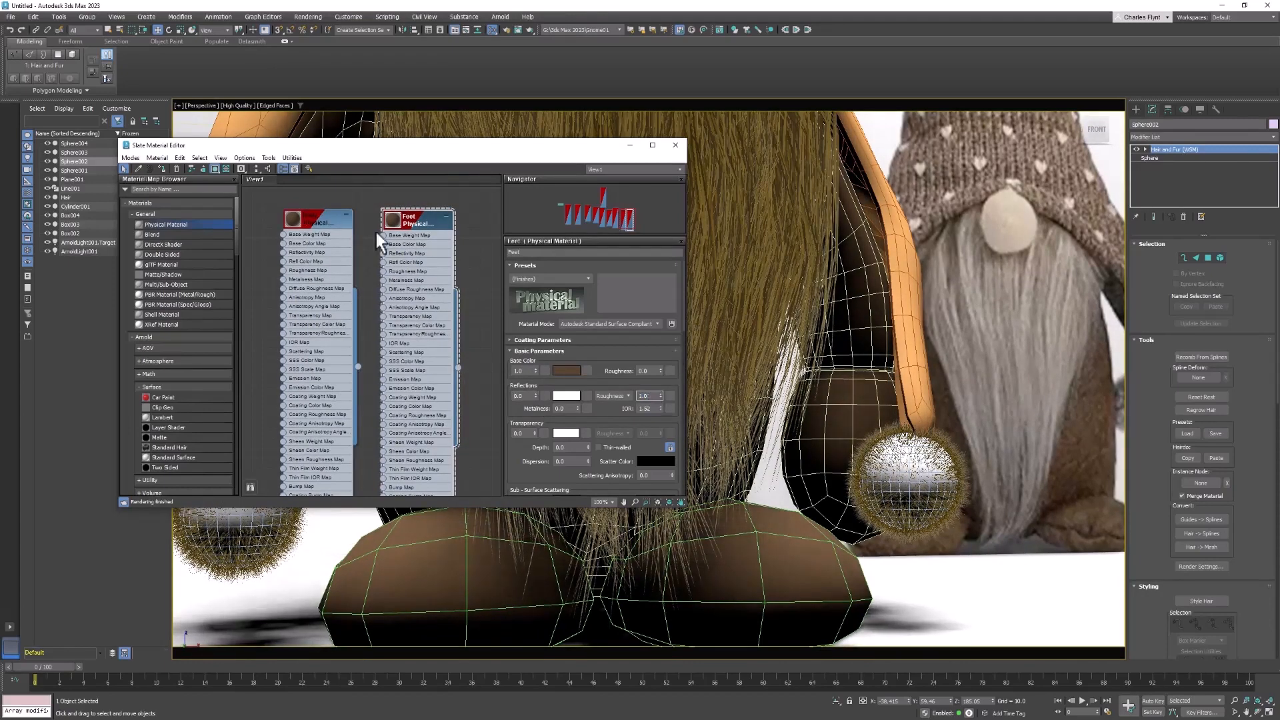
pyautogui.click(337, 233)
pyautogui.moveTo(660, 396); pyautogui.dragTo(677, 327)
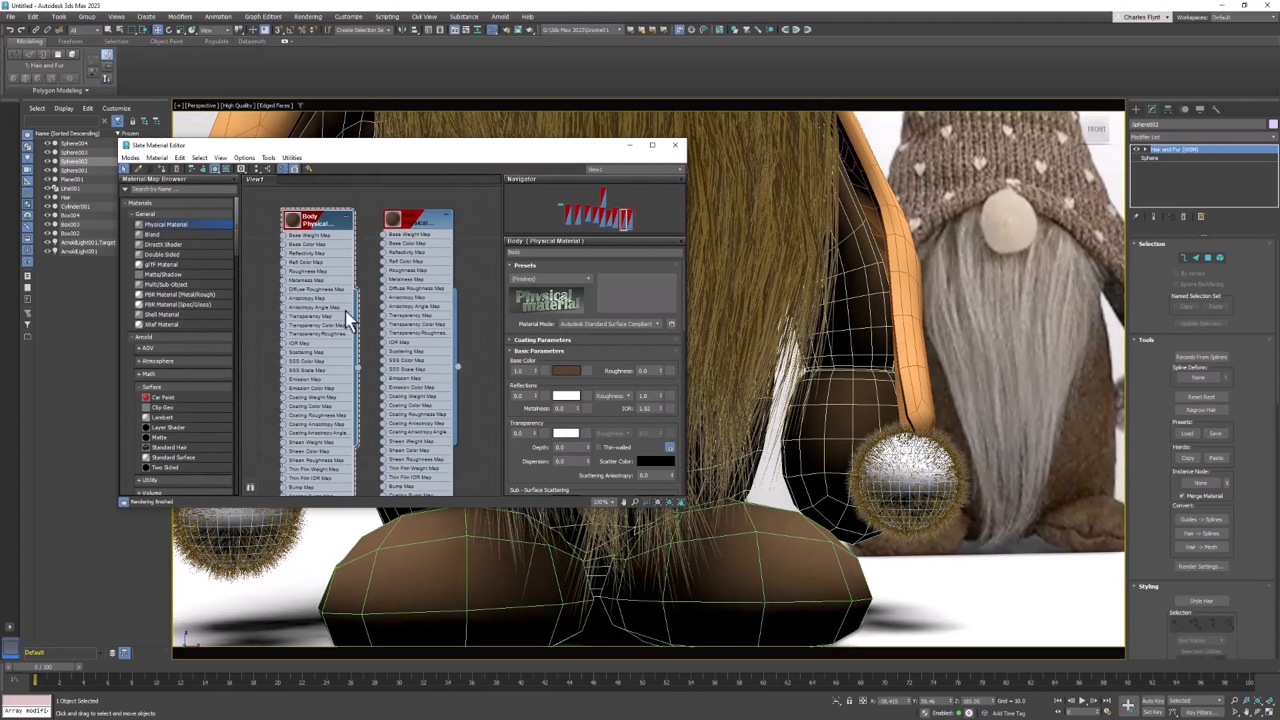
# - Duplicate the Feet material and name the copy Hat
pyautogui.moveTo(385, 294); pyautogui.dragTo(290, 276, button='middle')
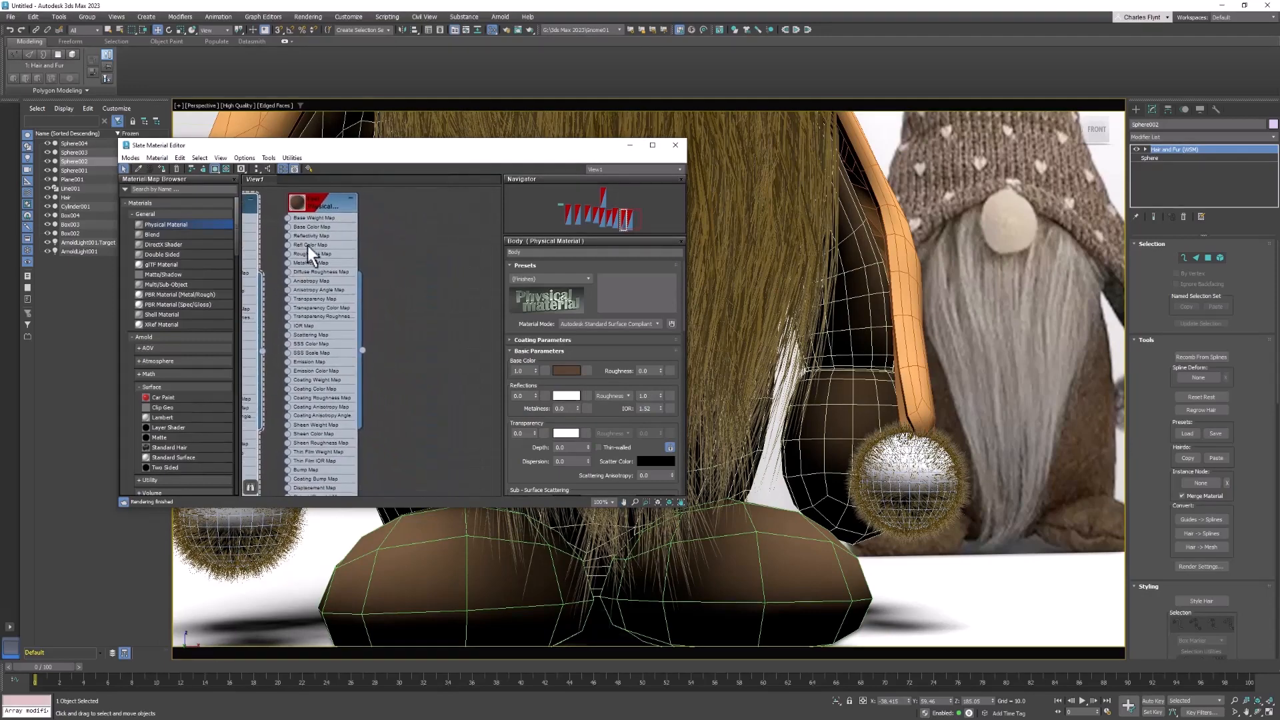
pyautogui.moveTo(321, 206)
pyautogui.keyDown('shift'); pyautogui.mouseDown()
pyautogui.moveTo(431, 218)
pyautogui.moveTo(442, 200)
pyautogui.mouseUp(); pyautogui.keyUp('shift')
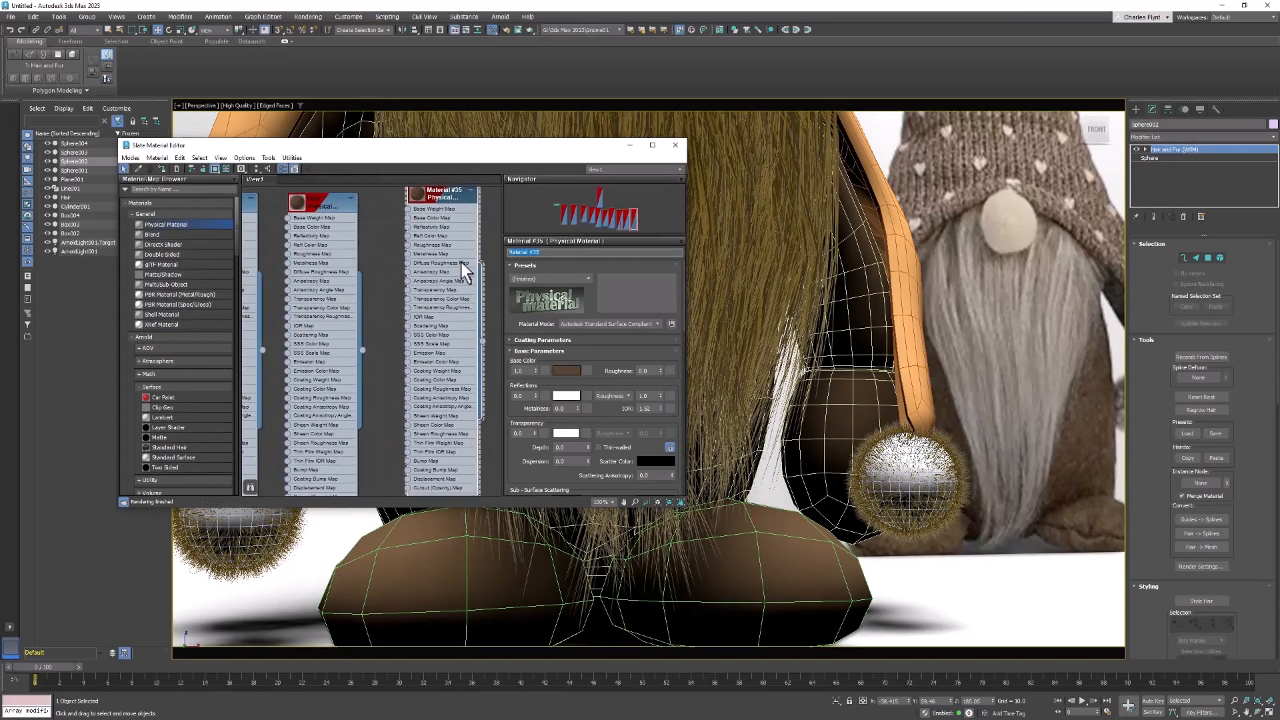
pyautogui.write('Hat')
pyautogui.moveTo(465, 266); pyautogui.dragTo(441, 298, button='middle')
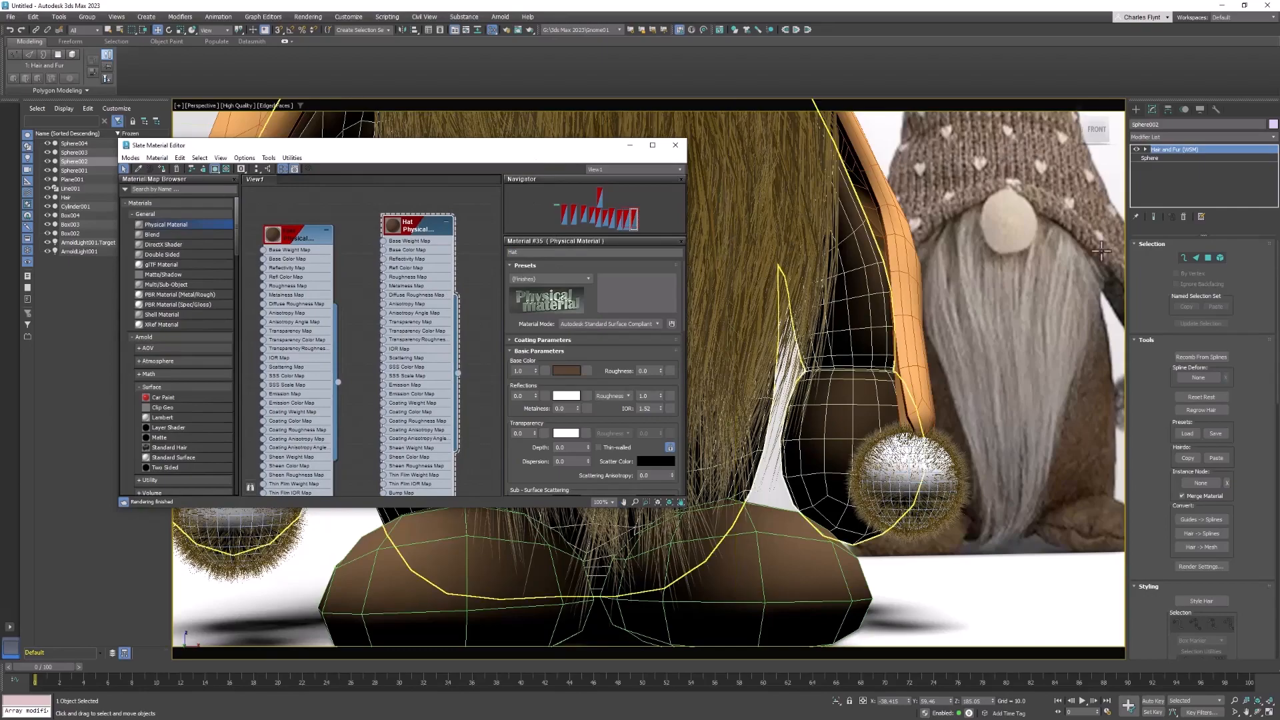
# - Assign the Hat material to the gnome's hat and sample its base colour from the knitted hat in the reference picture
pyautogui.moveTo(887, 193); pyautogui.dragTo(932, 498, button='middle')
pyautogui.moveTo(740, 344); pyautogui.dragTo(819, 422, button='middle')
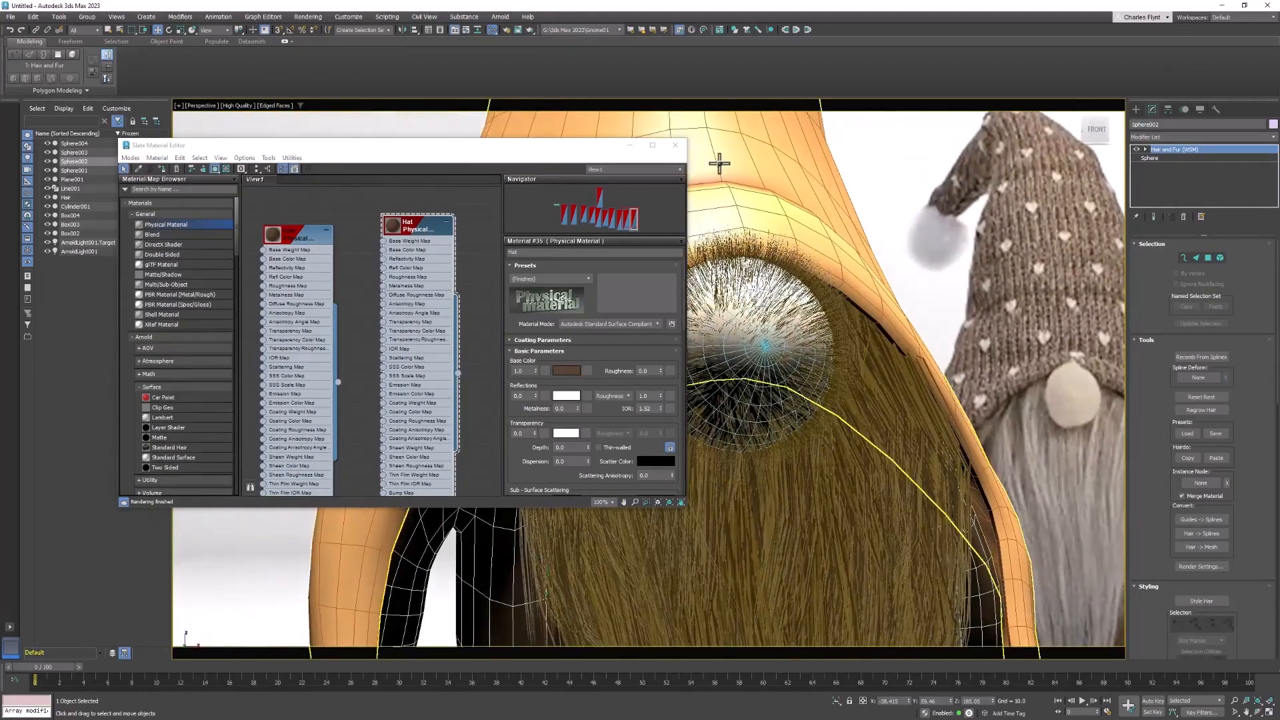
pyautogui.moveTo(459, 372); pyautogui.dragTo(809, 177)
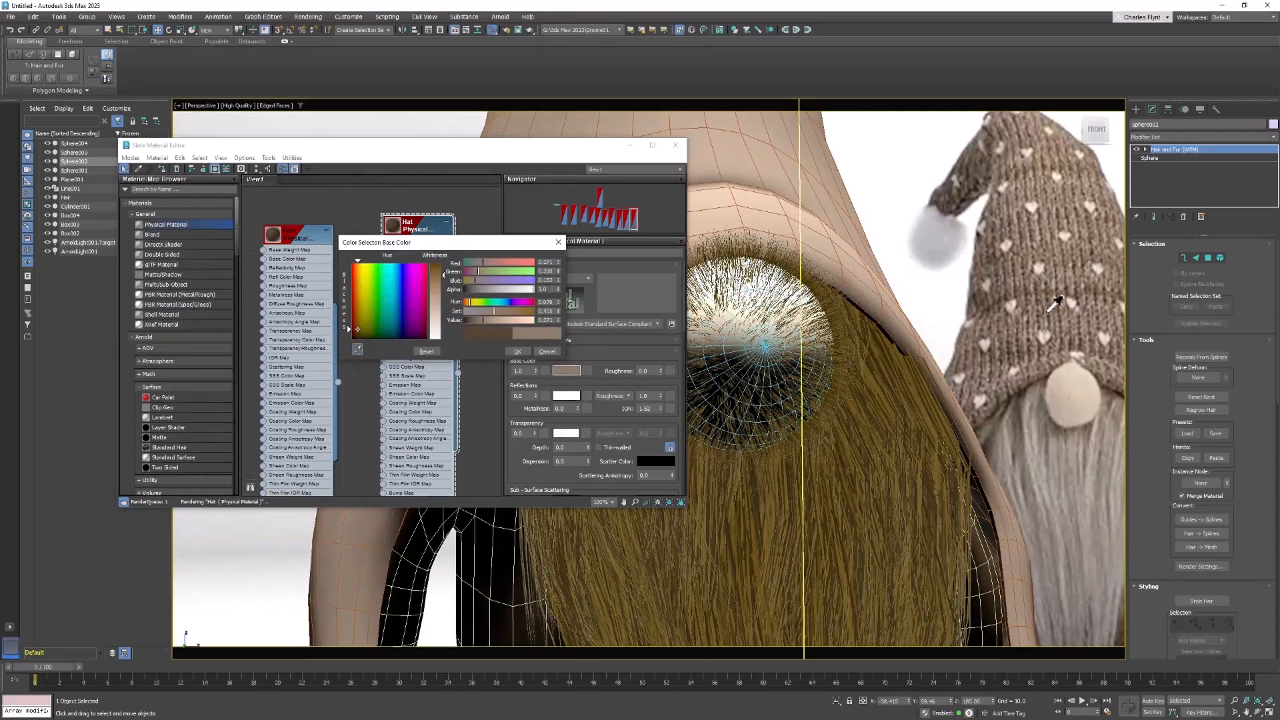
# - Close the material editor and examine the gnome's arm and hand beside the hat's pom-pom against the reference picture
pyautogui.click(676, 145)
pyautogui.scroll(-15, 846, 288)
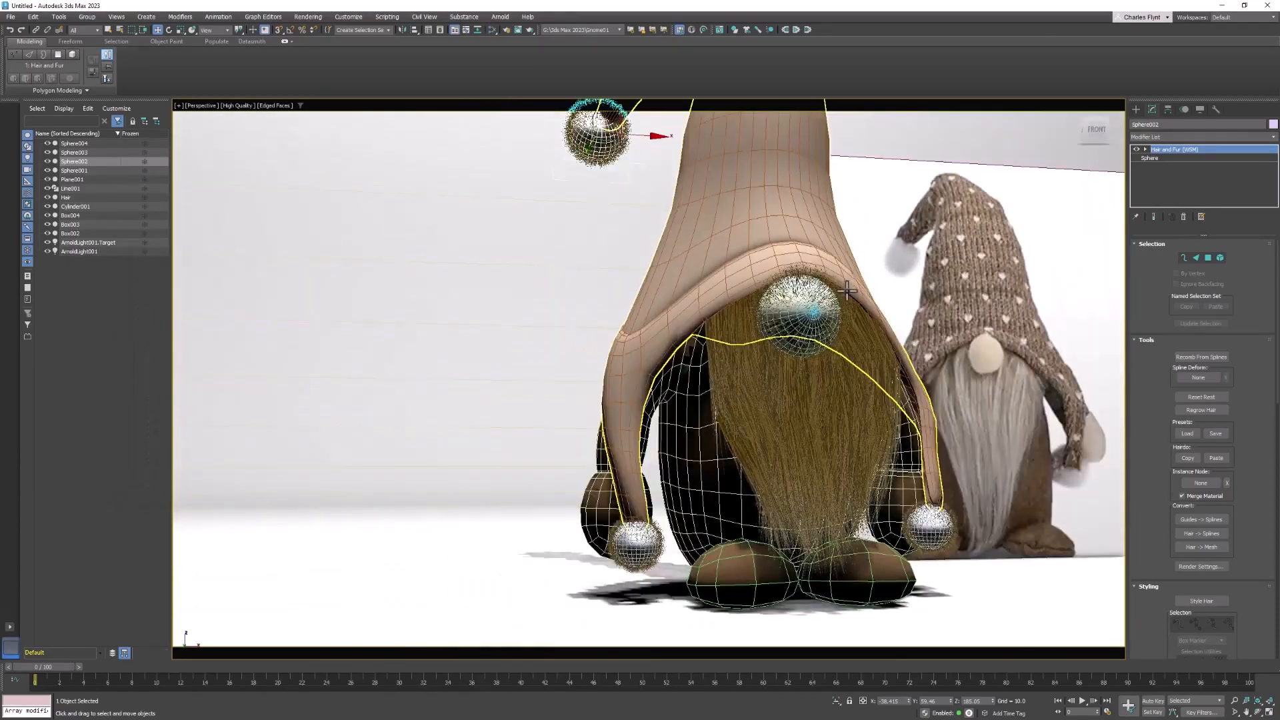
pyautogui.moveTo(799, 396); pyautogui.dragTo(832, 334, button='middle')
pyautogui.scroll(6, 765, 377)
pyautogui.moveTo(764, 377); pyautogui.dragTo(534, 446, button='middle')
pyautogui.moveTo(534, 447); pyautogui.dragTo(600, 400, button='middle')
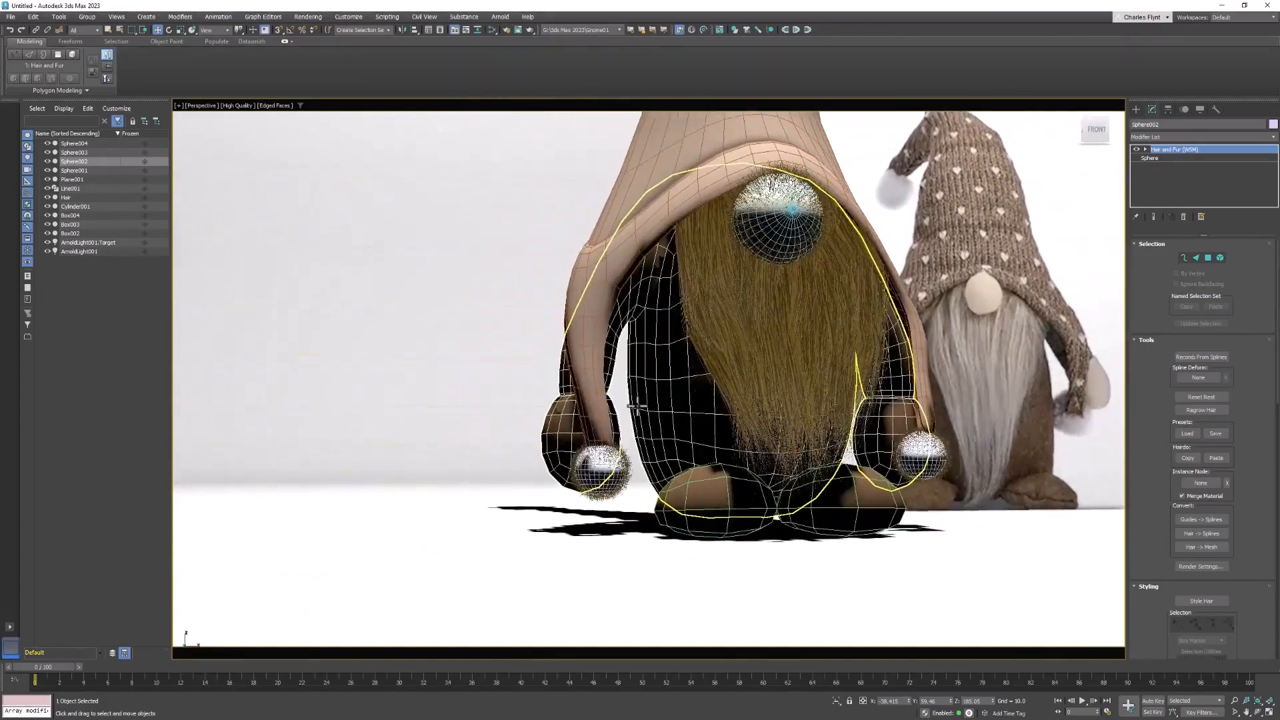
pyautogui.scroll(6, 591, 403)
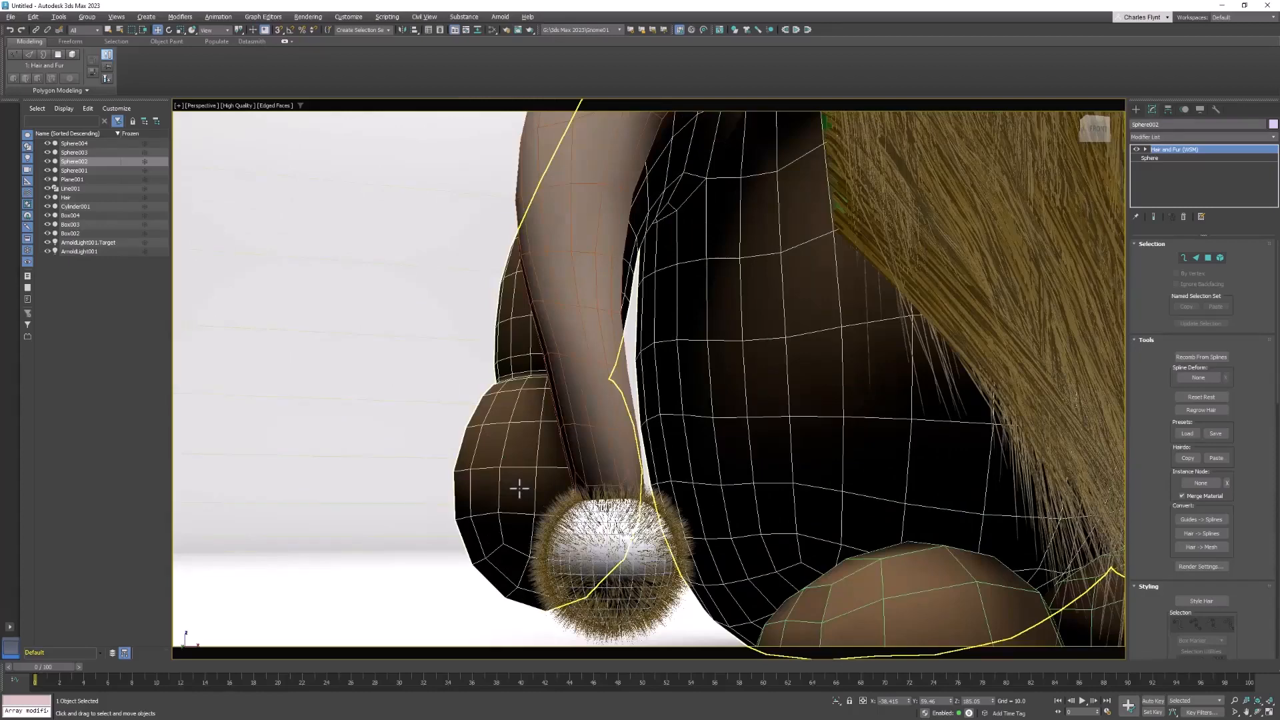
# - Reopen the material editor and move the Body material node to an empty area above the other nodes
pyautogui.press('m')
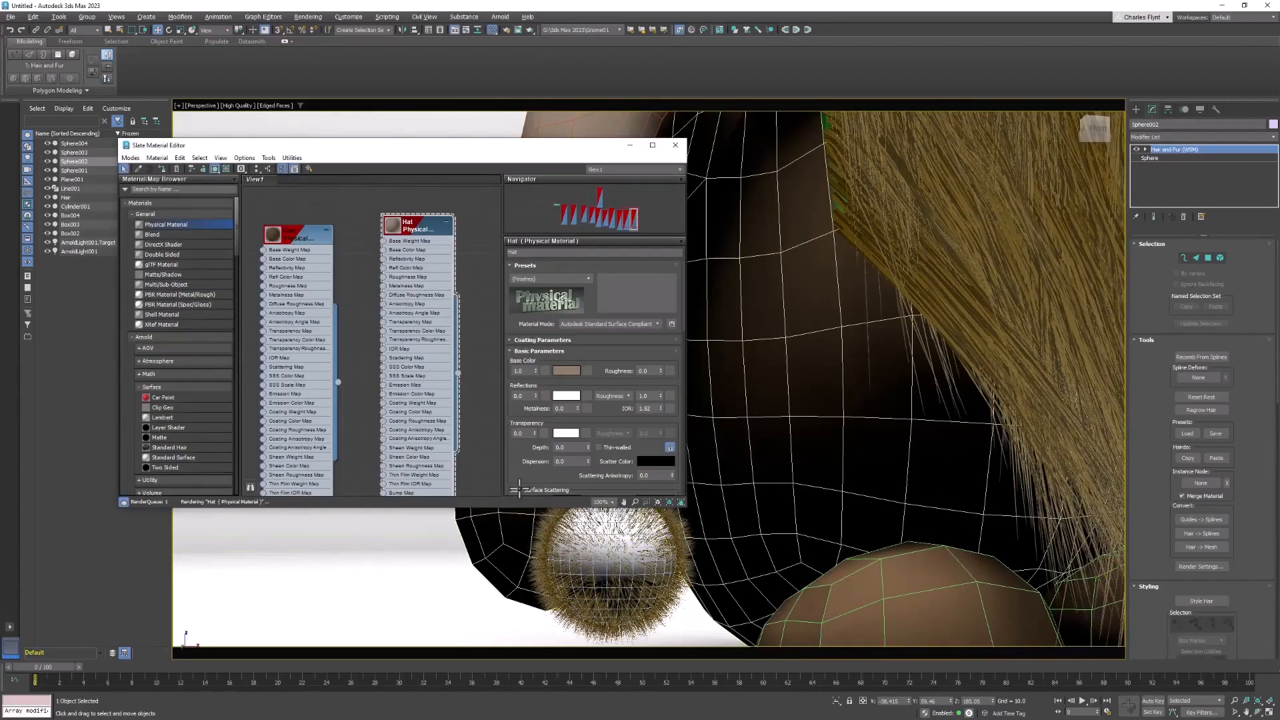
pyautogui.moveTo(434, 349); pyautogui.dragTo(494, 354, button='middle')
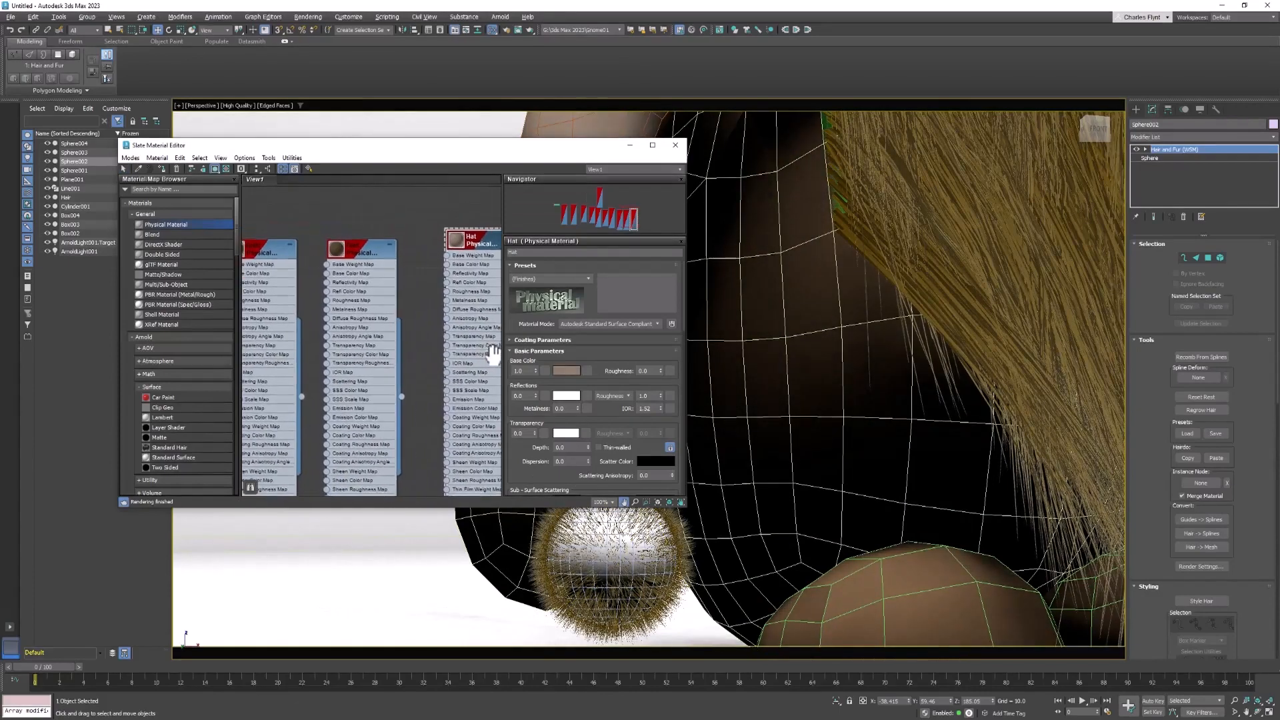
pyautogui.click(274, 270)
pyautogui.moveTo(354, 276); pyautogui.dragTo(404, 320, button='middle')
pyautogui.scroll(-5, 434, 349)
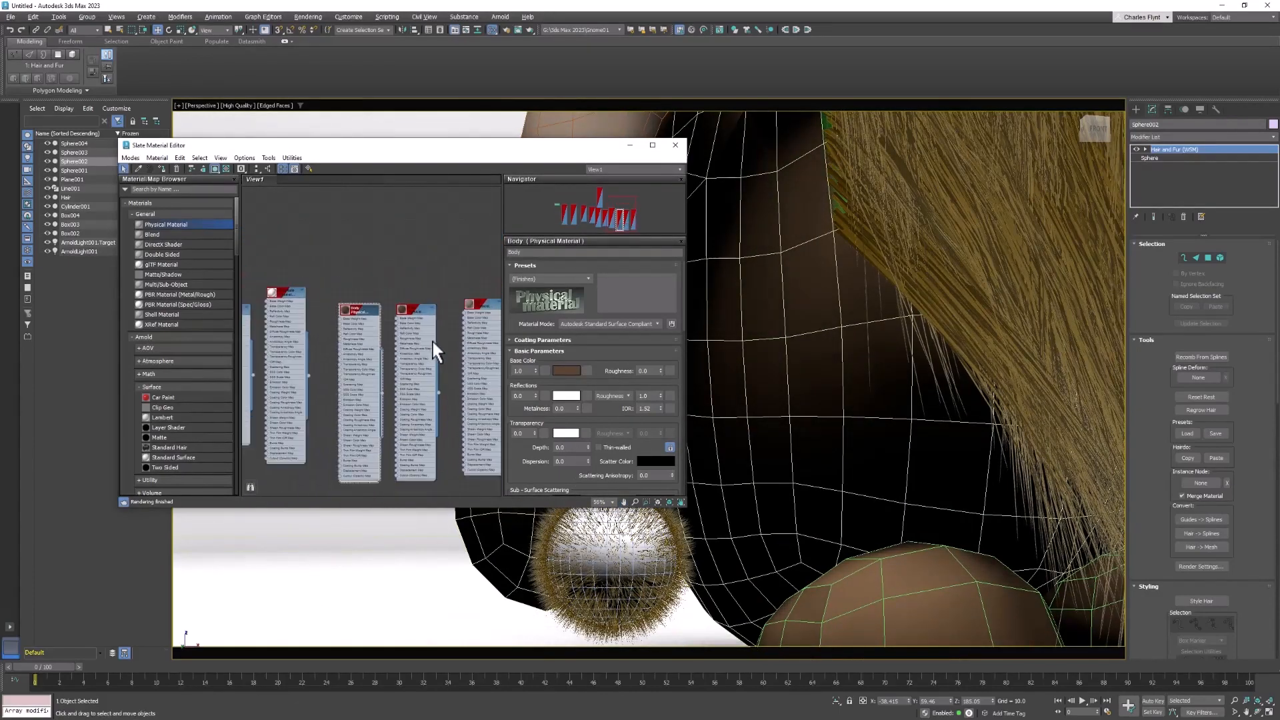
pyautogui.scroll(-2, 418, 341)
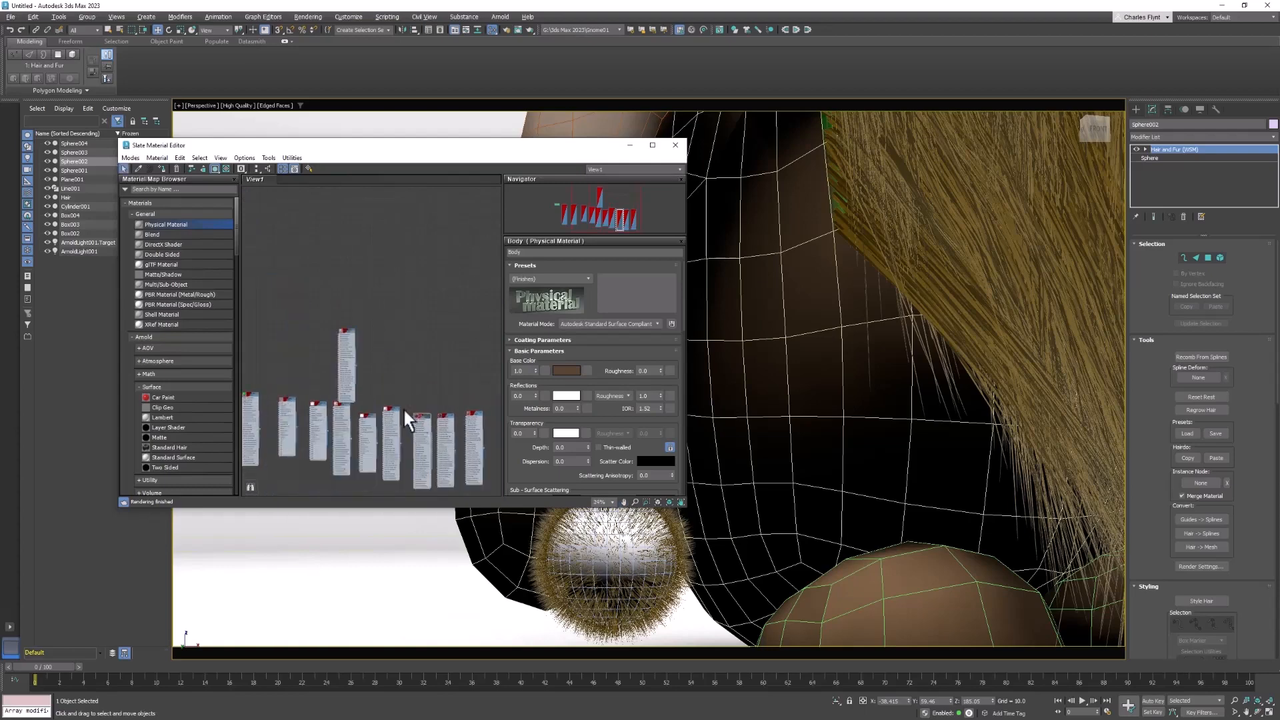
pyautogui.scroll(2, 431, 425)
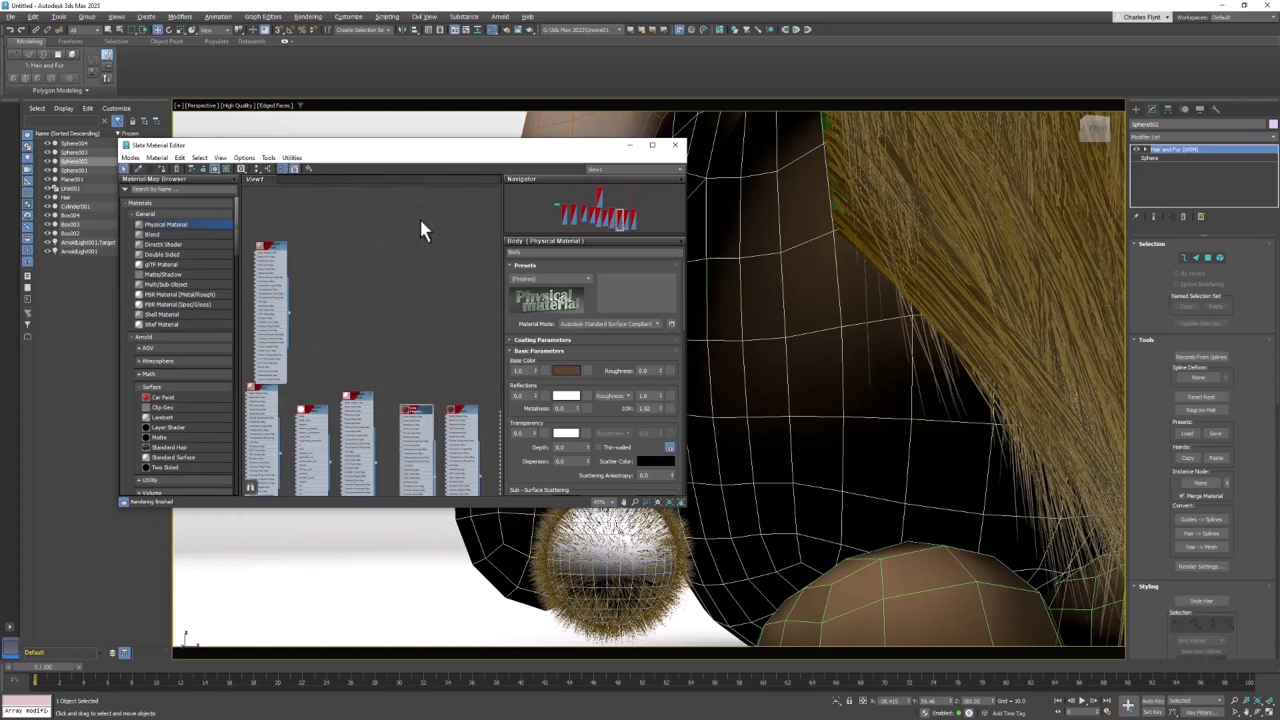
pyautogui.moveTo(416, 421); pyautogui.dragTo(410, 226)
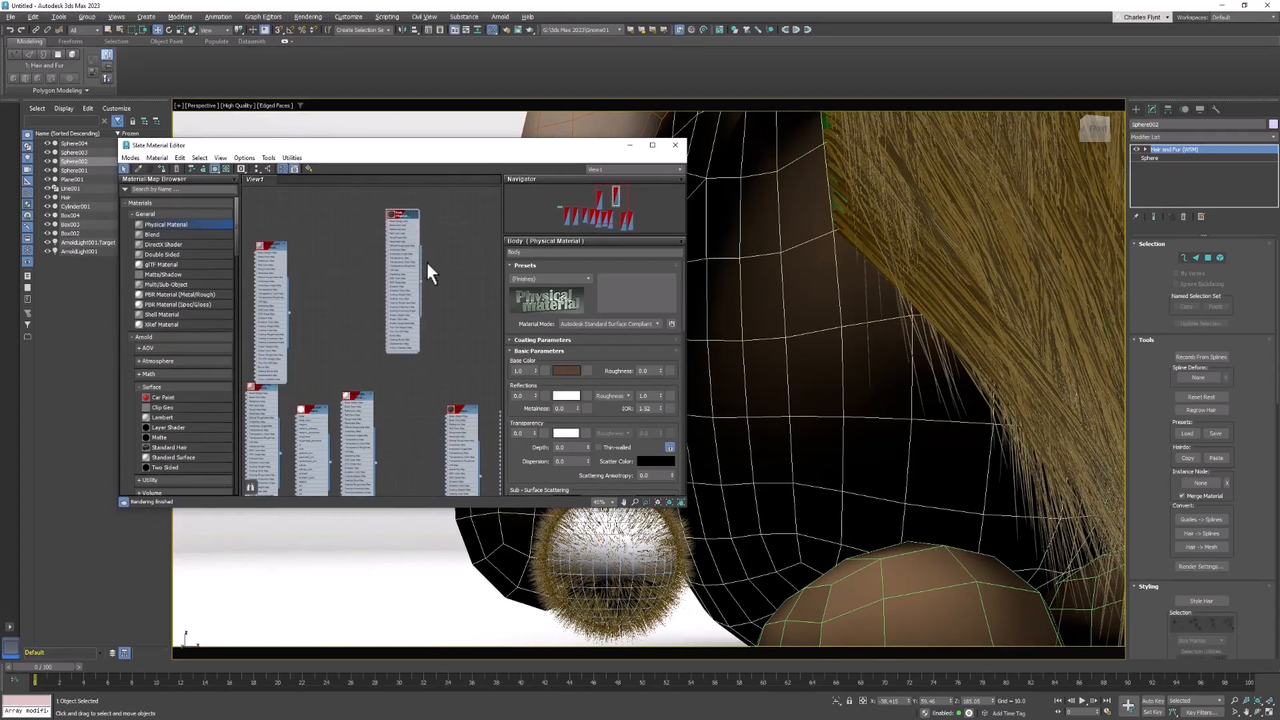
# - Collapse the Body material node and place a duplicate of it directly below
pyautogui.moveTo(429, 271); pyautogui.dragTo(412, 298, button='middle')
pyautogui.scroll(2, 410, 298)
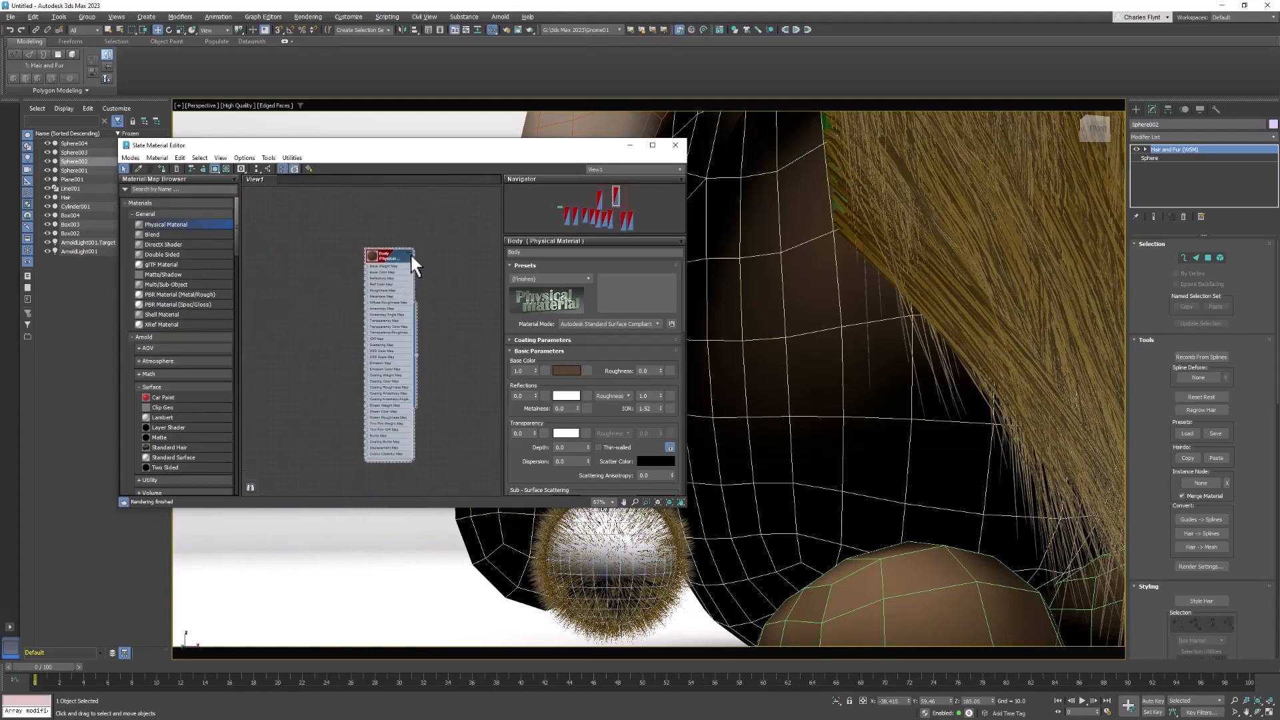
pyautogui.click(411, 254)
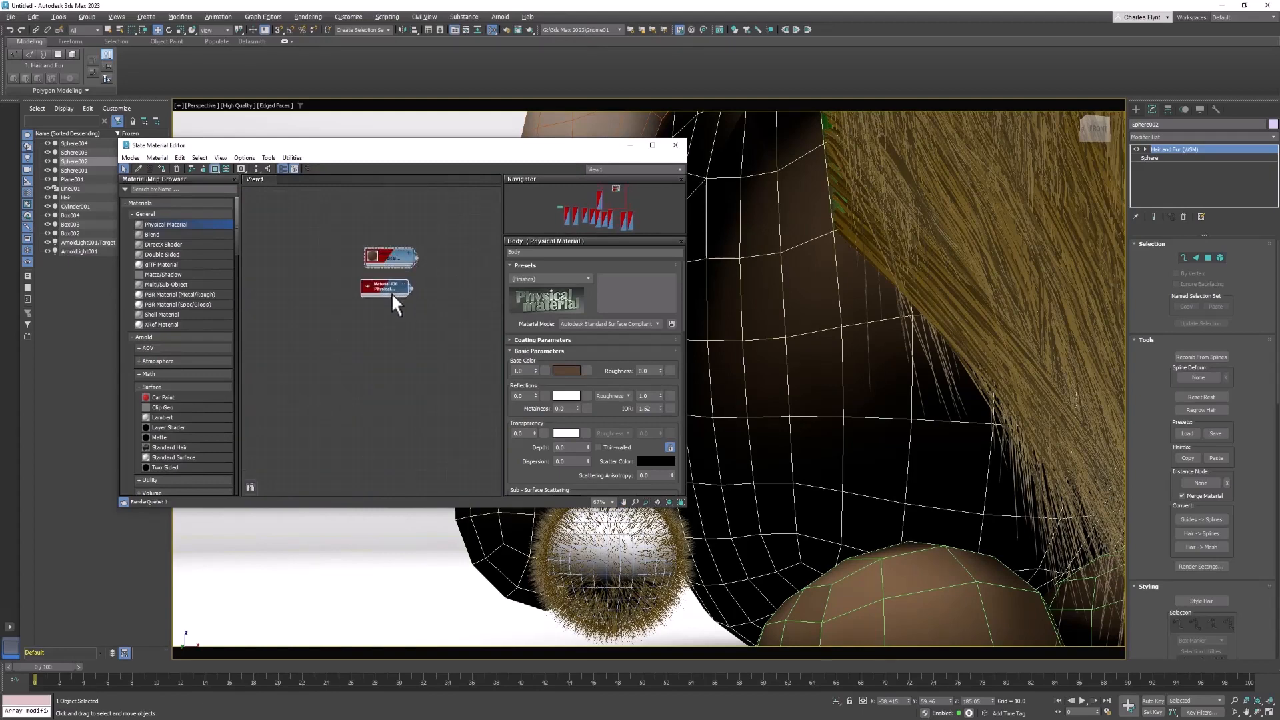
pyautogui.doubleClick(397, 309)
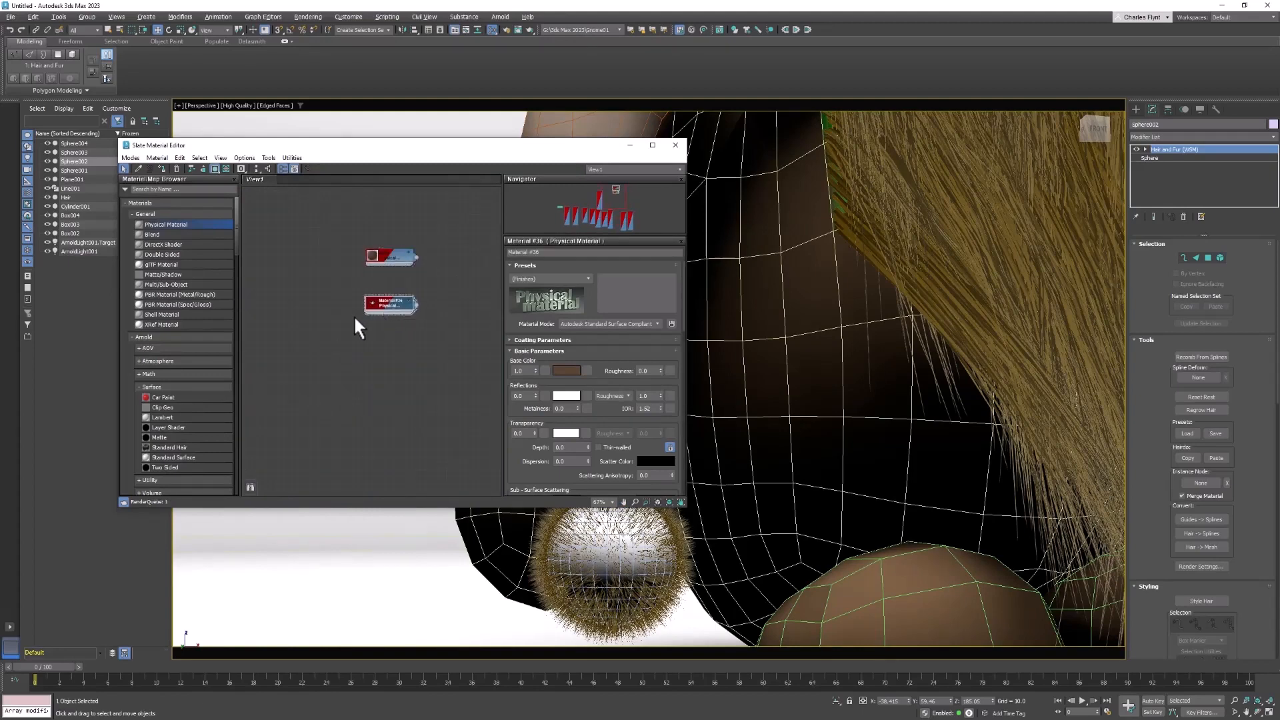
# - Add a Multi/Sub-Object material and connect Body to its slot 1 and the Body copy to slot 2
pyautogui.click(140, 284)
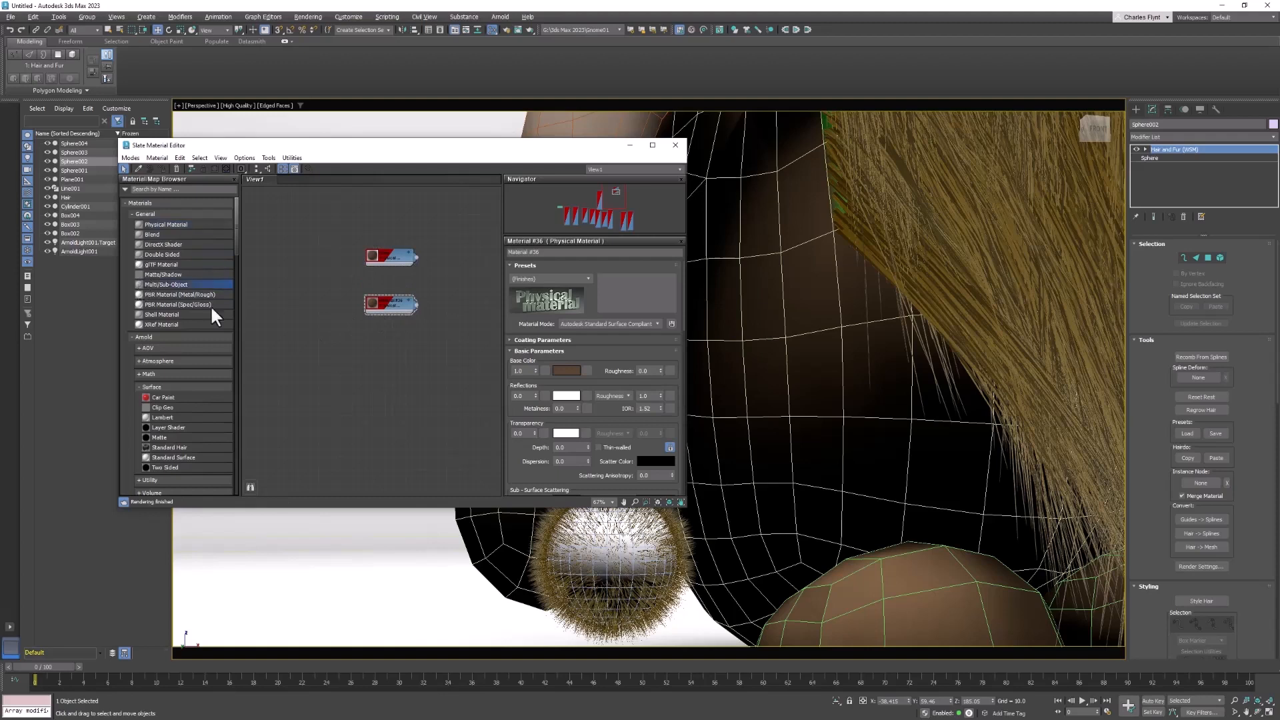
pyautogui.moveTo(450, 257); pyautogui.dragTo(451, 260)
pyautogui.scroll(2, 401, 300)
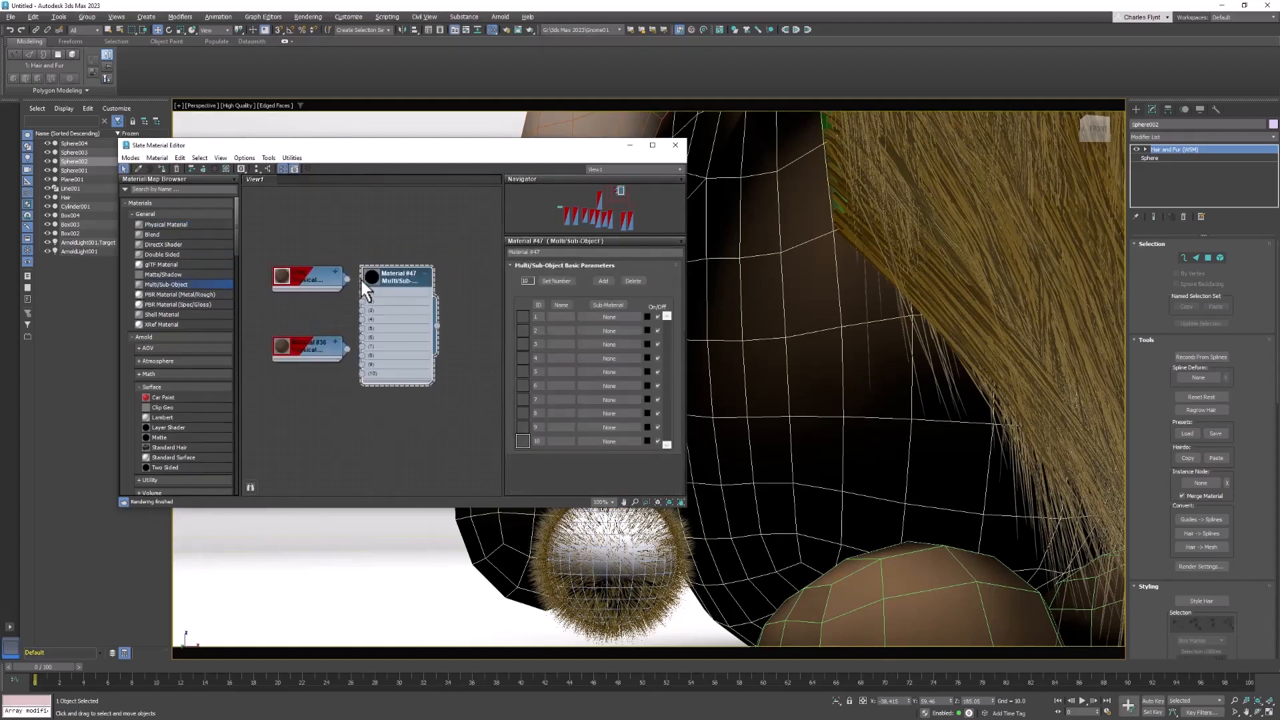
pyautogui.moveTo(362, 291); pyautogui.dragTo(361, 305)
pyautogui.moveTo(312, 348); pyautogui.dragTo(301, 328)
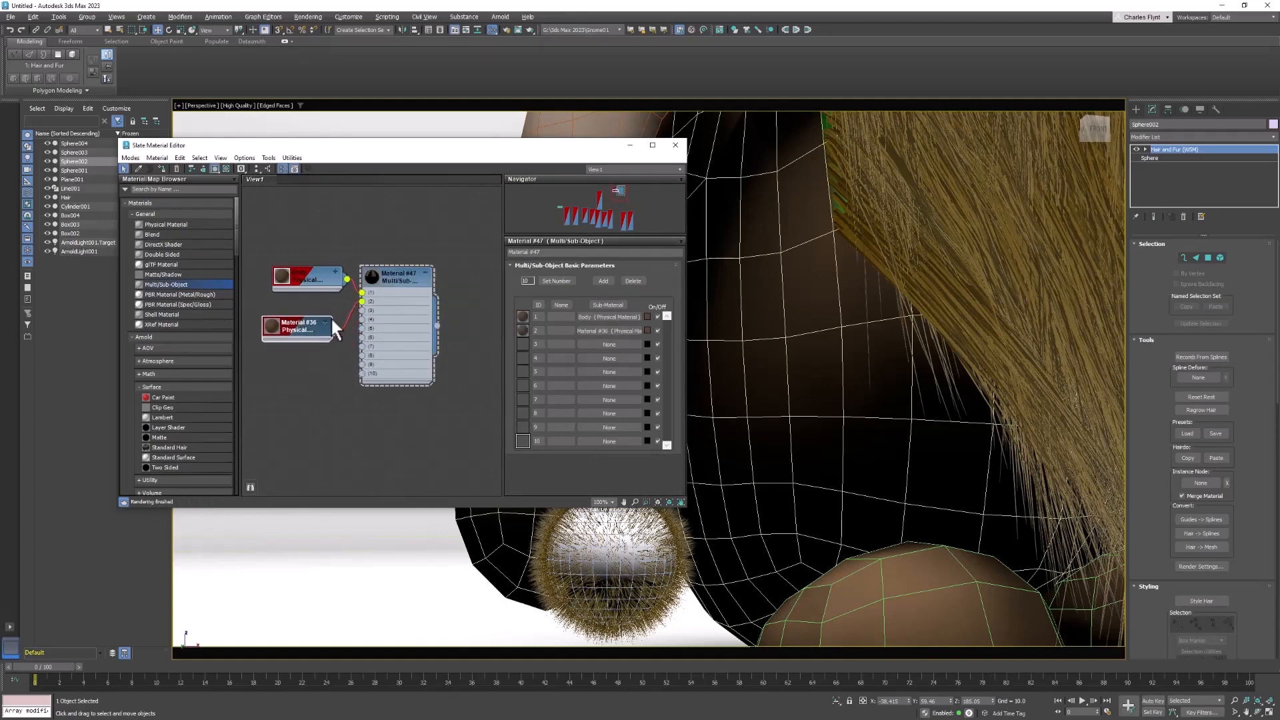
# - Delete the empty slots of the Multi/Sub-Object material, keeping only the two connected sub-materials
pyautogui.click(394, 278)
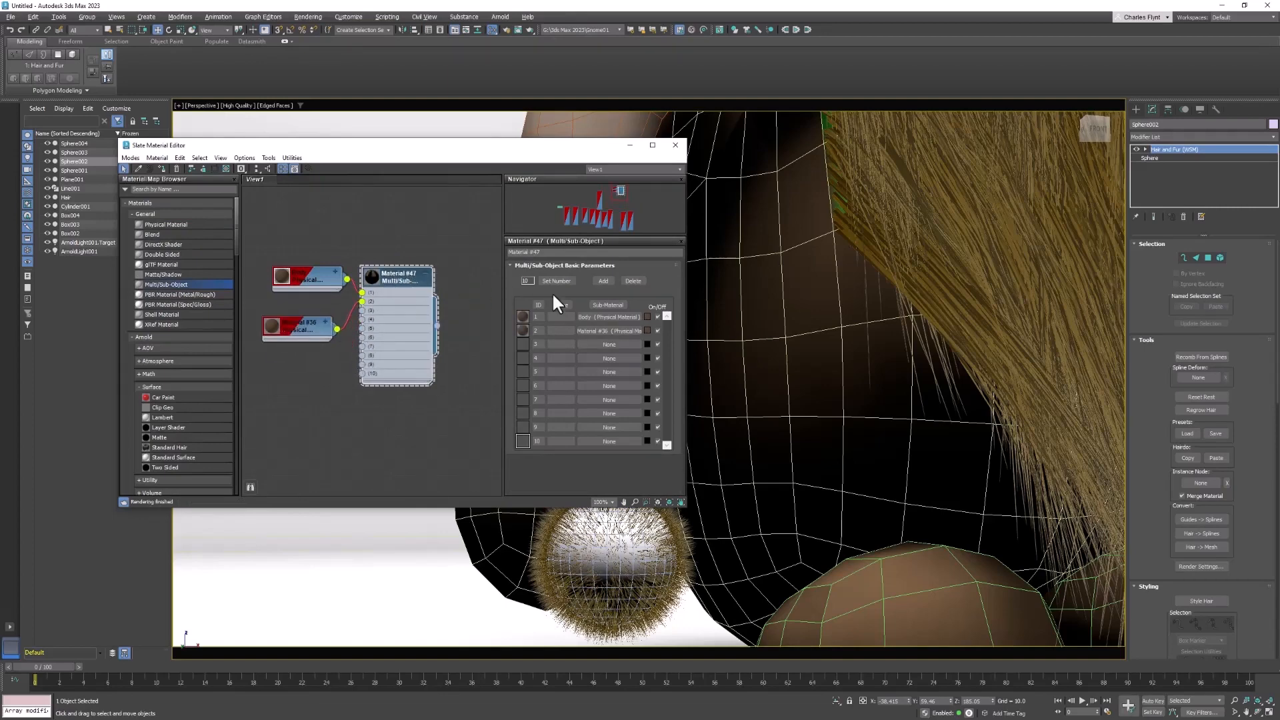
pyautogui.click(631, 281)
pyautogui.click(630, 281)
pyautogui.click(630, 281)
pyautogui.click(631, 281)
pyautogui.click(631, 281)
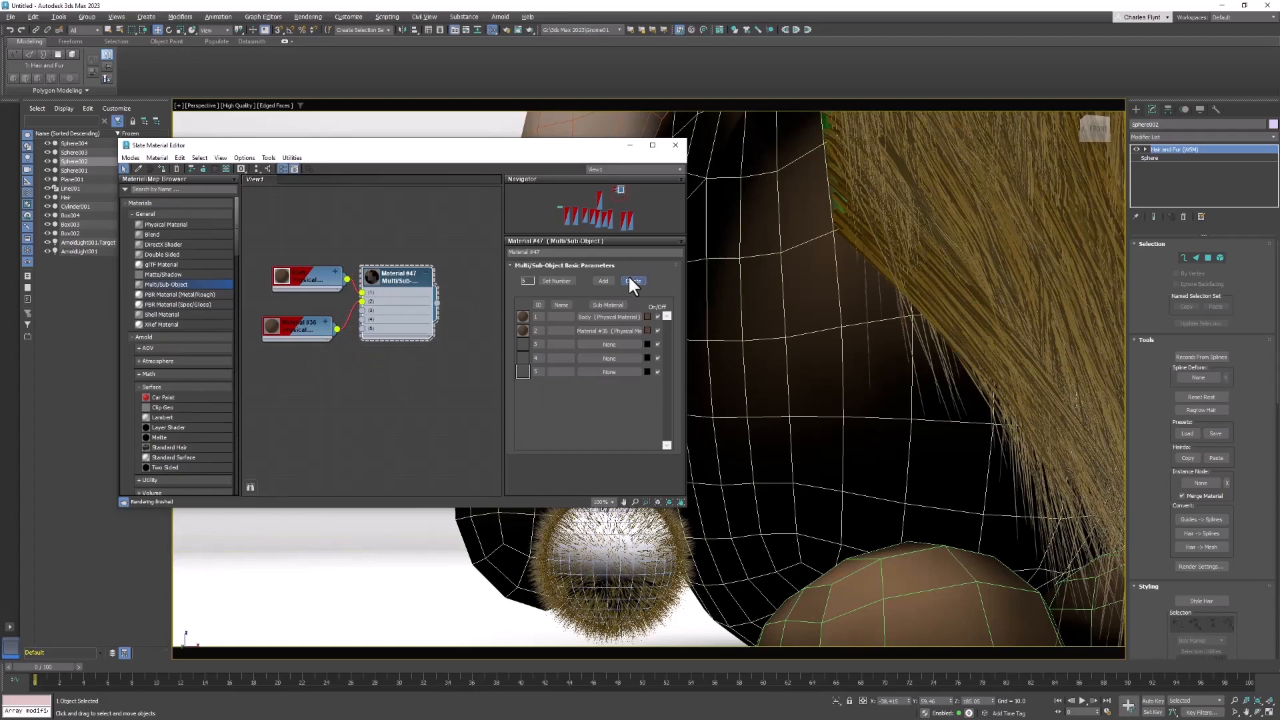
pyautogui.click(631, 280)
pyautogui.click(631, 281)
pyautogui.click(630, 281)
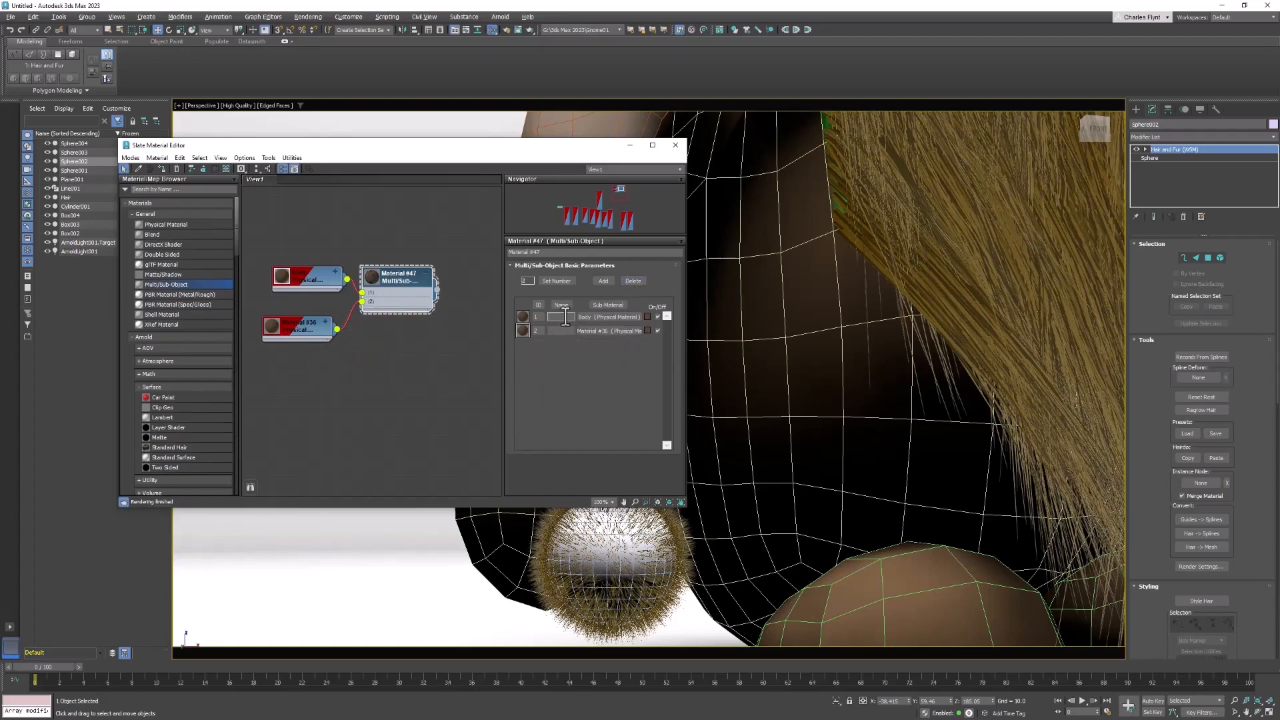
# - Name the Multi/Sub-Object material's slot 1 Body and its slot 2 Hands
pyautogui.doubleClick(299, 276)
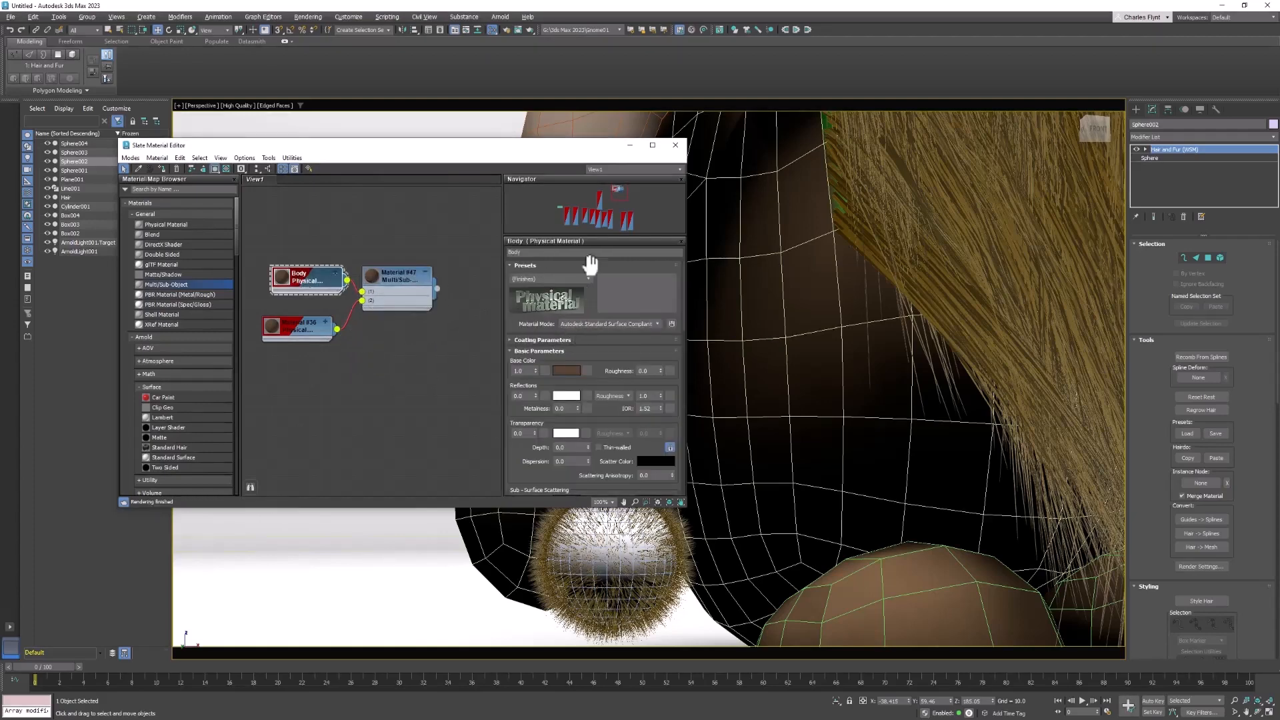
pyautogui.doubleClick(418, 277)
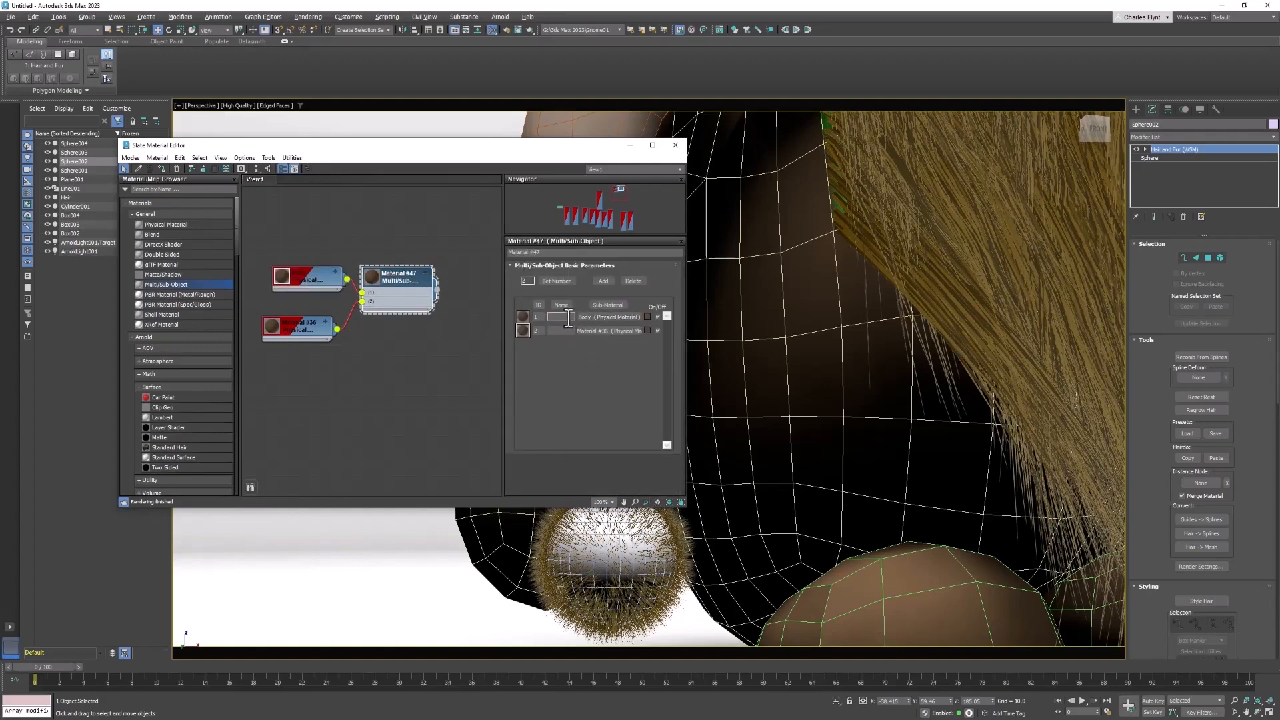
pyautogui.write('BodyHands')
pyautogui.press('Return')
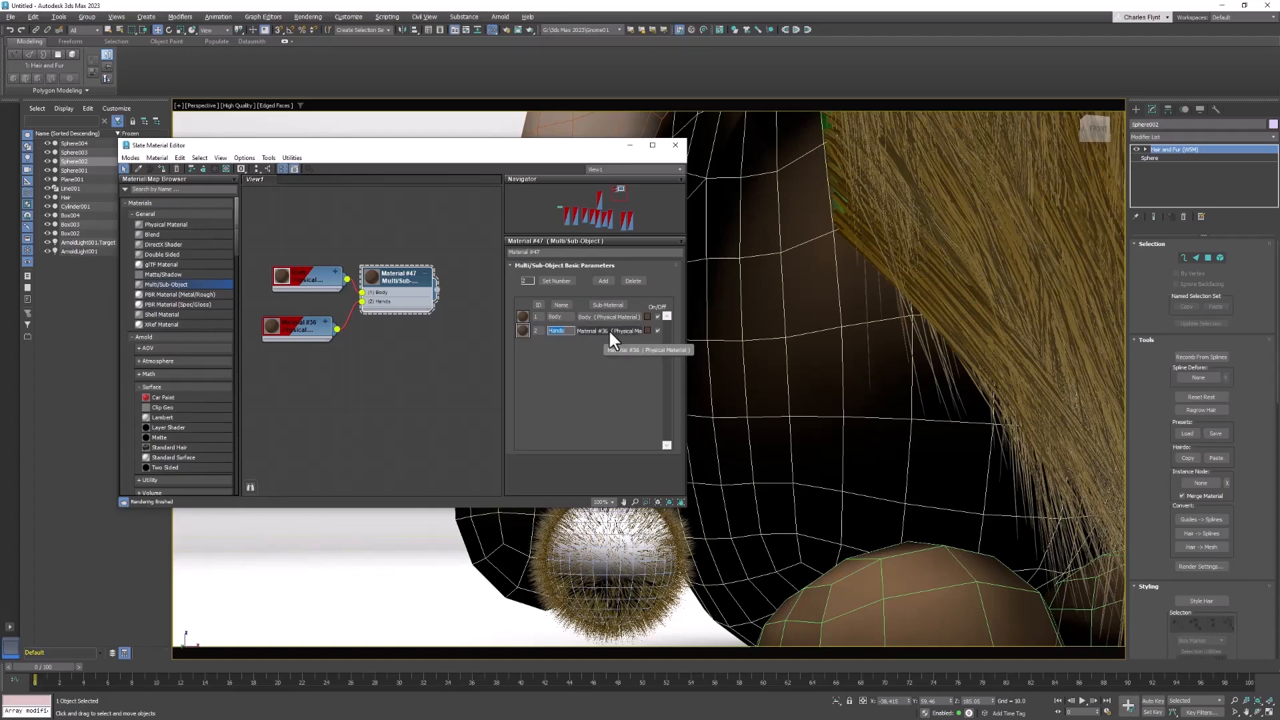
# - Rename the duplicated Body material connected to slot 2 as Hands
pyautogui.doubleClick(313, 330)
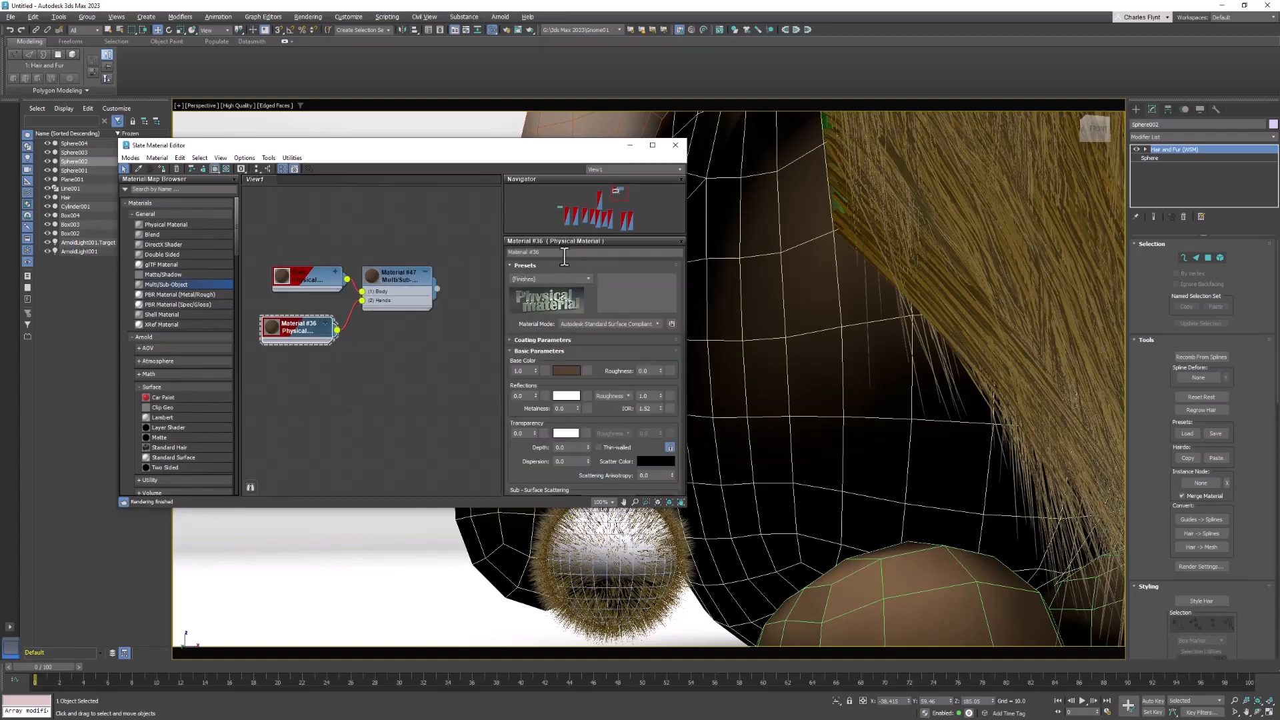
pyautogui.click(564, 253)
pyautogui.write('Hair')
pyautogui.moveTo(464, 384); pyautogui.dragTo(420, 397, button='middle')
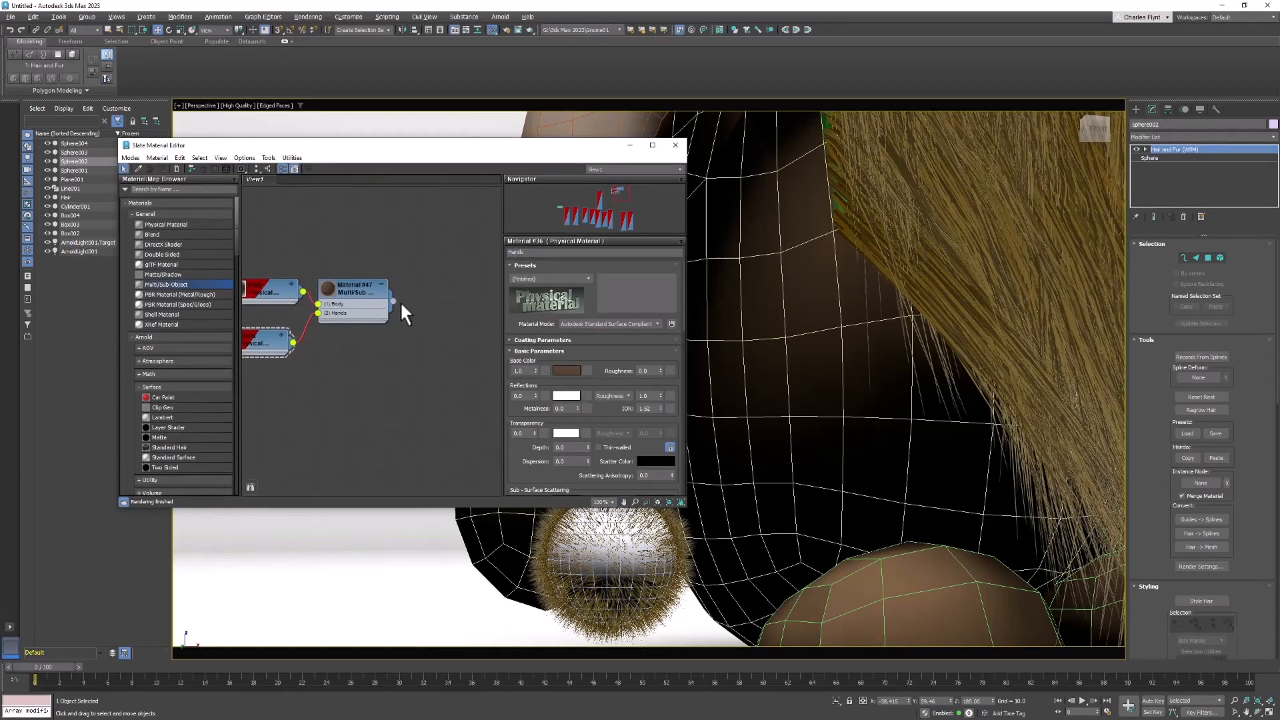
# - Assign the Multi/Sub-Object material to the gnome's body mesh and close the material editor
pyautogui.doubleClick(395, 302)
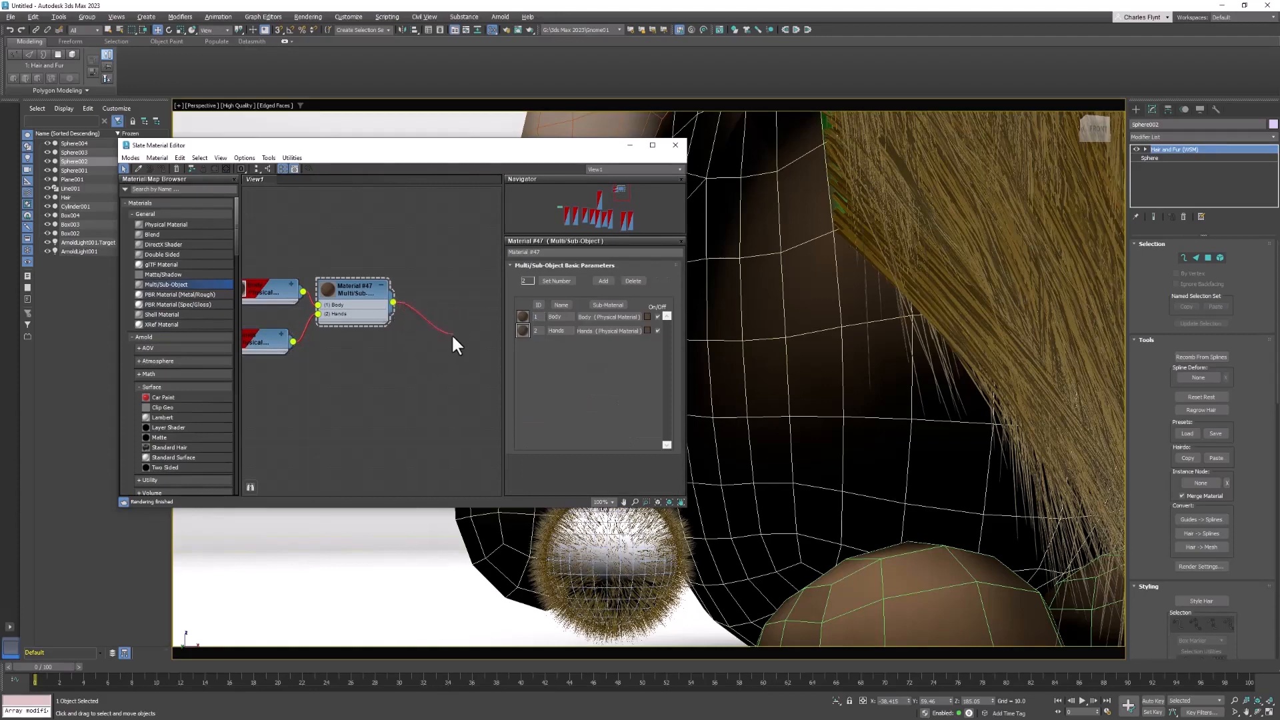
pyautogui.moveTo(451, 333); pyautogui.dragTo(823, 375)
pyautogui.moveTo(563, 154); pyautogui.dragTo(1077, 149)
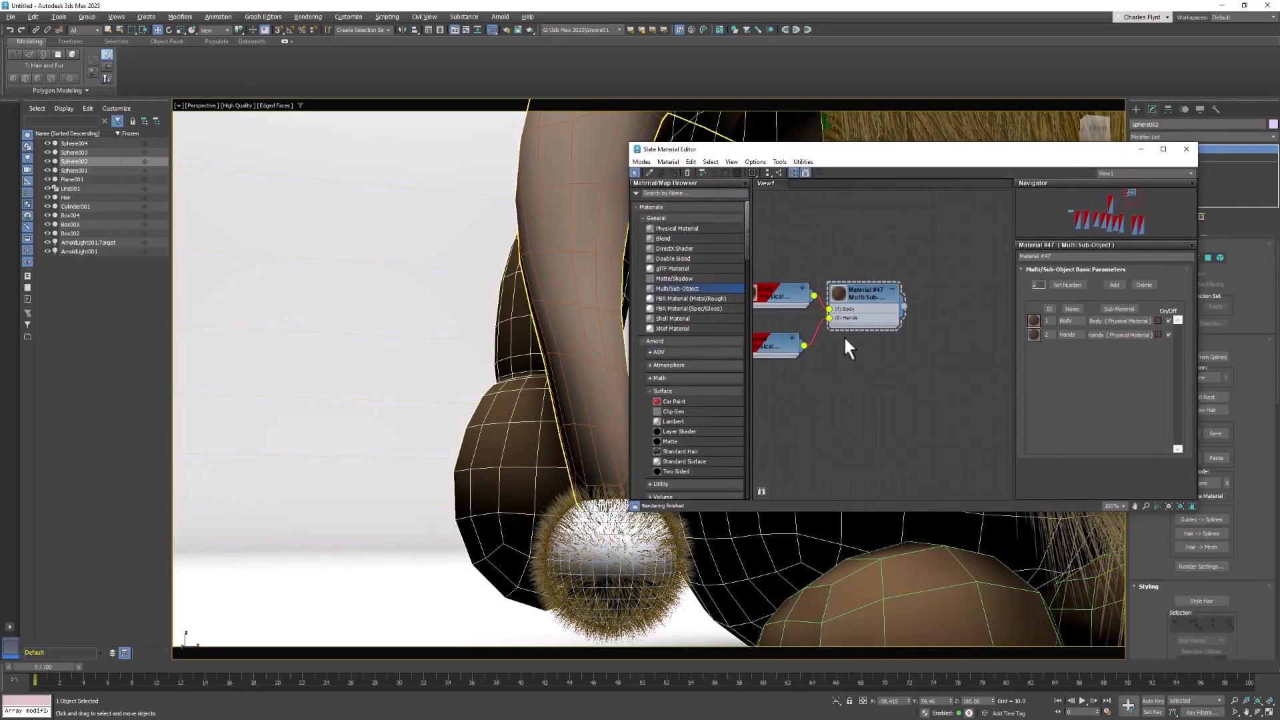
pyautogui.click(1186, 149)
# - Select the body mesh at polygon level and pick a polygon at the bottom of the hand beside the pom-pom
pyautogui.click(703, 344)
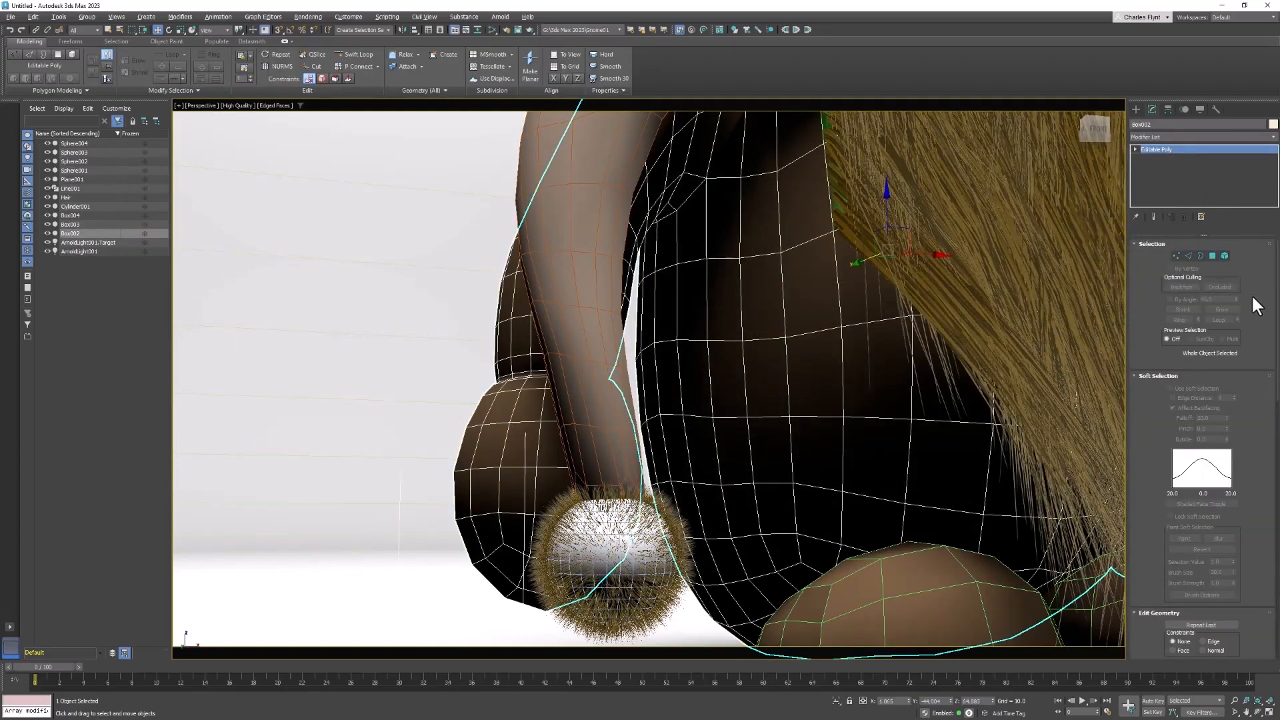
pyautogui.scroll(-15, 1252, 294)
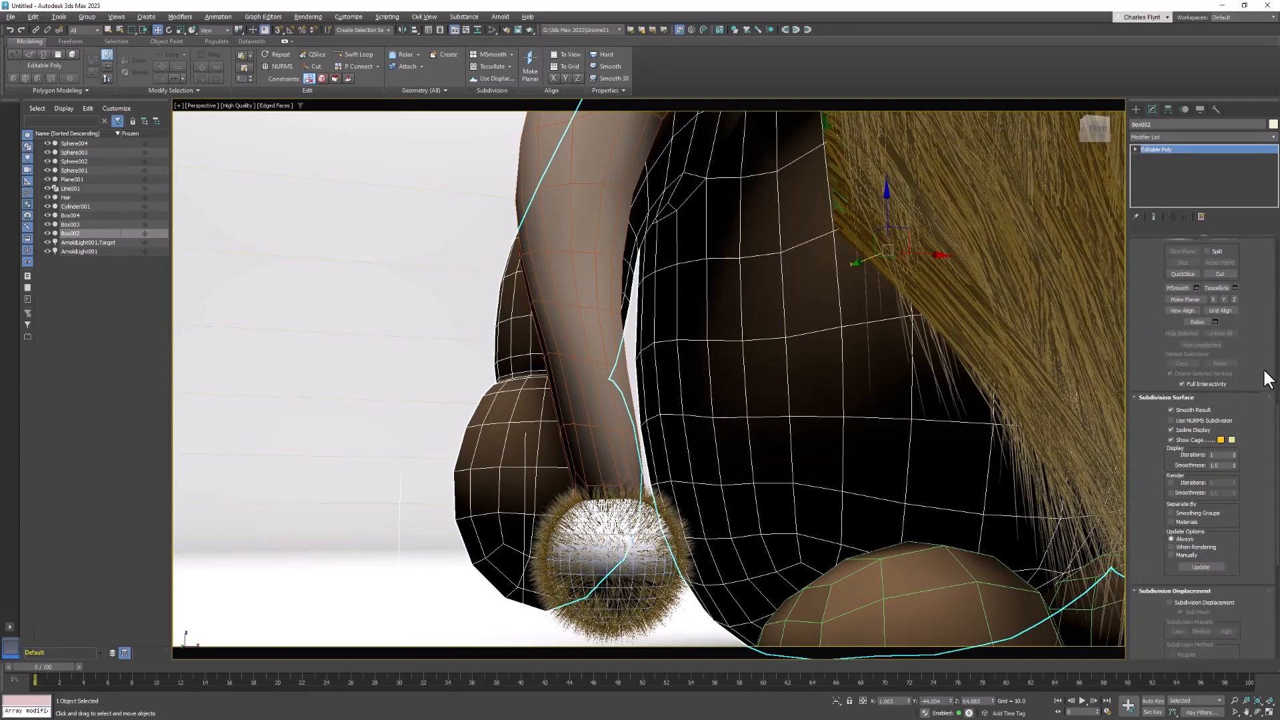
pyautogui.scroll(-10, 1265, 373)
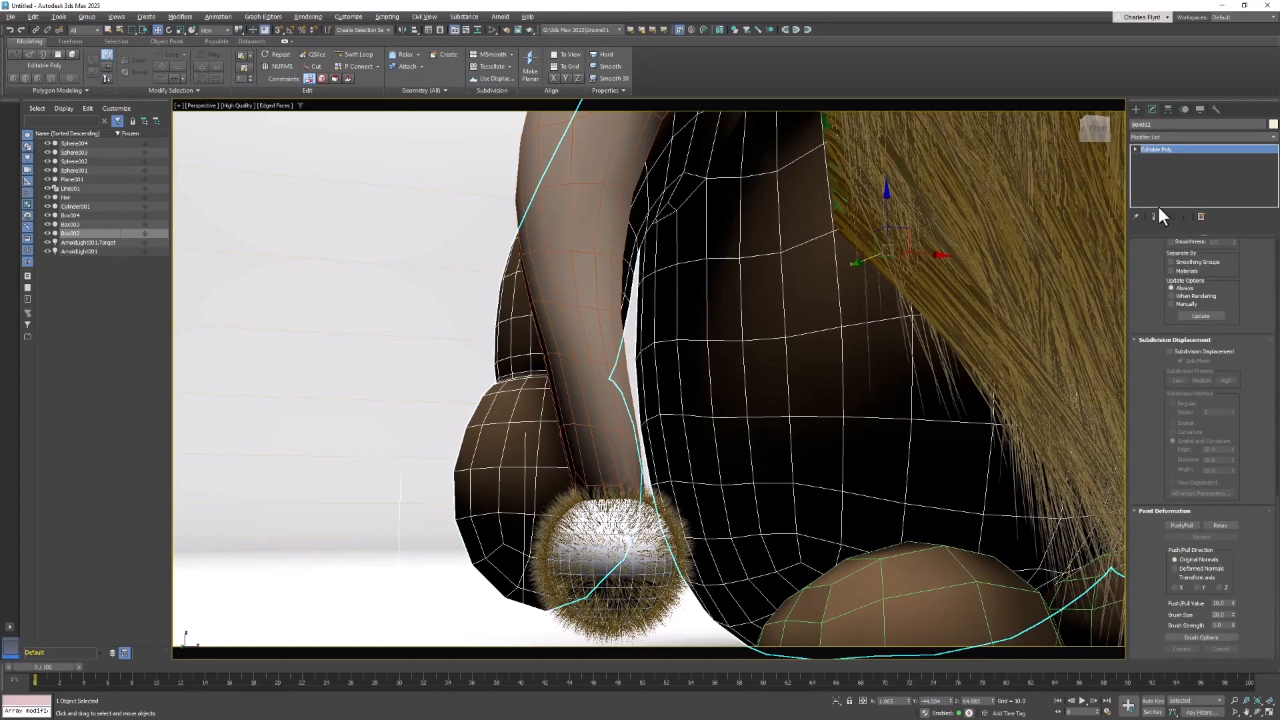
pyautogui.click(1136, 149)
pyautogui.click(1158, 183)
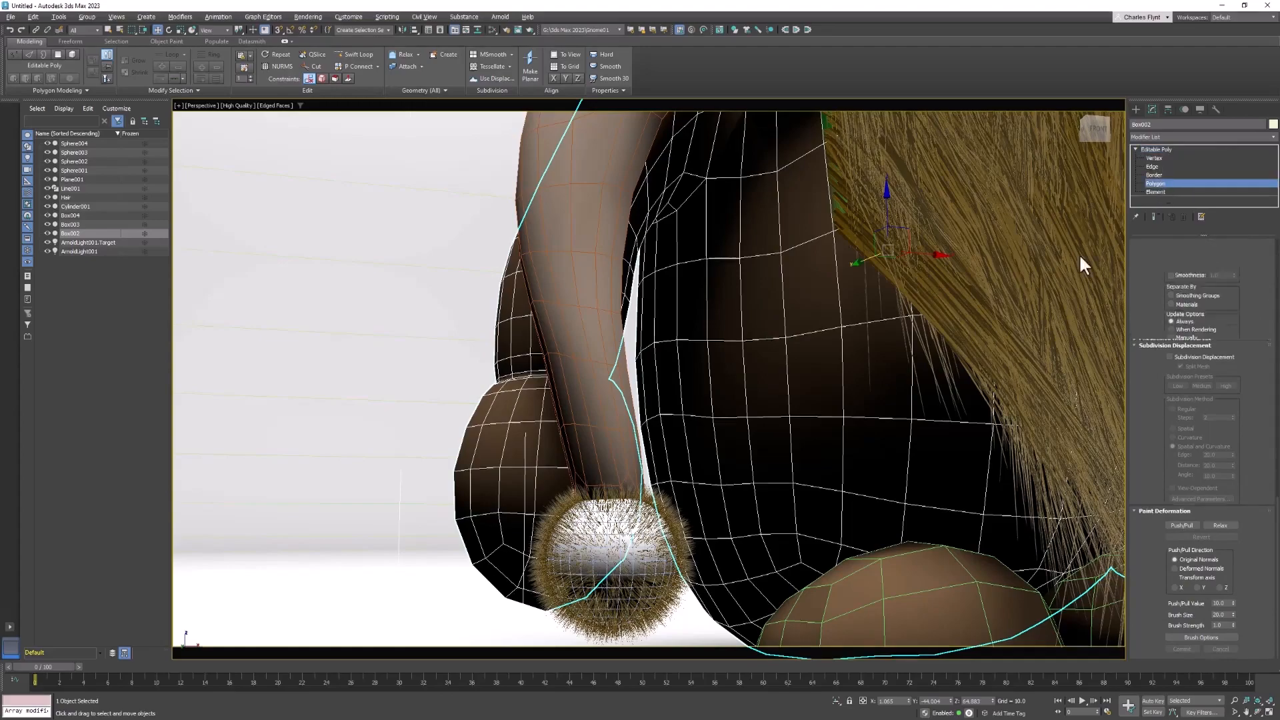
pyautogui.click(513, 559)
pyautogui.keyDown('alt'); pyautogui.moveTo(534, 560); pyautogui.dragTo(611, 543, button='middle'); pyautogui.keyUp('alt')
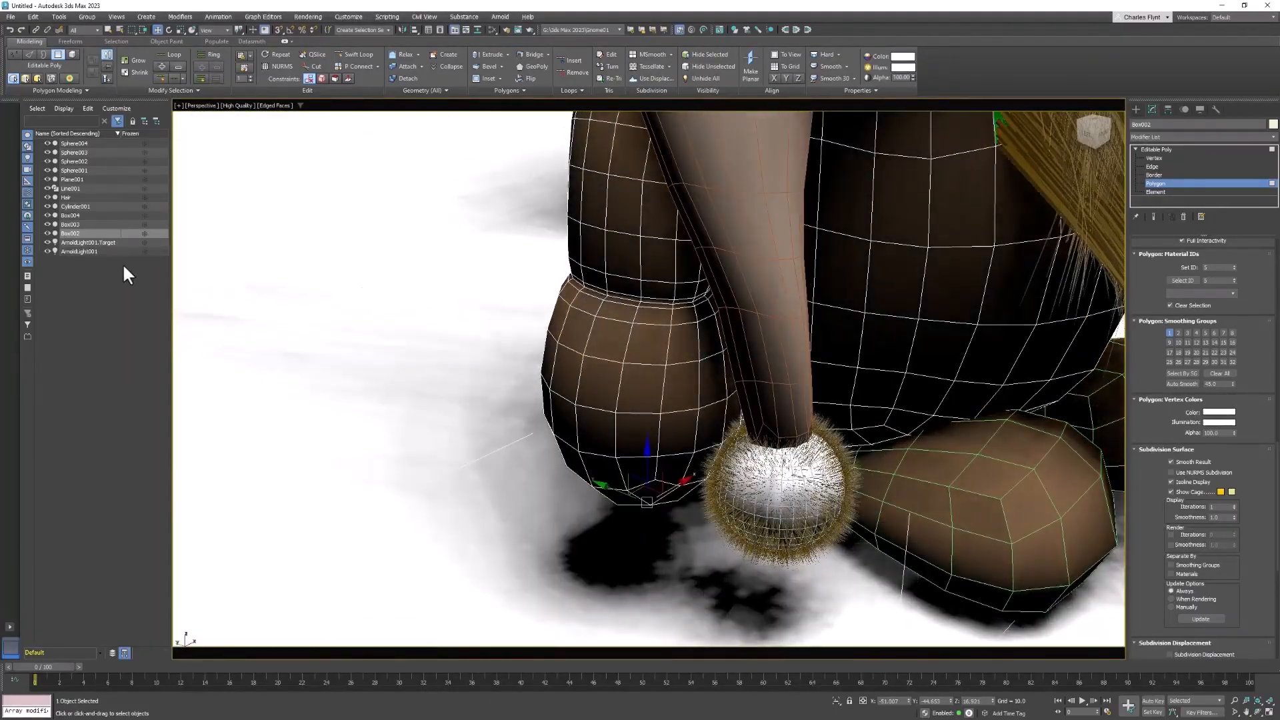
# - Hide the Line001 backdrop and return to polygon editing on the body mesh
pyautogui.click(54, 188)
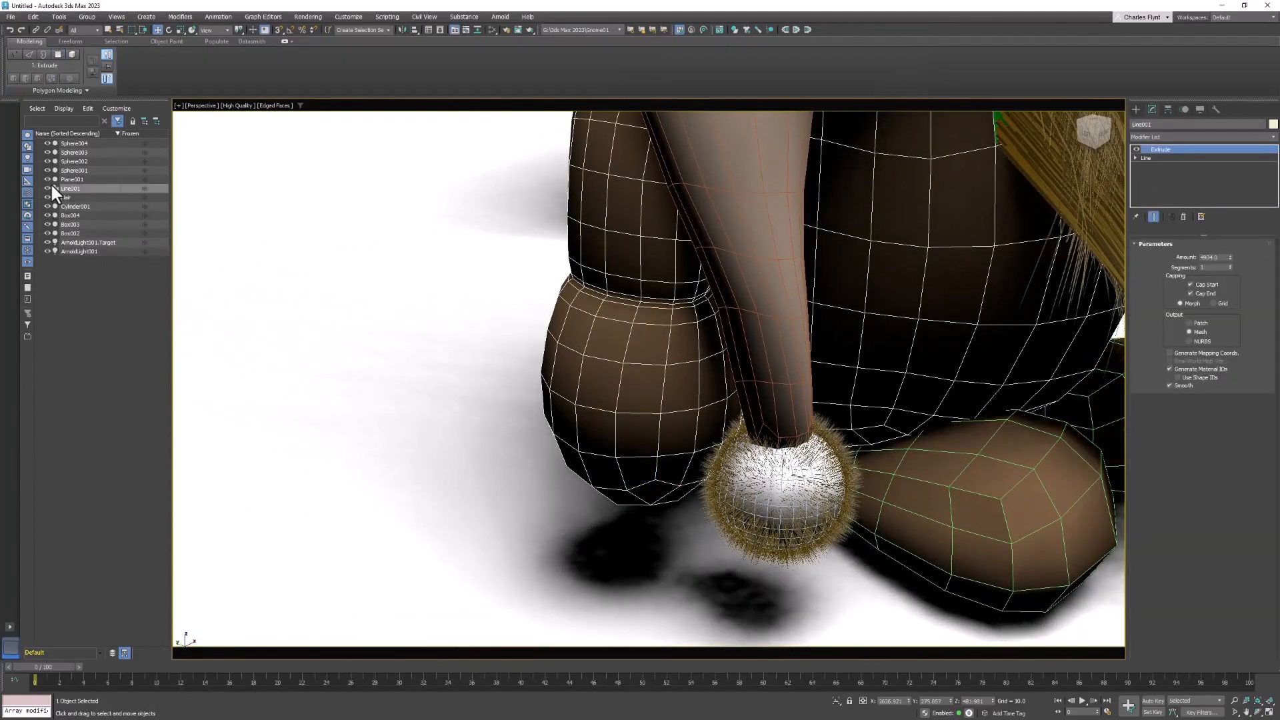
pyautogui.click(48, 188)
pyautogui.click(1012, 373)
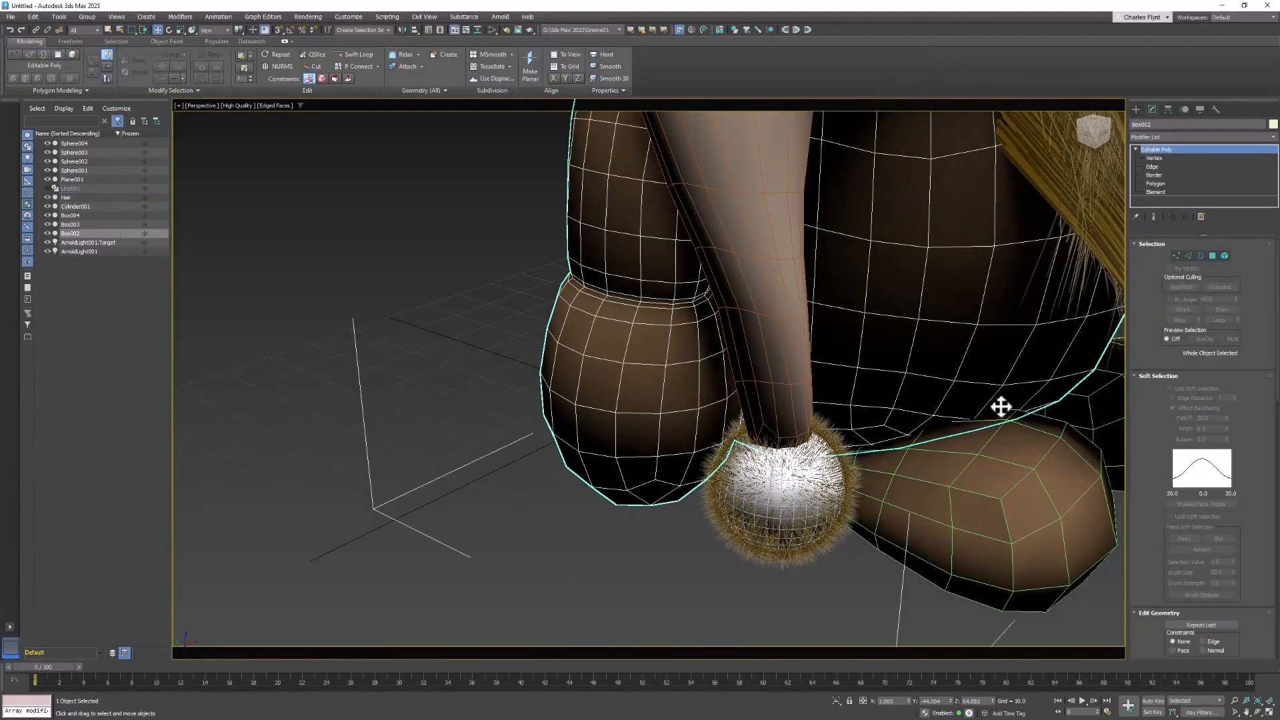
pyautogui.click(1213, 256)
# - Select the four central polygons on the underside of the first hand
pyautogui.keyDown('alt'); pyautogui.moveTo(573, 547); pyautogui.dragTo(603, 550, button='middle'); pyautogui.keyUp('alt')
pyautogui.keyDown('alt'); pyautogui.moveTo(775, 561); pyautogui.dragTo(791, 578, button='middle'); pyautogui.keyUp('alt')
pyautogui.click(991, 256)
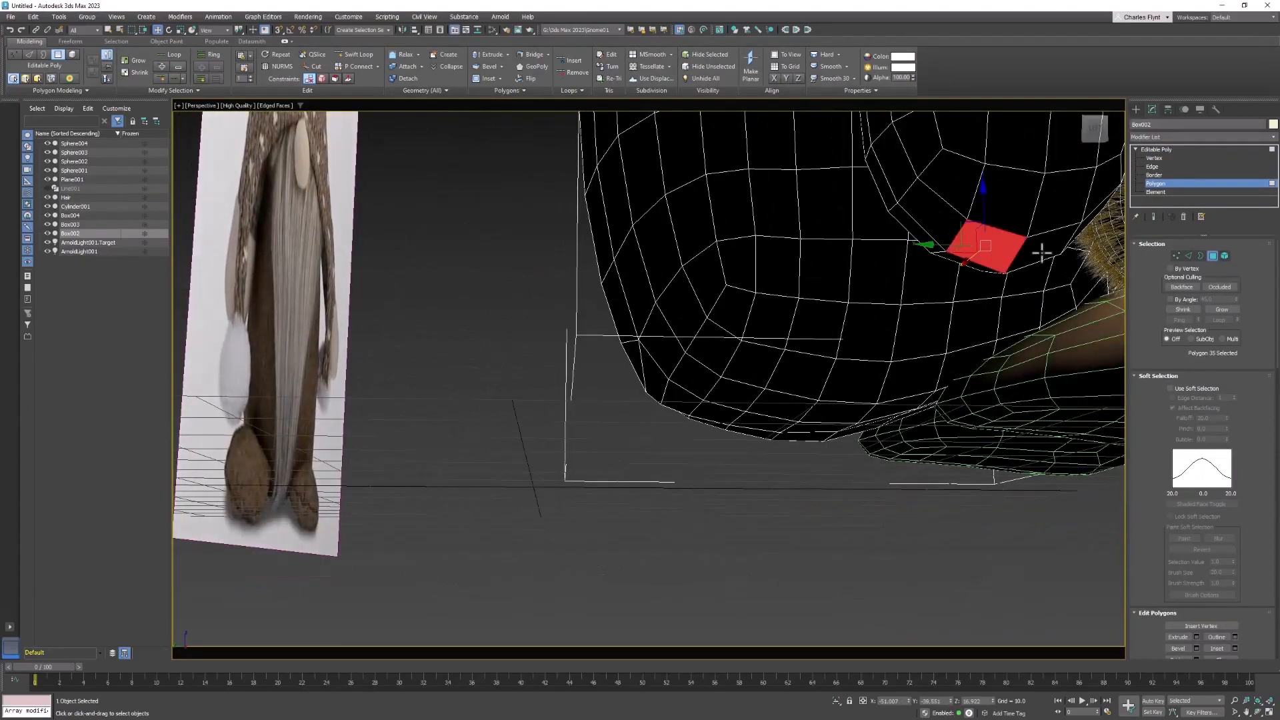
pyautogui.keyDown('ctrl'); pyautogui.click(1045, 252); pyautogui.keyUp('ctrl')
pyautogui.keyDown('alt'); pyautogui.moveTo(1050, 254); pyautogui.dragTo(1076, 200, button='middle'); pyautogui.keyUp('alt')
pyautogui.keyDown('ctrl'); pyautogui.click(958, 256); pyautogui.keyUp('ctrl')
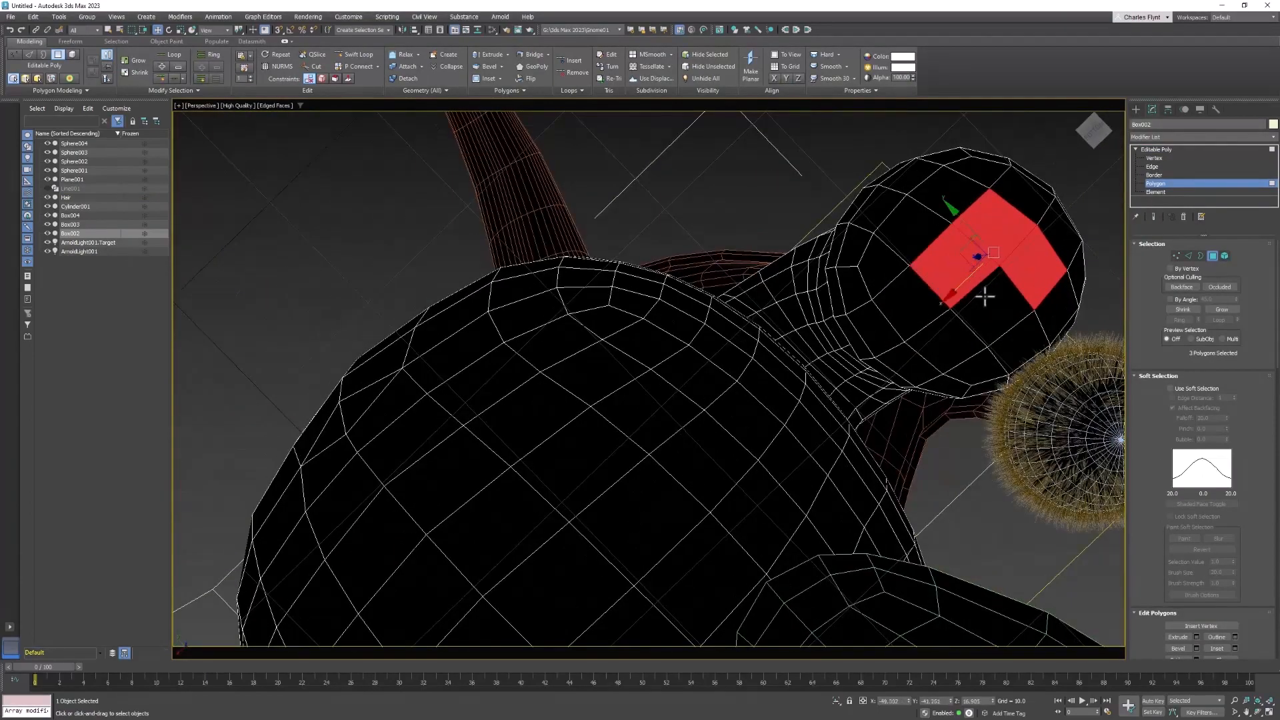
pyautogui.keyDown('ctrl'); pyautogui.click(987, 298); pyautogui.keyUp('ctrl')
# - Grow the polygon selection until it covers the whole first hand up to the wrist
pyautogui.keyDown('alt'); pyautogui.moveTo(1018, 326); pyautogui.dragTo(861, 560, button='middle'); pyautogui.keyUp('alt')
pyautogui.click(1223, 309)
pyautogui.click(1223, 309)
pyautogui.keyDown('alt'); pyautogui.moveTo(894, 524); pyautogui.dragTo(798, 563, button='middle'); pyautogui.keyUp('alt')
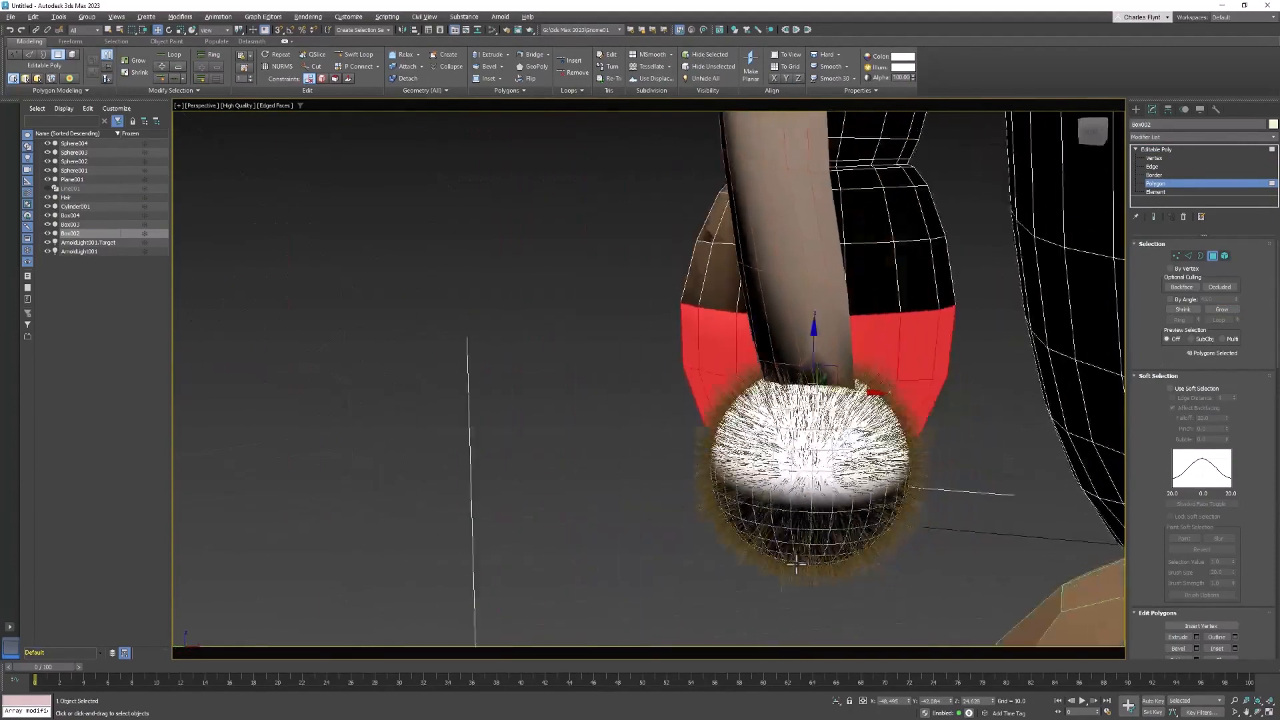
pyautogui.click(1224, 309)
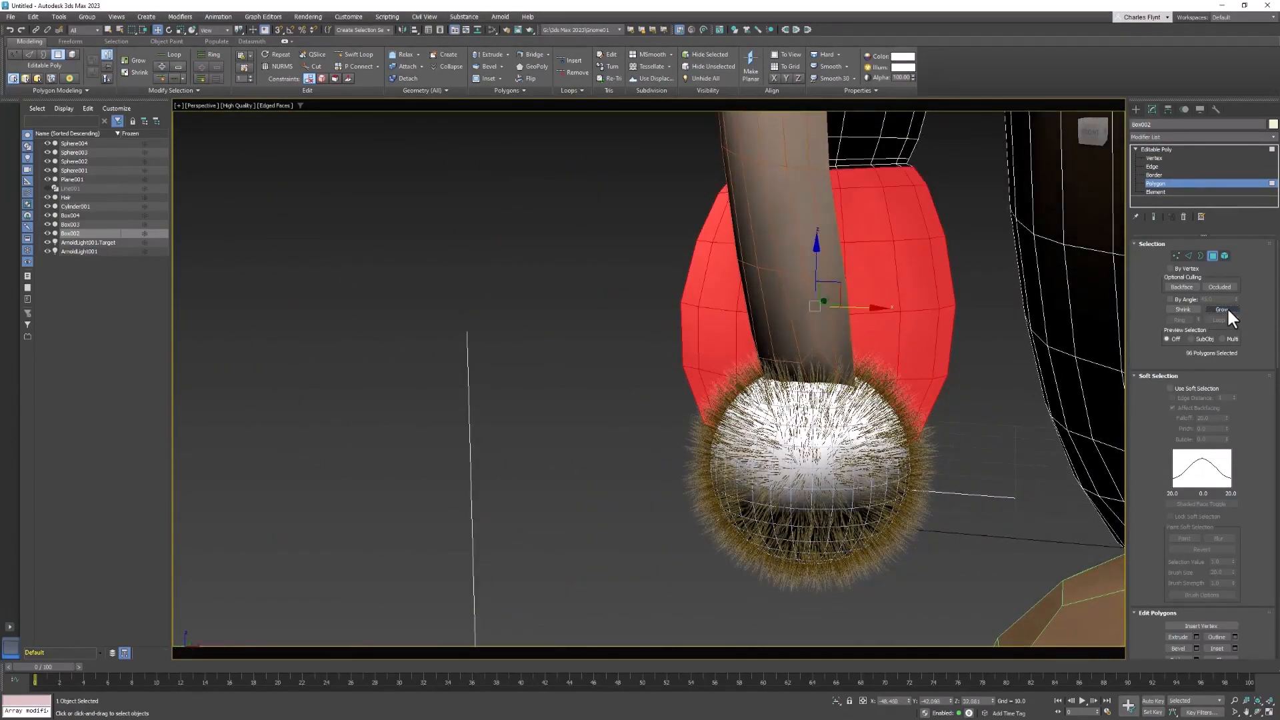
pyautogui.keyDown('alt'); pyautogui.moveTo(807, 253); pyautogui.dragTo(994, 249, button='middle'); pyautogui.keyUp('alt')
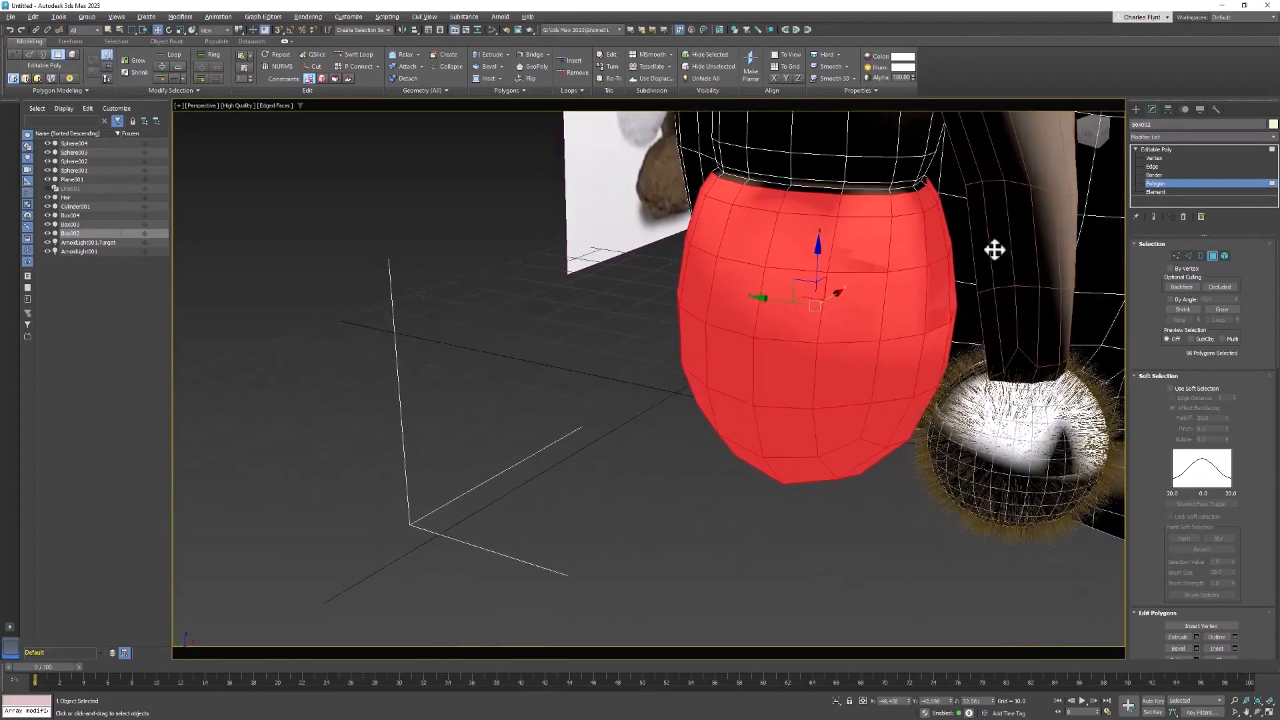
pyautogui.click(1224, 309)
# - Set the material ID of the first hand's selected polygons to 2
pyautogui.keyDown('alt'); pyautogui.moveTo(933, 291); pyautogui.dragTo(712, 343, button='middle'); pyautogui.keyUp('alt')
pyautogui.scroll(-6, 882, 285)
pyautogui.scroll(-5, 1253, 478)
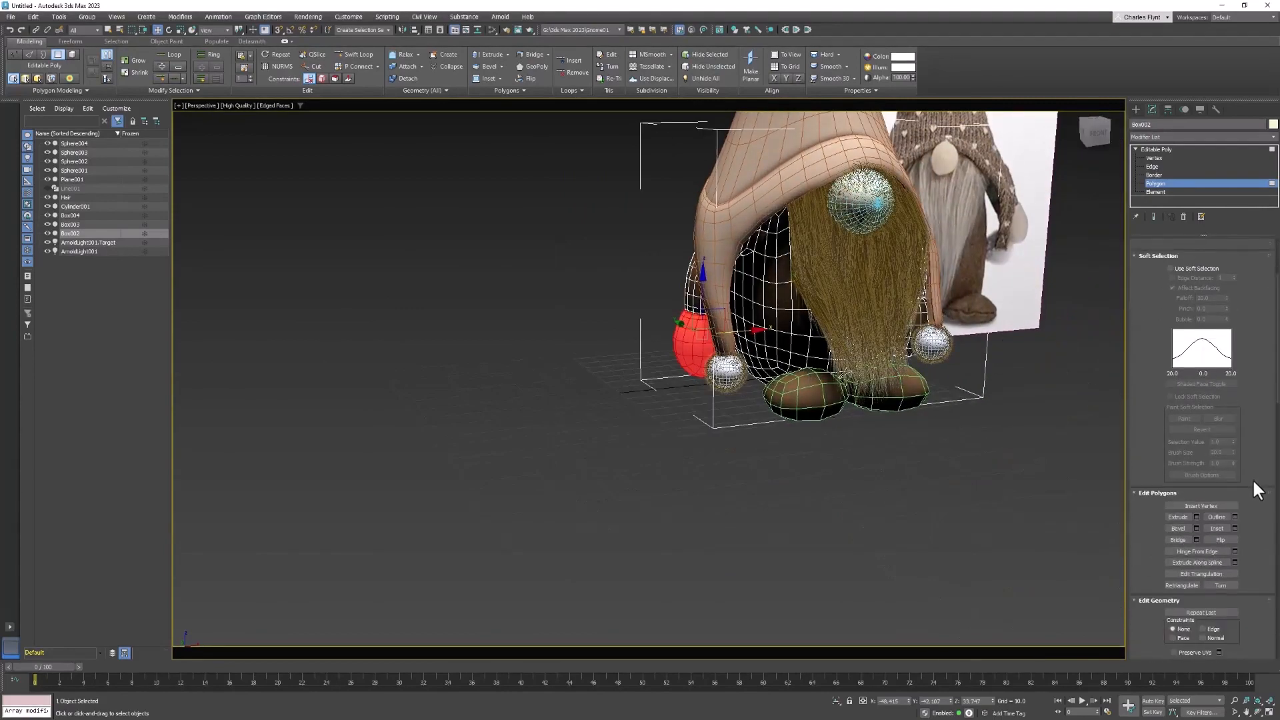
pyautogui.scroll(-5, 1255, 483)
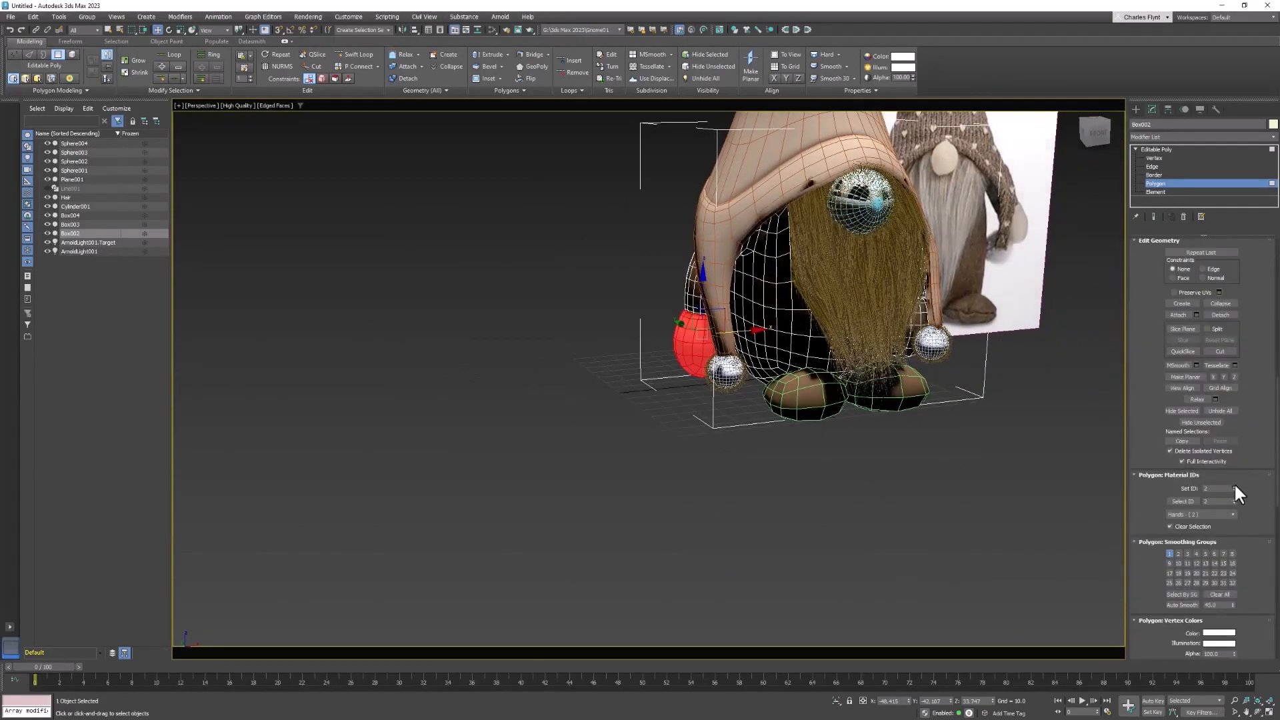
# - Select the four central polygons on the underside of the opposite hand
pyautogui.keyDown('alt'); pyautogui.moveTo(912, 436); pyautogui.dragTo(810, 356, button='middle'); pyautogui.keyUp('alt')
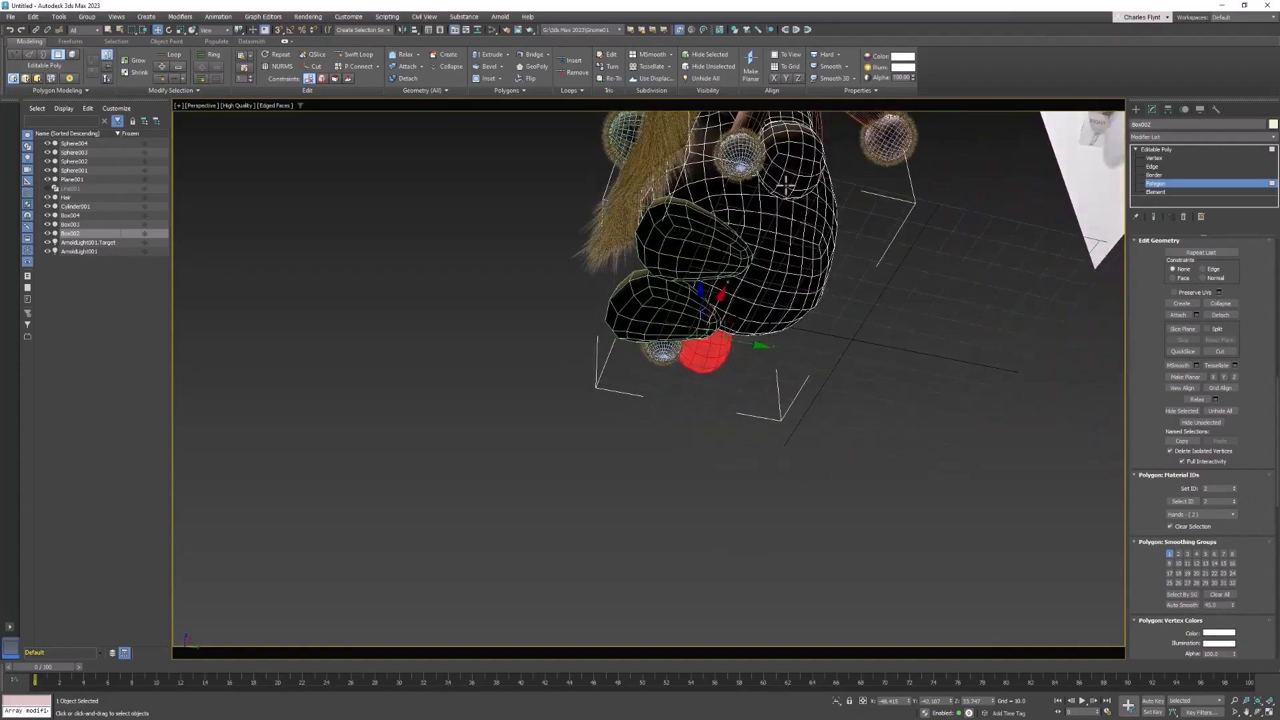
pyautogui.click(782, 183)
pyautogui.scroll(5, 815, 232)
pyautogui.moveTo(815, 232); pyautogui.dragTo(811, 334, button='middle')
pyautogui.keyDown('ctrl'); pyautogui.click(785, 318); pyautogui.keyUp('ctrl')
pyautogui.keyDown('ctrl'); pyautogui.click(771, 344); pyautogui.keyUp('ctrl')
pyautogui.keyDown('ctrl'); pyautogui.click(743, 324); pyautogui.keyUp('ctrl')
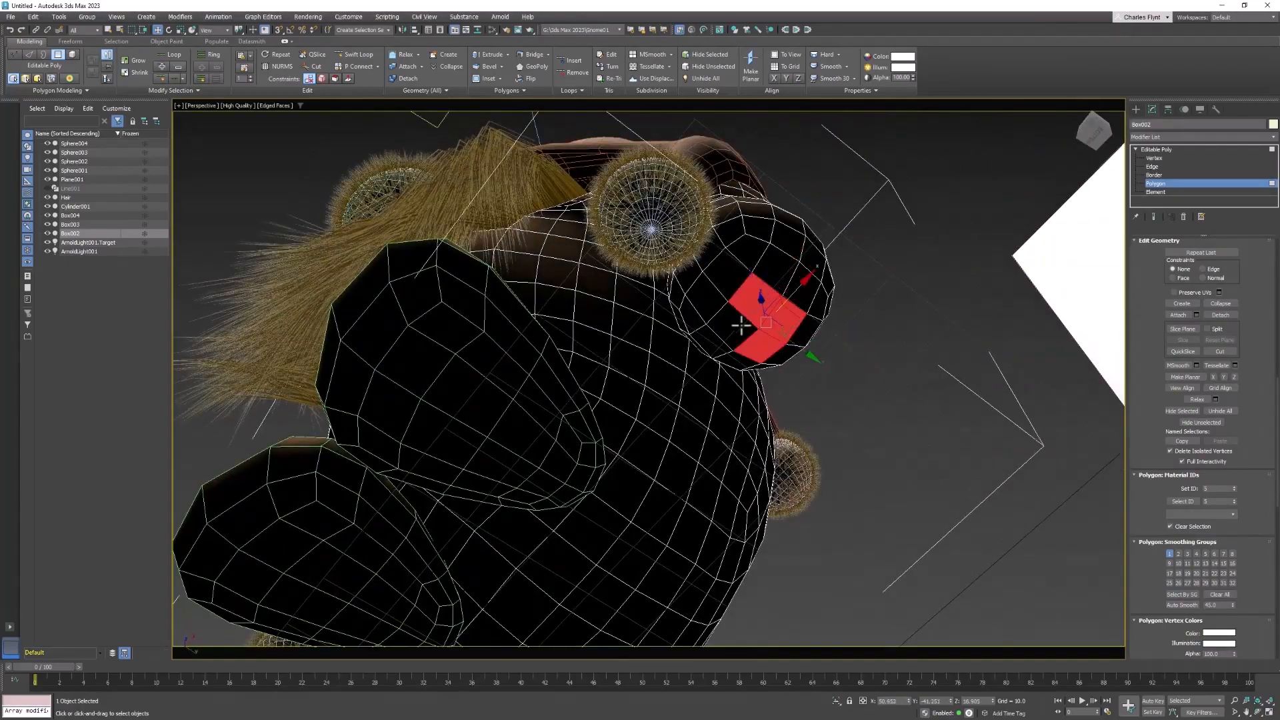
pyautogui.keyDown('ctrl'); pyautogui.click(725, 306); pyautogui.keyUp('ctrl')
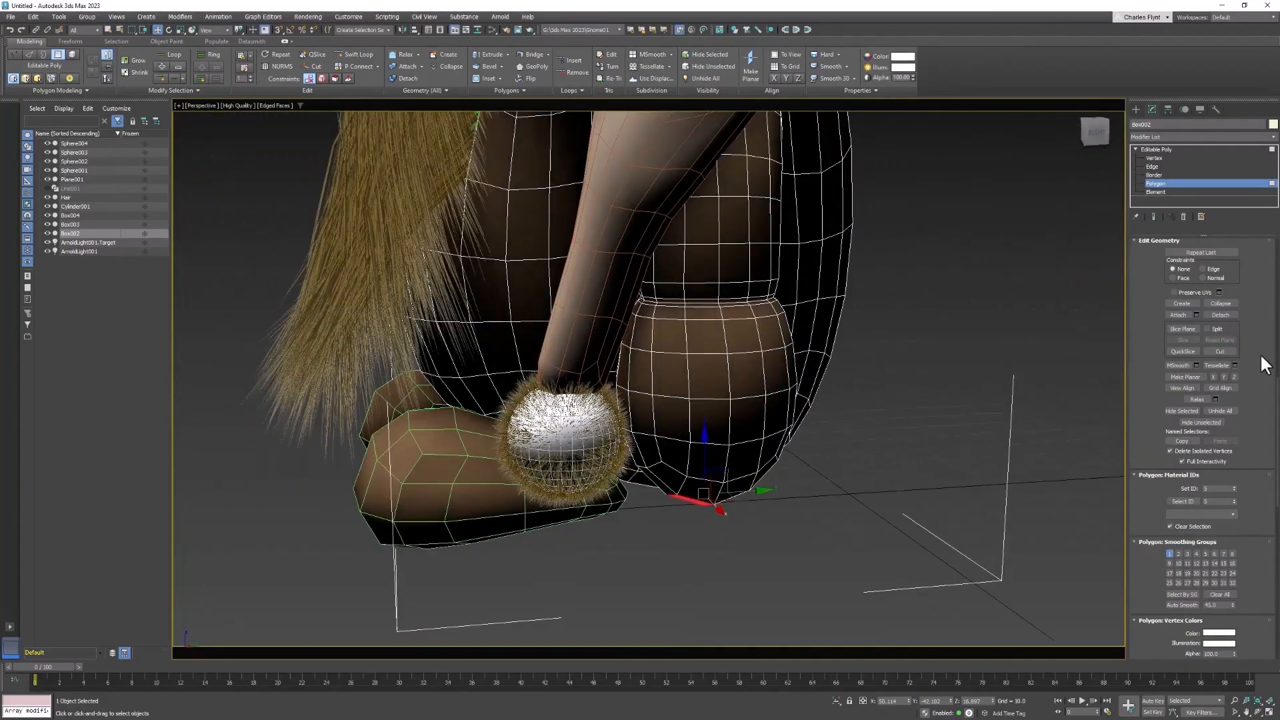
# - Grow the polygon selection until it covers the whole second hand up to the wrist
pyautogui.scroll(8, 1261, 354)
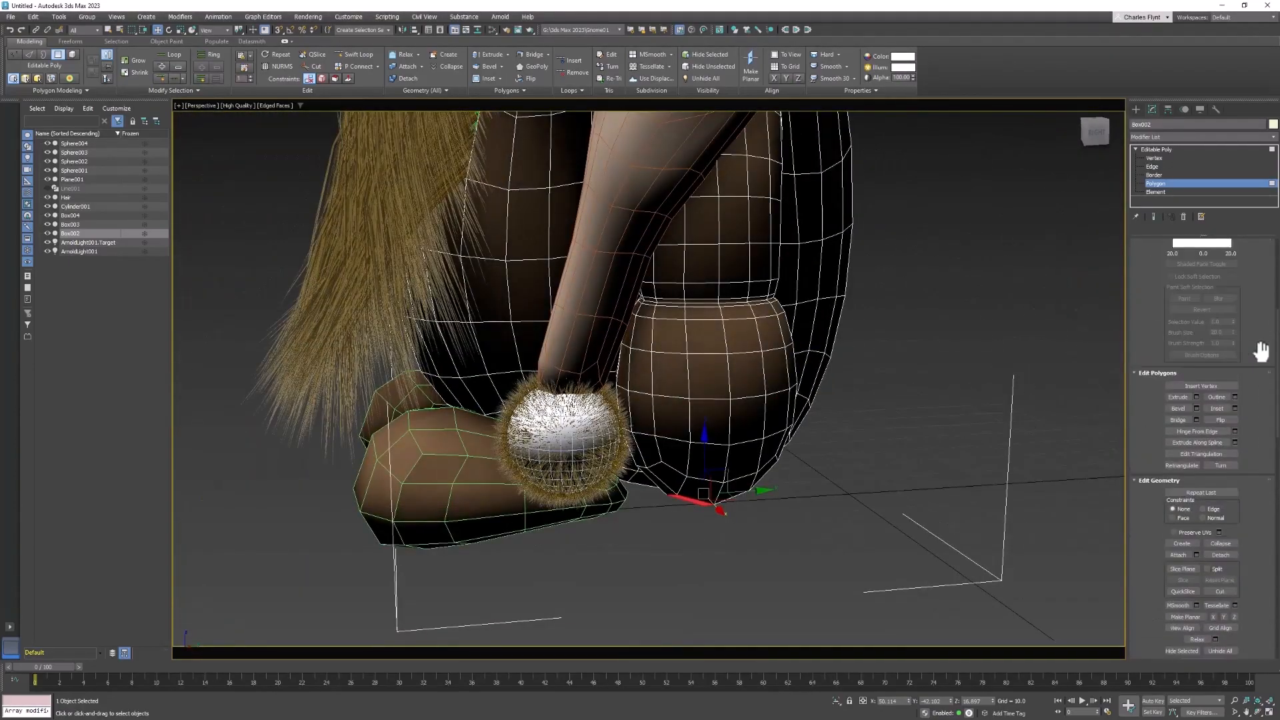
pyautogui.click(1222, 310)
pyautogui.click(1223, 310)
pyautogui.click(1223, 309)
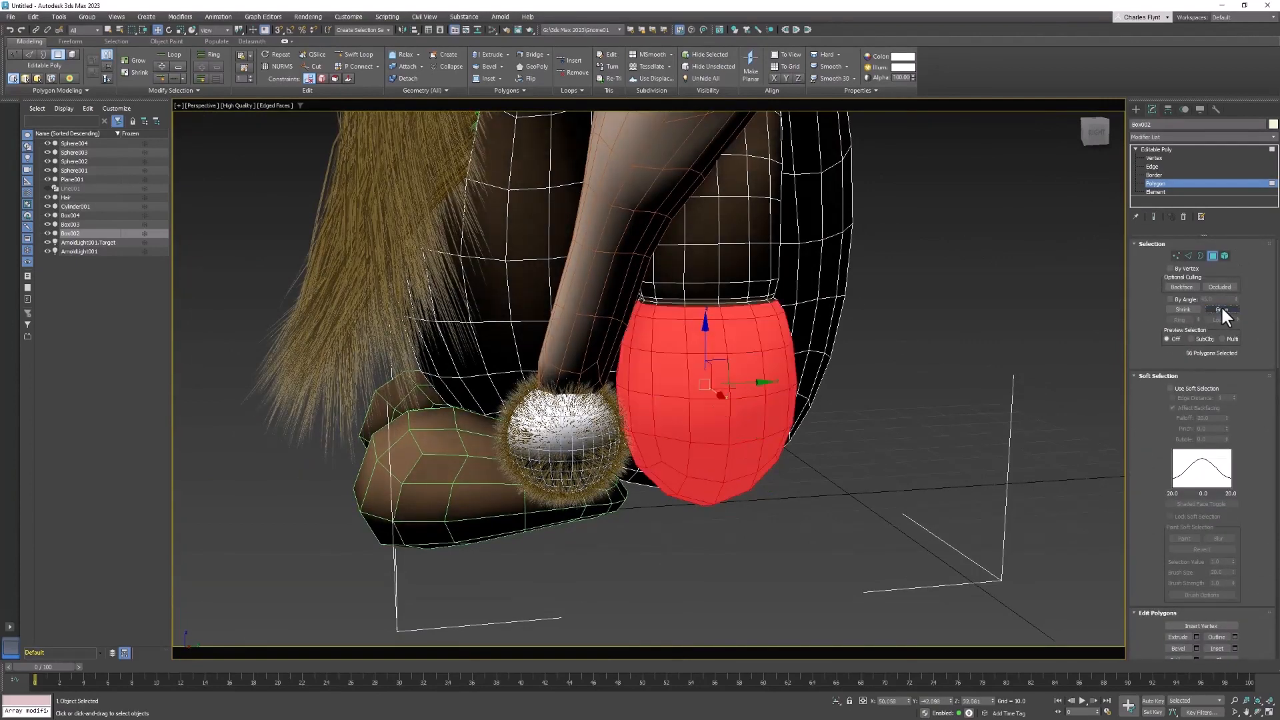
pyautogui.click(1223, 309)
# - Set the material ID of the second hand's selected polygons to 2 and clear the selection
pyautogui.scroll(-10, 1247, 438)
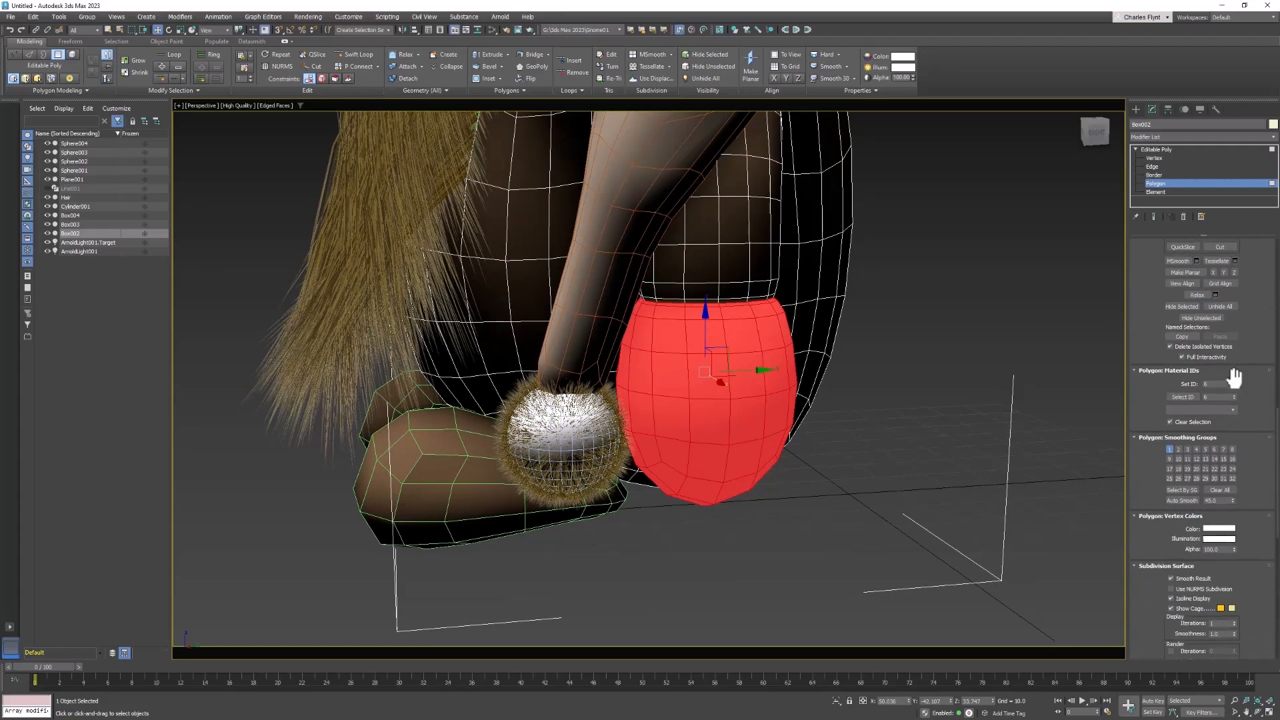
pyautogui.moveTo(1219, 385); pyautogui.dragTo(1148, 380)
pyautogui.write('2')
pyautogui.press('Return')
pyautogui.scroll(-5, 1054, 390)
pyautogui.moveTo(1027, 401); pyautogui.dragTo(811, 513, button='middle')
pyautogui.keyDown('alt'); pyautogui.moveTo(811, 512); pyautogui.dragTo(1027, 467, button='middle'); pyautogui.keyUp('alt')
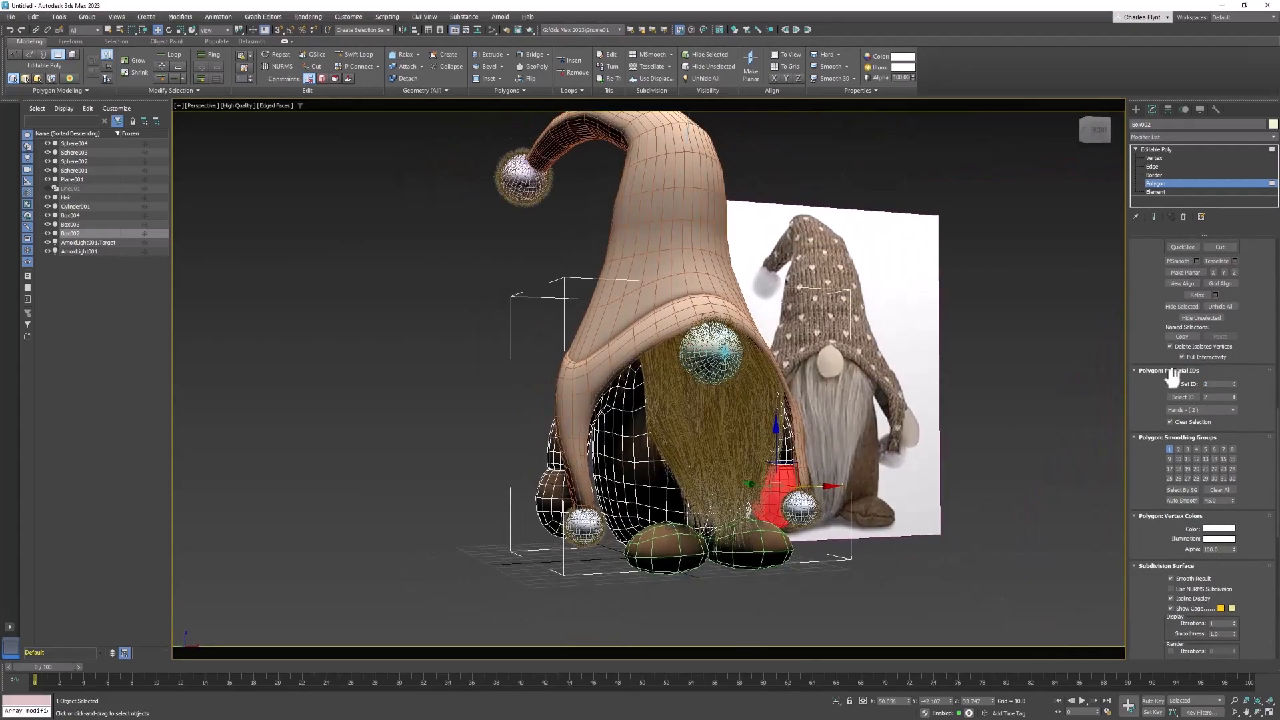
pyautogui.click(1052, 270)
# - Reopen the material editor, show the Hands material's parameters and move the editor clear of the reference picture
pyautogui.click(493, 29)
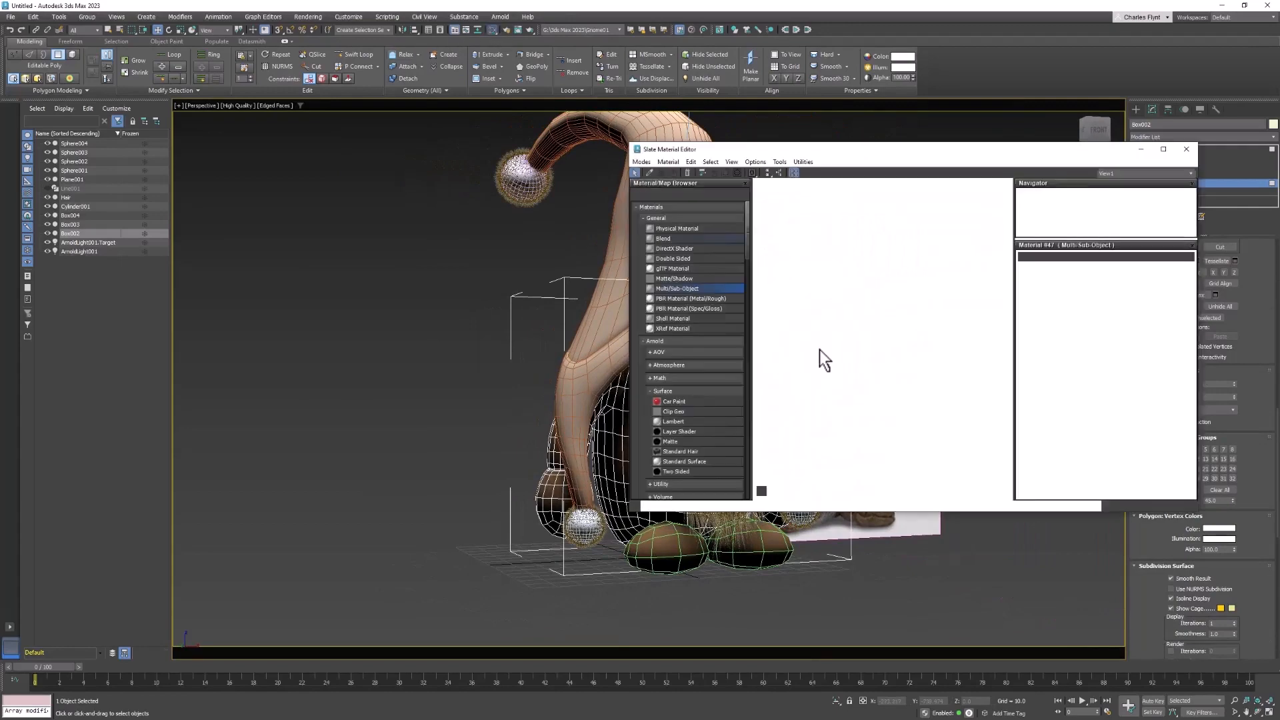
pyautogui.doubleClick(782, 347)
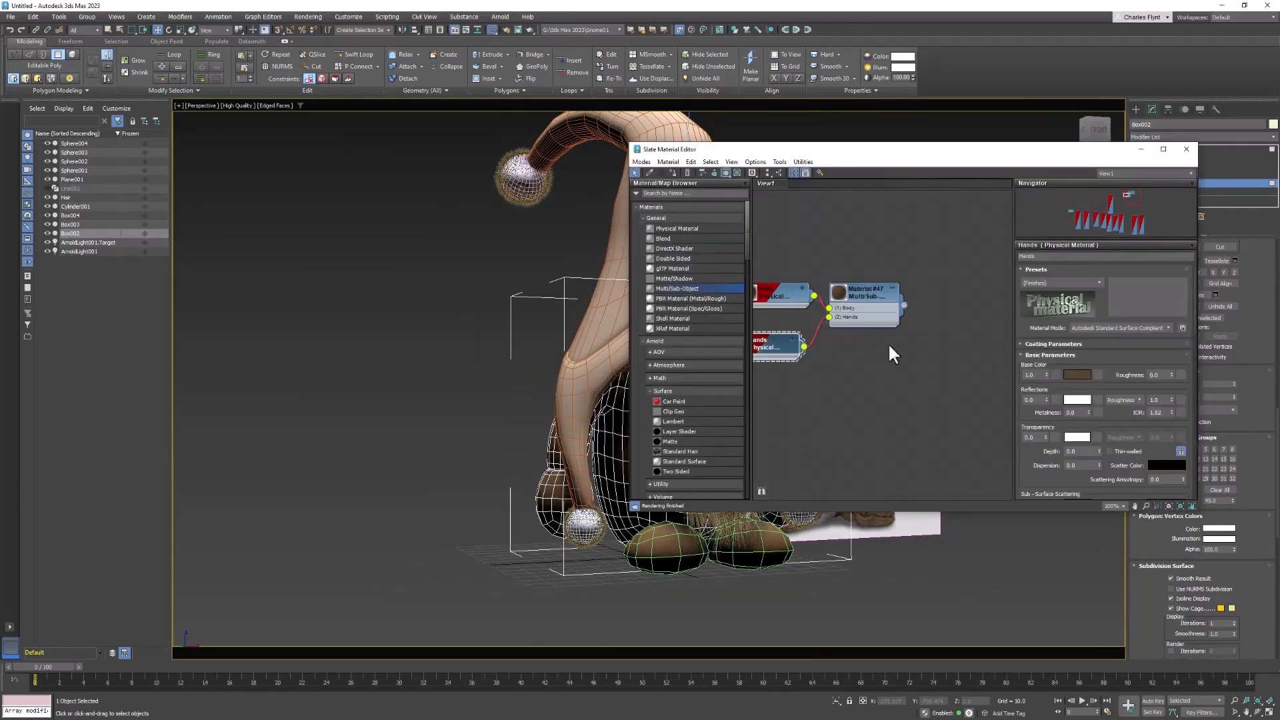
pyautogui.moveTo(849, 379); pyautogui.dragTo(900, 357, button='middle')
pyautogui.moveTo(962, 166); pyautogui.dragTo(518, 175)
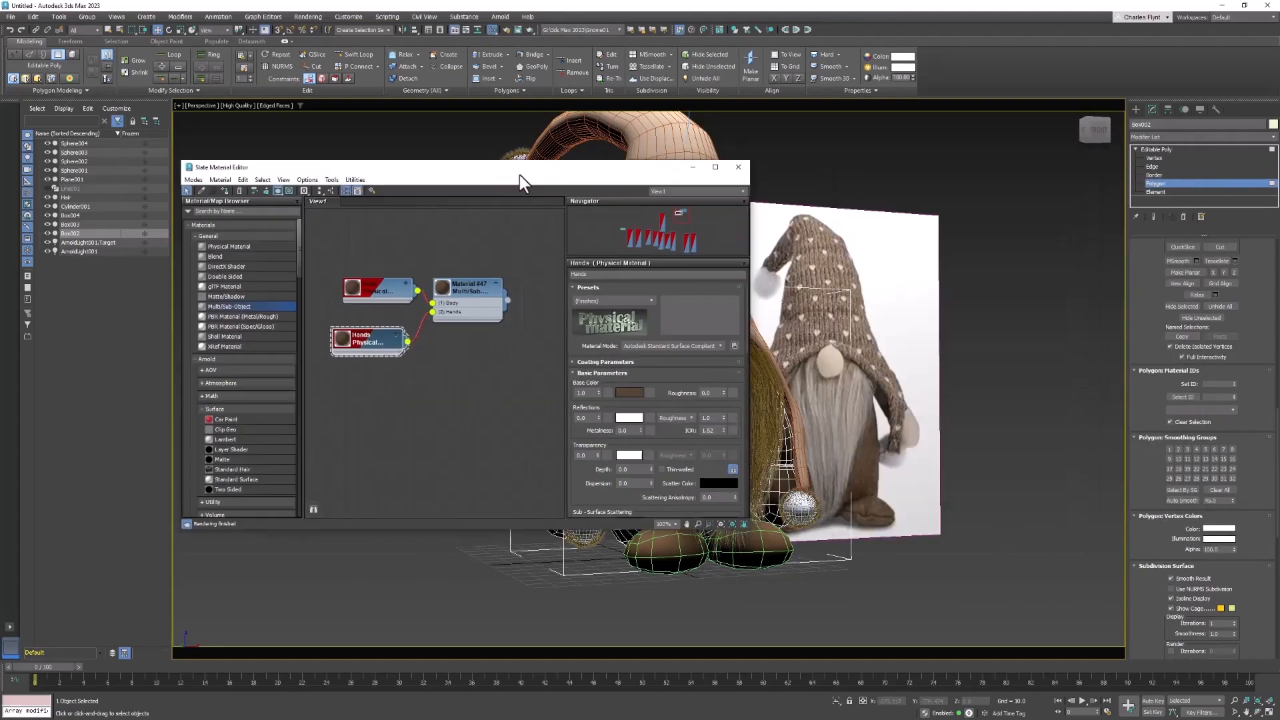
# - Set the Hands material's base color by sampling the beige hand in the reference picture
pyautogui.scroll(5, 917, 433)
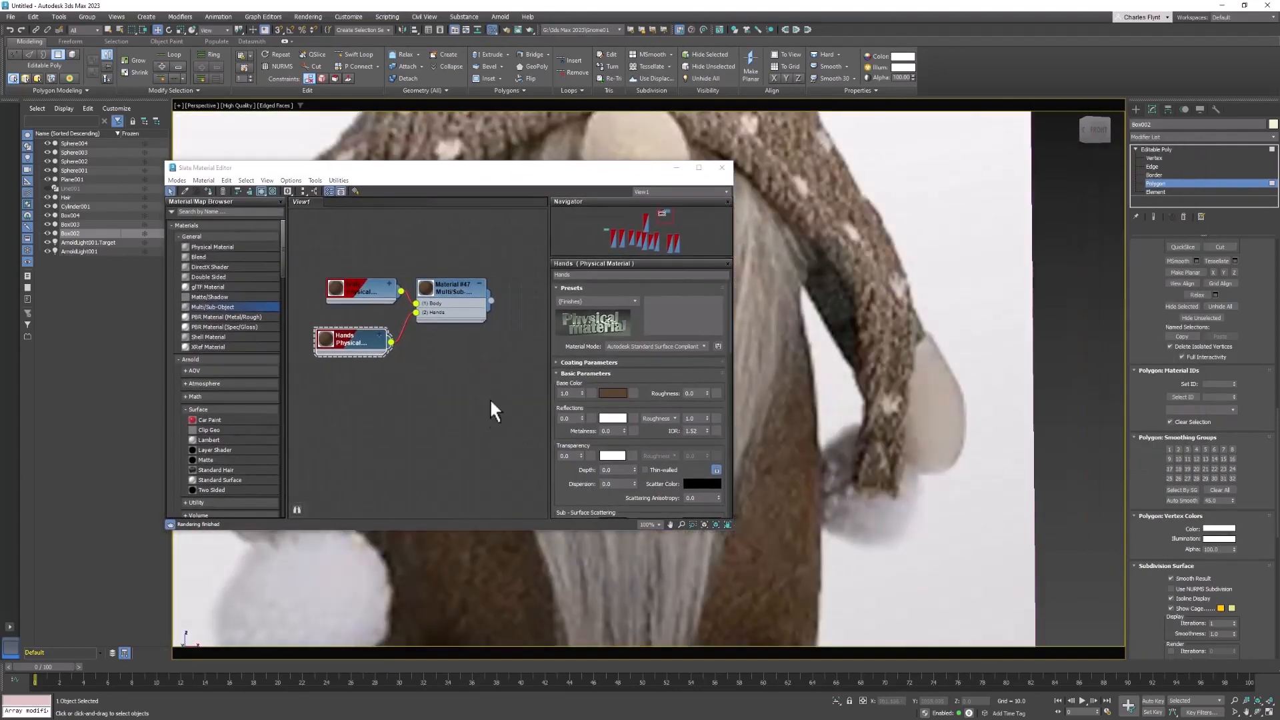
pyautogui.click(615, 393)
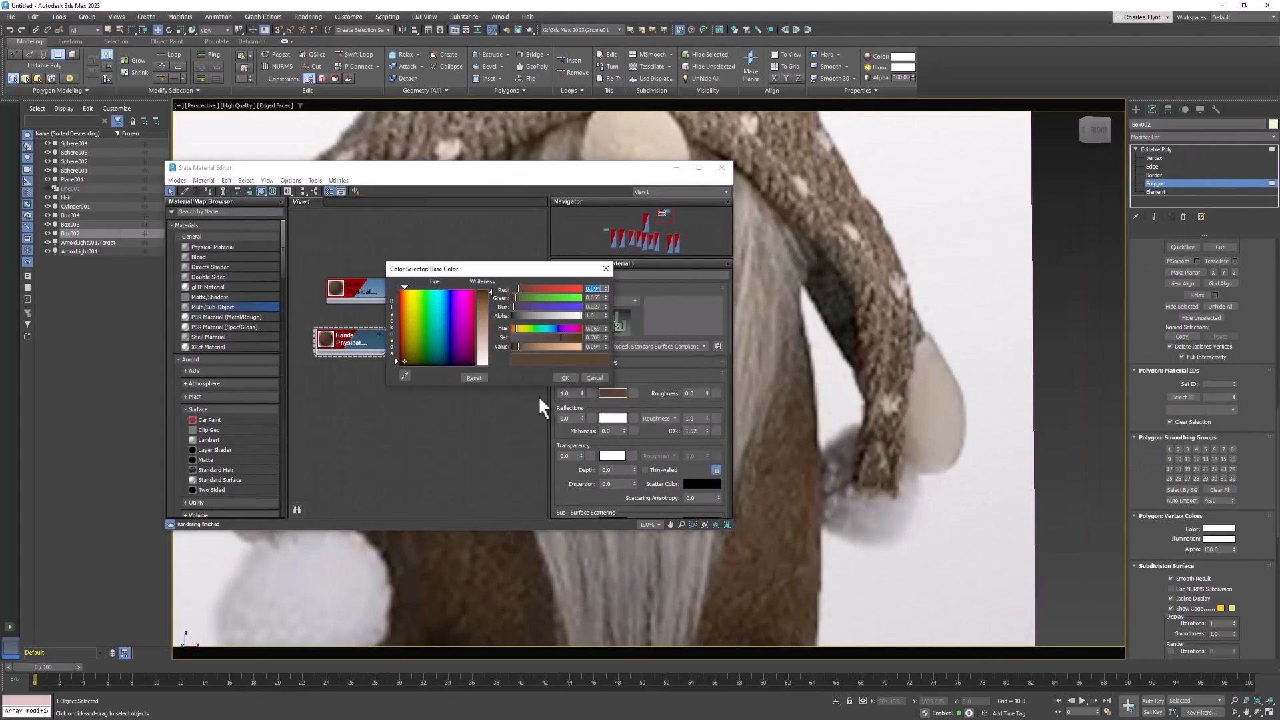
pyautogui.click(405, 377)
pyautogui.click(947, 404)
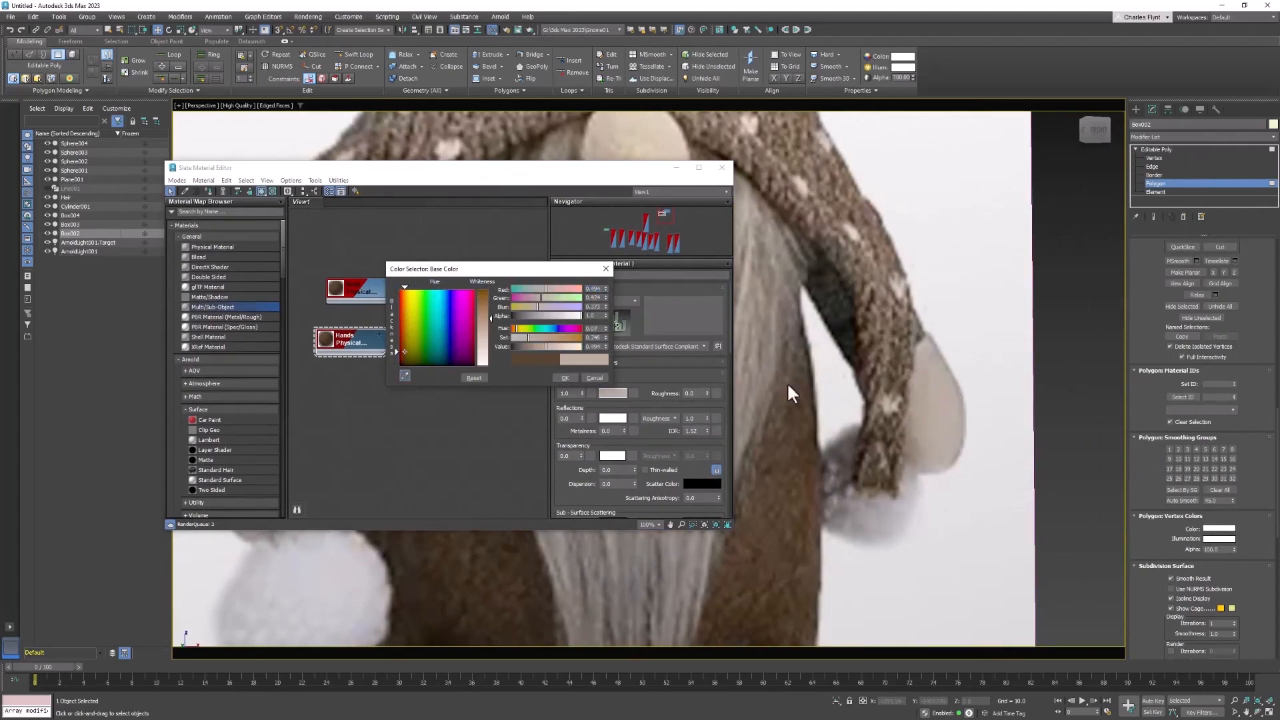
pyautogui.click(568, 378)
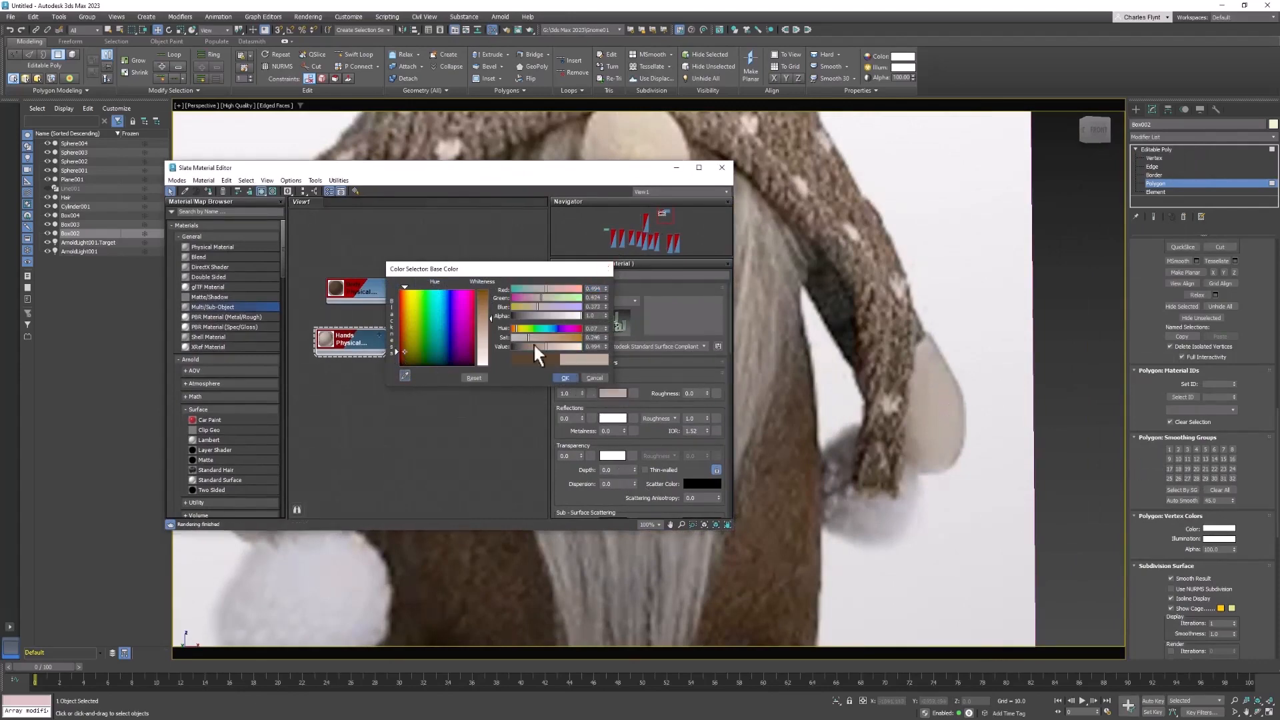
# - Close the material editor, frame the gnome beside the reference picture and turn off edged faces in the perspective viewport
pyautogui.click(722, 169)
pyautogui.scroll(-5, 756, 470)
pyautogui.moveTo(756, 469); pyautogui.dragTo(890, 524, button='middle')
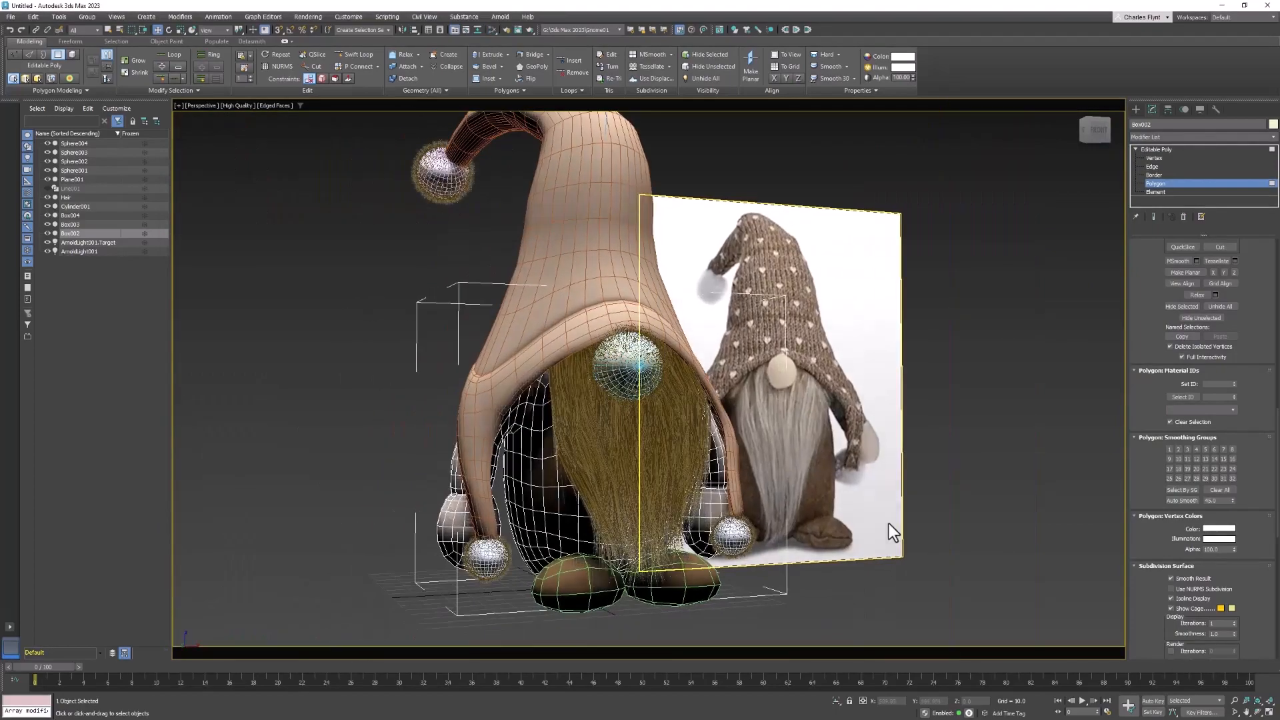
pyautogui.moveTo(677, 546)
pyautogui.keyDown('alt'); pyautogui.mouseDown(button='middle')
pyautogui.moveTo(753, 545)
pyautogui.moveTo(661, 542)
pyautogui.mouseUp(button='middle'); pyautogui.keyUp('alt')
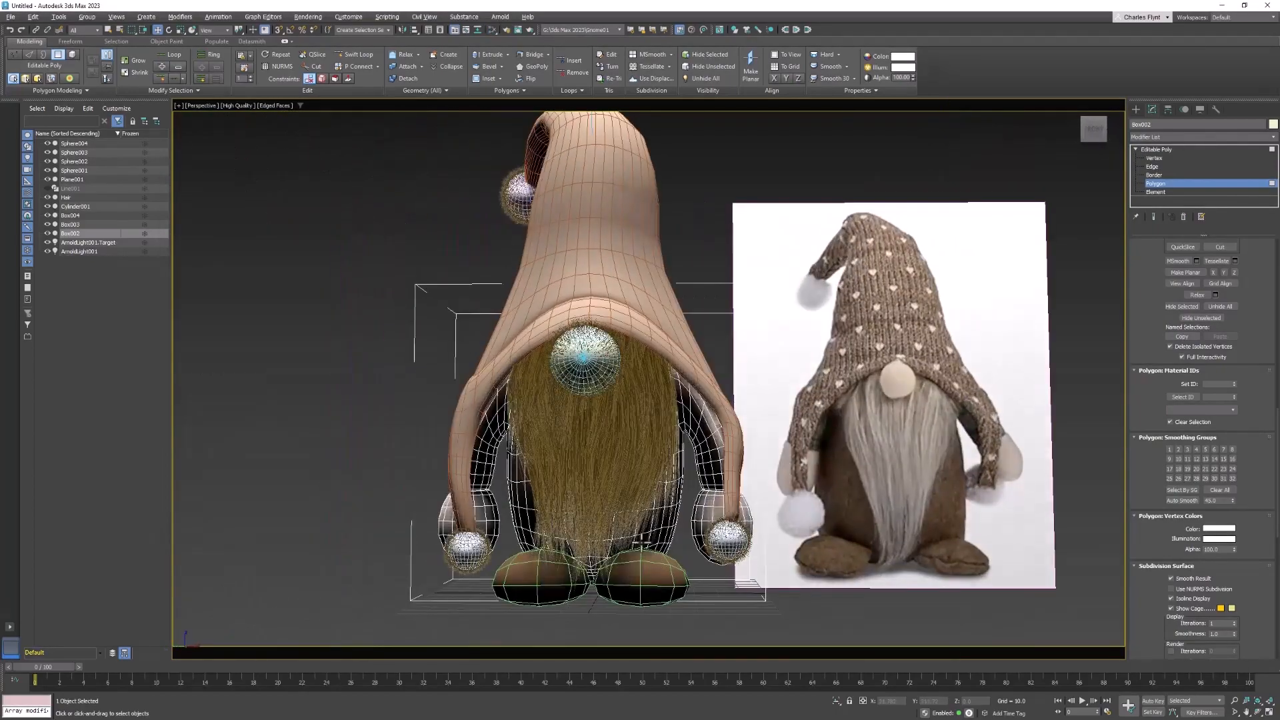
pyautogui.click(275, 105)
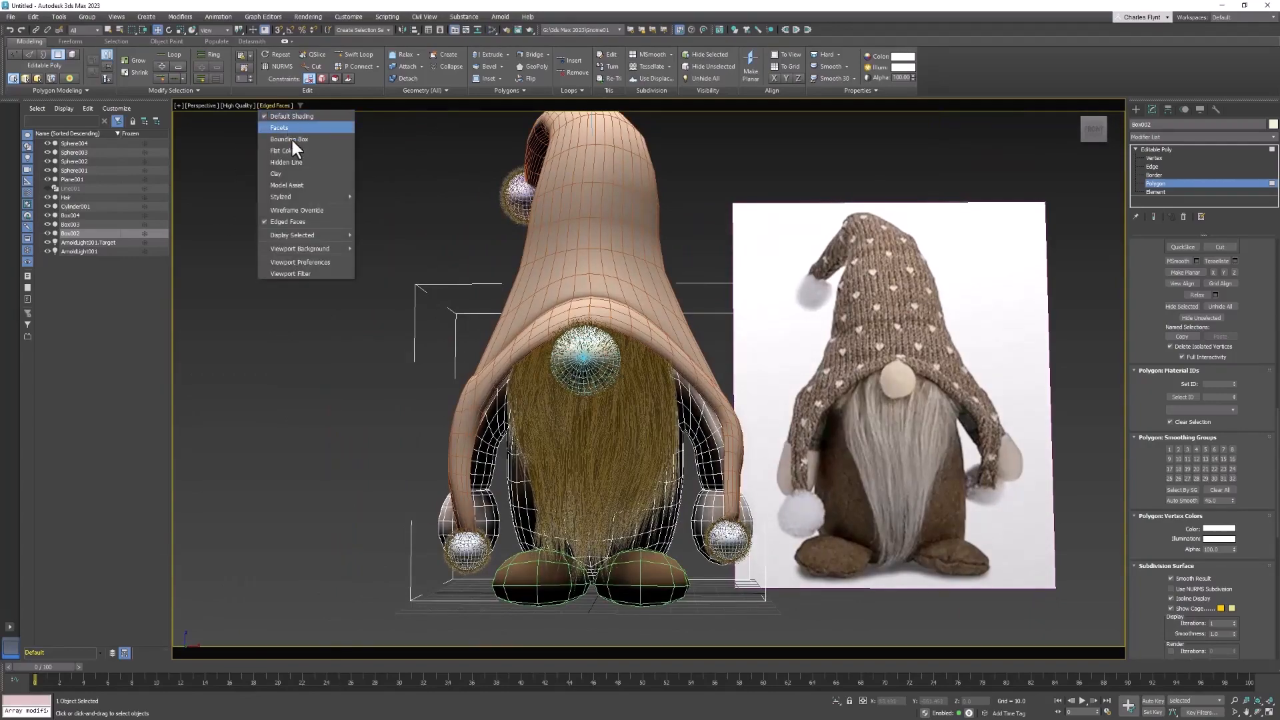
pyautogui.click(297, 221)
pyautogui.keyDown('alt'); pyautogui.moveTo(536, 387); pyautogui.dragTo(647, 491, button='middle'); pyautogui.keyUp('alt')
pyautogui.scroll(5, 647, 491)
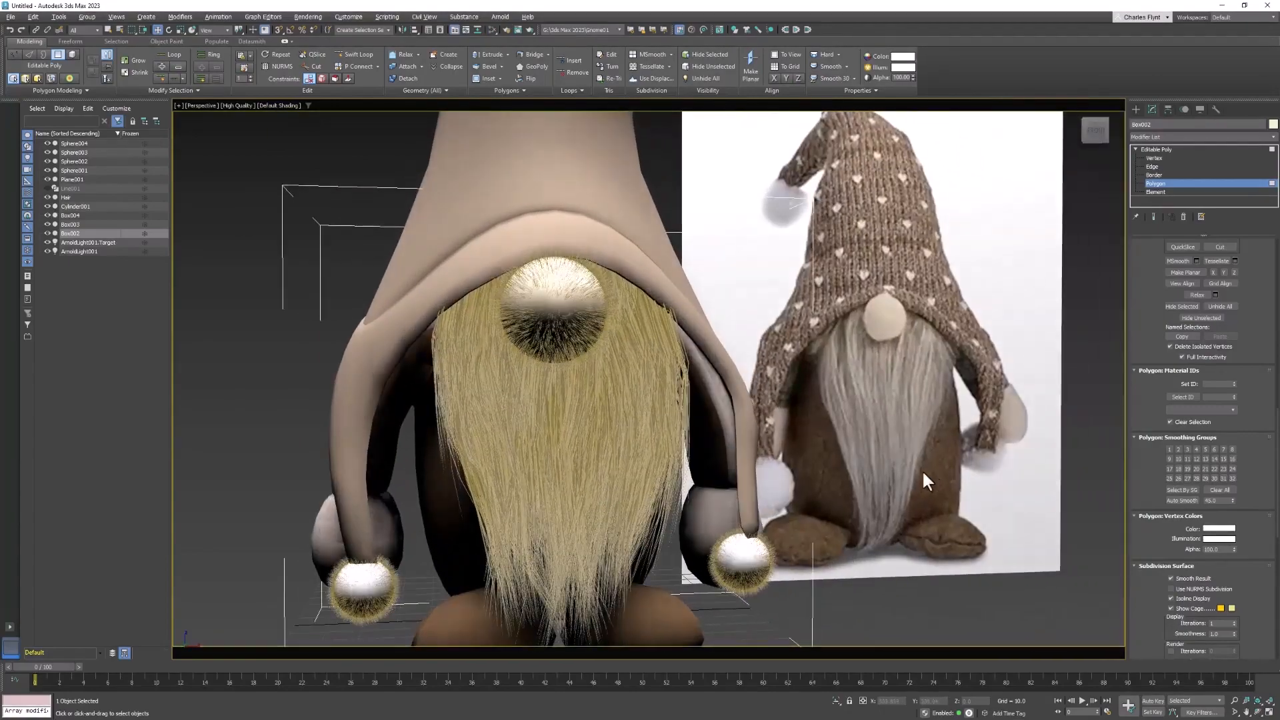
pyautogui.moveTo(930, 507)
pyautogui.mouseDown(button='middle')
pyautogui.moveTo(954, 477)
pyautogui.moveTo(942, 499)
pyautogui.mouseUp(button='middle')
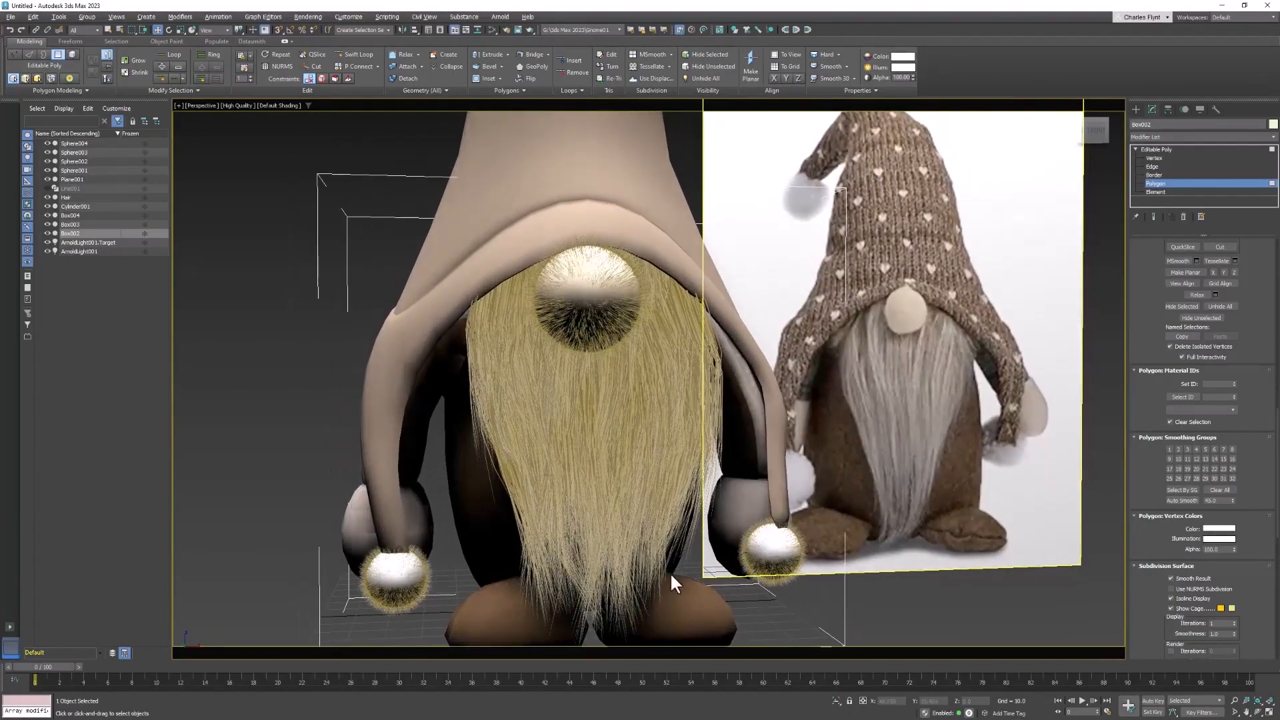
pyautogui.moveTo(671, 572); pyautogui.dragTo(721, 543, button='middle')
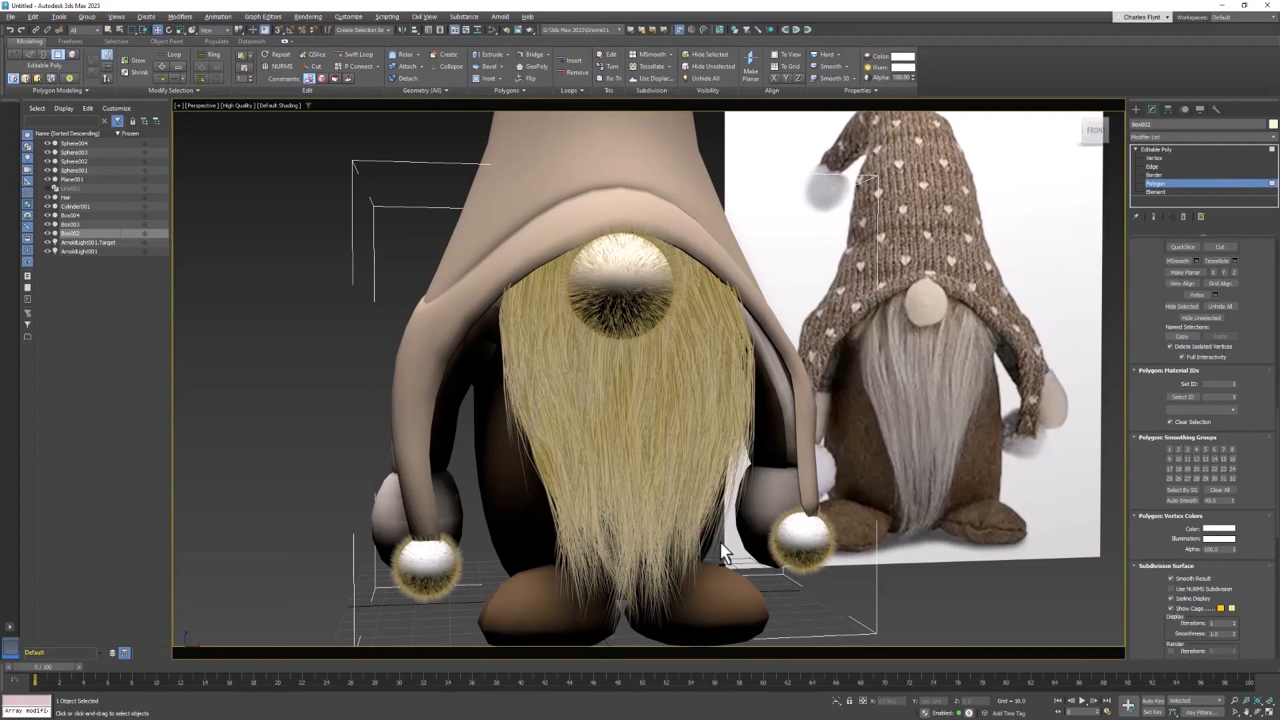
# - Look through the images folder for the black wool fabric texture, and close the folder
pyautogui.hotkey('alt', 'Tab')
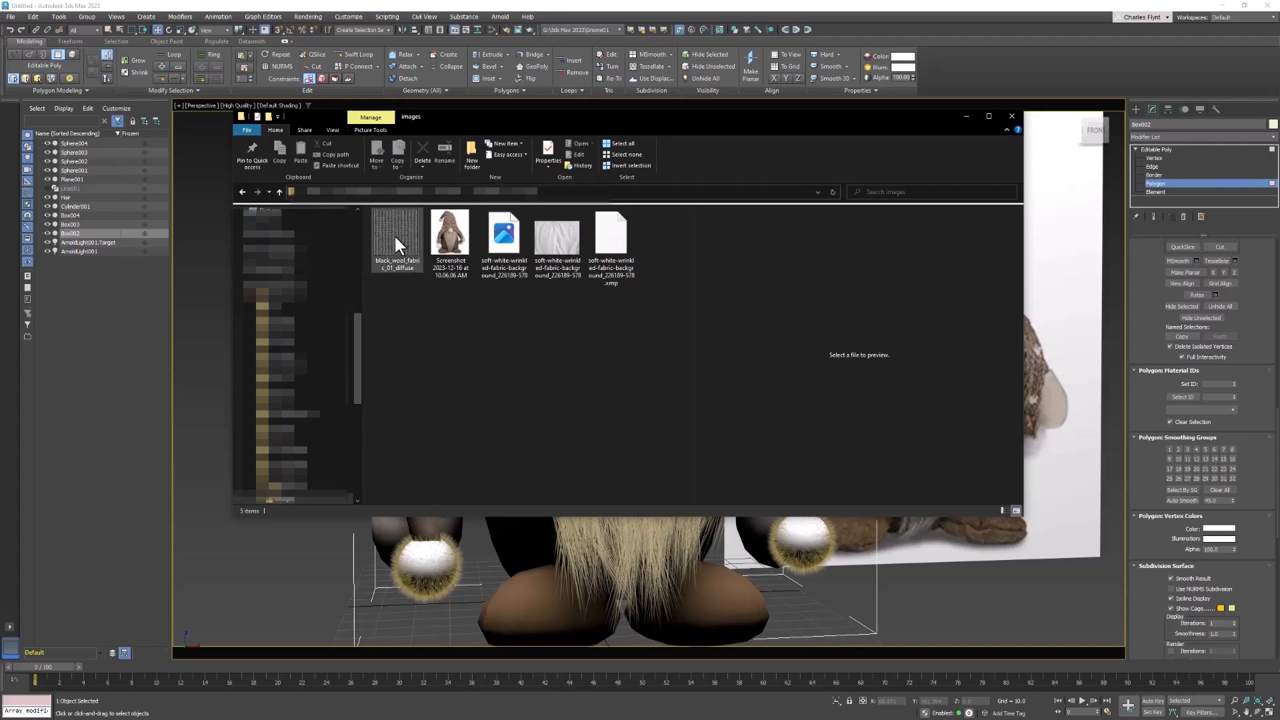
pyautogui.moveTo(394, 234)
pyautogui.mouseDown()
pyautogui.moveTo(492, 202)
pyautogui.moveTo(466, 202)
pyautogui.moveTo(380, 267)
pyautogui.moveTo(391, 249)
pyautogui.mouseUp()
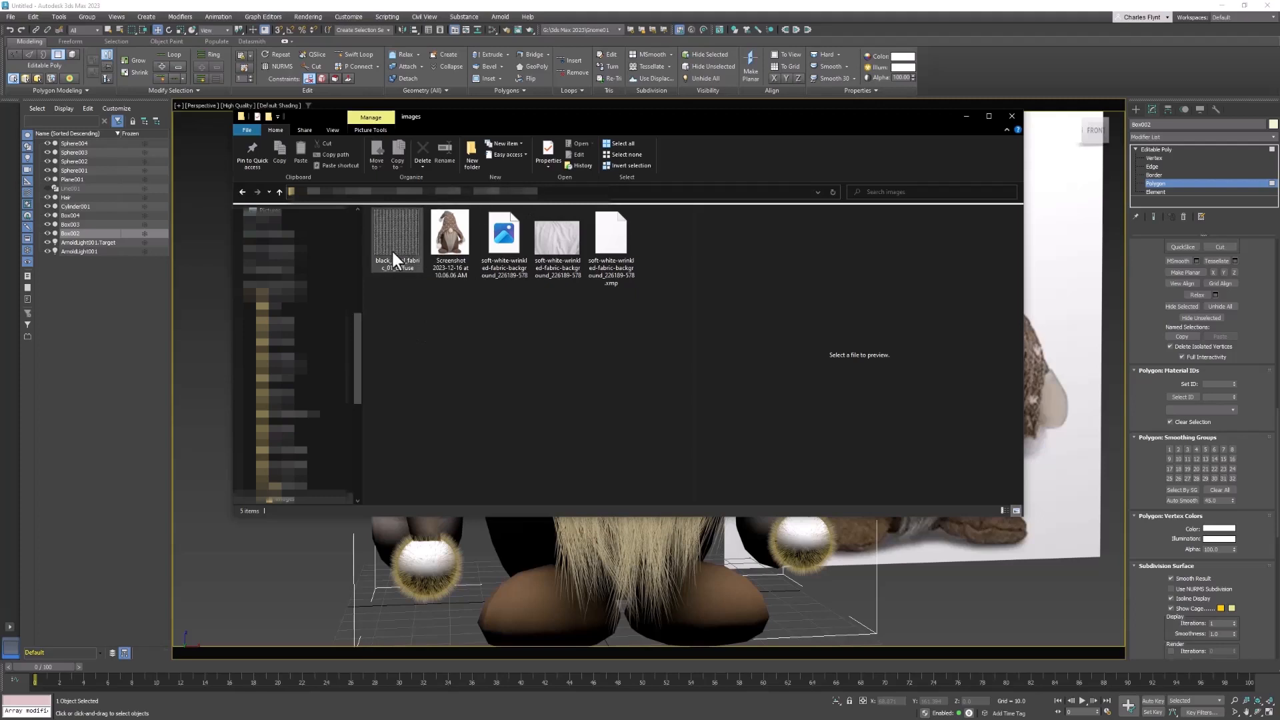
pyautogui.click(1011, 116)
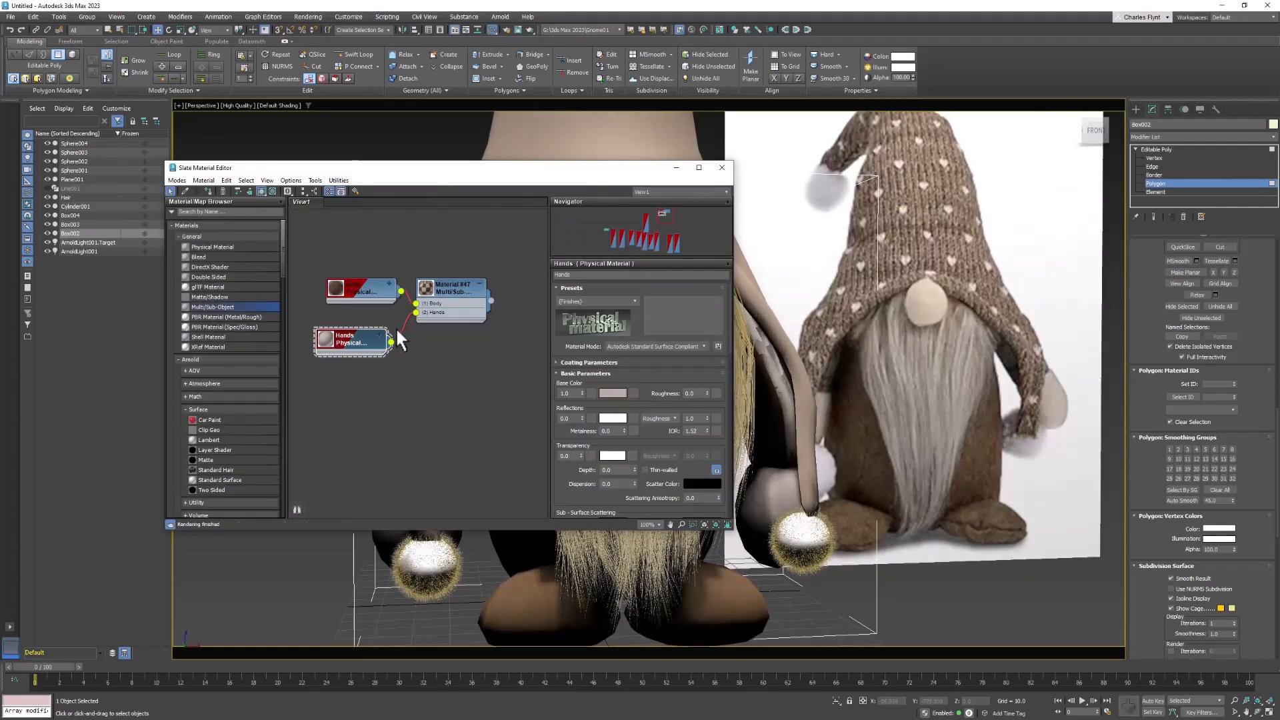
# - Spread the Body and Hands material nodes apart vertically to make room for map nodes beside them
pyautogui.moveTo(419, 337); pyautogui.dragTo(474, 340, button='middle')
pyautogui.click(428, 290)
pyautogui.moveTo(427, 298); pyautogui.dragTo(418, 230)
pyautogui.moveTo(408, 348); pyautogui.dragTo(406, 464)
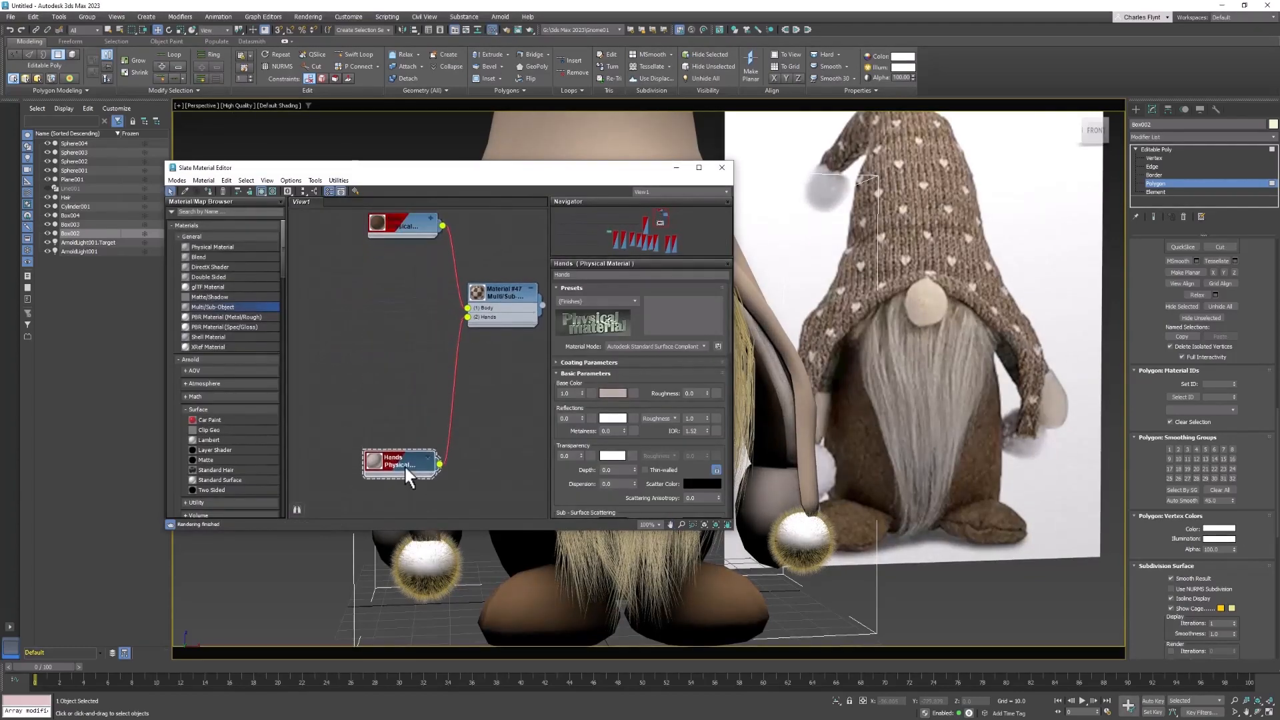
pyautogui.moveTo(423, 302); pyautogui.dragTo(444, 432, button='middle')
pyautogui.moveTo(424, 348); pyautogui.dragTo(416, 289)
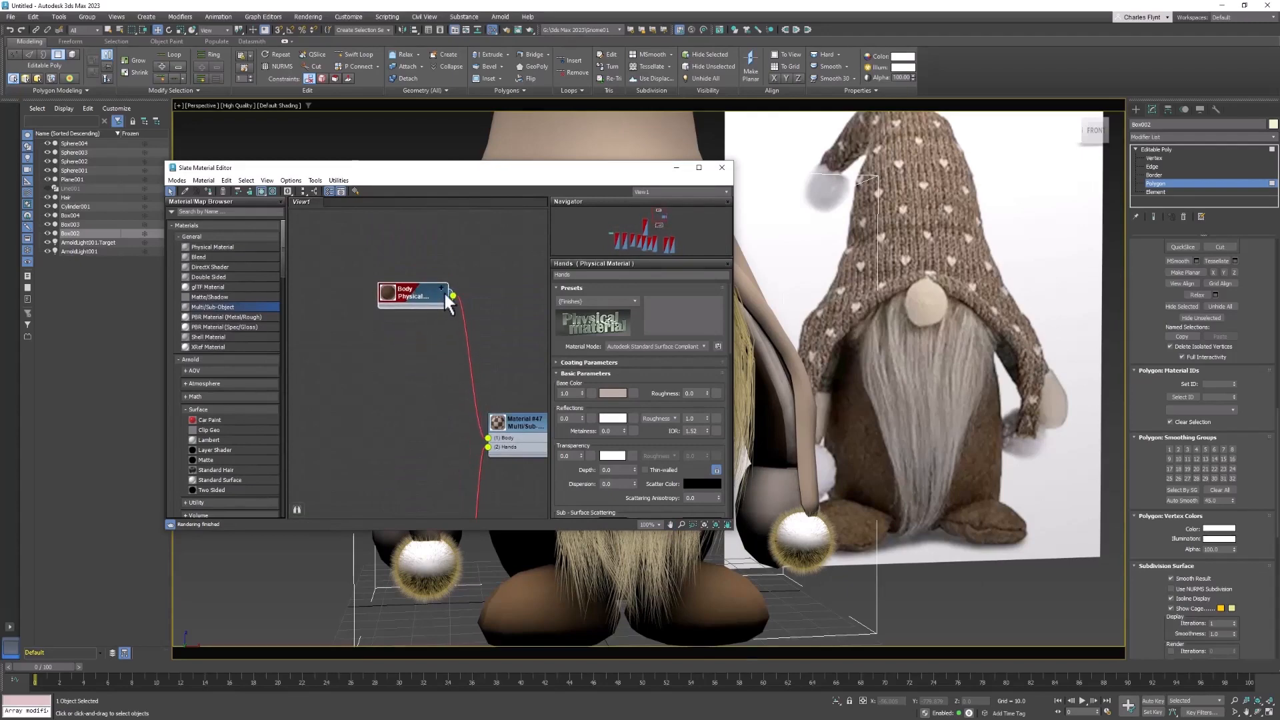
# - Connect a Bitmap using black_wool_fabric_01_diffuse to the Body material's Displacement Map
pyautogui.click(442, 290)
pyautogui.moveTo(421, 333); pyautogui.dragTo(440, 236, button='middle')
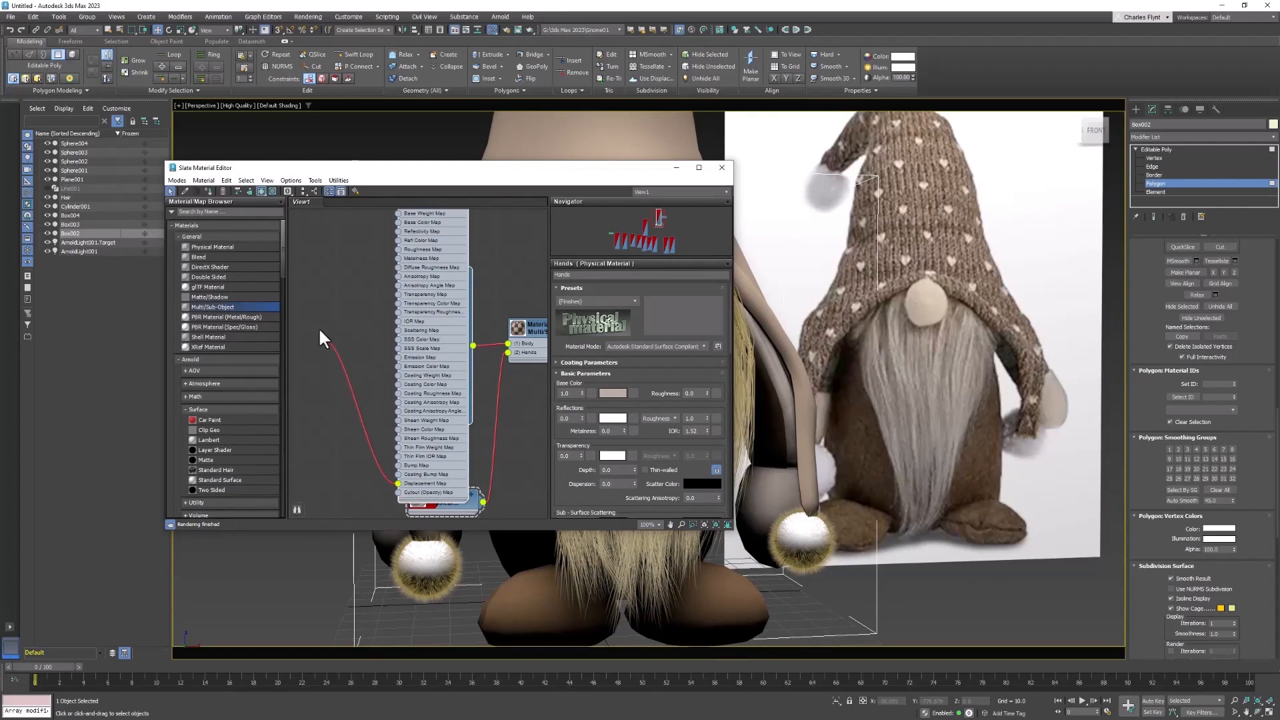
pyautogui.moveTo(320, 339); pyautogui.dragTo(313, 313)
pyautogui.moveTo(370, 331)
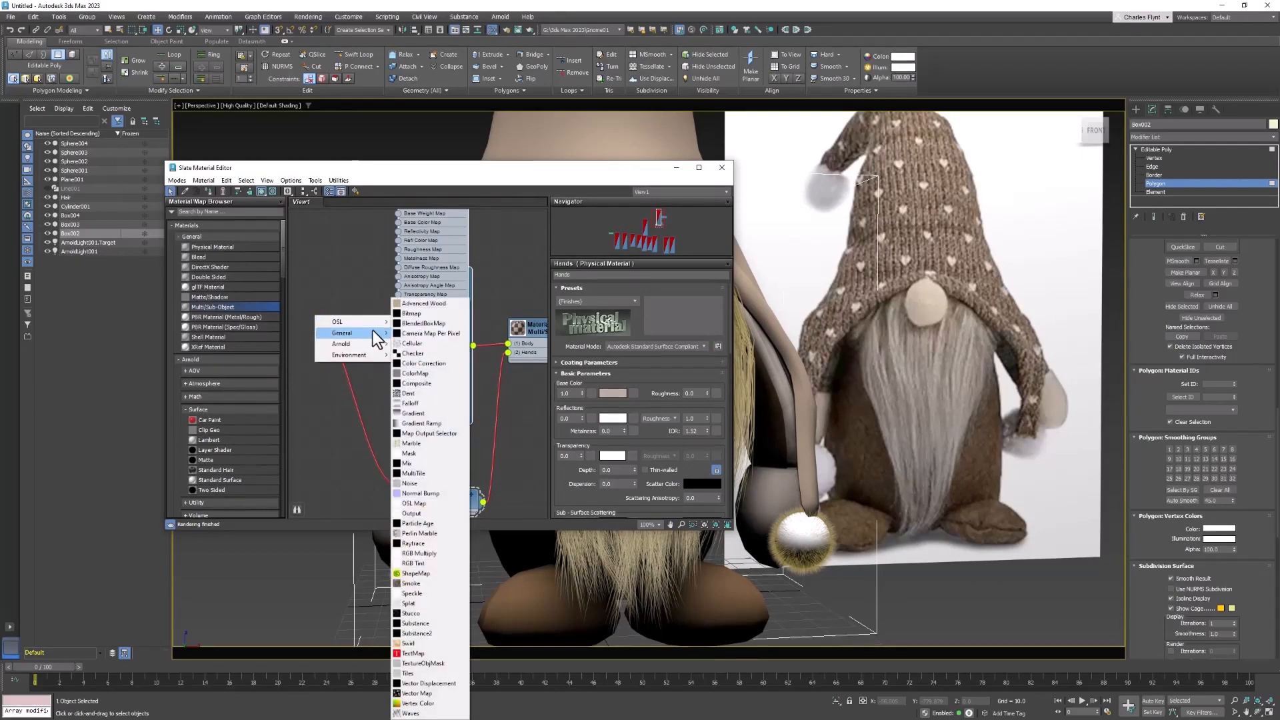
pyautogui.click(412, 316)
pyautogui.click(317, 209)
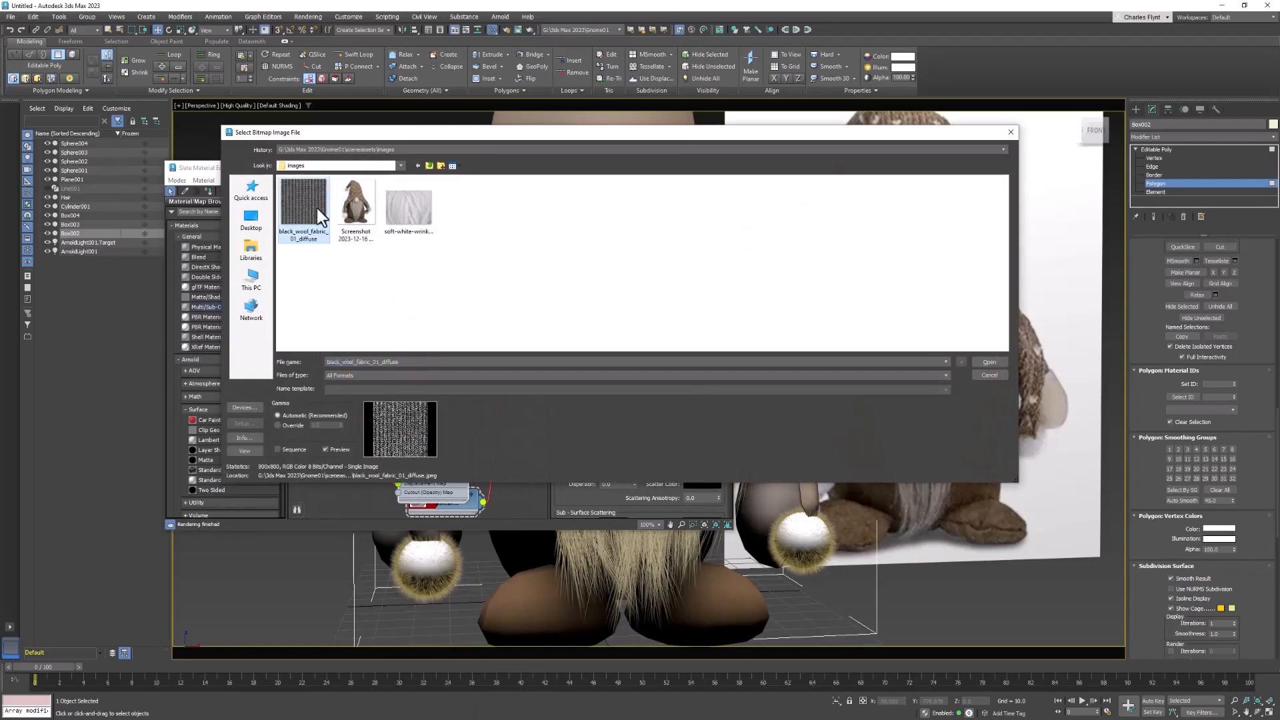
pyautogui.click(989, 362)
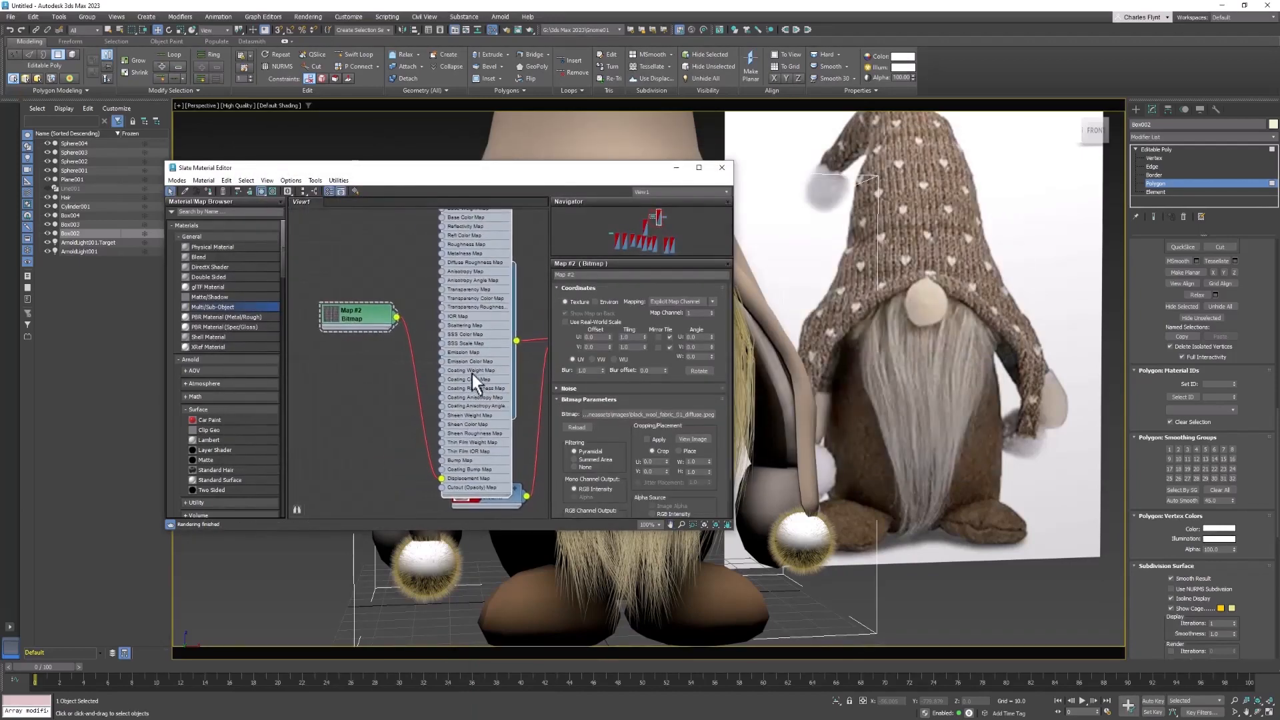
# - Collapse the Body material node and place its bitmap node close beside it
pyautogui.moveTo(473, 374)
pyautogui.mouseDown(button='middle')
pyautogui.moveTo(467, 464)
pyautogui.moveTo(463, 392)
pyautogui.mouseUp(button='middle')
pyautogui.moveTo(361, 338); pyautogui.dragTo(360, 297)
pyautogui.moveTo(416, 309); pyautogui.dragTo(422, 355, button='middle')
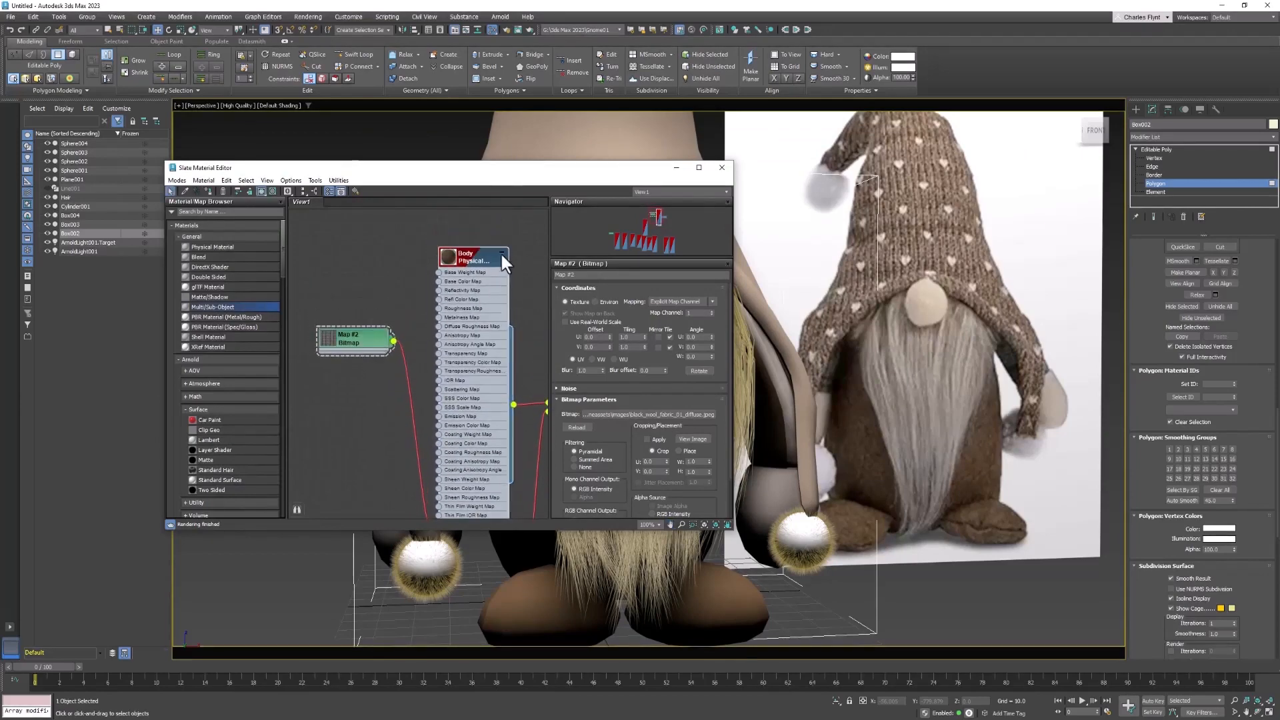
pyautogui.click(502, 252)
pyautogui.moveTo(408, 359); pyautogui.dragTo(409, 323)
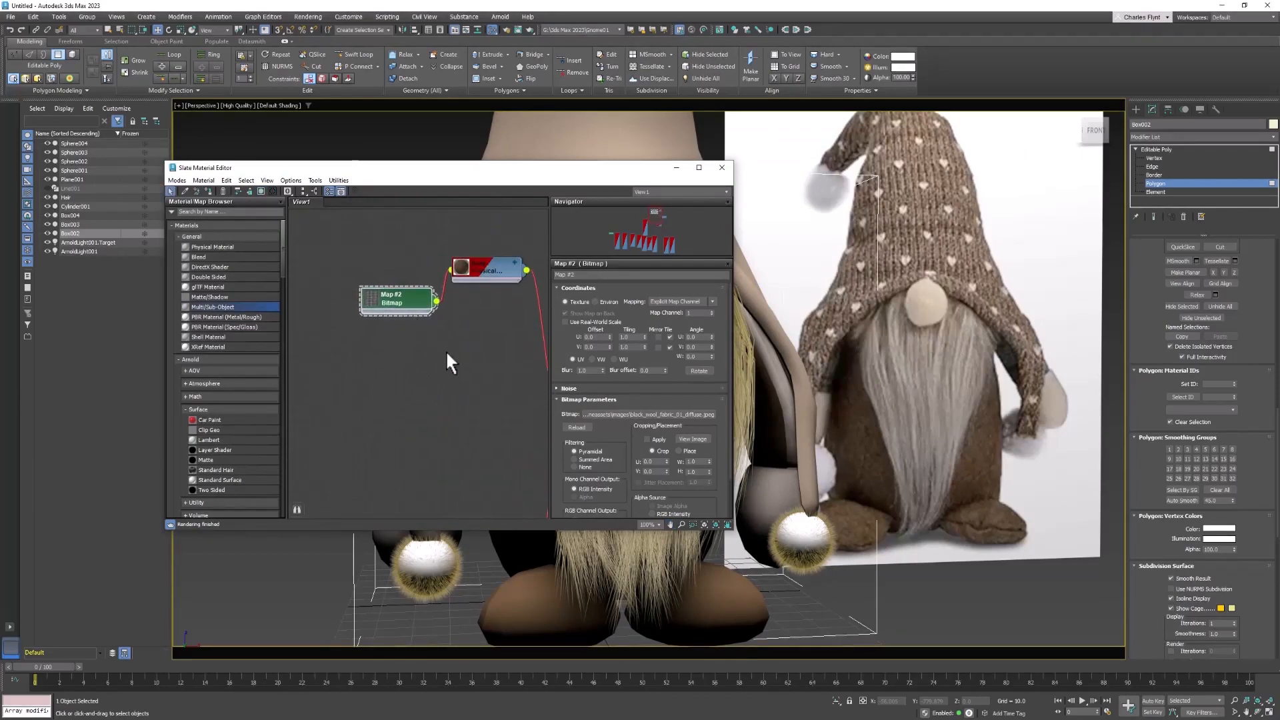
# - Connect a Bitmap using black_wool_fabric_01_diffuse to the Hands material's Displacement Map
pyautogui.moveTo(449, 360); pyautogui.dragTo(394, 246, button='middle')
pyautogui.moveTo(453, 465); pyautogui.dragTo(446, 297)
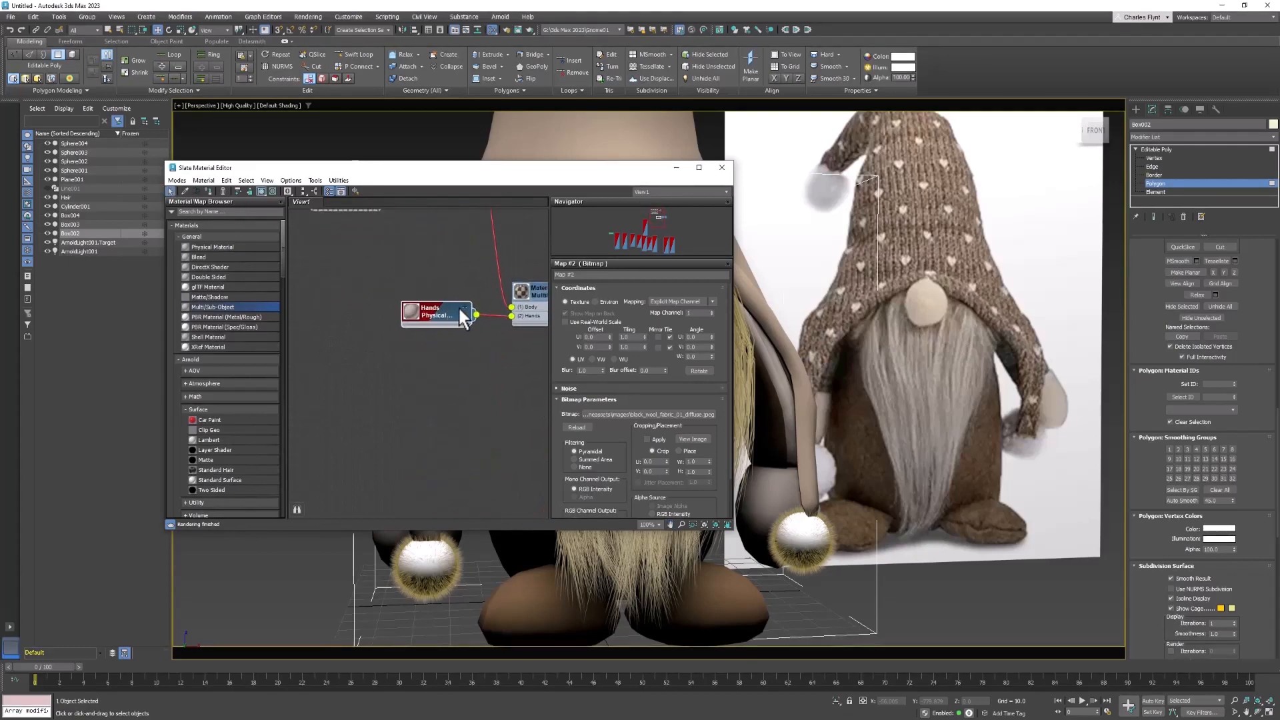
pyautogui.click(465, 308)
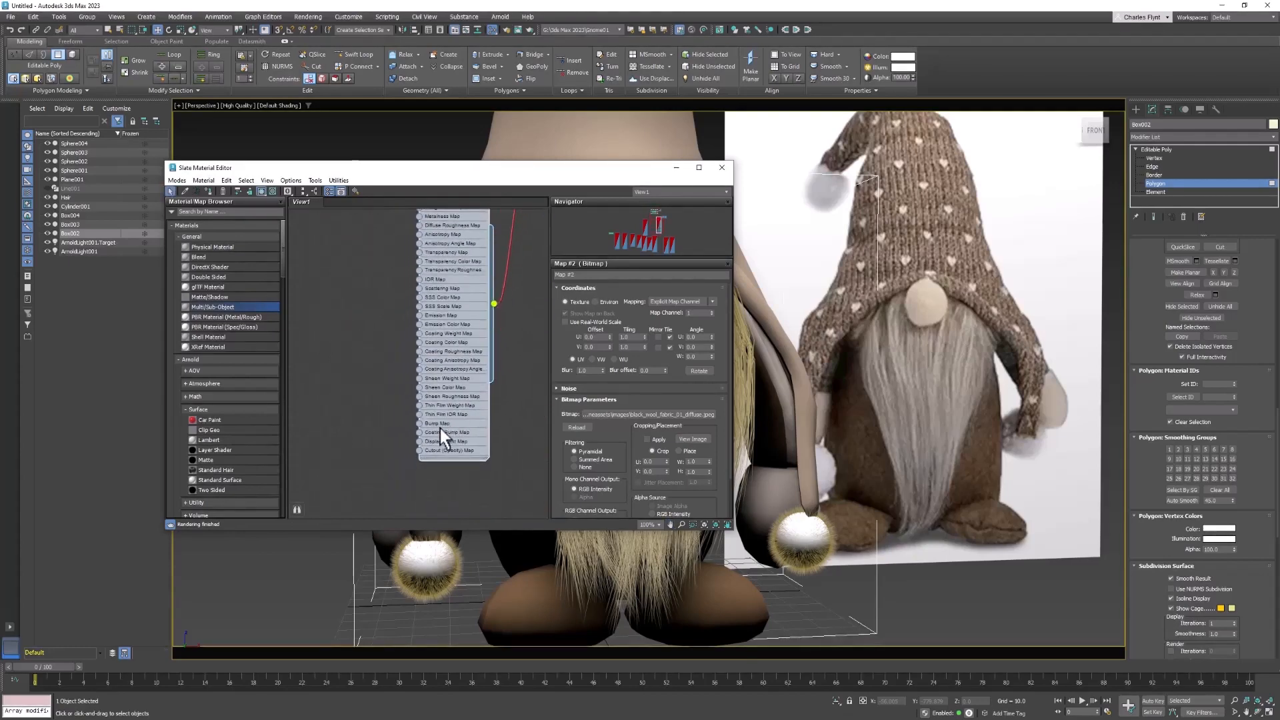
pyautogui.moveTo(391, 349)
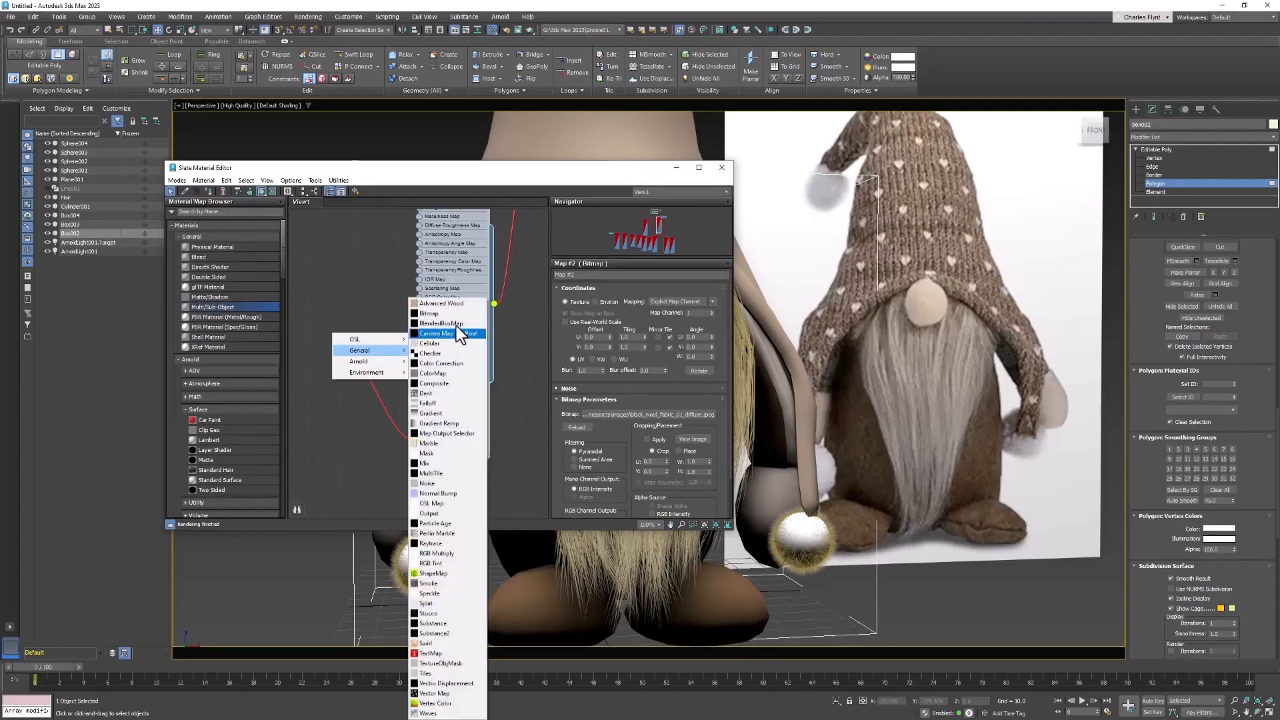
pyautogui.click(457, 326)
pyautogui.click(986, 364)
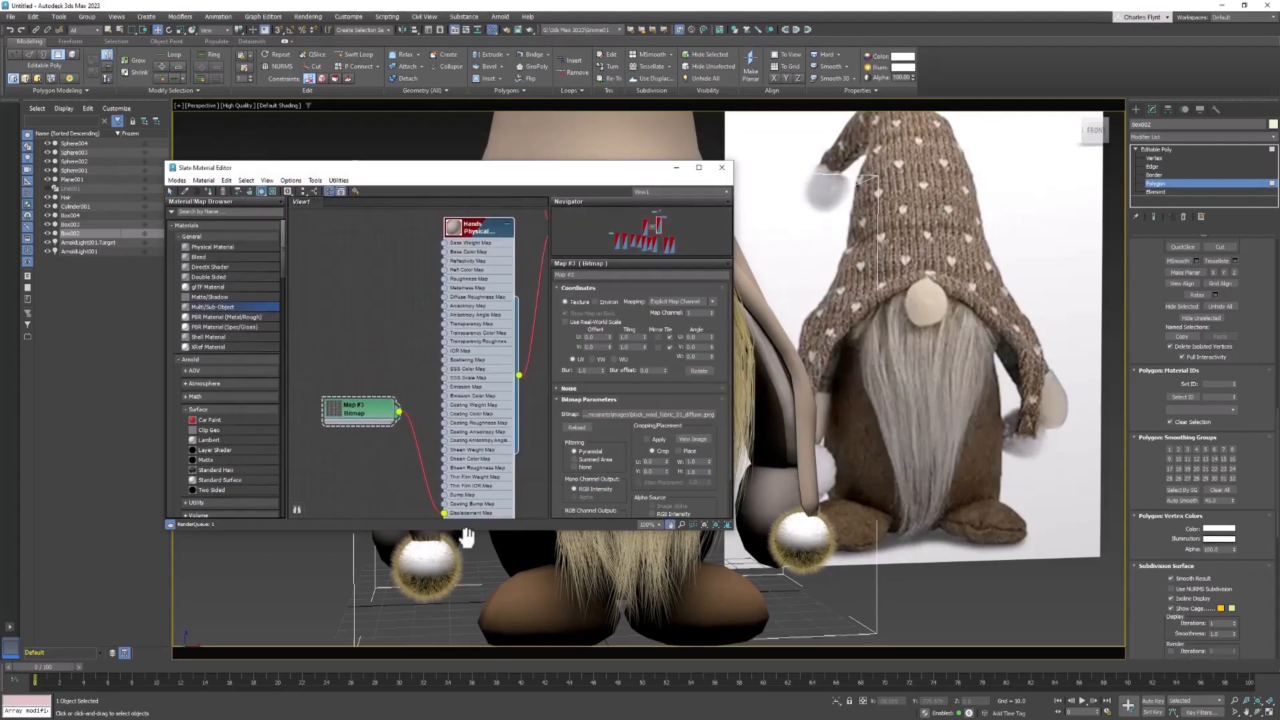
# - Collapse the Hands material node and place its bitmap node close beside it
pyautogui.scroll(-1, 470, 452)
pyautogui.moveTo(385, 408); pyautogui.dragTo(376, 438)
pyautogui.click(503, 253)
pyautogui.moveTo(503, 274); pyautogui.dragTo(507, 322, button='middle')
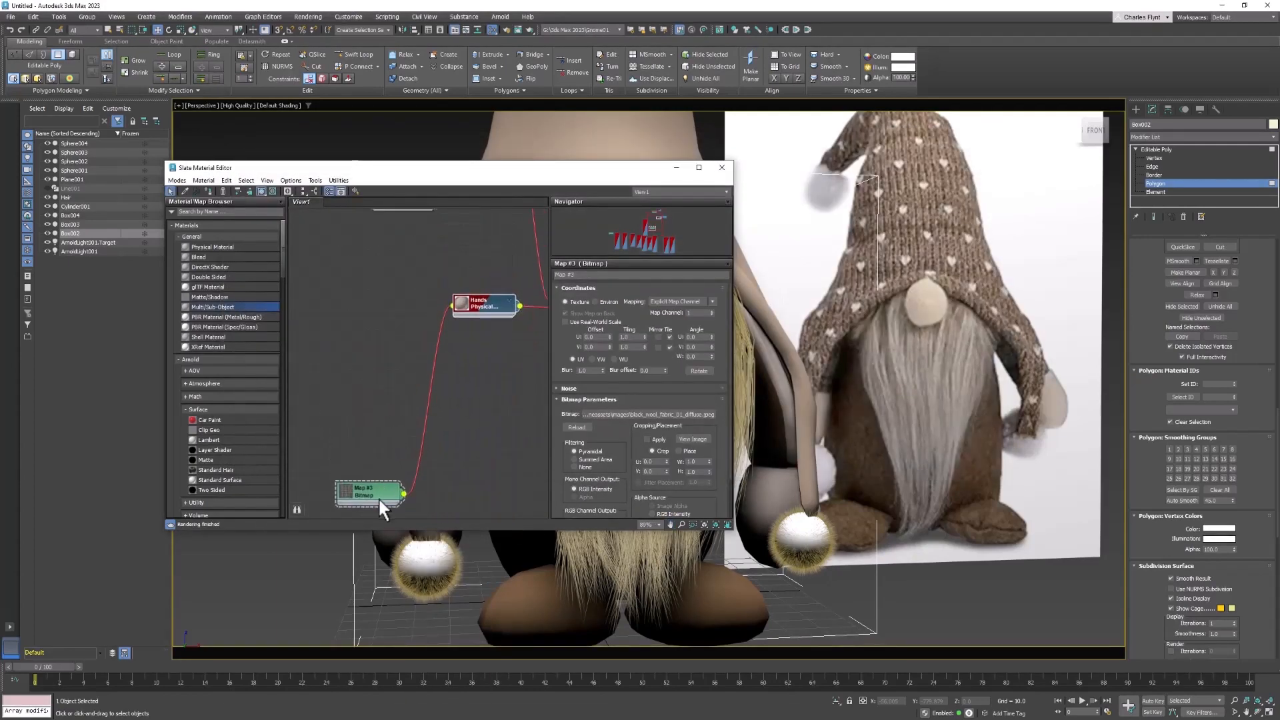
pyautogui.moveTo(378, 498); pyautogui.dragTo(406, 346)
pyautogui.moveTo(448, 353); pyautogui.dragTo(428, 453, button='middle')
pyautogui.scroll(-1, 428, 452)
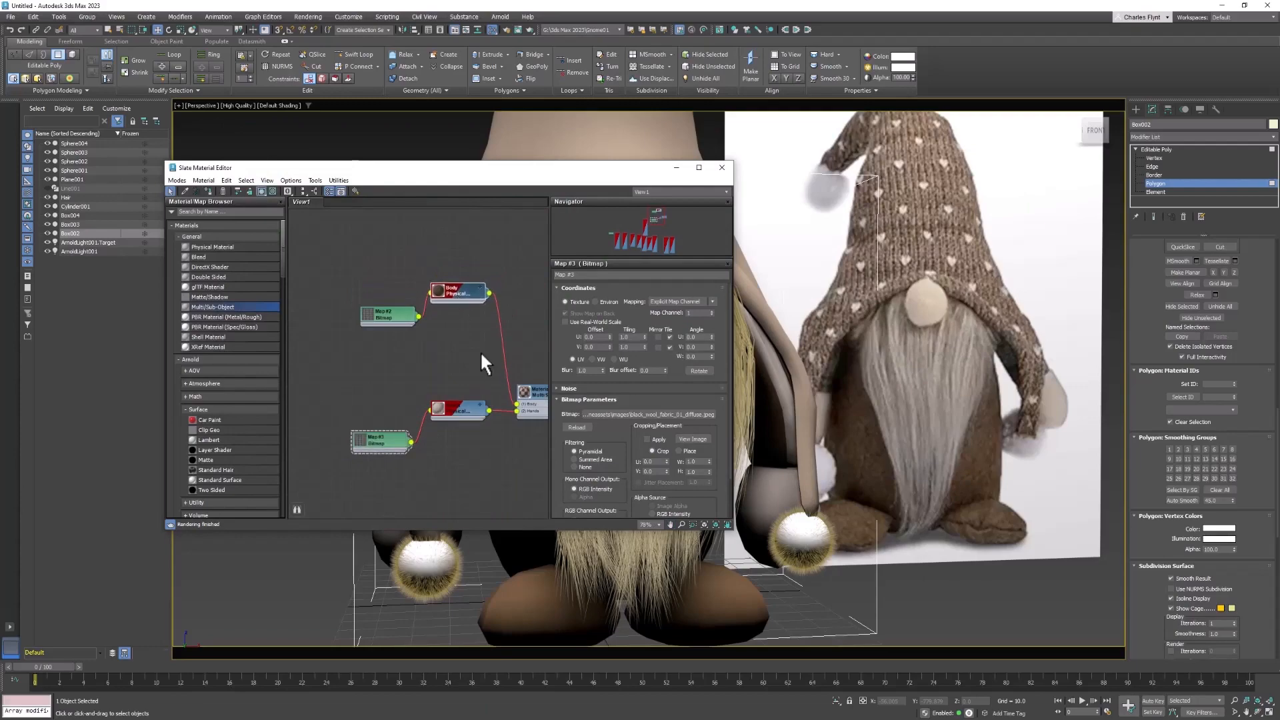
# - Move the material editor aside, center the gnome in the viewport and start a render in the Arnold RenderView
pyautogui.moveTo(598, 167); pyautogui.dragTo(522, 223)
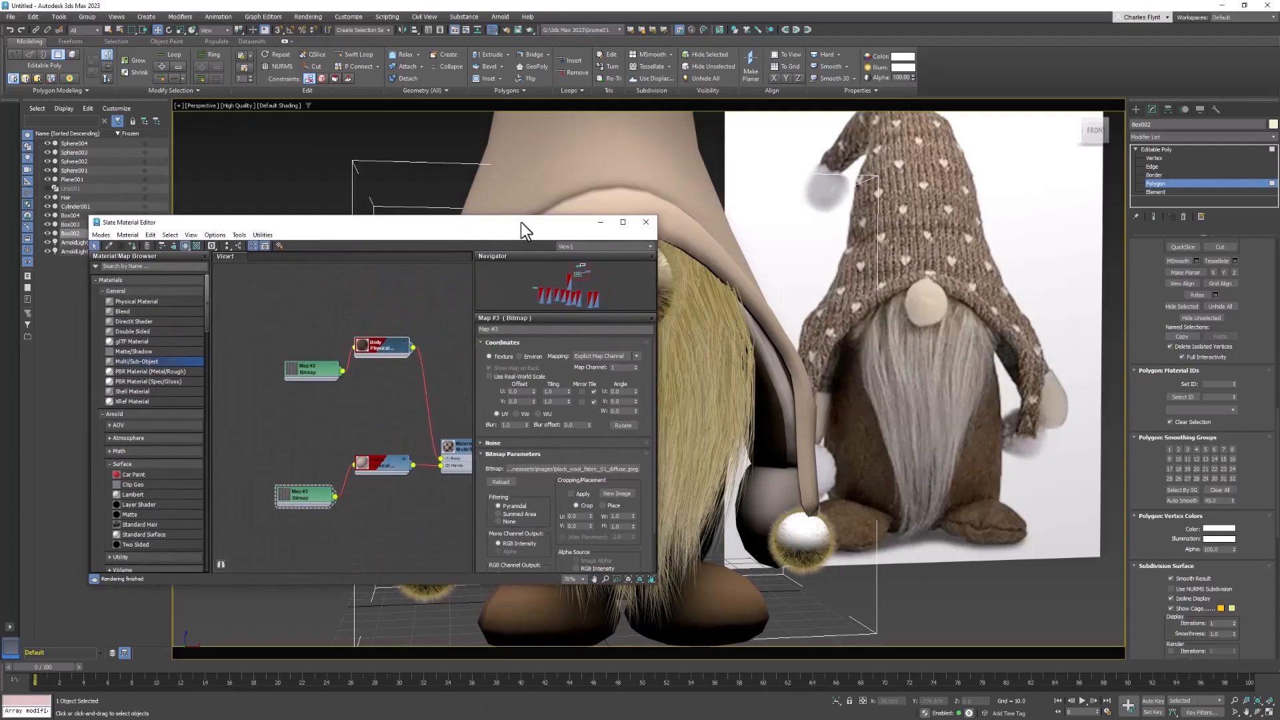
pyautogui.moveTo(934, 434); pyautogui.dragTo(838, 357, button='middle')
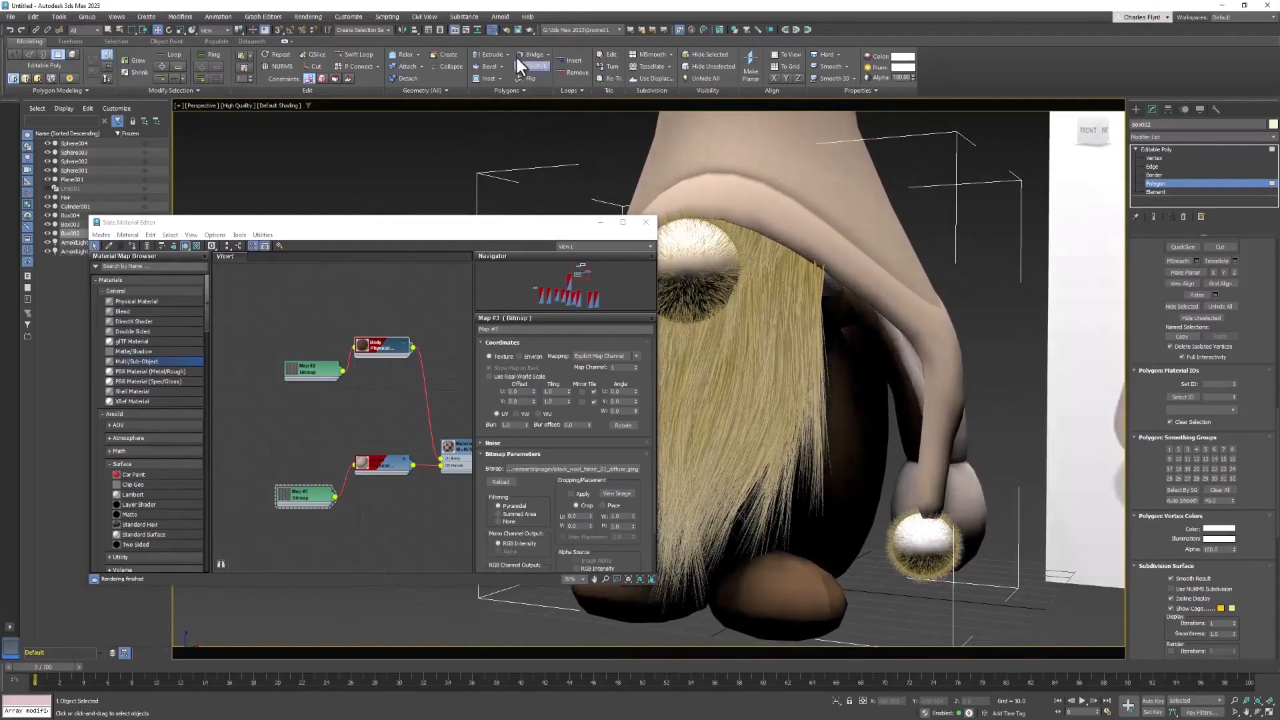
pyautogui.click(497, 17)
pyautogui.click(560, 26)
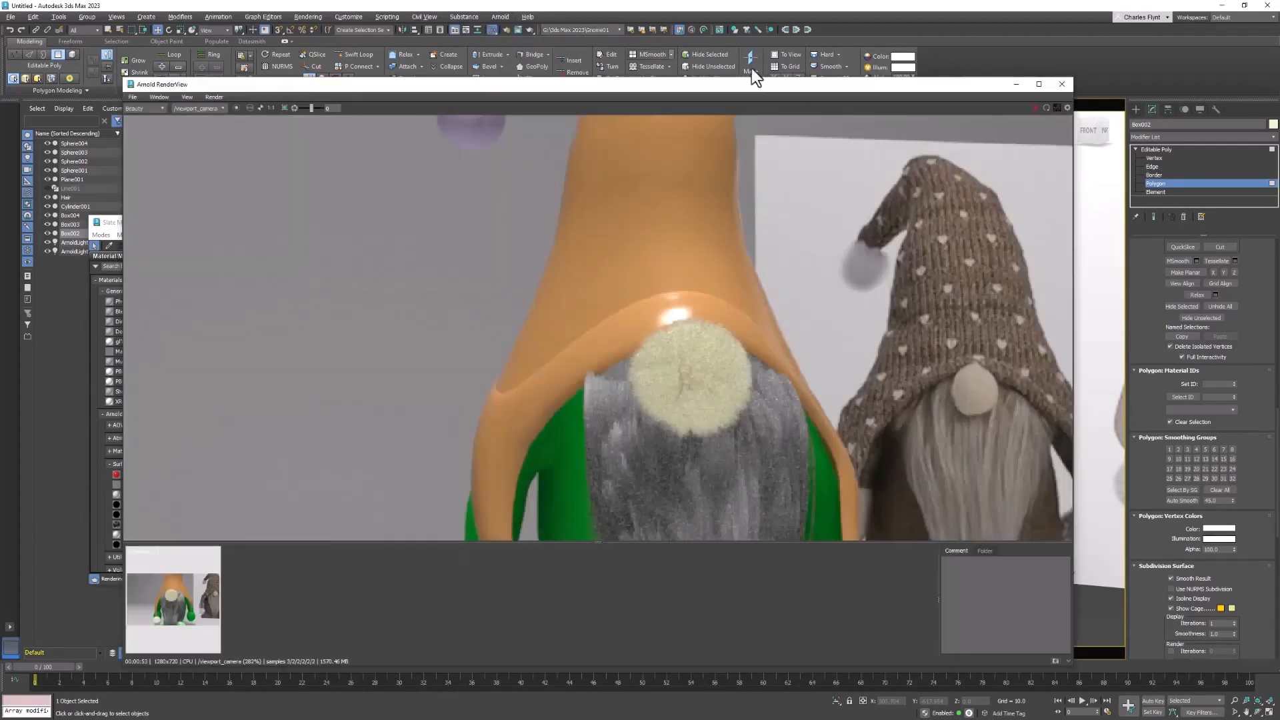
pyautogui.click(1034, 107)
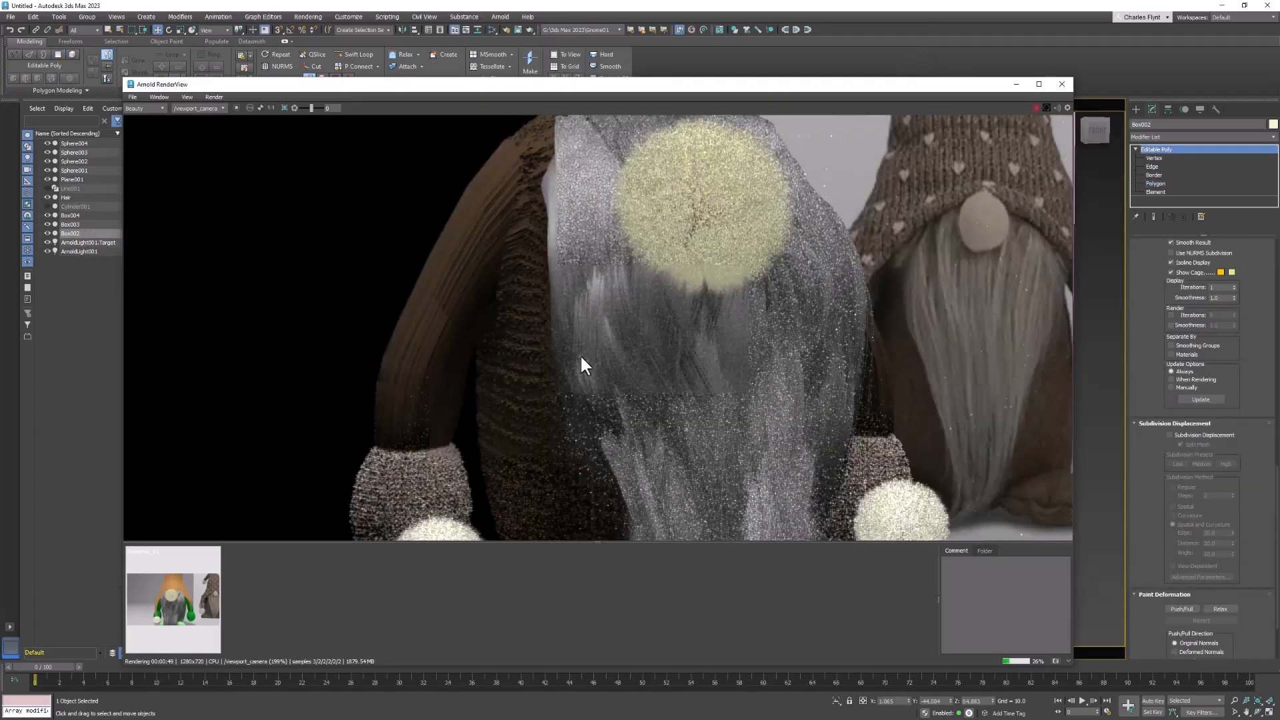
# - Examine the wool displacement on the gnome's arms, body and hands in the render, and close the render view
pyautogui.moveTo(581, 357); pyautogui.dragTo(599, 373, button='middle')
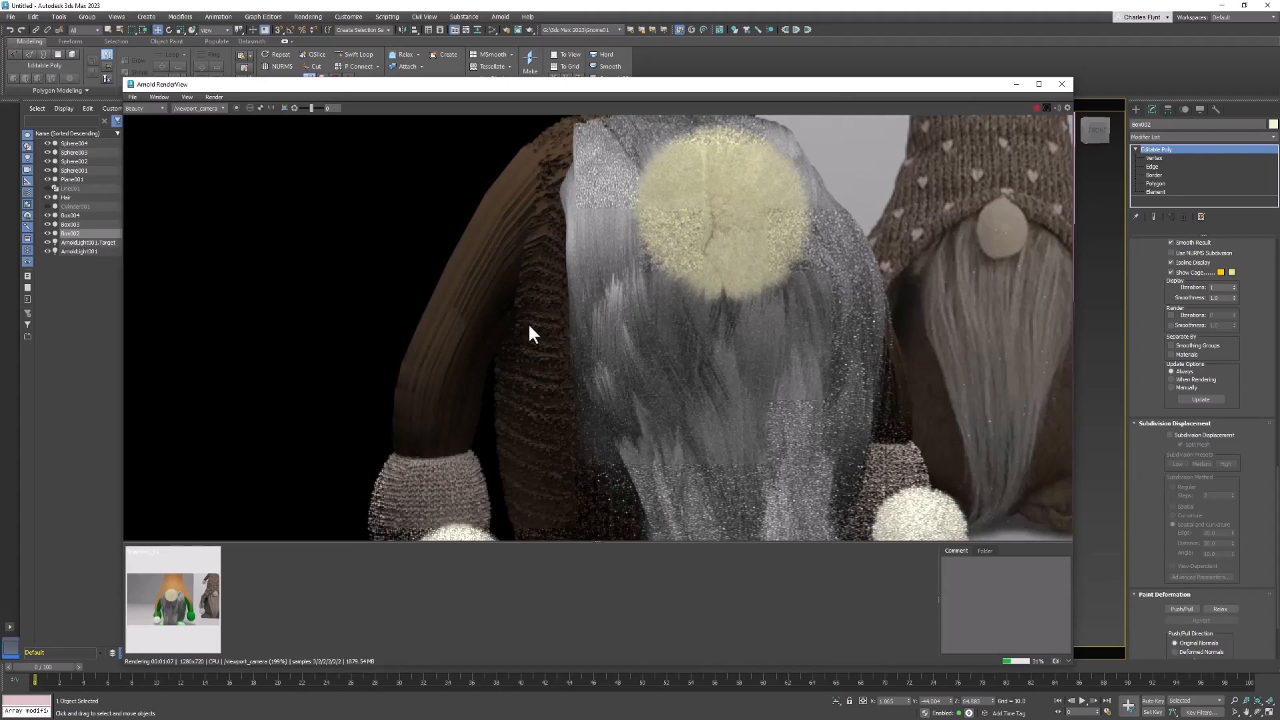
pyautogui.moveTo(506, 451); pyautogui.dragTo(447, 450, button='middle')
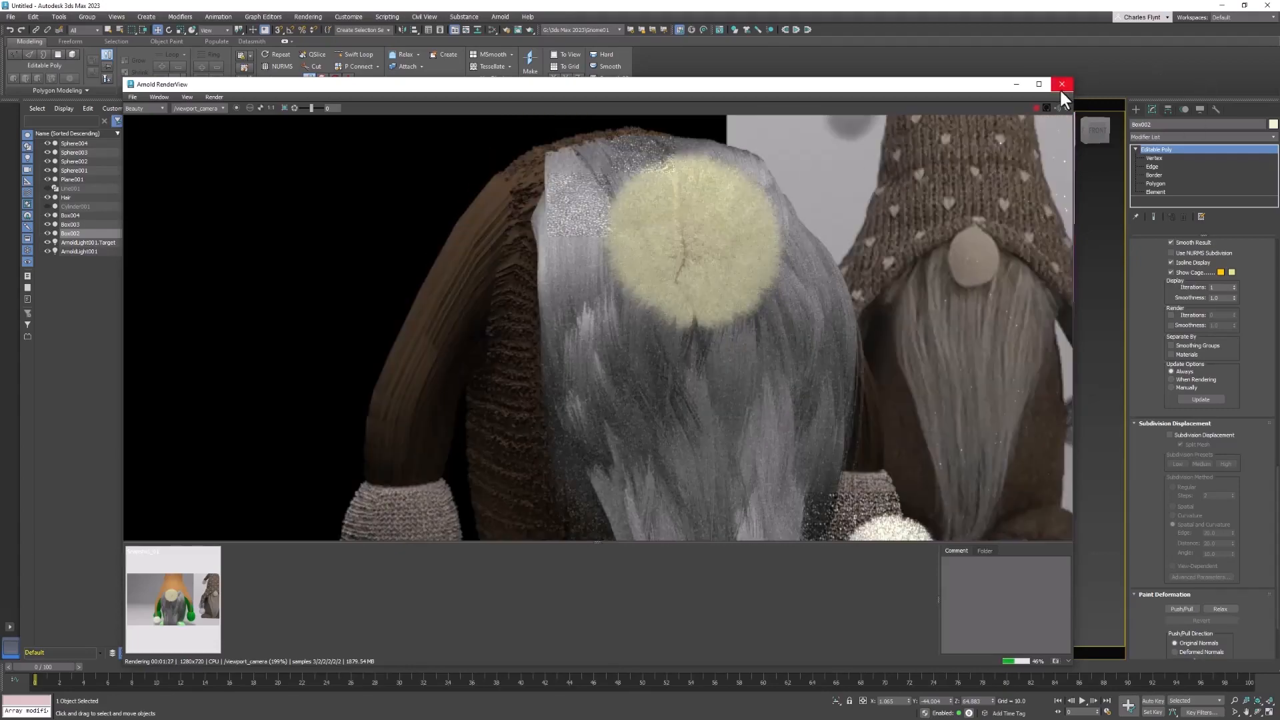
pyautogui.click(1063, 85)
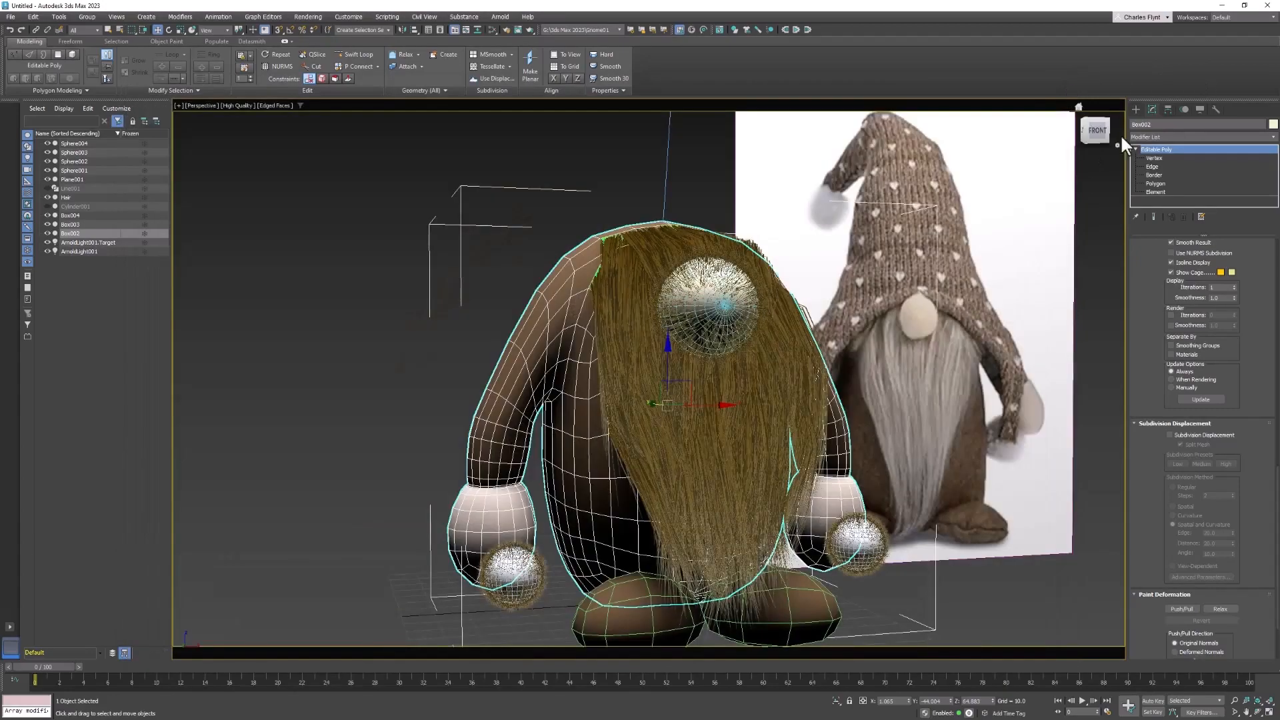
# - Select the ring of polygons around the middle of the gnome's arm on the Box002 body mesh
pyautogui.click(1155, 183)
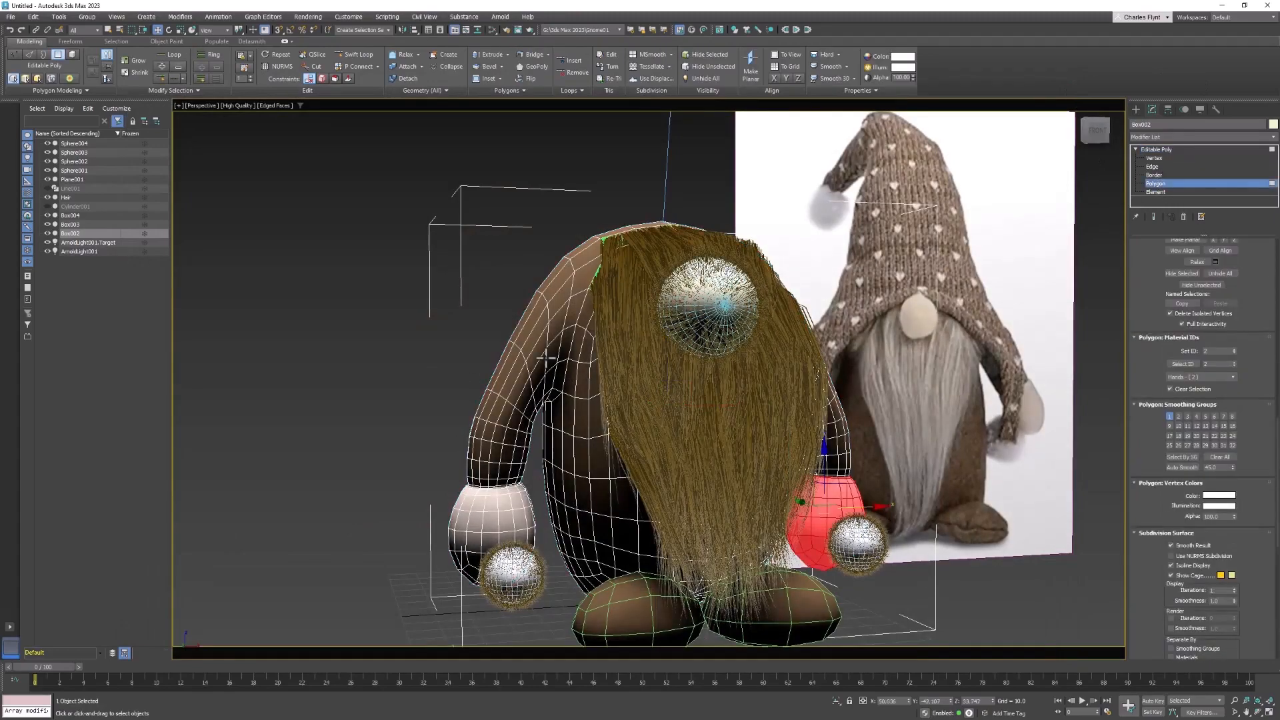
pyautogui.keyDown('alt'); pyautogui.moveTo(527, 402); pyautogui.dragTo(527, 394, button='middle'); pyautogui.keyUp('alt')
pyautogui.click(529, 383)
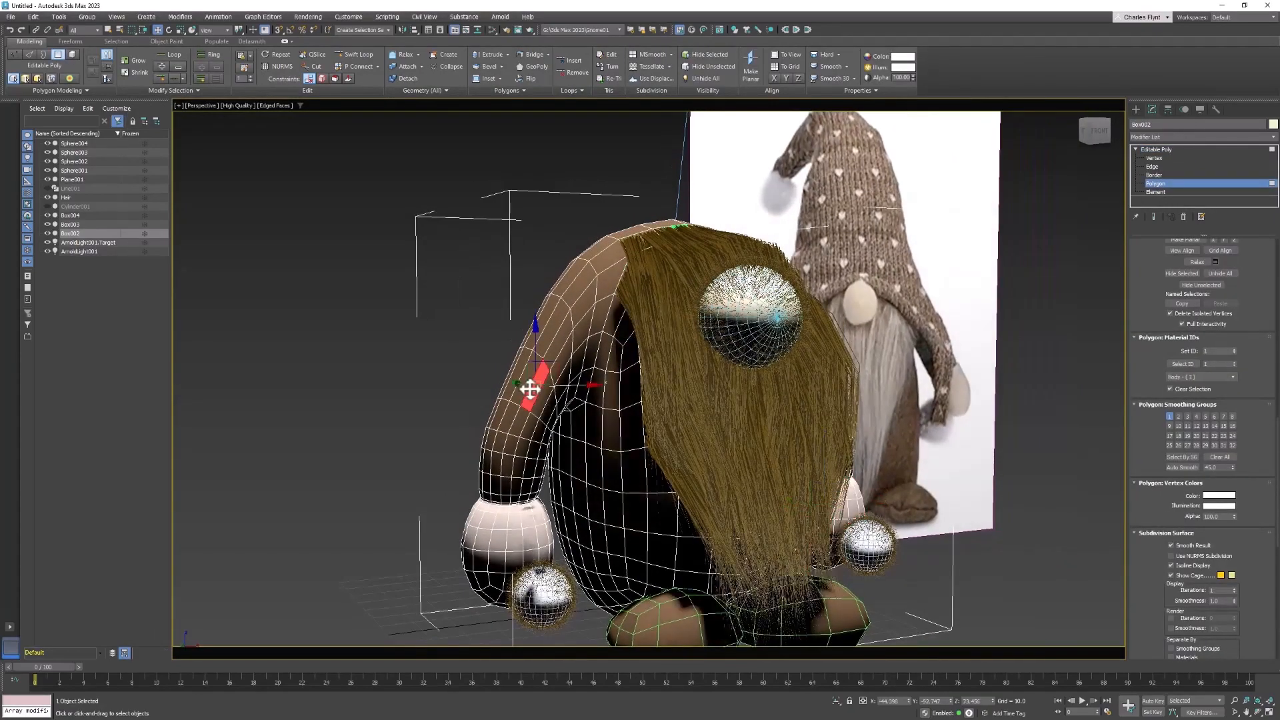
pyautogui.scroll(5, 520, 393)
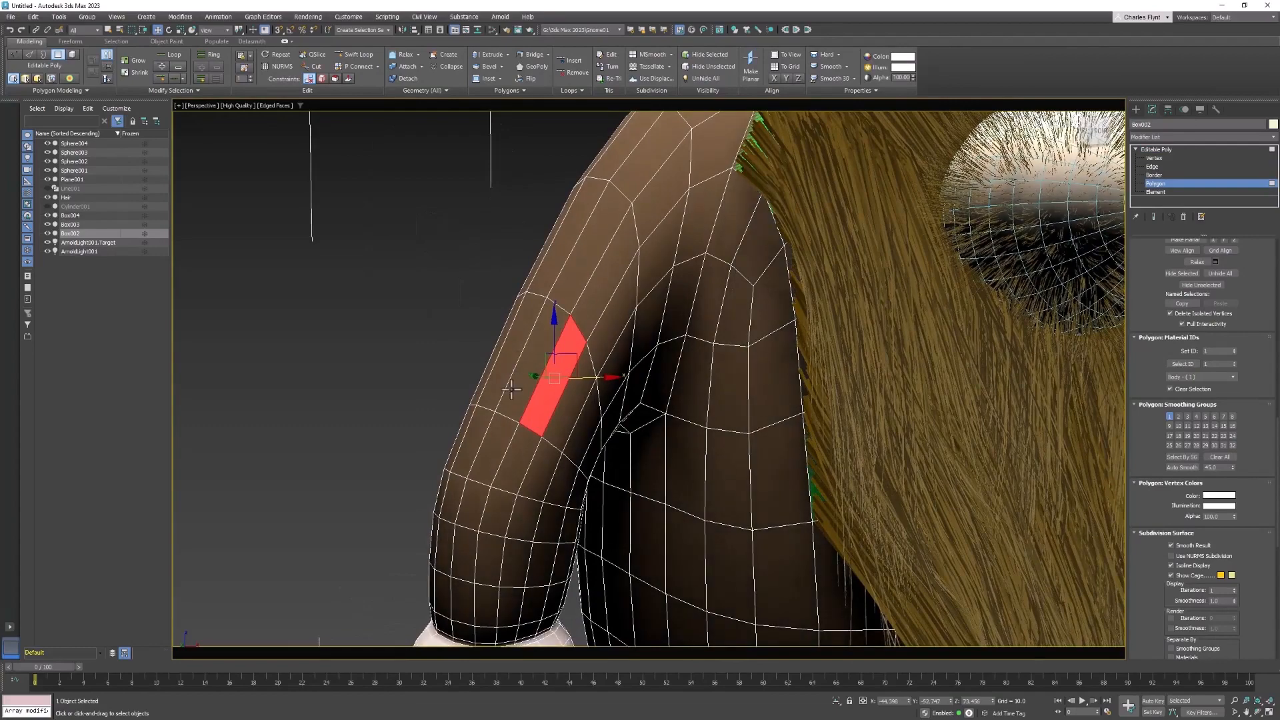
pyautogui.click(495, 438)
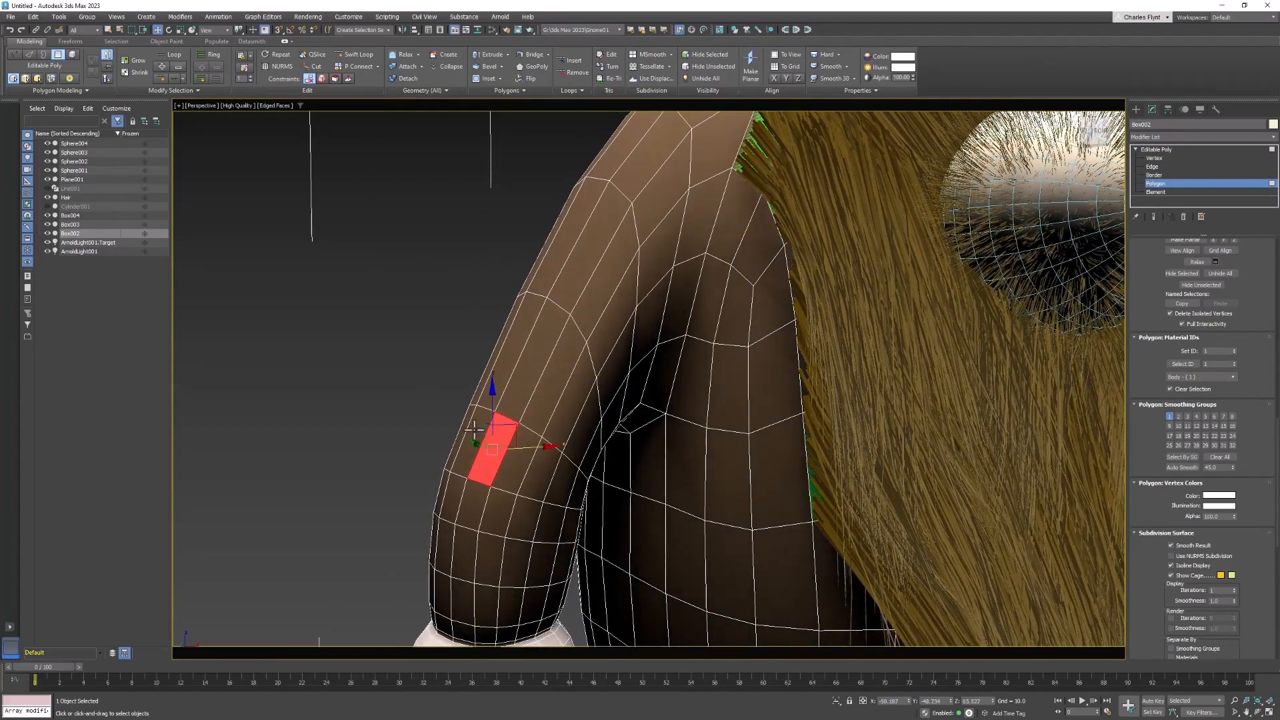
pyautogui.keyDown('shift'); pyautogui.click(476, 424); pyautogui.keyUp('shift')
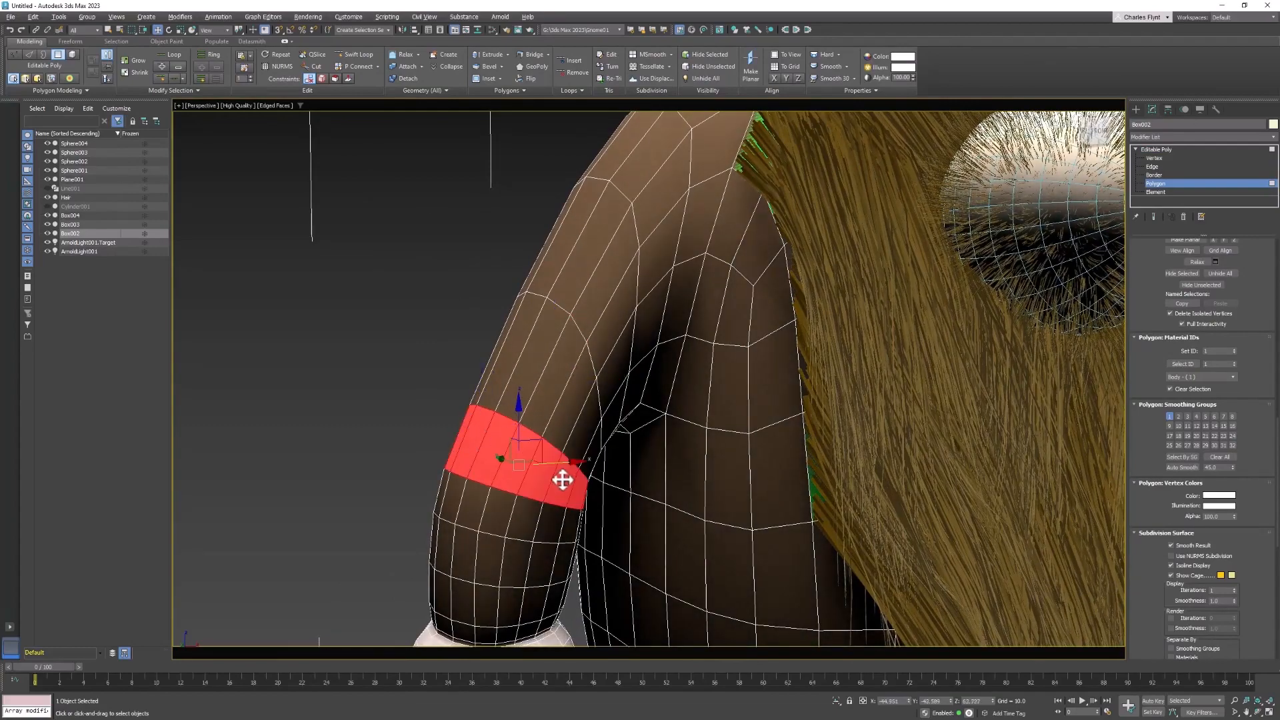
# - Grow the polygon selection four times so it spreads from the mid-arm ring along the gnome's arm from shoulder to wrist
pyautogui.keyDown('alt'); pyautogui.moveTo(563, 480); pyautogui.dragTo(752, 429, button='middle'); pyautogui.keyUp('alt')
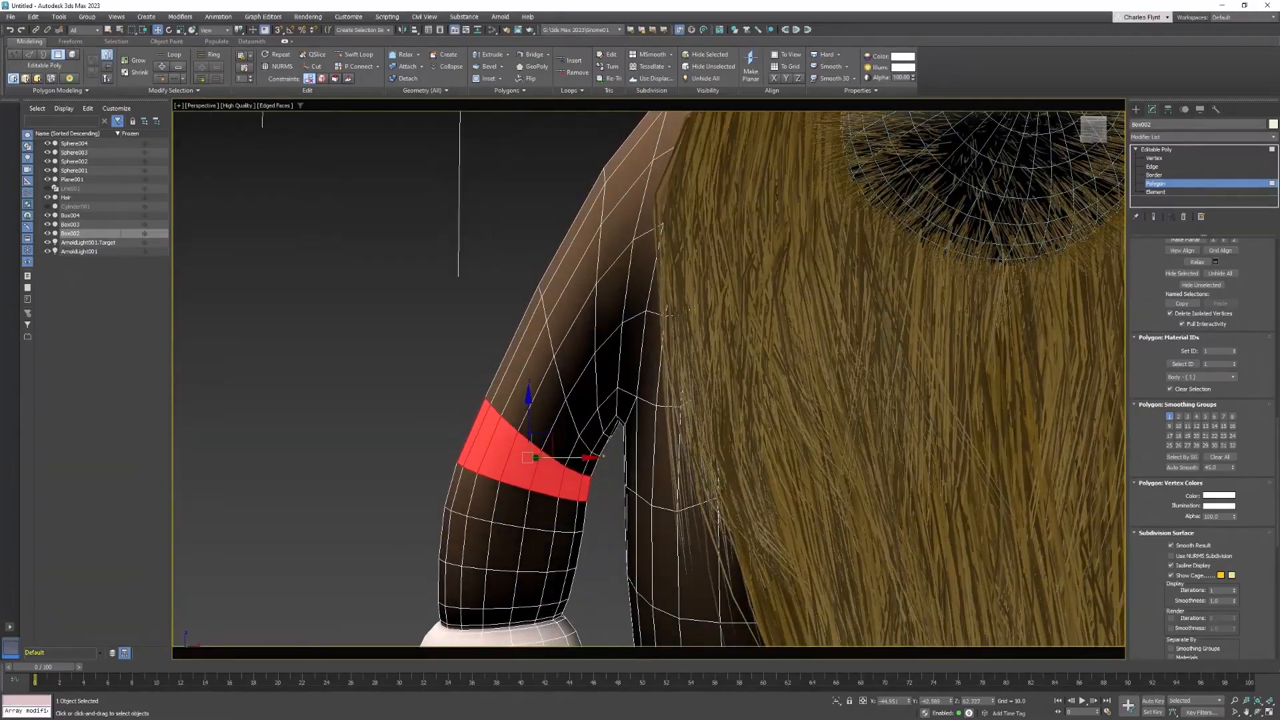
pyautogui.scroll(4, 1257, 302)
pyautogui.scroll(10, 1256, 302)
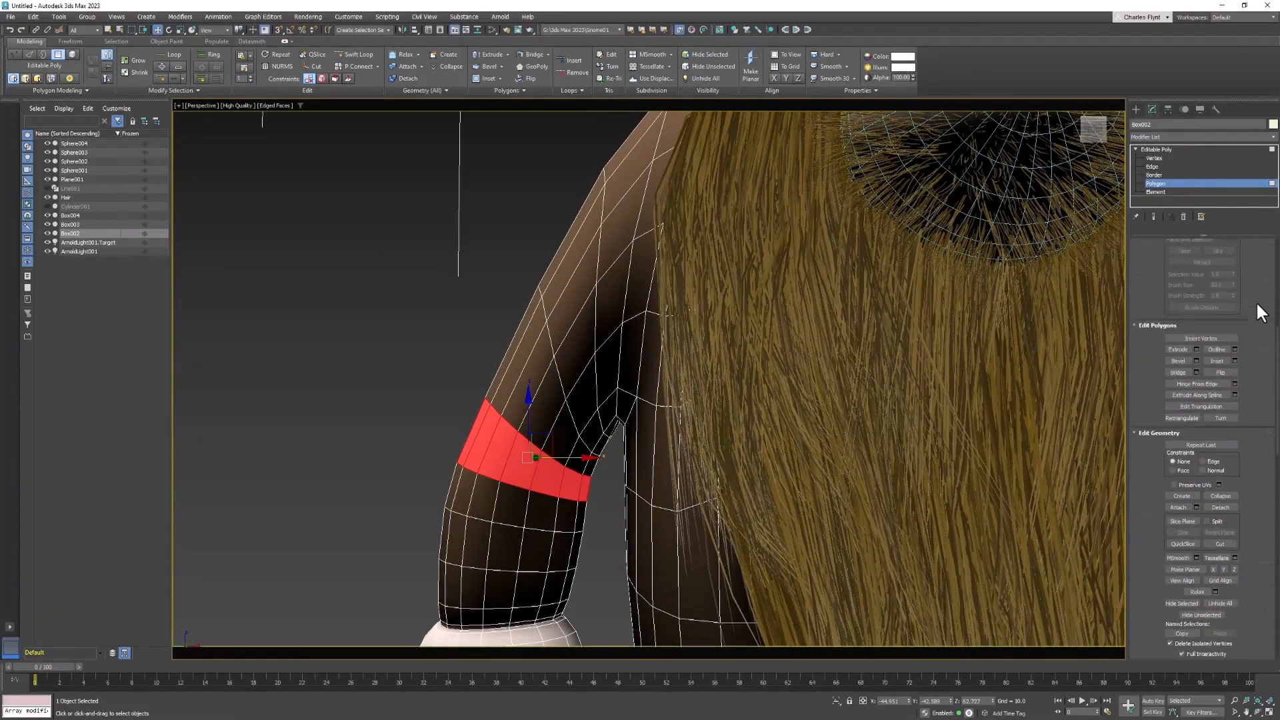
pyautogui.scroll(2, 1256, 302)
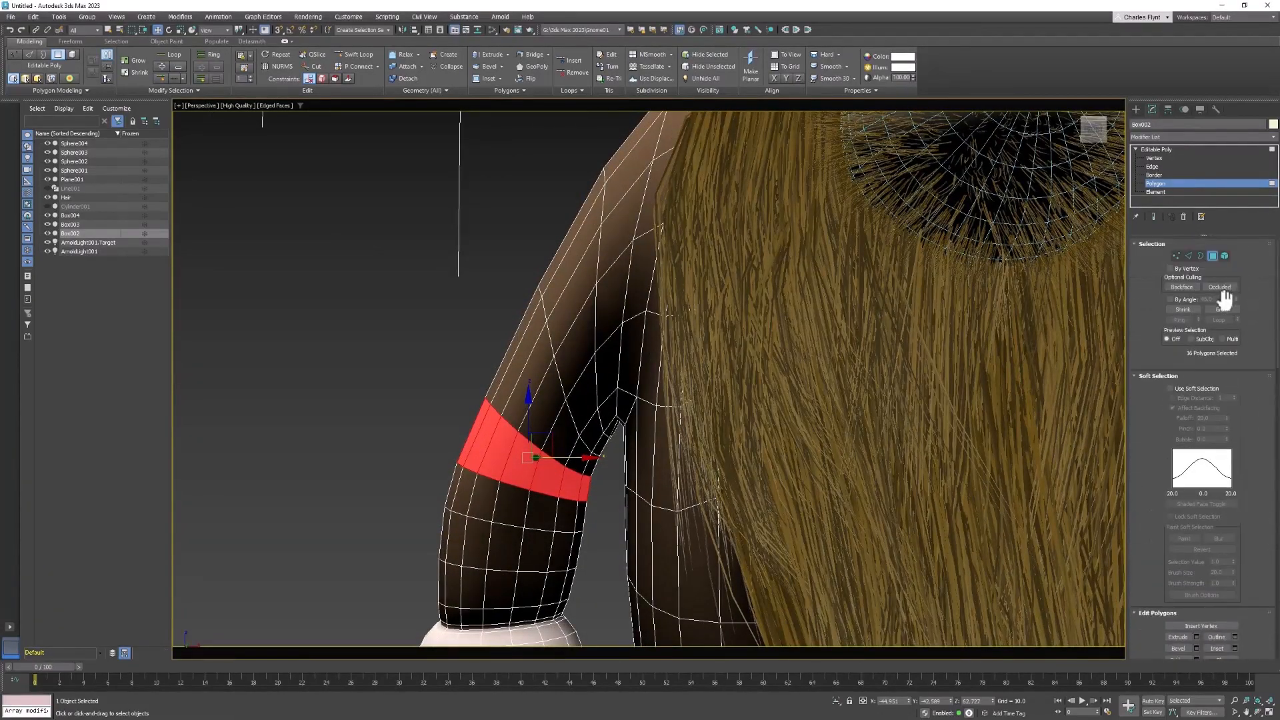
pyautogui.click(1226, 308)
pyautogui.click(1226, 309)
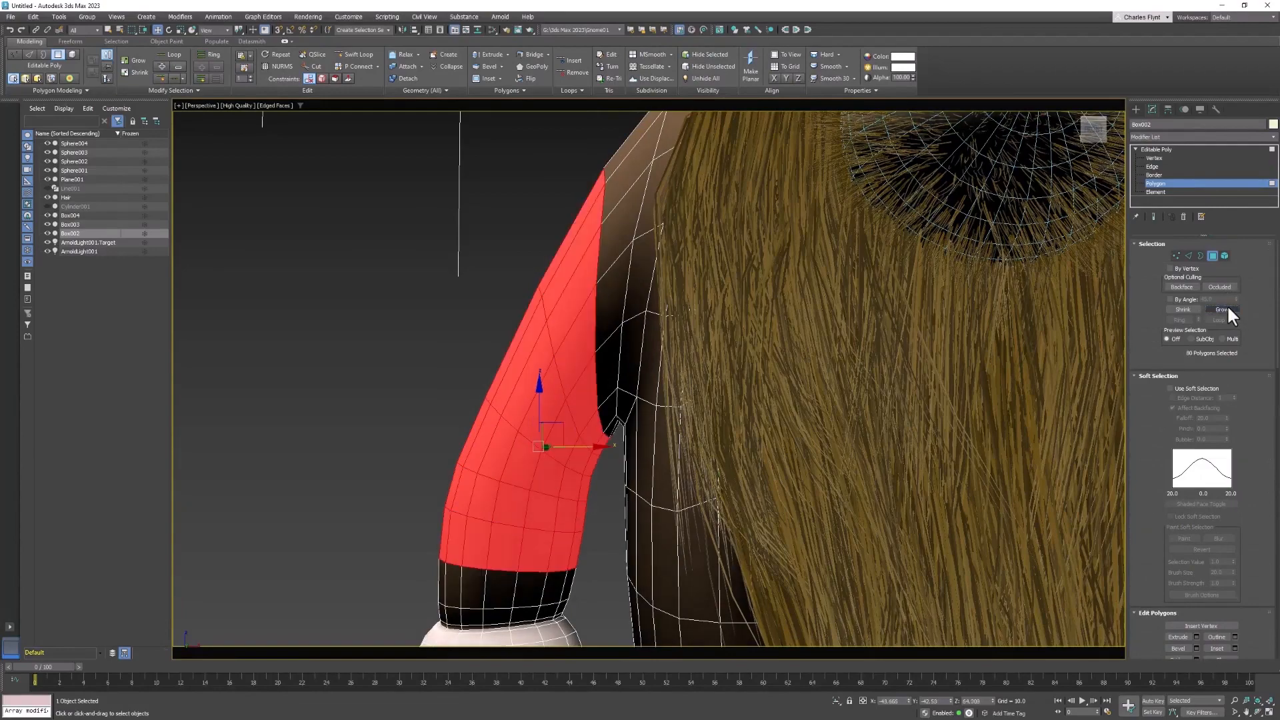
pyautogui.click(1226, 310)
pyautogui.click(1226, 309)
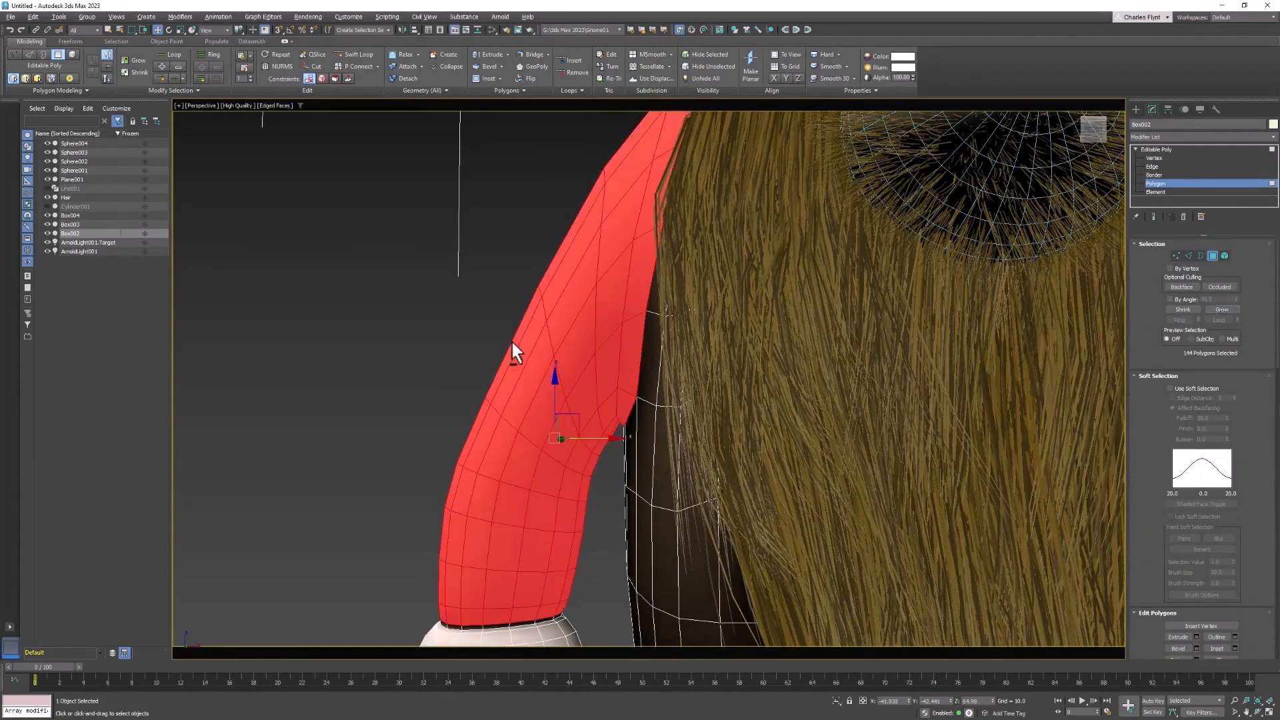
# - Add the thin loop of polygons at the wrist, just above the hand, to the arm selection
pyautogui.keyDown('alt'); pyautogui.moveTo(512, 342); pyautogui.dragTo(609, 110, button='middle'); pyautogui.keyUp('alt')
pyautogui.scroll(4, 592, 348)
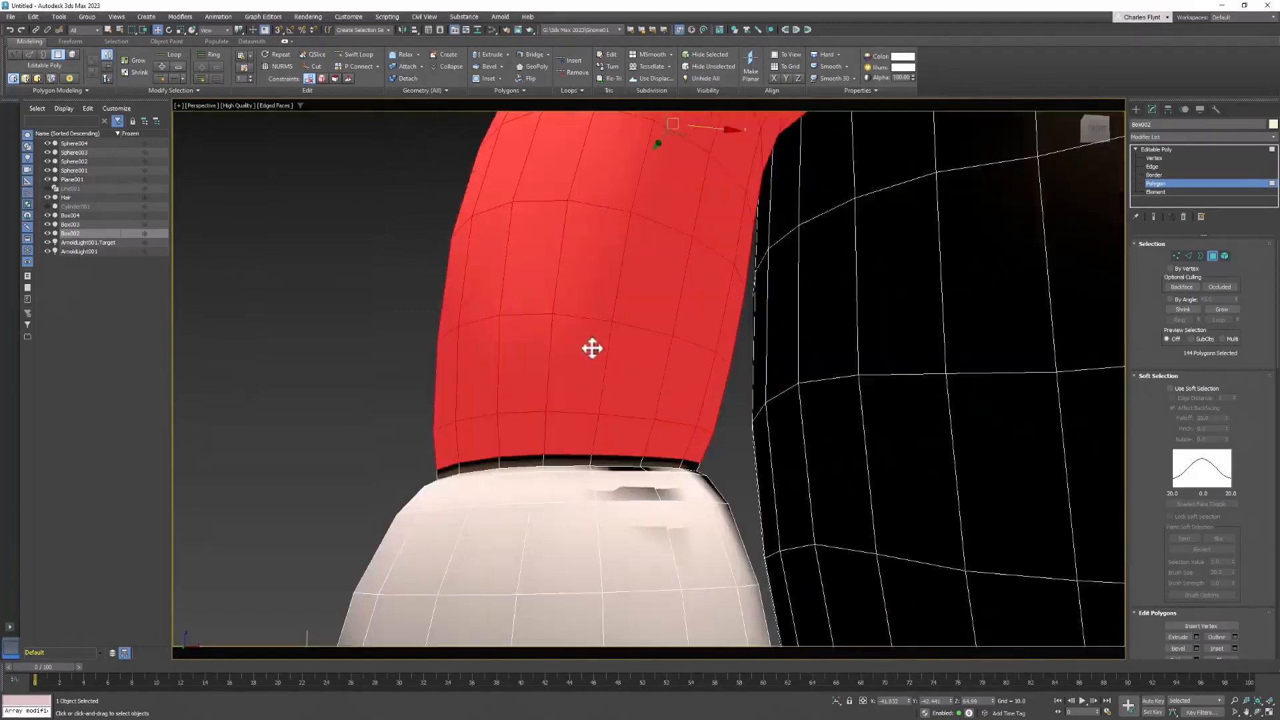
pyautogui.moveTo(595, 370); pyautogui.dragTo(612, 346, button='middle')
pyautogui.keyDown('ctrl'); pyautogui.click(593, 438); pyautogui.keyUp('ctrl')
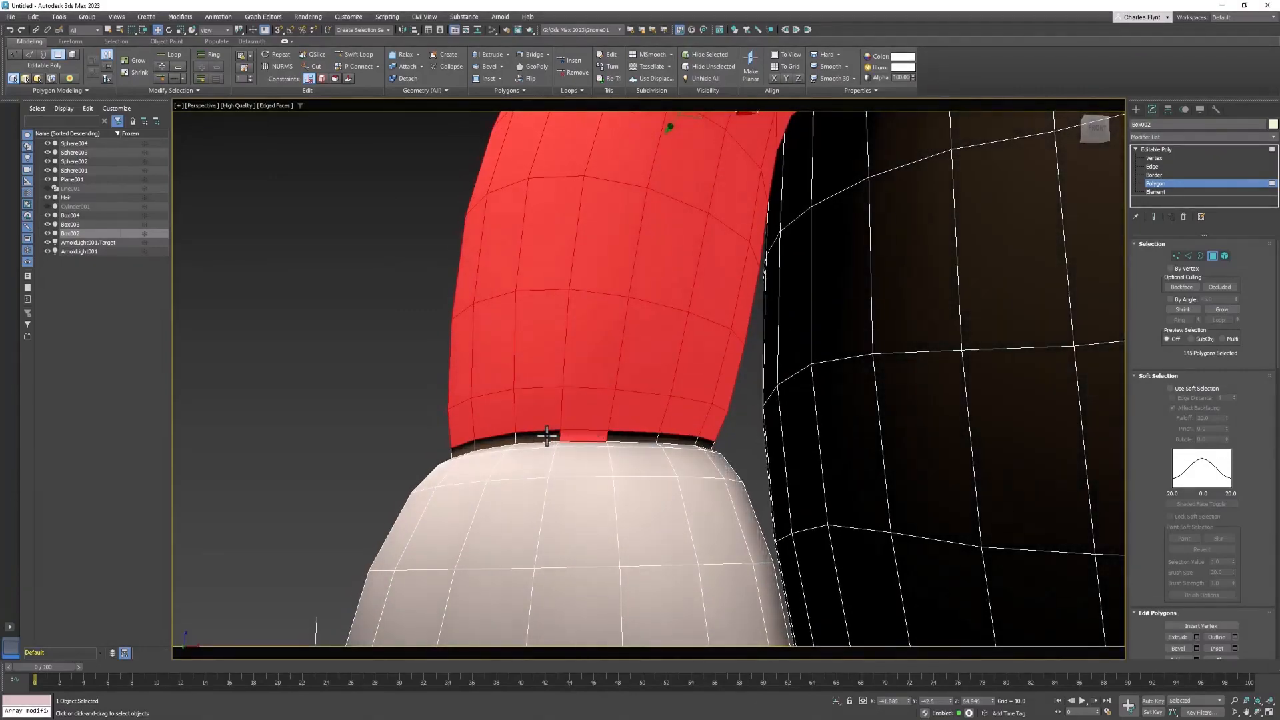
pyautogui.keyDown('shift'); pyautogui.click(546, 436); pyautogui.keyUp('shift')
pyautogui.scroll(-6, 732, 379)
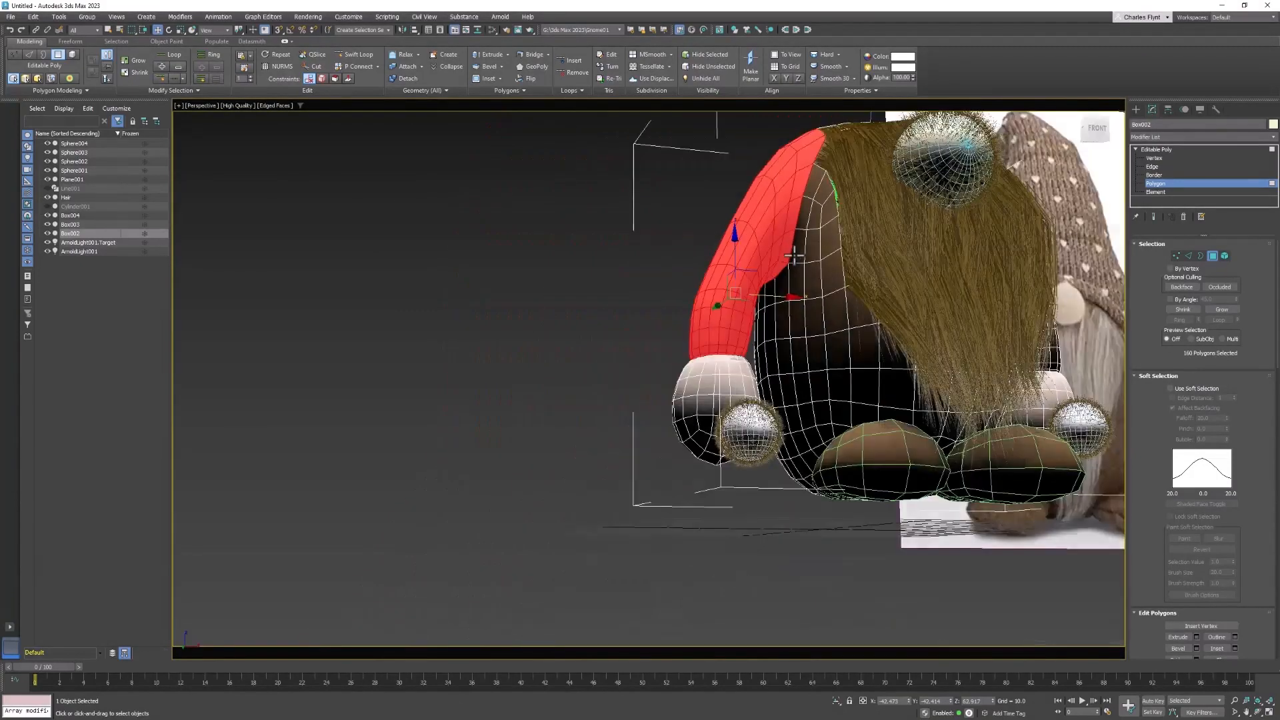
# - Apply a UVW Map modifier to the selected arm polygons and set its mapping to Cylindrical
pyautogui.keyDown('alt'); pyautogui.moveTo(794, 255); pyautogui.dragTo(728, 345, button='middle'); pyautogui.keyUp('alt')
pyautogui.moveTo(728, 345); pyautogui.dragTo(637, 364, button='middle')
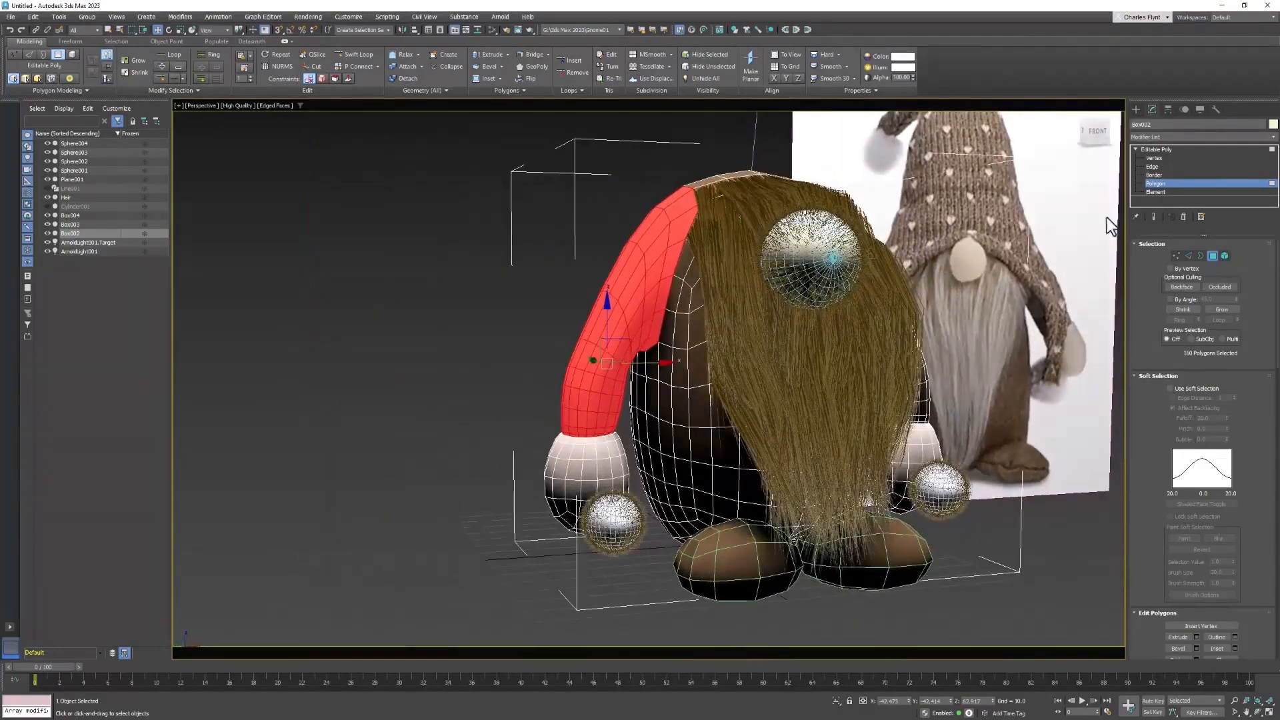
pyautogui.click(1198, 136)
pyautogui.scroll(-3, 1192, 534)
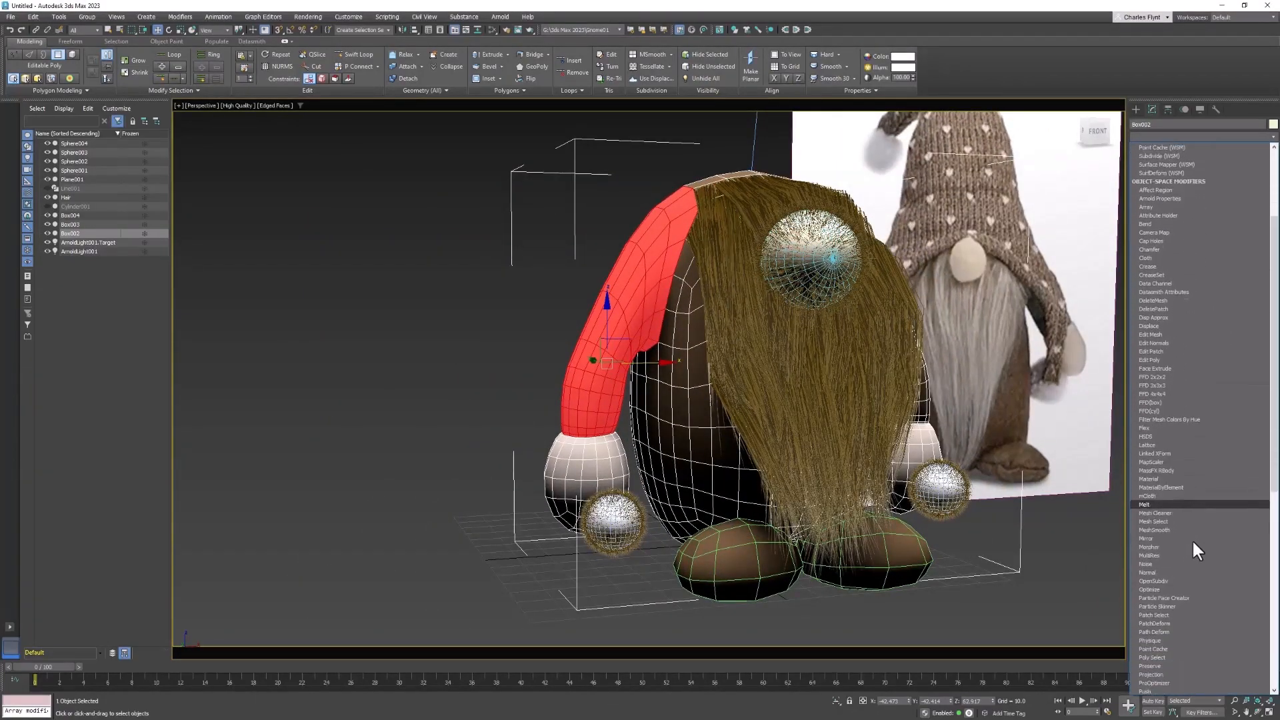
pyautogui.scroll(-15, 1191, 540)
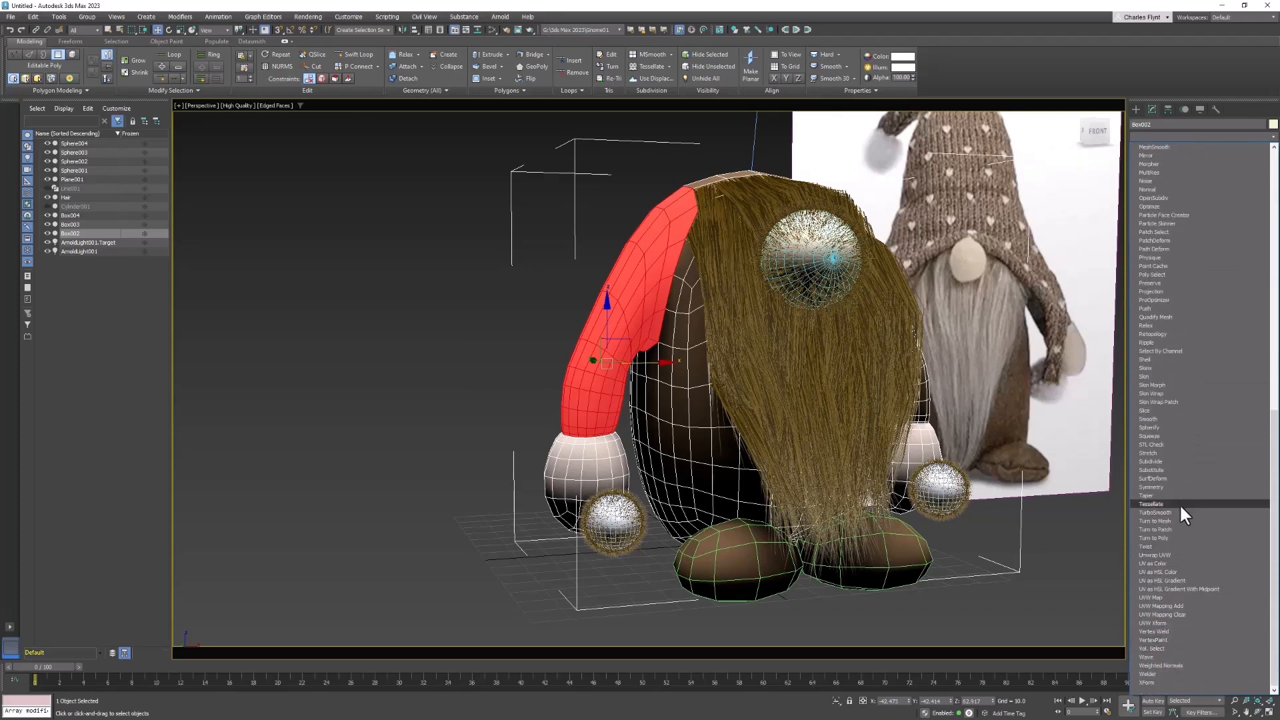
pyautogui.click(1195, 597)
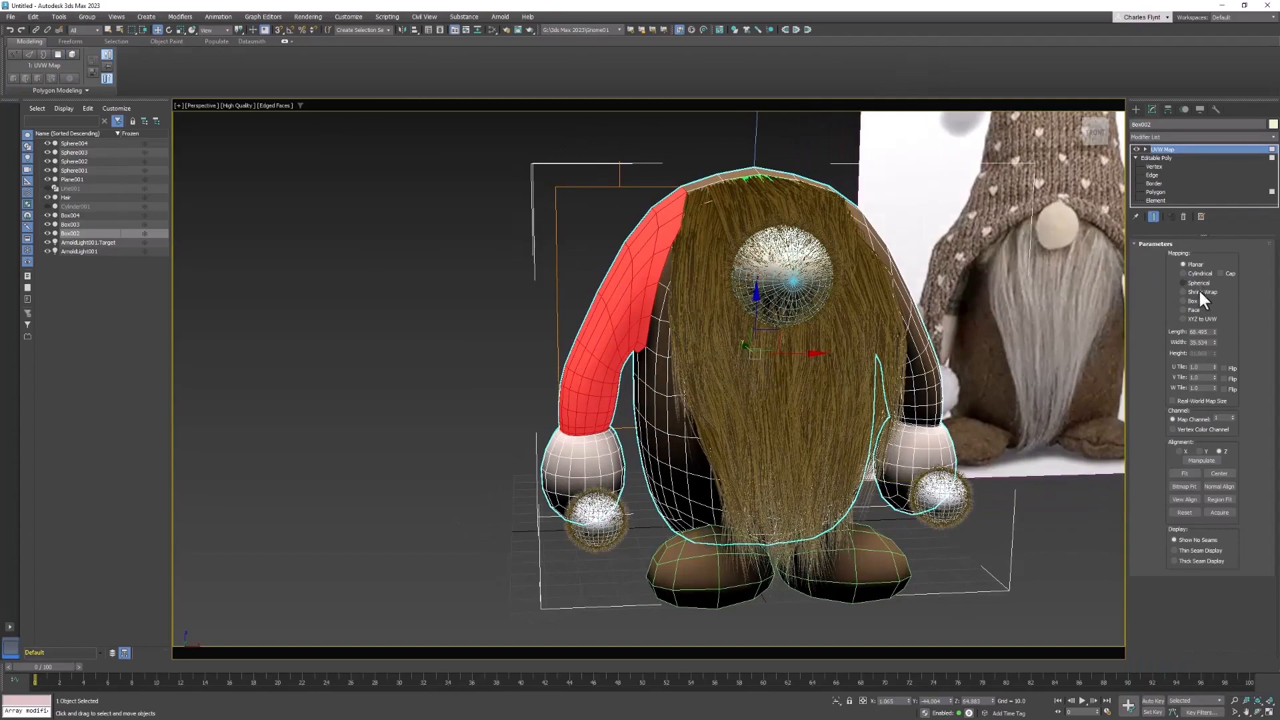
pyautogui.click(1185, 273)
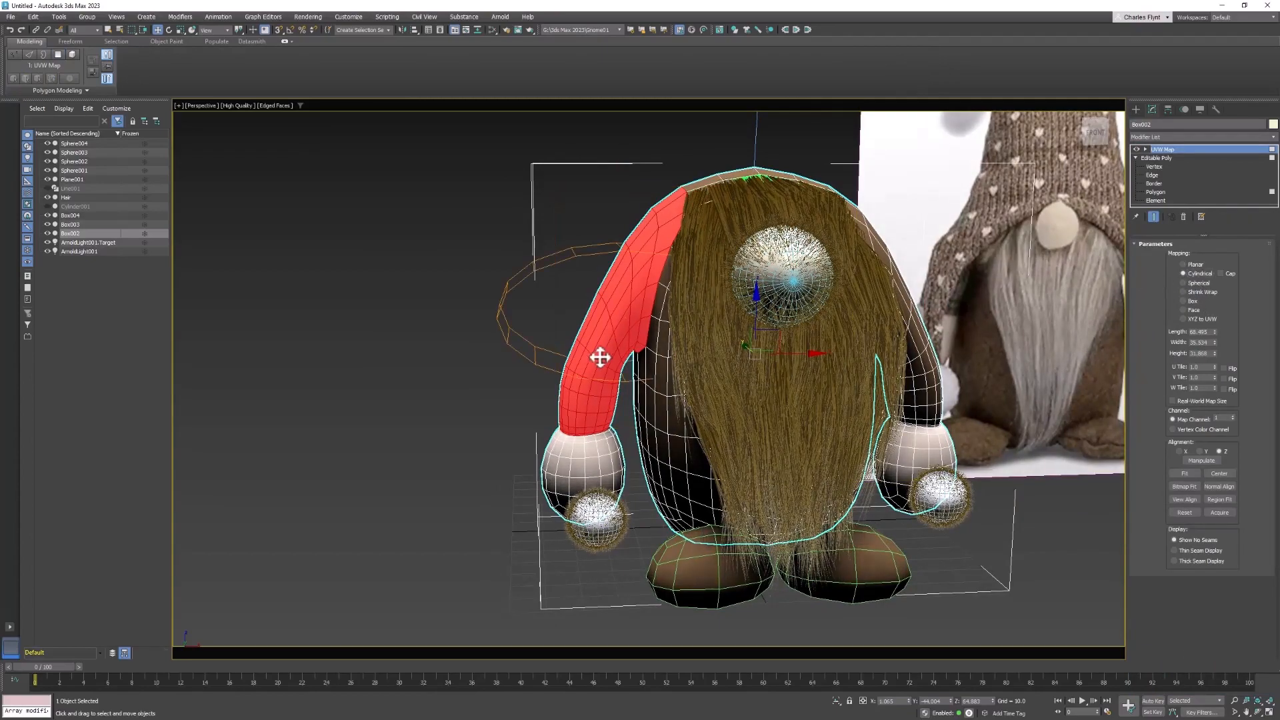
# - Align the arm's cylindrical mapping to the X axis
pyautogui.keyDown('alt'); pyautogui.moveTo(600, 358); pyautogui.dragTo(677, 354, button='middle'); pyautogui.keyUp('alt')
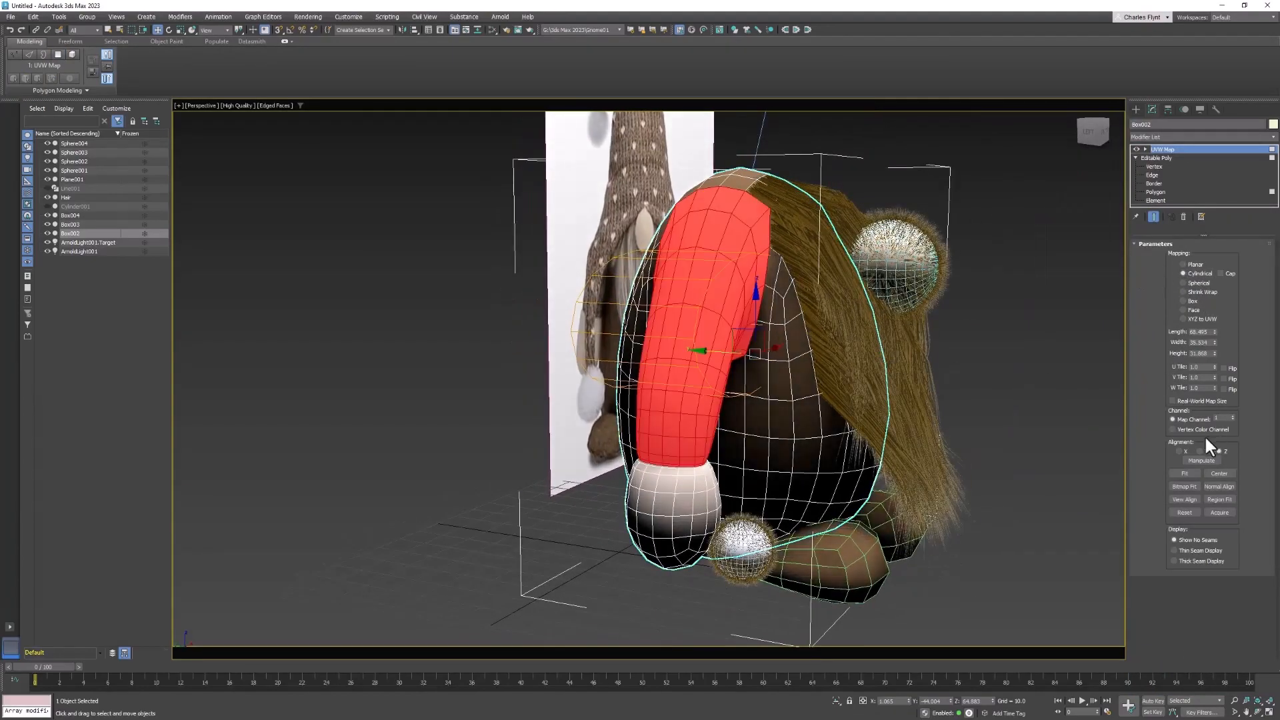
pyautogui.click(1199, 451)
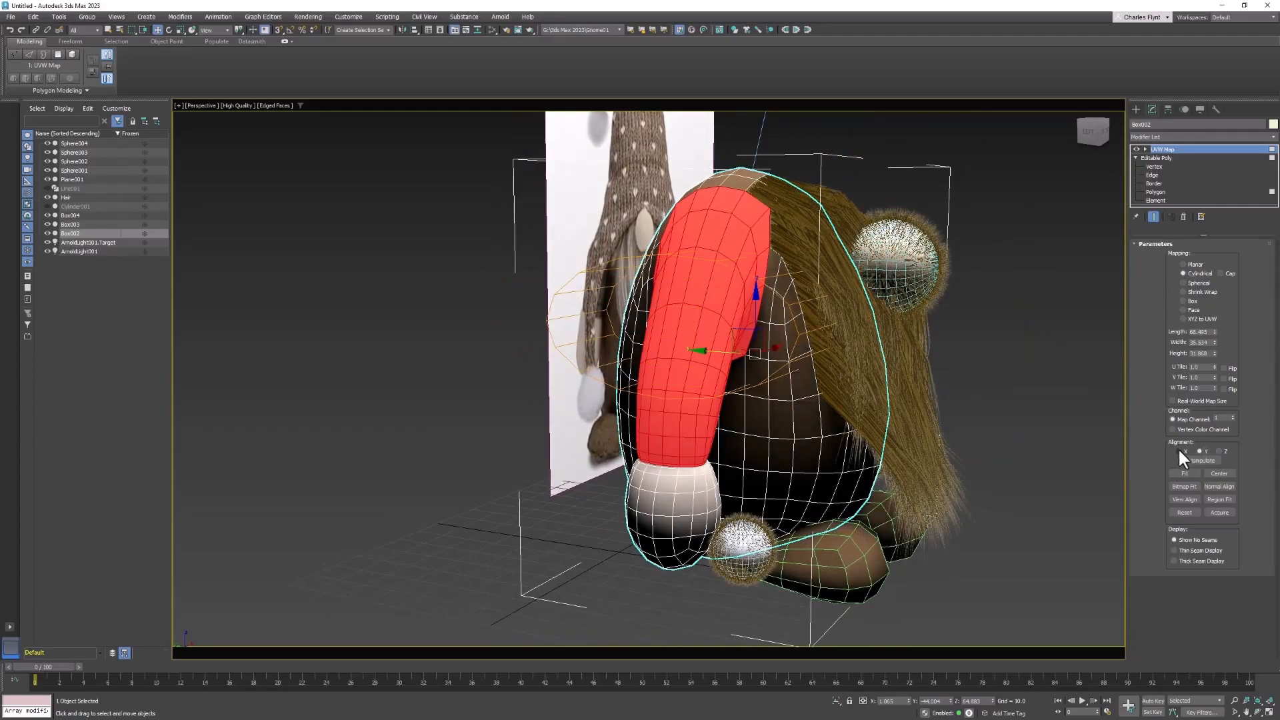
pyautogui.click(1180, 451)
# - Set the cylindrical mapping's length and width to 26 and raise its height to about 66.6
pyautogui.keyDown('alt'); pyautogui.moveTo(993, 437); pyautogui.dragTo(854, 433, button='middle'); pyautogui.keyUp('alt')
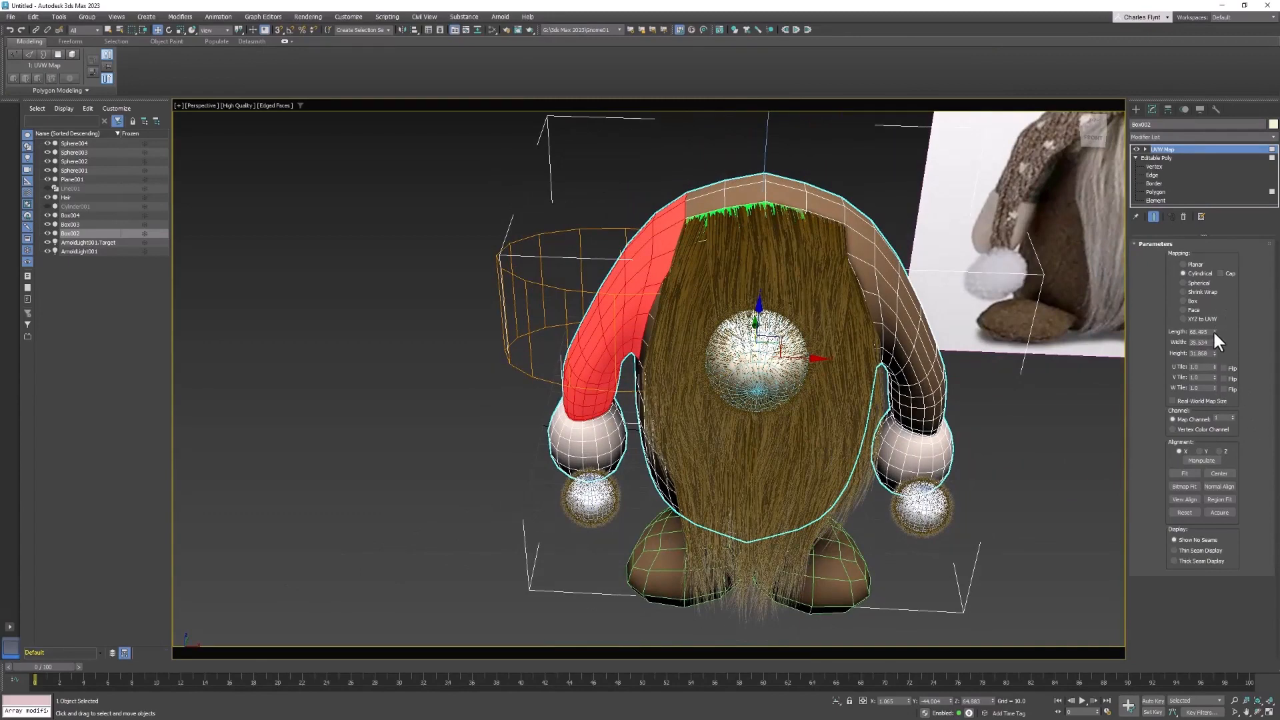
pyautogui.moveTo(1213, 331)
pyautogui.mouseDown()
pyautogui.moveTo(1222, 362)
pyautogui.moveTo(1214, 336)
pyautogui.mouseUp()
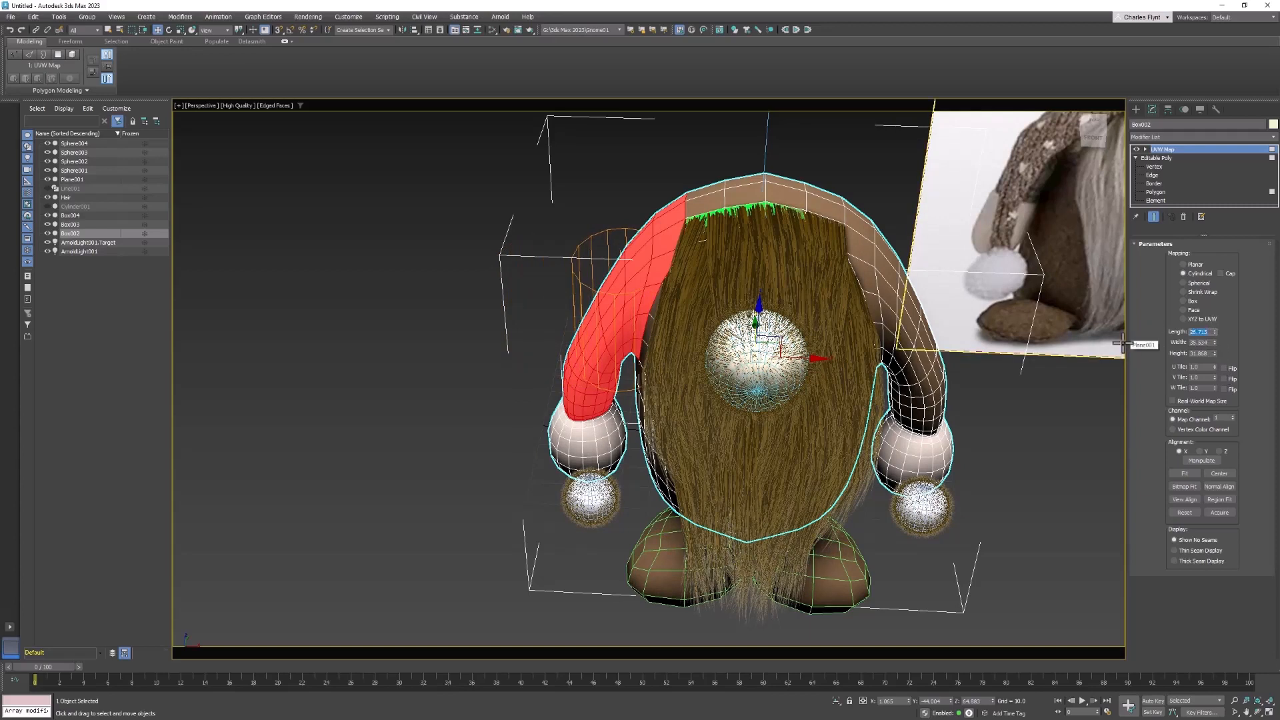
pyautogui.press('Tab')
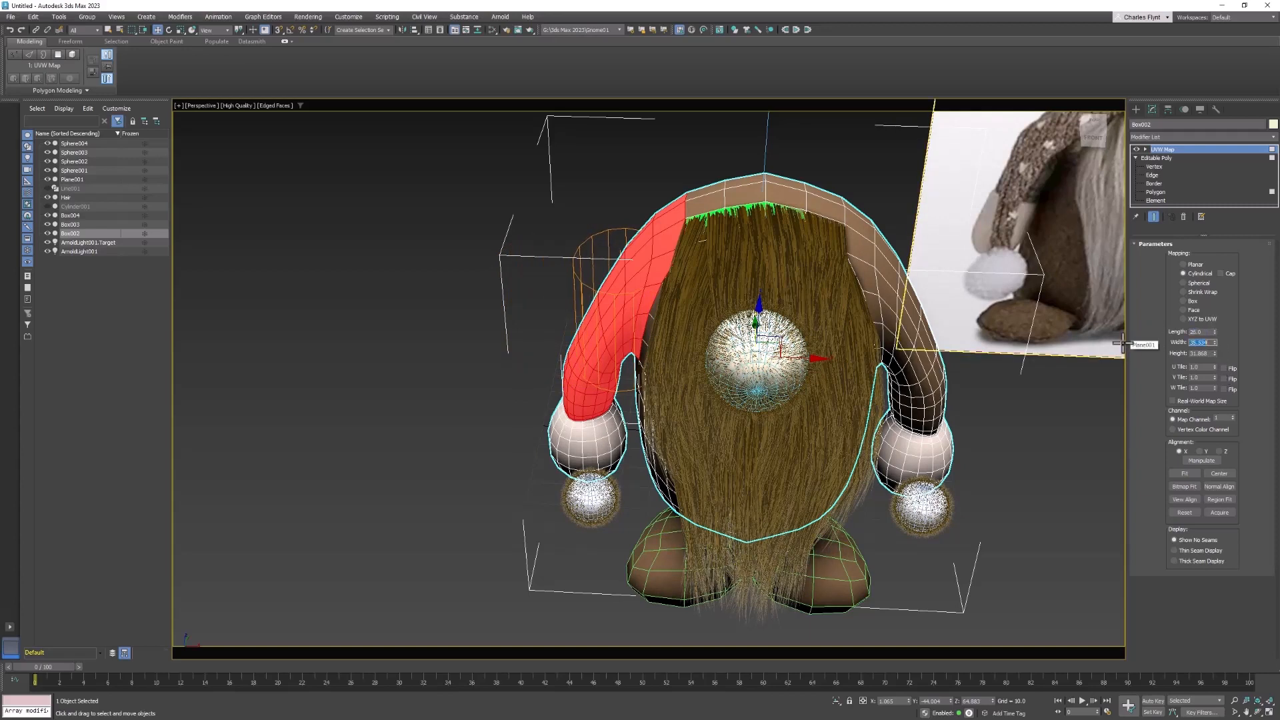
pyautogui.write('26')
pyautogui.press('Return')
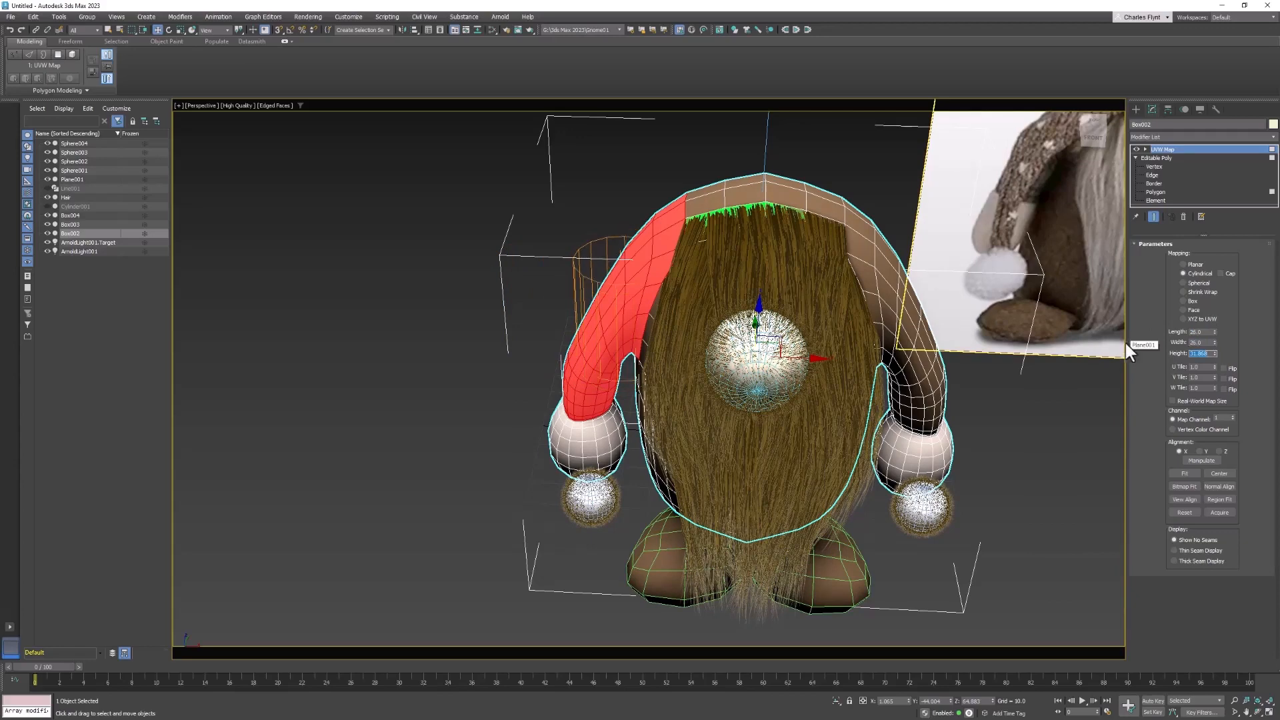
pyautogui.keyDown('alt'); pyautogui.moveTo(857, 322); pyautogui.dragTo(857, 298, button='middle'); pyautogui.keyUp('alt')
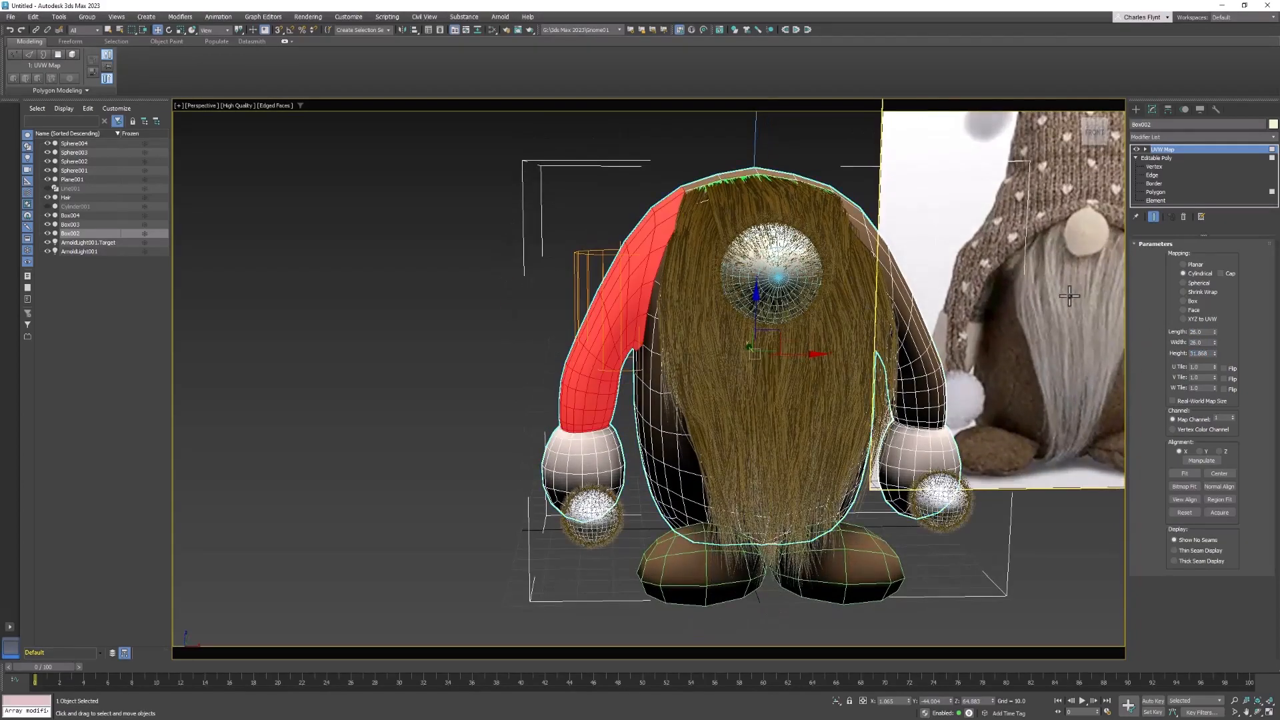
pyautogui.moveTo(1215, 352); pyautogui.dragTo(1234, 298)
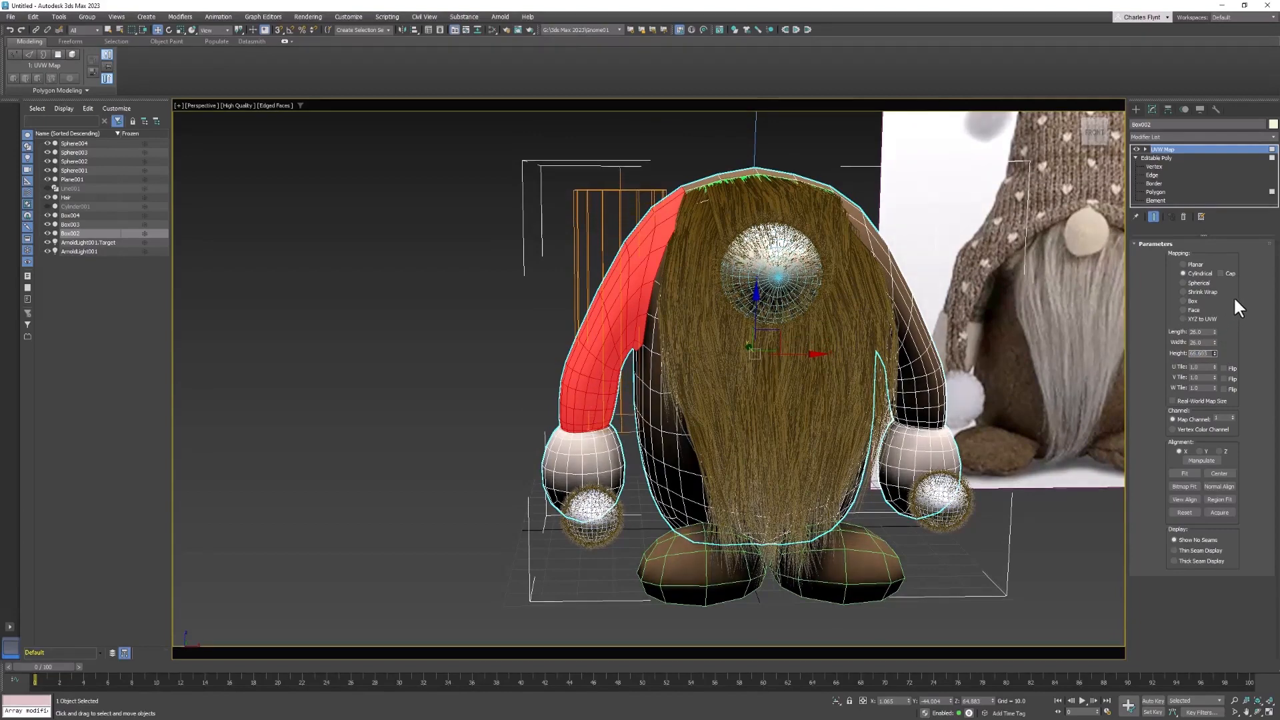
# - Rotate the UVW Map gizmo to follow the slope of the arm and increase its height to about 75.9
pyautogui.click(1151, 148)
pyautogui.click(1160, 157)
pyautogui.press('4')
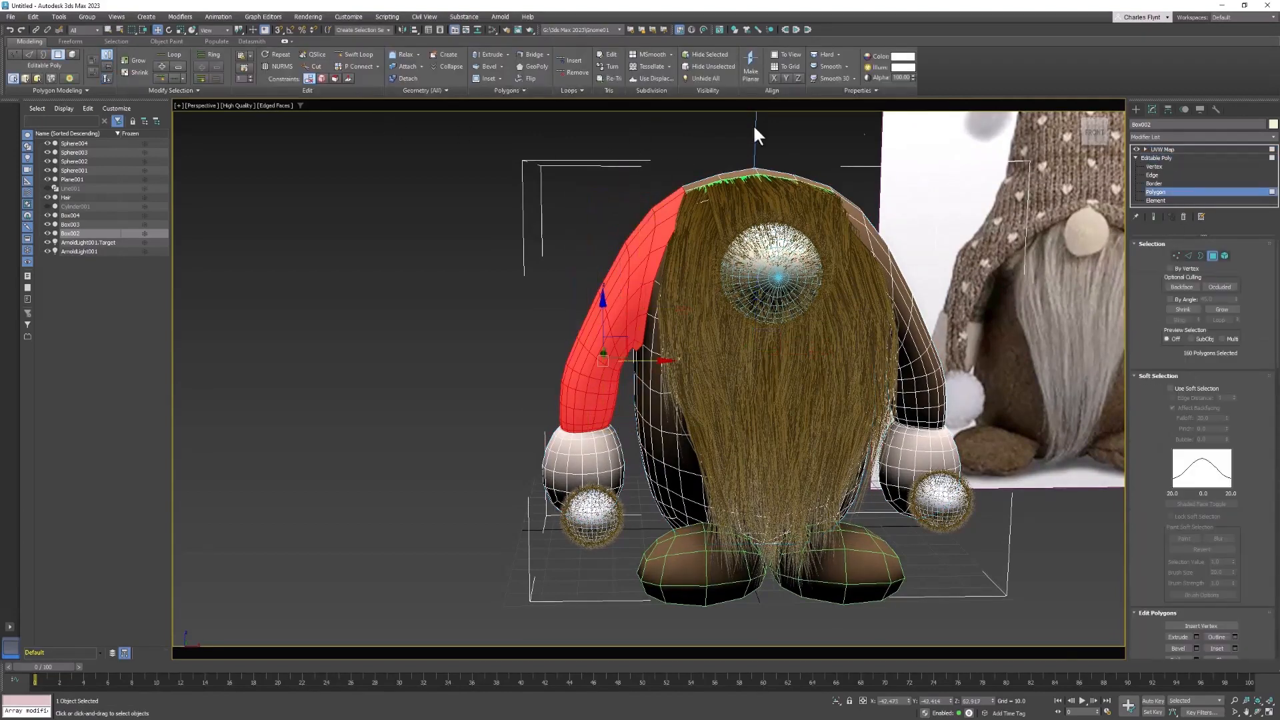
pyautogui.click(1154, 148)
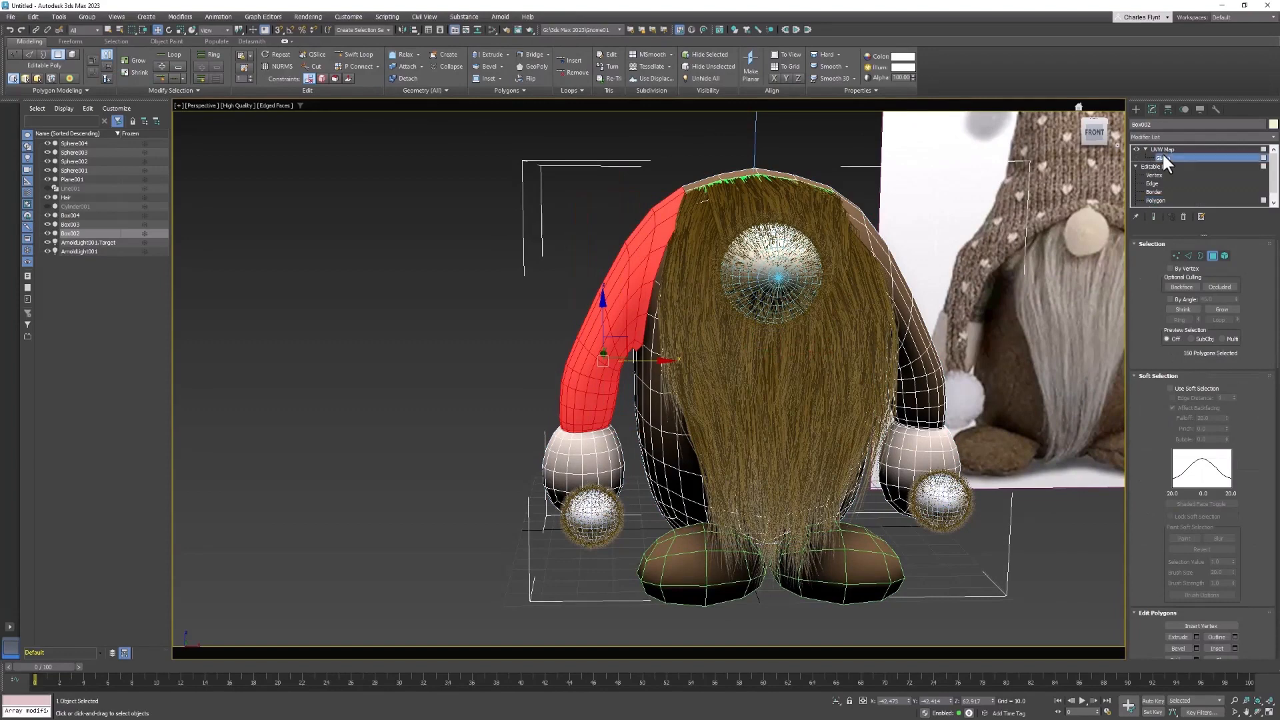
pyautogui.click(169, 29)
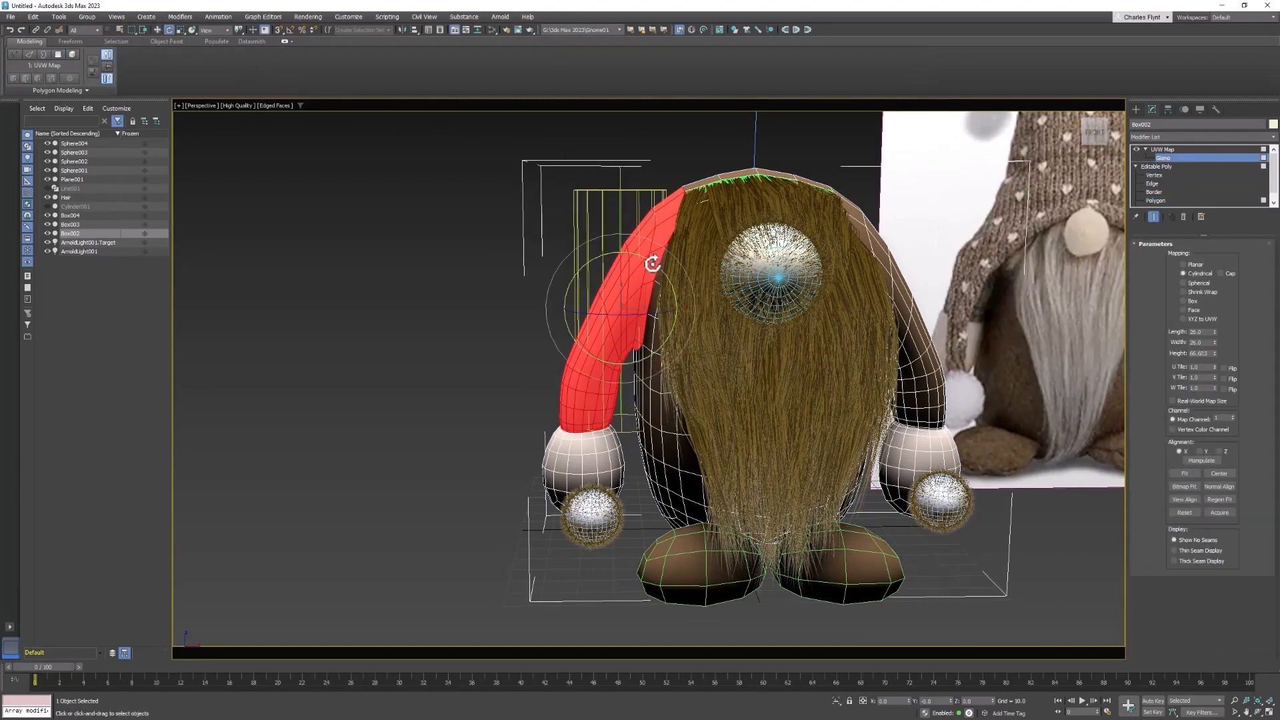
pyautogui.moveTo(653, 264); pyautogui.dragTo(674, 262)
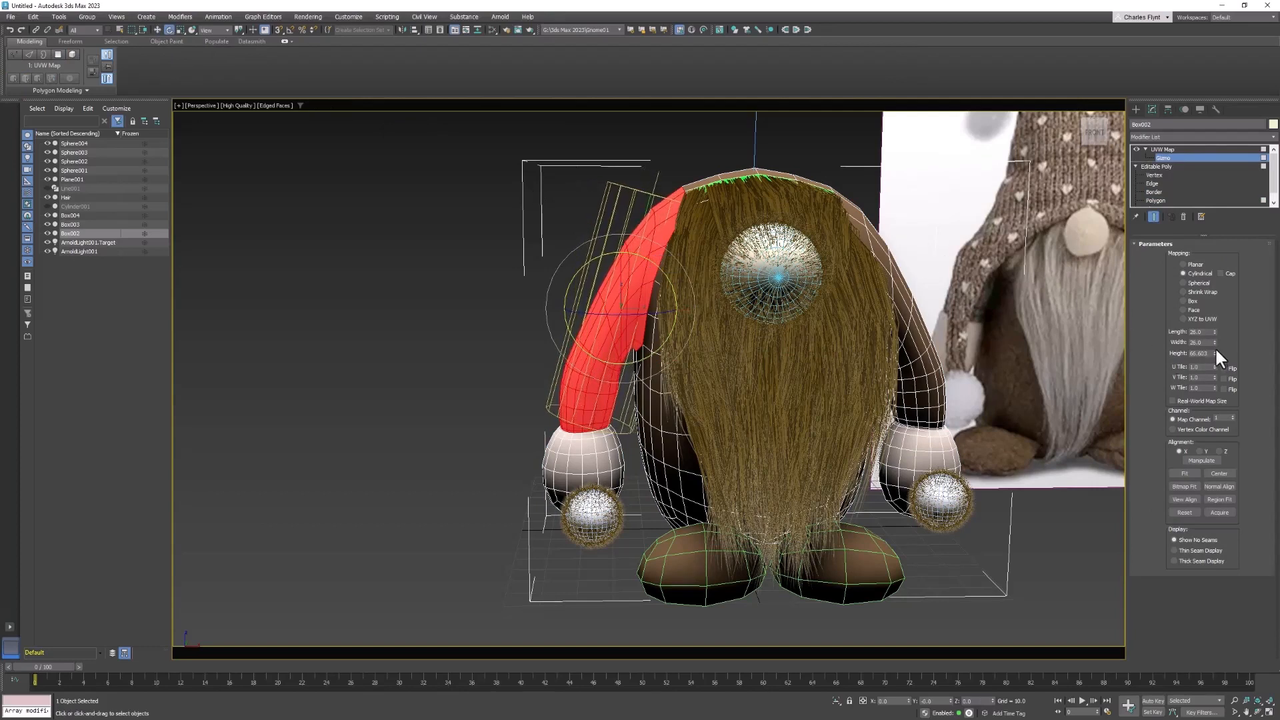
pyautogui.moveTo(1214, 350); pyautogui.dragTo(1215, 342)
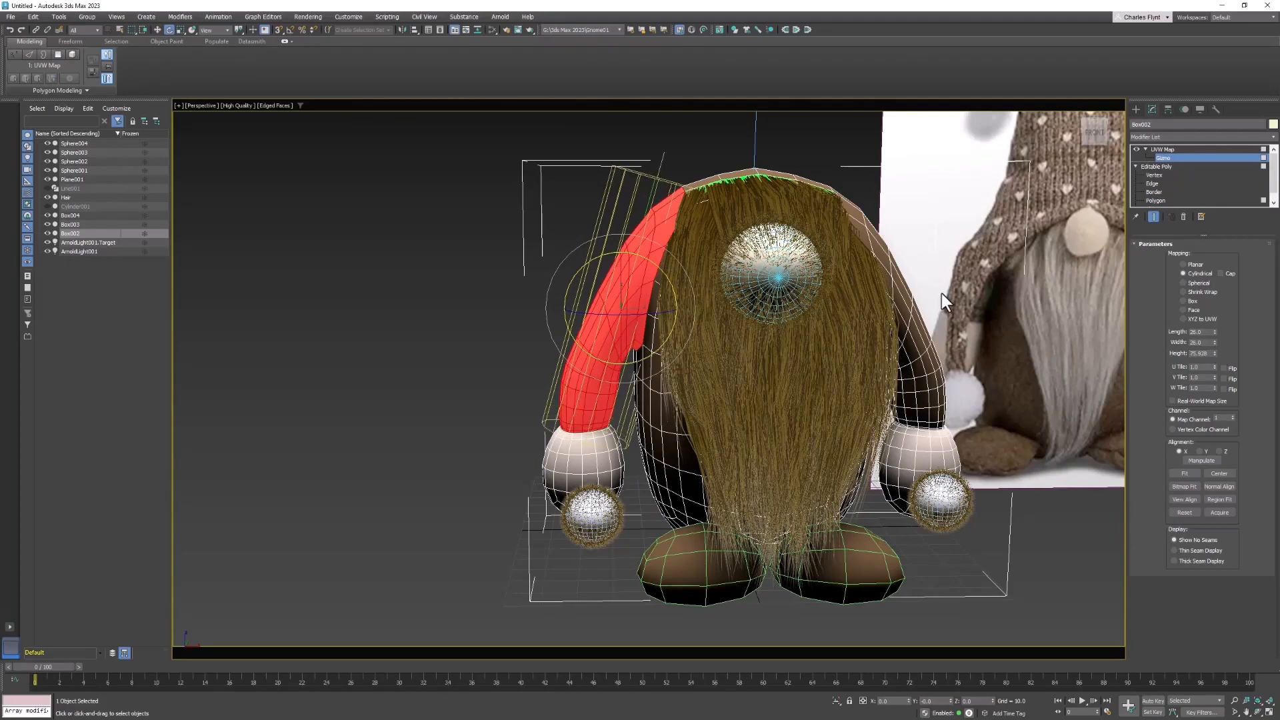
# - Add an Edit Poly modifier above the UVW Map on the body and enter its polygon level
pyautogui.moveTo(946, 300); pyautogui.dragTo(826, 285, button='middle')
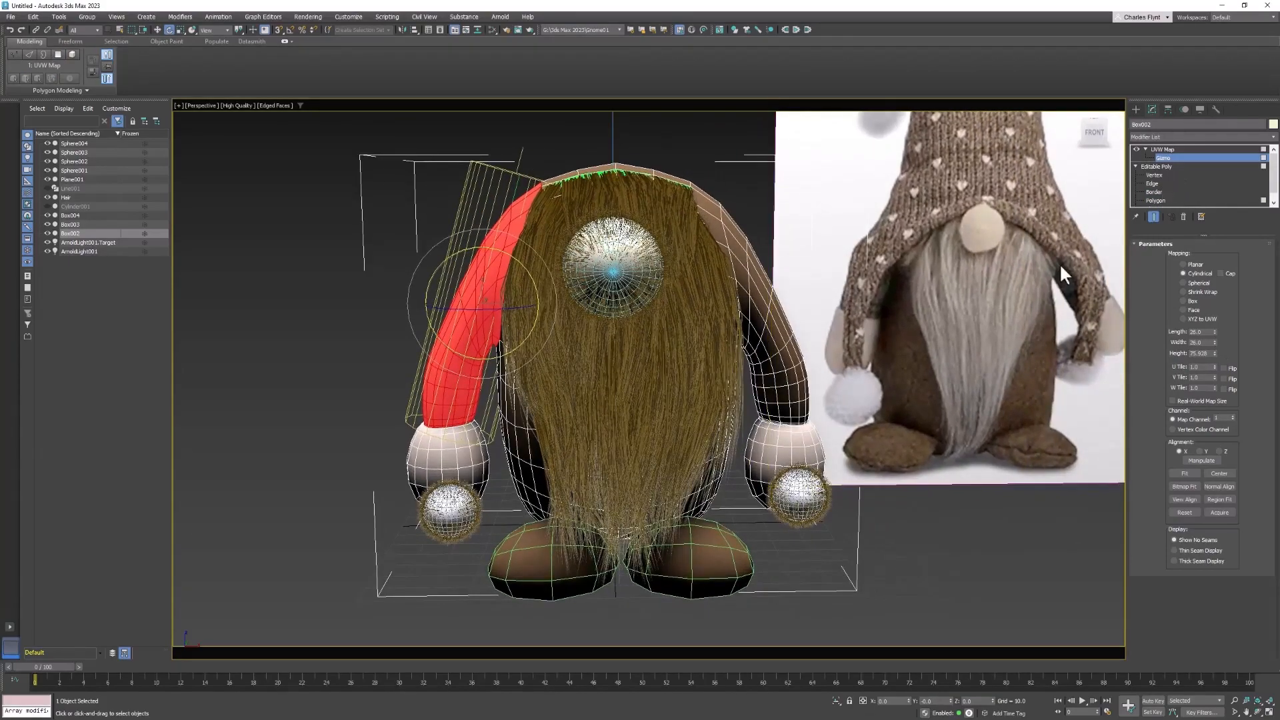
pyautogui.keyDown('alt'); pyautogui.moveTo(822, 360); pyautogui.dragTo(800, 369, button='middle'); pyautogui.keyUp('alt')
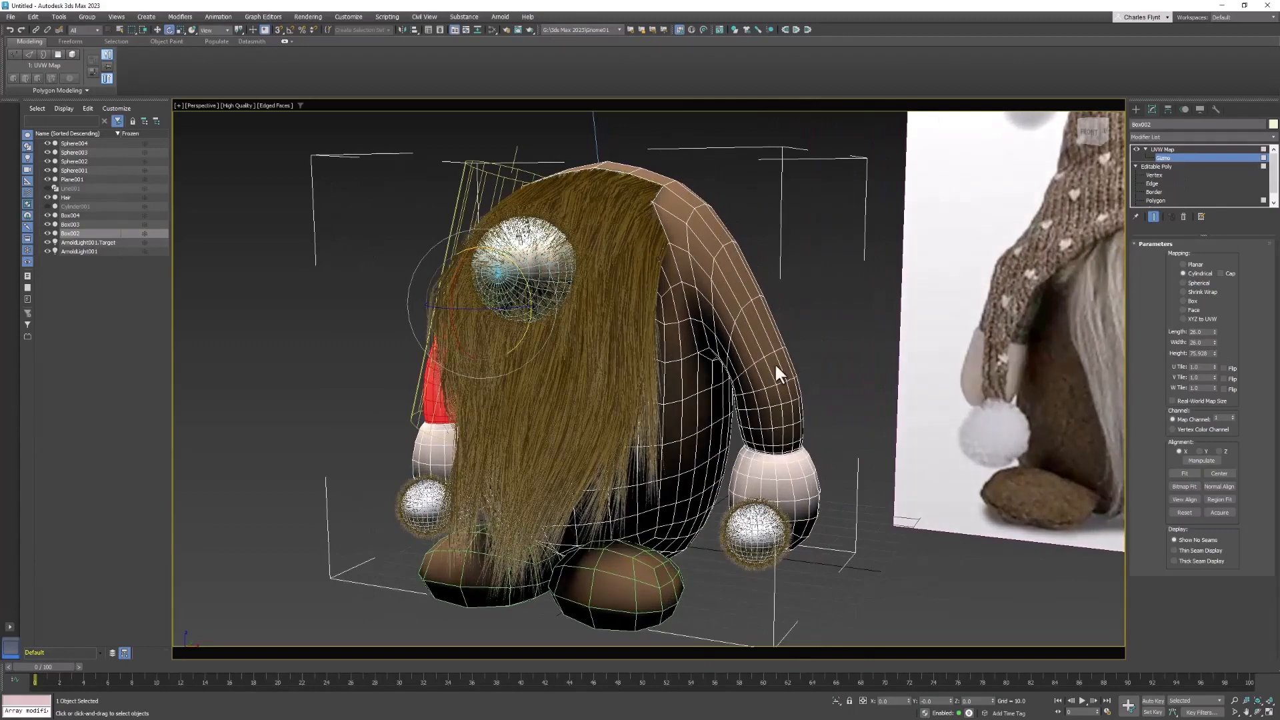
pyautogui.click(1182, 136)
pyautogui.click(1171, 481)
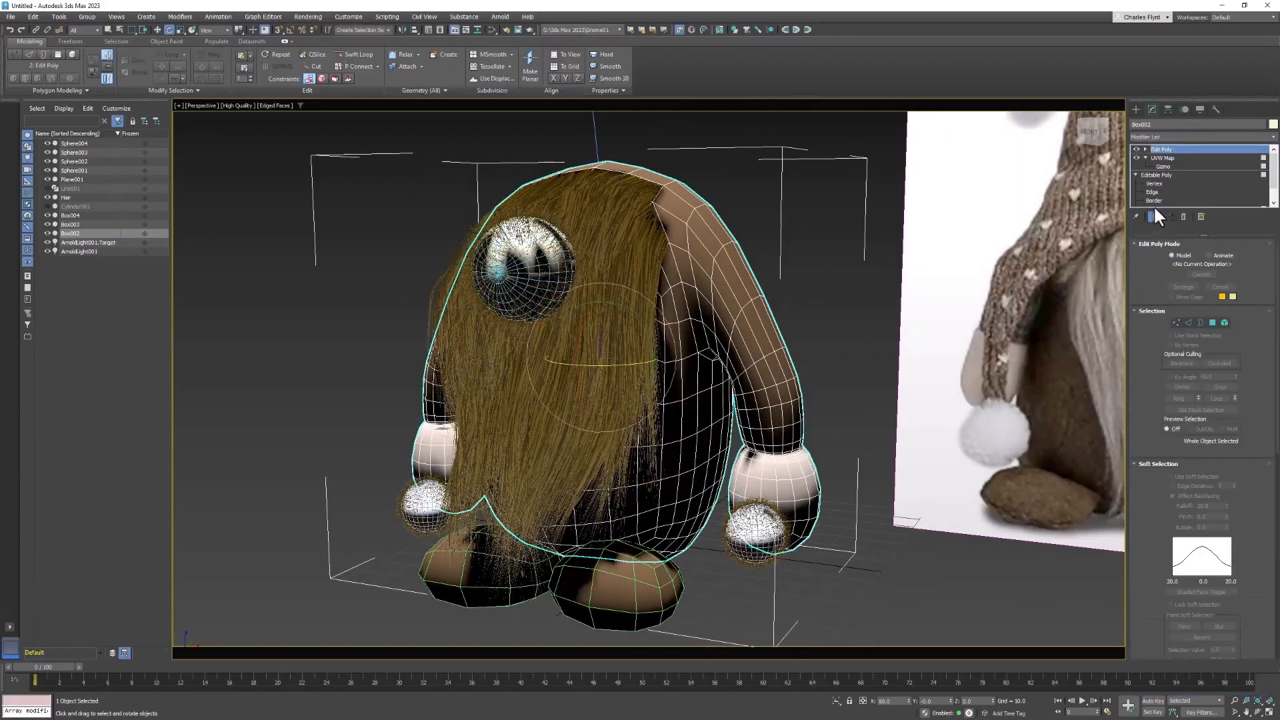
pyautogui.click(1213, 323)
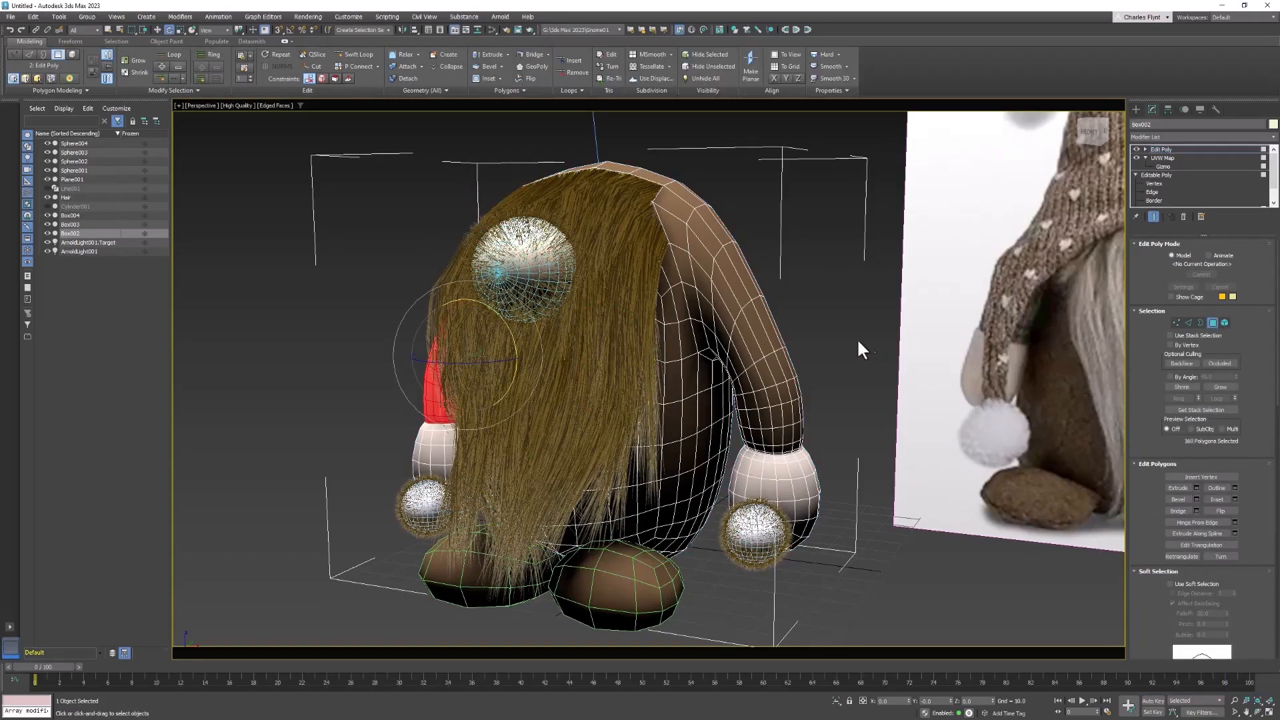
# - Select the ring of polygons around the middle of the gnome's other arm
pyautogui.click(767, 372)
pyautogui.keyDown('alt'); pyautogui.moveTo(772, 366); pyautogui.dragTo(373, 212, button='middle'); pyautogui.keyUp('alt')
pyautogui.click(109, 29)
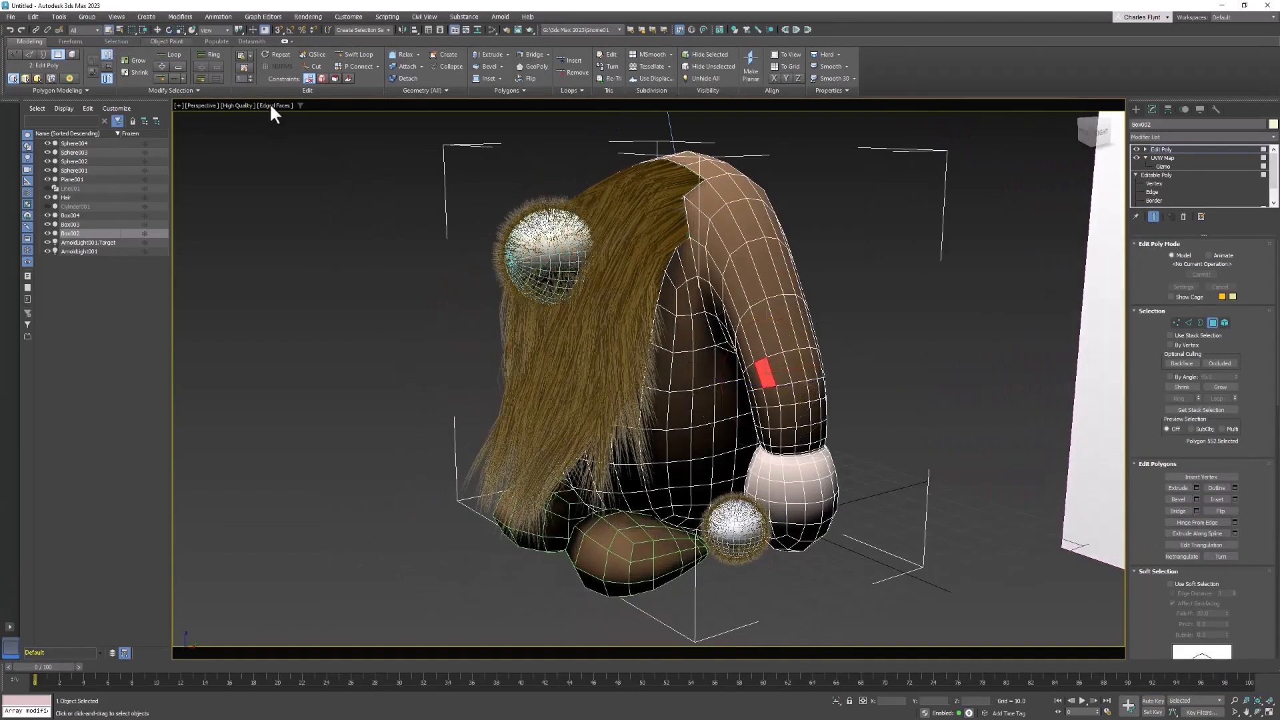
pyautogui.keyDown('shift'); pyautogui.click(779, 363); pyautogui.keyUp('shift')
pyautogui.keyDown('alt'); pyautogui.moveTo(858, 394); pyautogui.dragTo(932, 415, button='middle'); pyautogui.keyUp('alt')
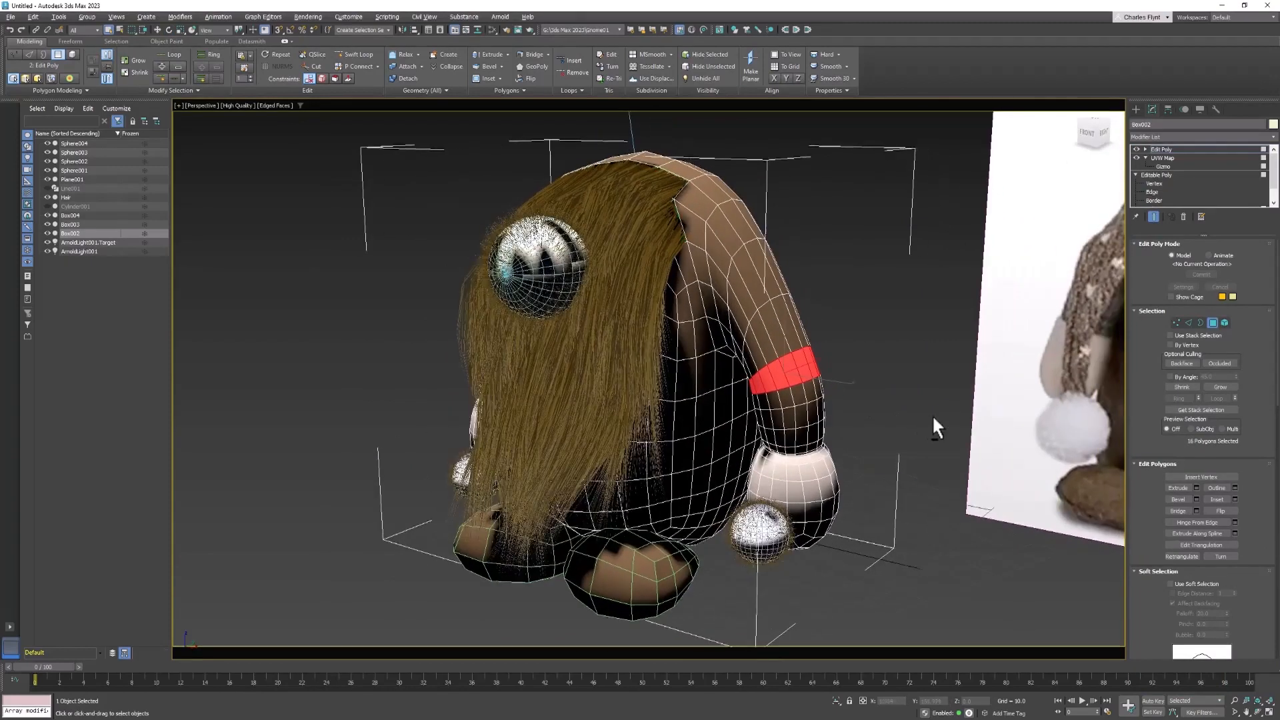
# - Grow the selection over the whole second arm and add the thin polygon loop at its wrist
pyautogui.click(1226, 385)
pyautogui.click(1227, 384)
pyautogui.click(1226, 385)
pyautogui.keyDown('alt'); pyautogui.moveTo(967, 377); pyautogui.dragTo(771, 423, button='middle'); pyautogui.keyUp('alt')
pyautogui.scroll(6, 800, 434)
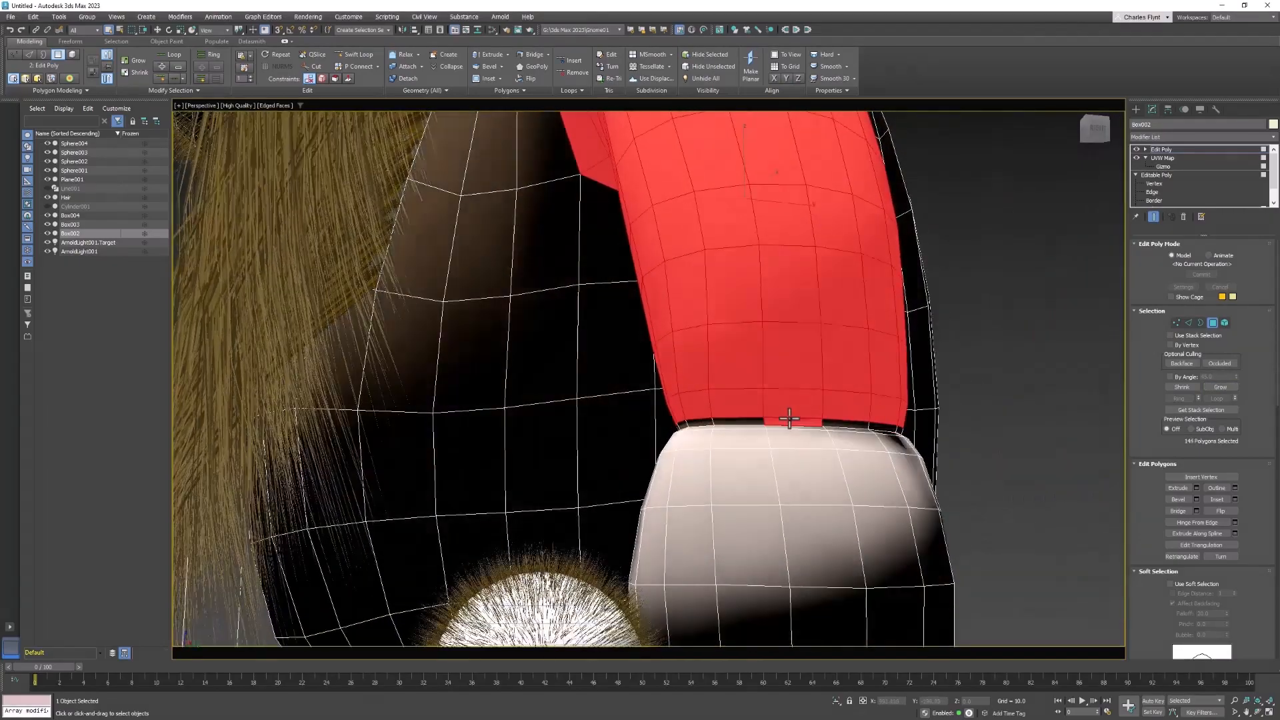
pyautogui.keyDown('shift'); pyautogui.click(789, 420); pyautogui.keyUp('shift')
pyautogui.scroll(-10, 1023, 409)
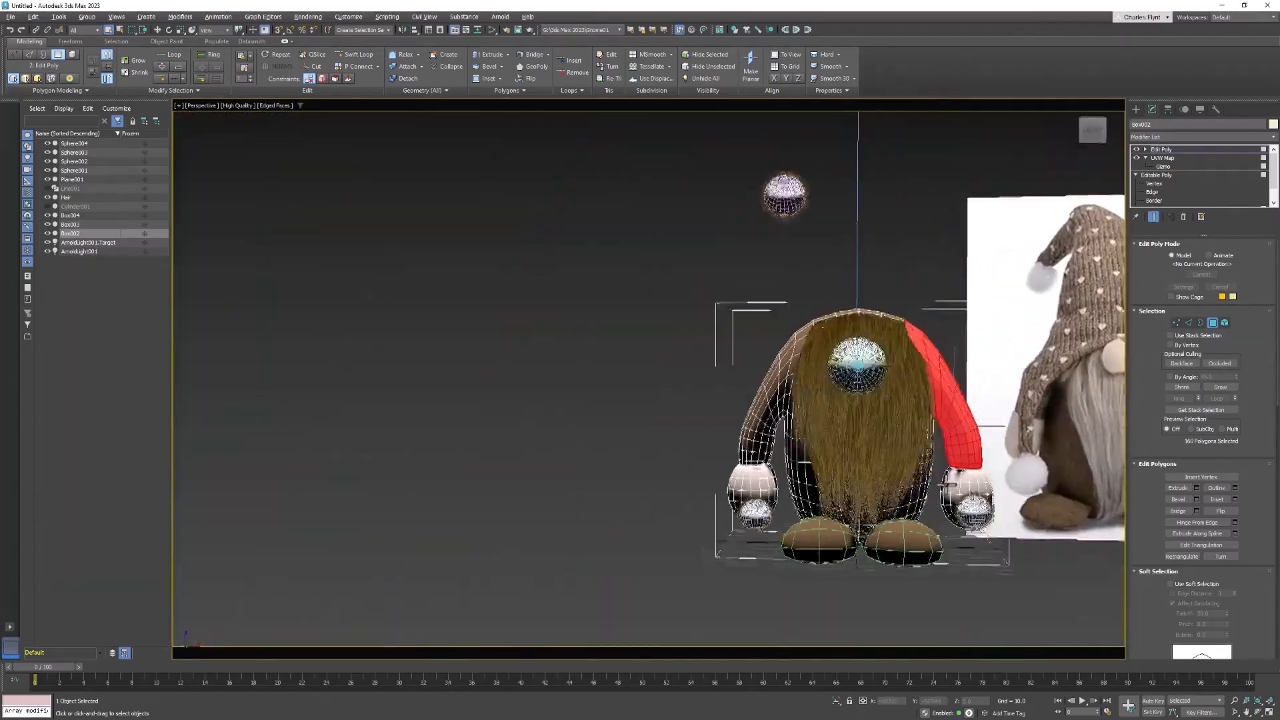
pyautogui.keyDown('alt'); pyautogui.moveTo(949, 486); pyautogui.dragTo(793, 393, button='middle'); pyautogui.keyUp('alt')
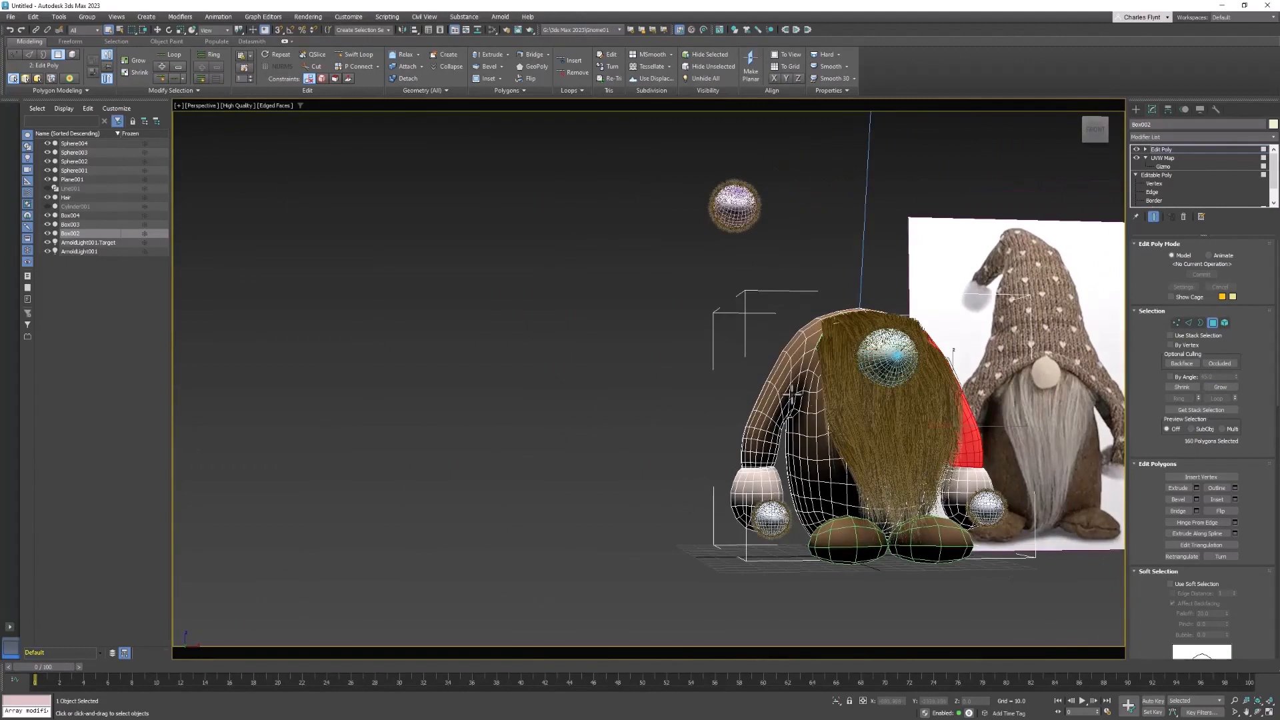
# - Cut the UVW Map from the body's modifier stack and paste it above the Edit Poly modifier
pyautogui.rightClick(1184, 158)
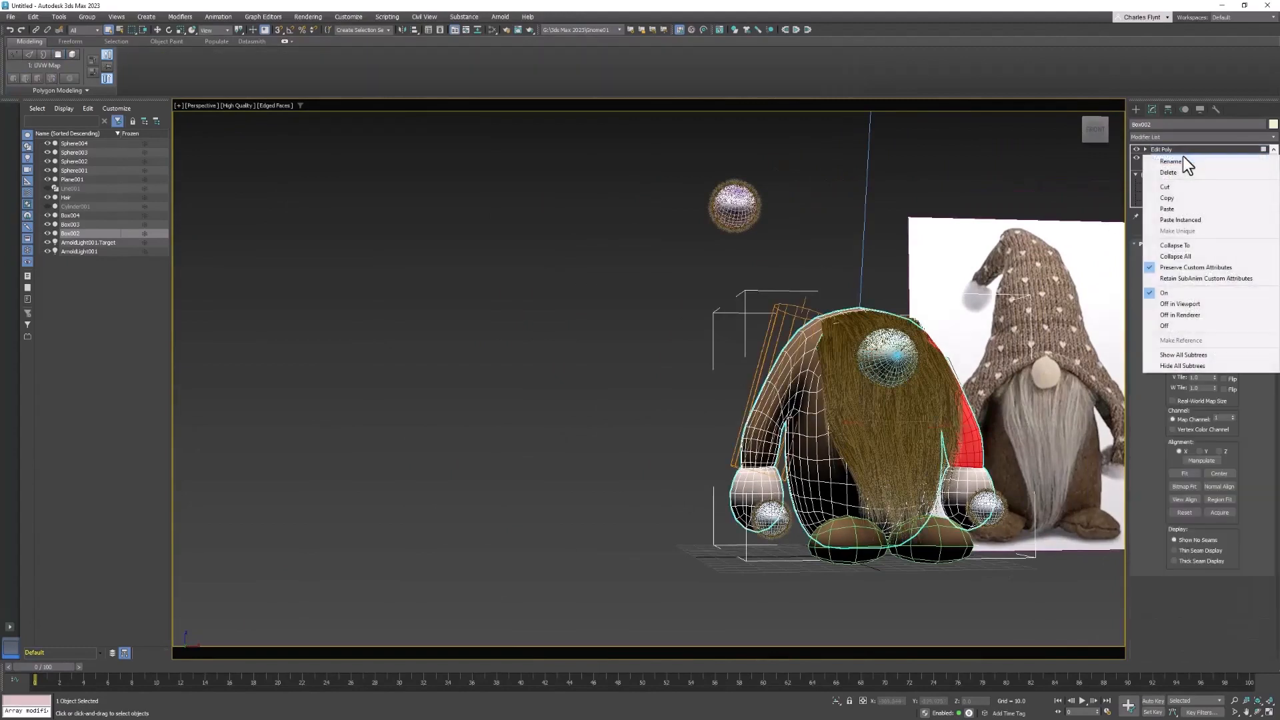
pyautogui.click(1198, 189)
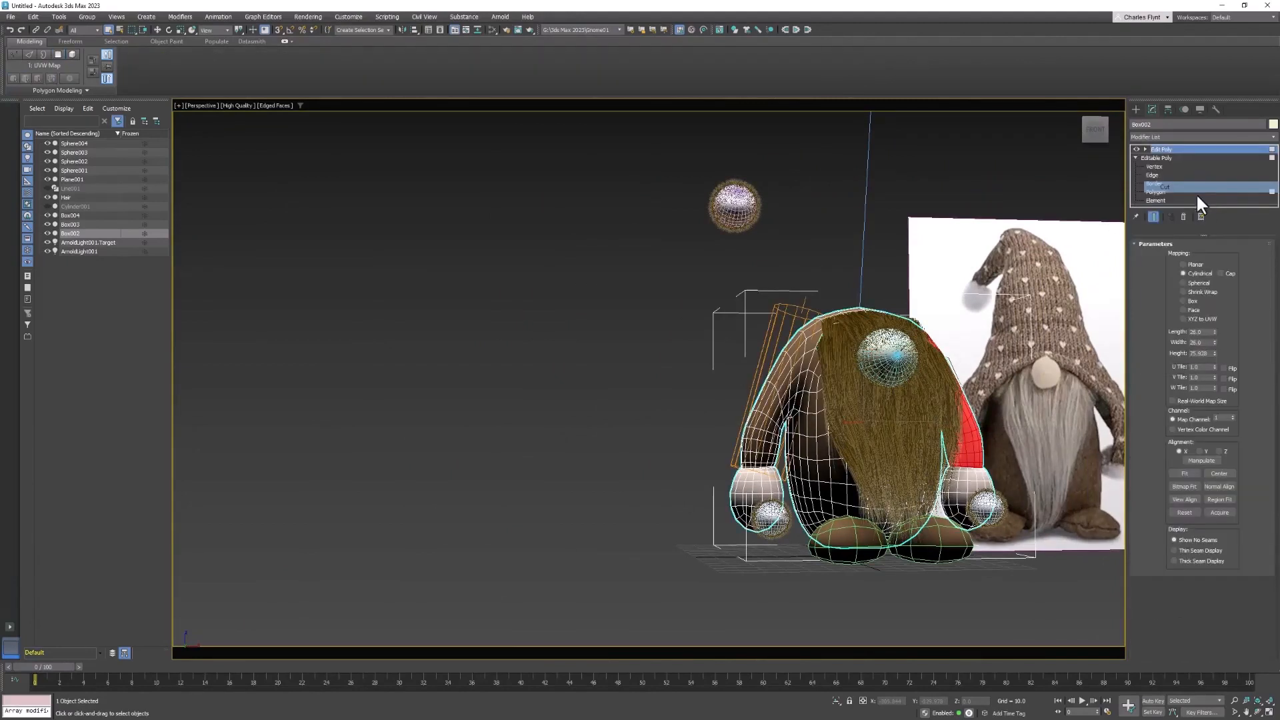
pyautogui.rightClick(1189, 148)
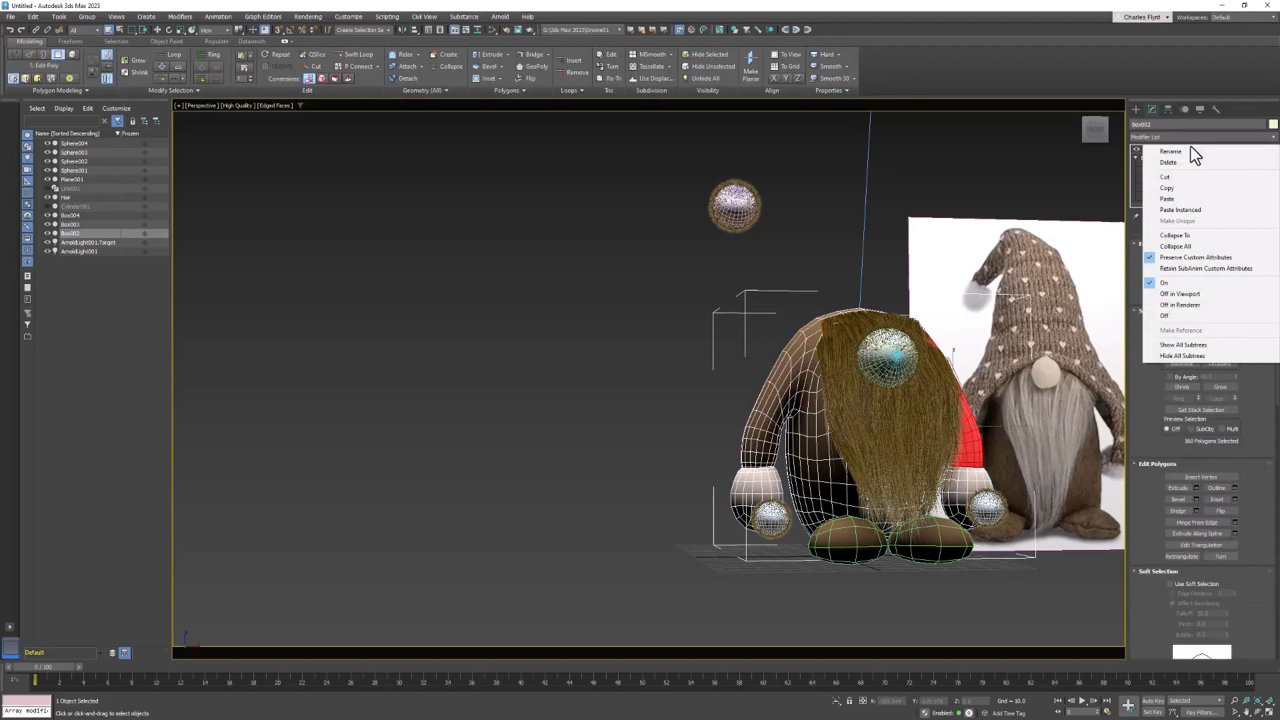
pyautogui.click(1203, 199)
# - Move the pasted UVW Map's gizmo over to the other arm and rotate it to follow that arm's slope
pyautogui.moveTo(992, 345); pyautogui.dragTo(966, 358, button='middle')
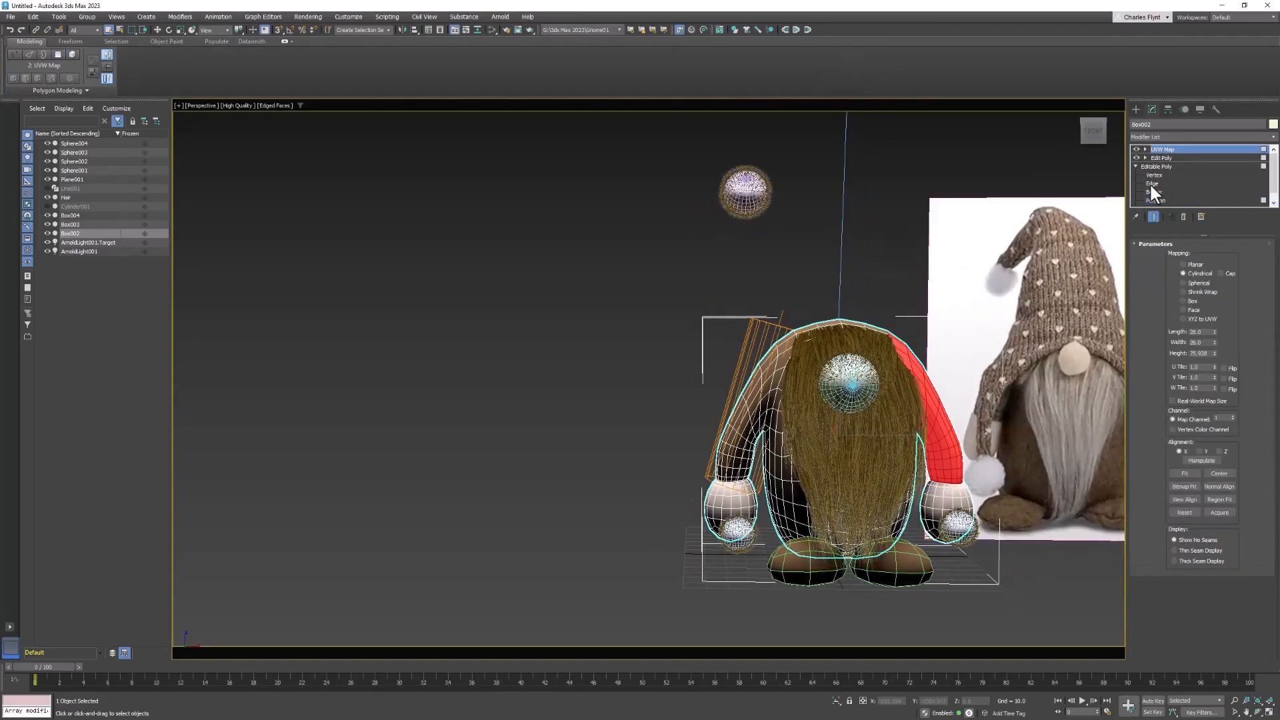
pyautogui.click(1146, 149)
pyautogui.click(1163, 158)
pyautogui.press('w')
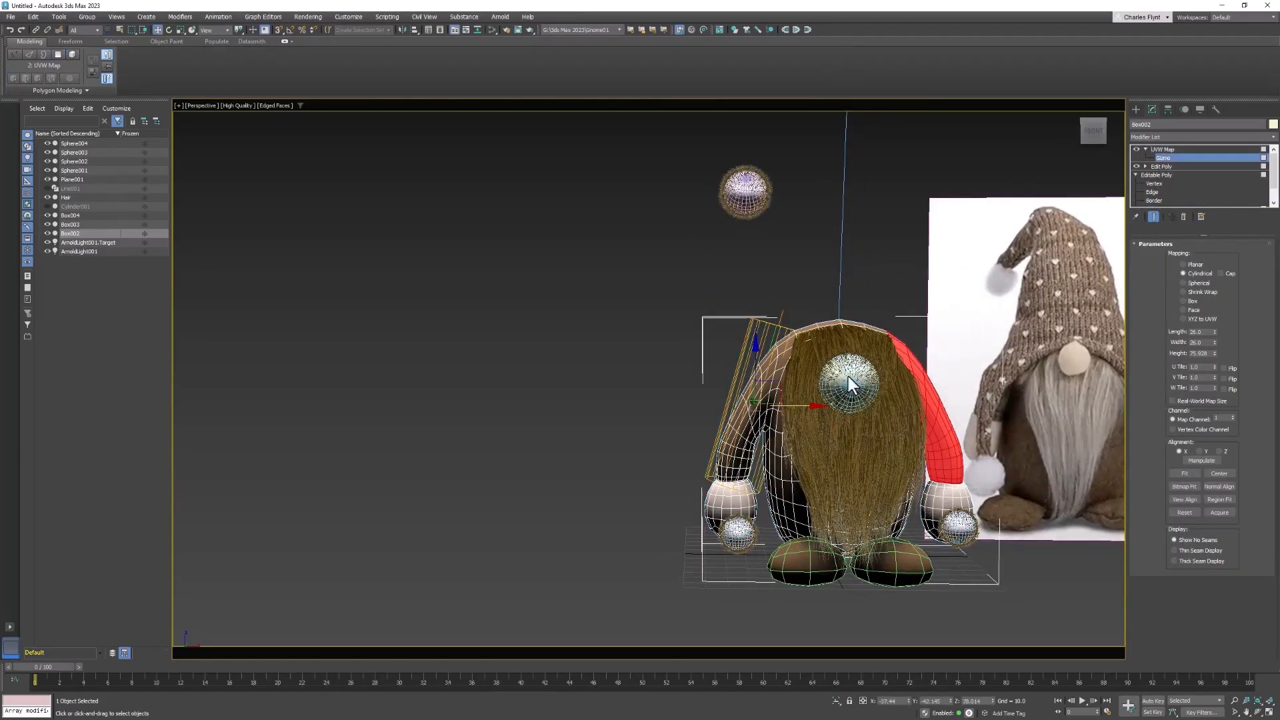
pyautogui.moveTo(814, 408); pyautogui.dragTo(1003, 410)
pyautogui.click(169, 29)
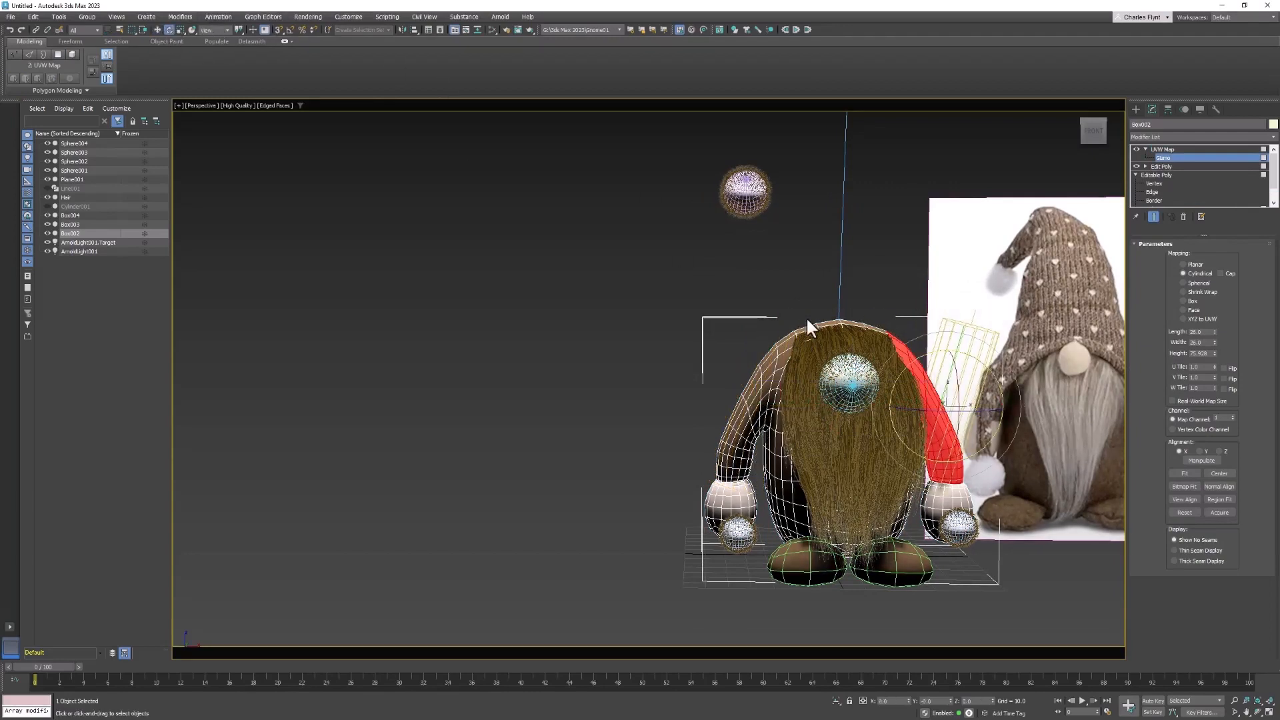
pyautogui.moveTo(914, 362); pyautogui.dragTo(894, 379)
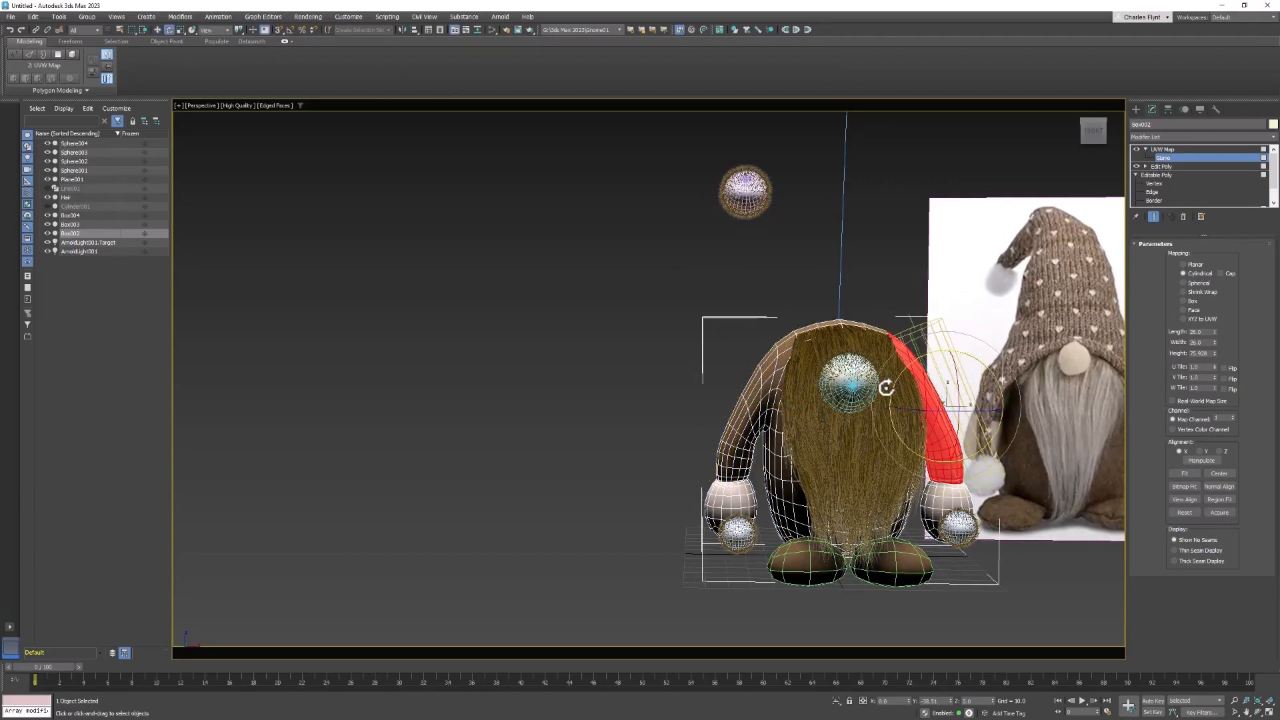
pyautogui.click(157, 29)
pyautogui.moveTo(1003, 407); pyautogui.dragTo(980, 421)
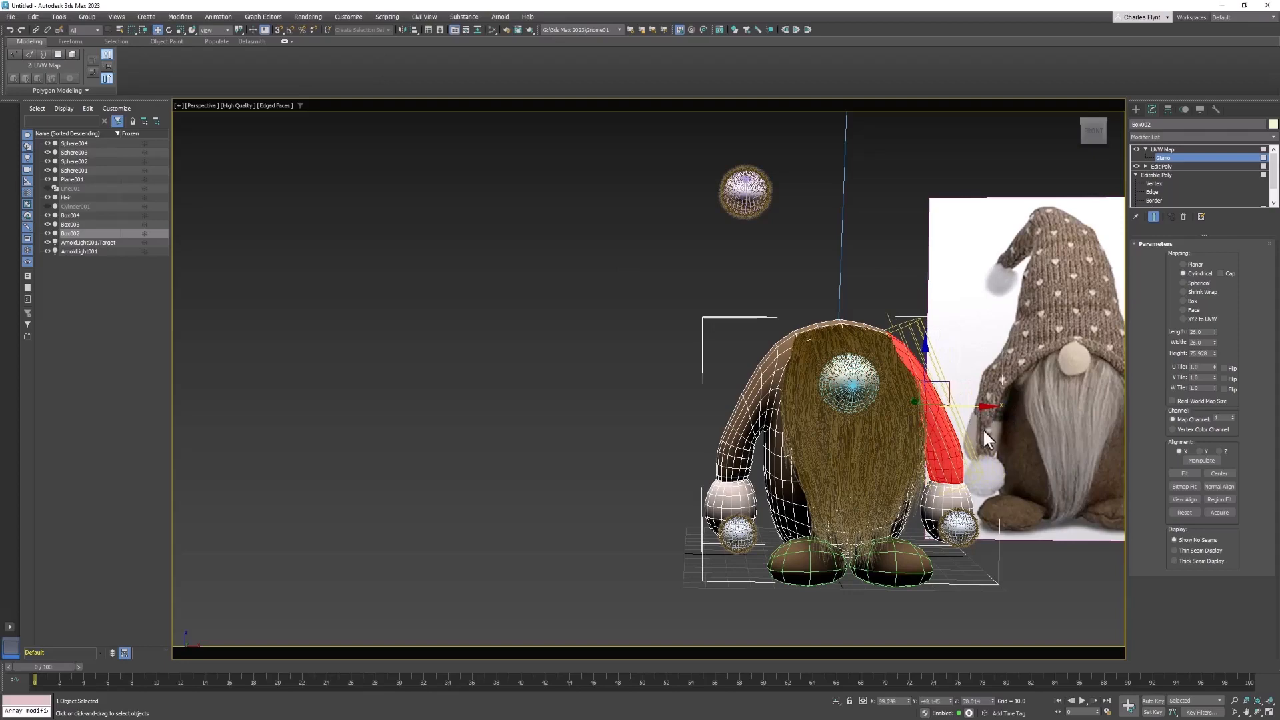
# - Leave the gizmo level and add another Edit Poly modifier above the UVW Map on the body
pyautogui.click(1170, 150)
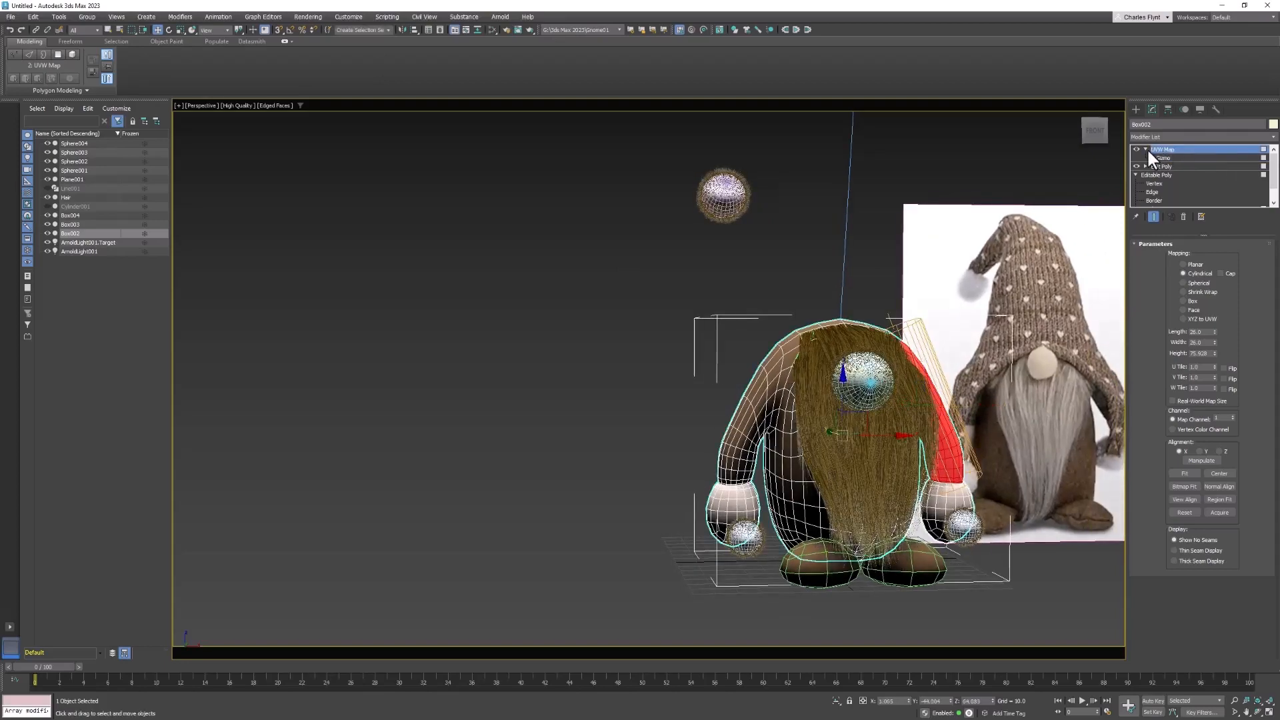
pyautogui.click(1146, 149)
pyautogui.click(1135, 166)
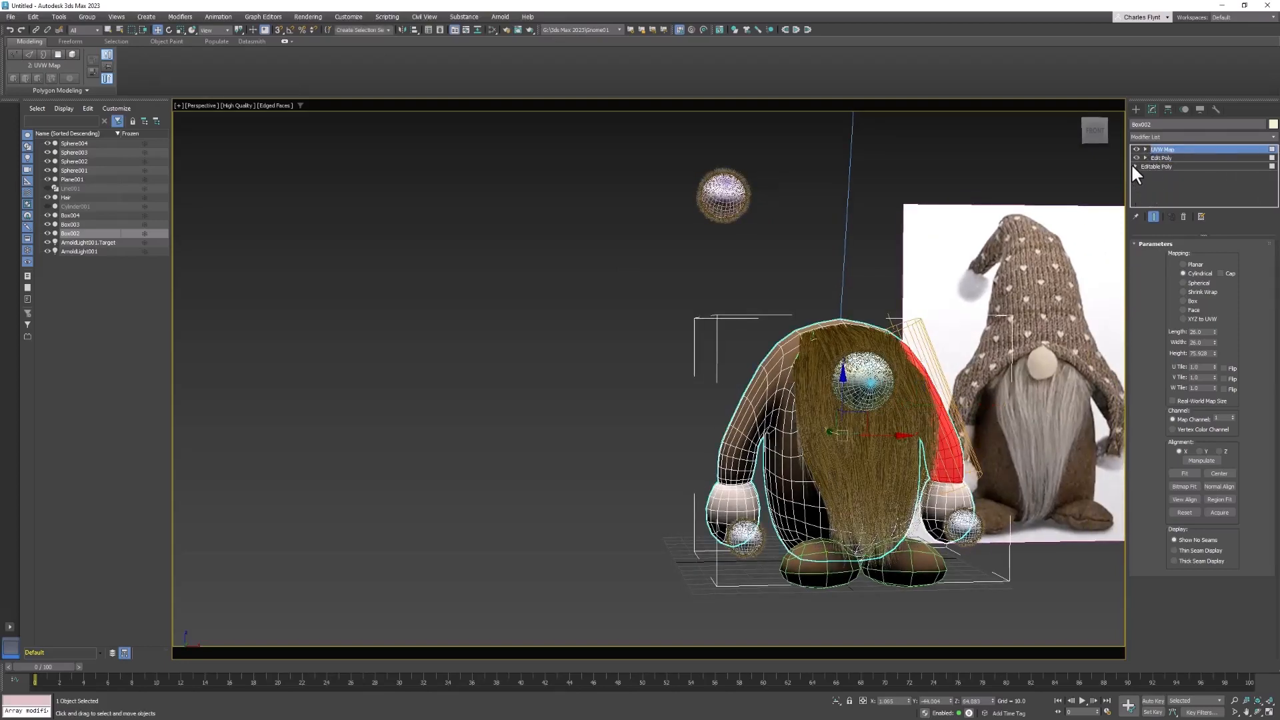
pyautogui.click(1179, 136)
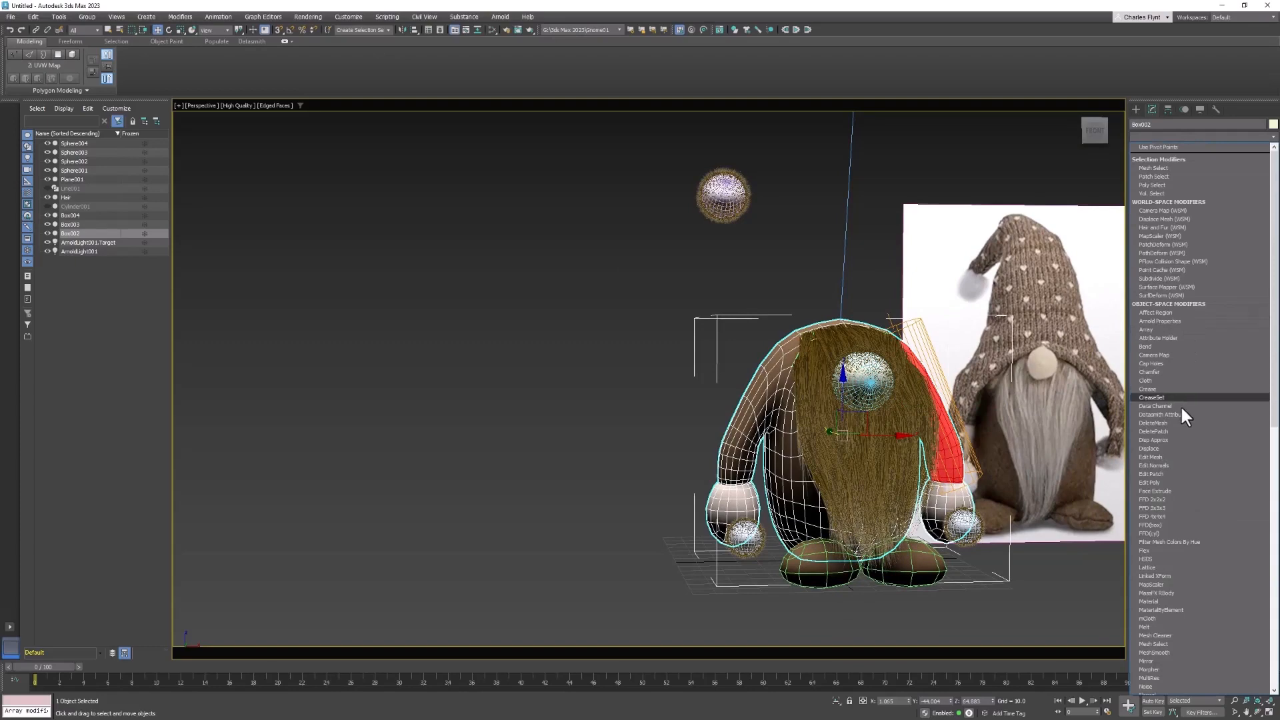
pyautogui.click(1180, 474)
pyautogui.keyDown('alt'); pyautogui.moveTo(755, 405); pyautogui.dragTo(728, 406, button='middle'); pyautogui.keyUp('alt')
pyautogui.click(1185, 158)
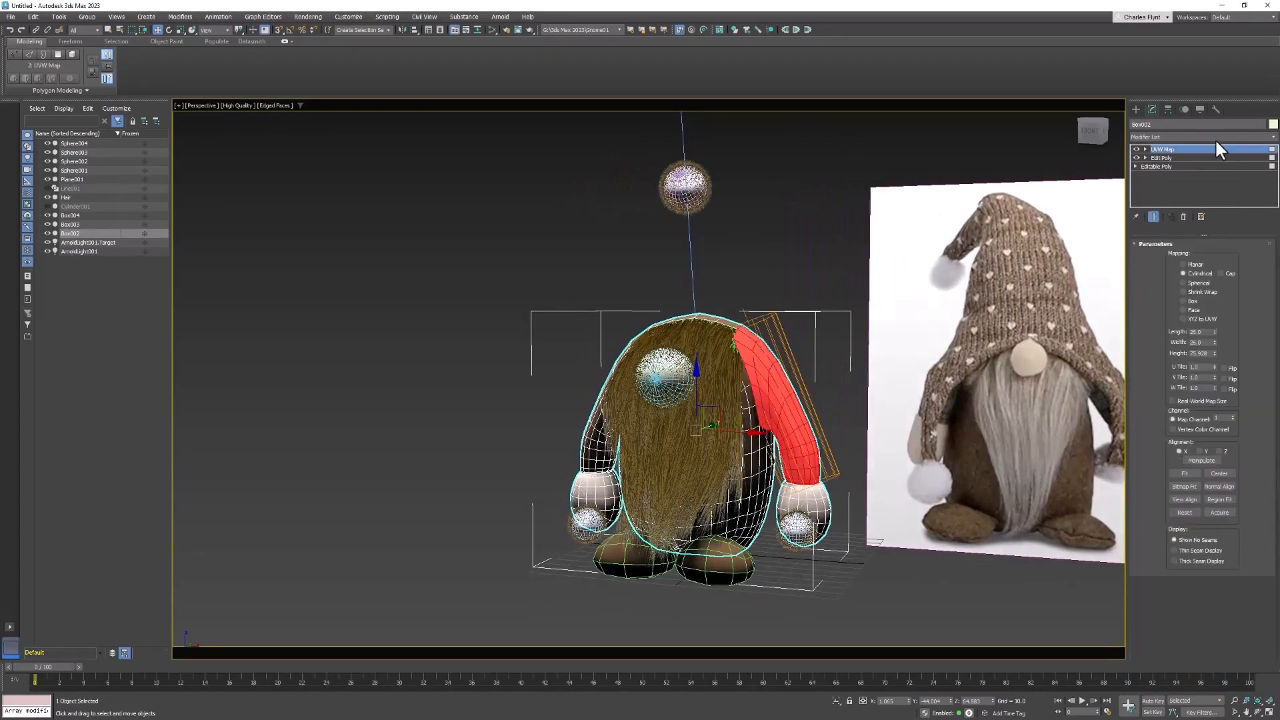
pyautogui.click(1214, 135)
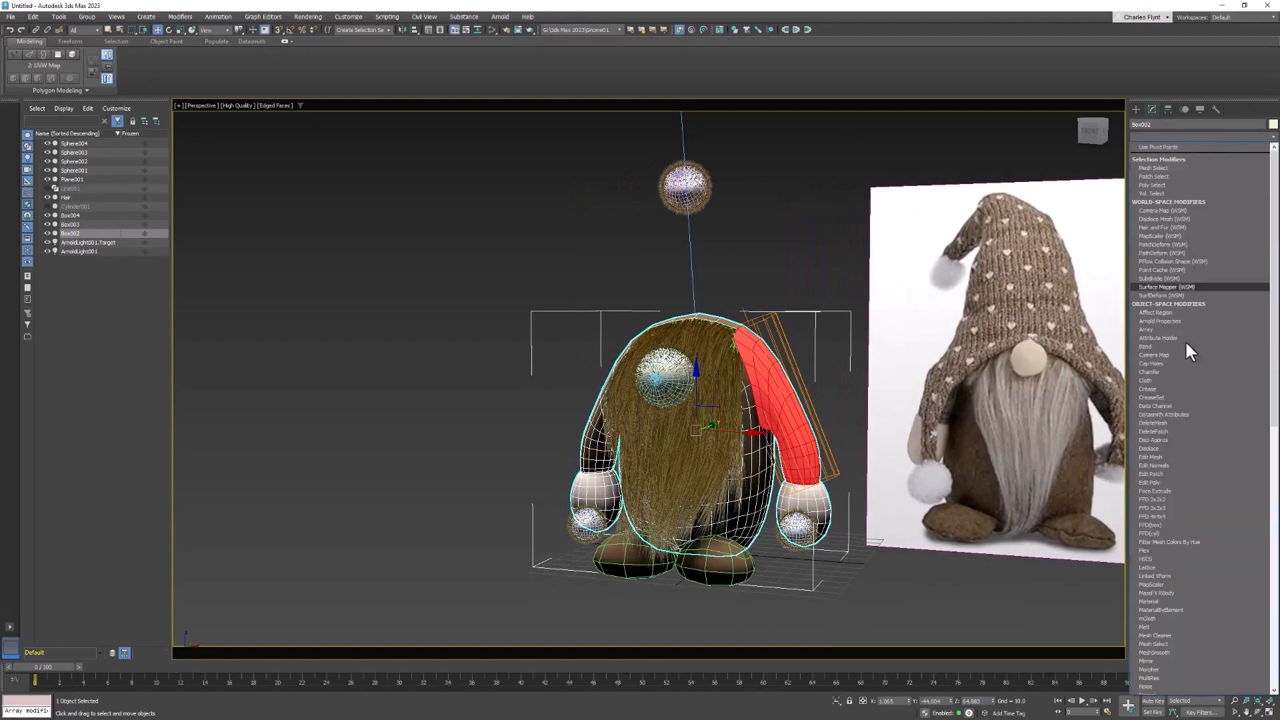
pyautogui.click(1178, 482)
# - Examine the knitted wool displacement on the gnome's arms and body up close in the Arnold render
pyautogui.moveTo(887, 424); pyautogui.dragTo(929, 418, button='middle')
pyautogui.moveTo(929, 418); pyautogui.dragTo(862, 420, button='middle')
pyautogui.scroll(2, 863, 419)
pyautogui.scroll(2, 863, 420)
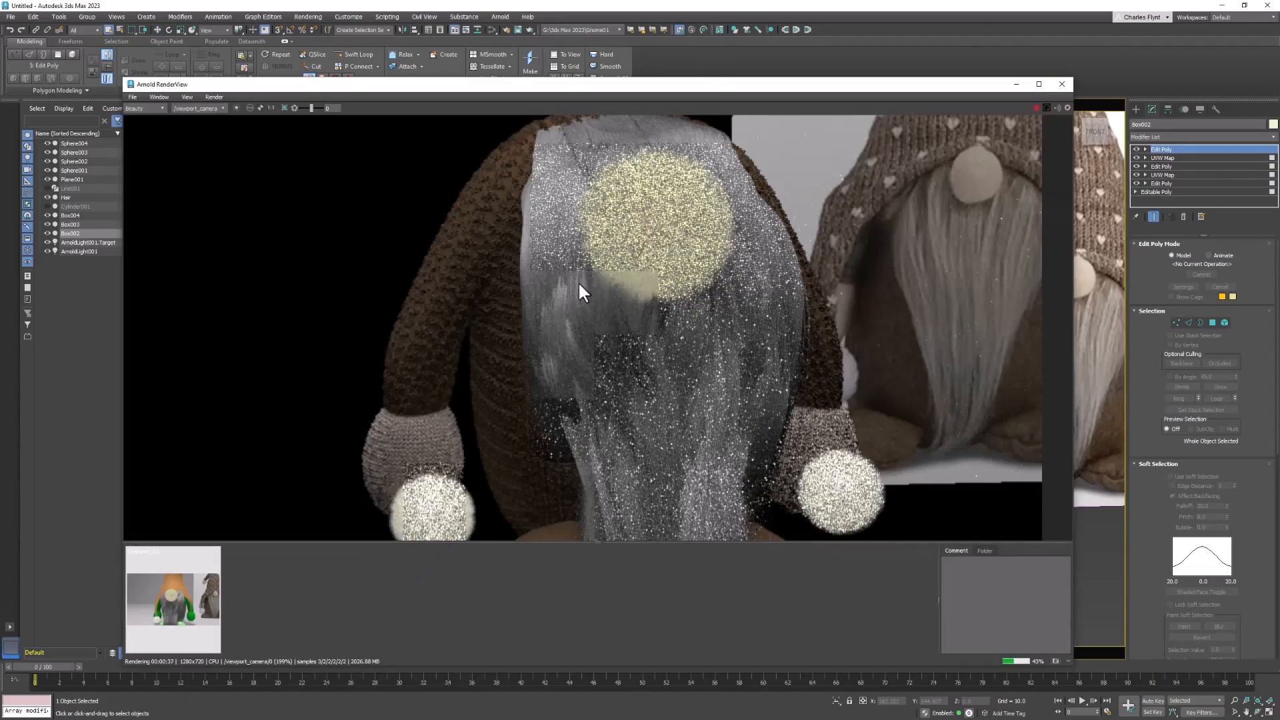
pyautogui.moveTo(578, 278); pyautogui.dragTo(589, 249, button='middle')
pyautogui.scroll(1, 528, 316)
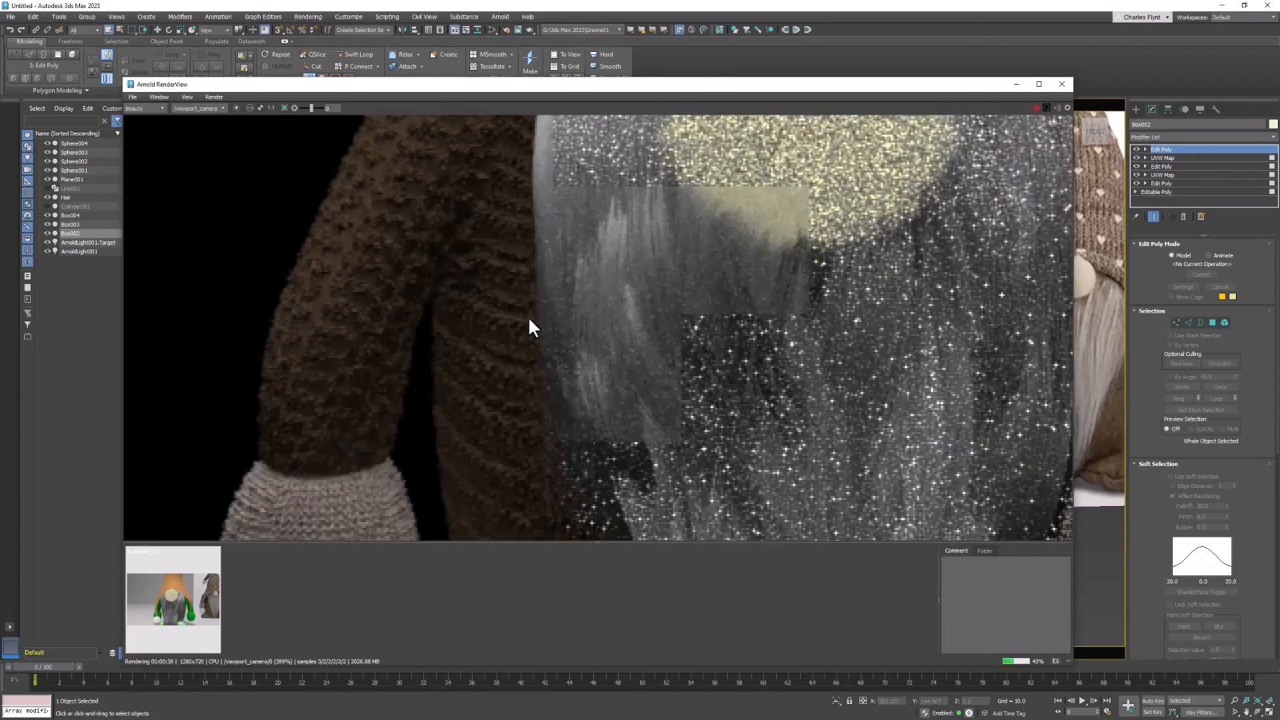
pyautogui.moveTo(529, 320); pyautogui.dragTo(544, 324, button='middle')
pyautogui.scroll(-1, 533, 390)
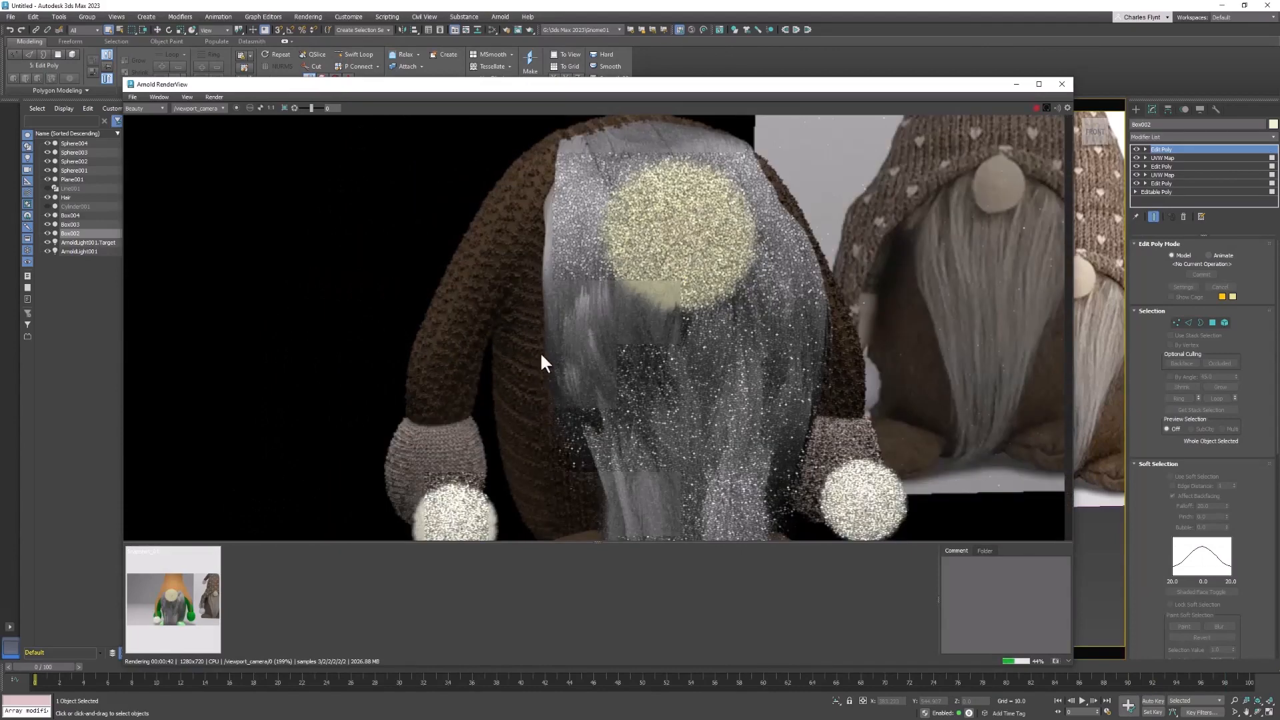
pyautogui.moveTo(531, 422); pyautogui.dragTo(465, 404, button='middle')
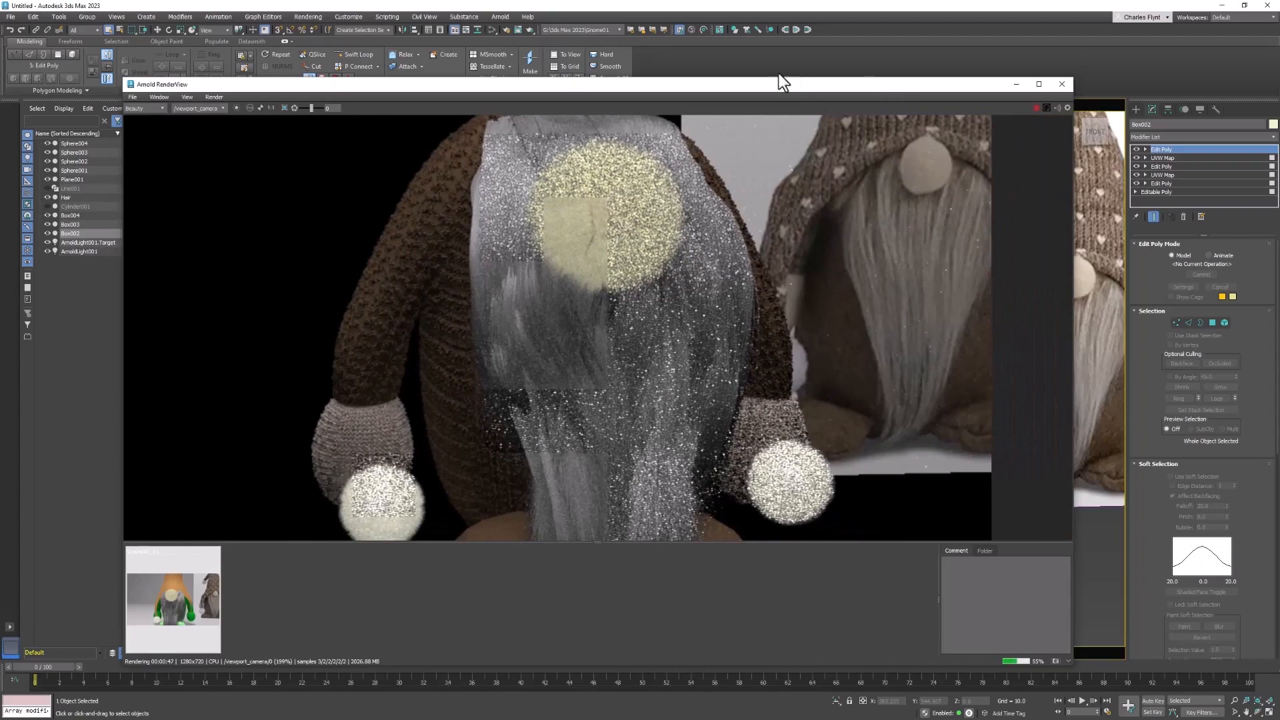
# - Open the Slate Material Editor and show the parameters of the Body material and its wool bitmap, Map #2
pyautogui.click(492, 29)
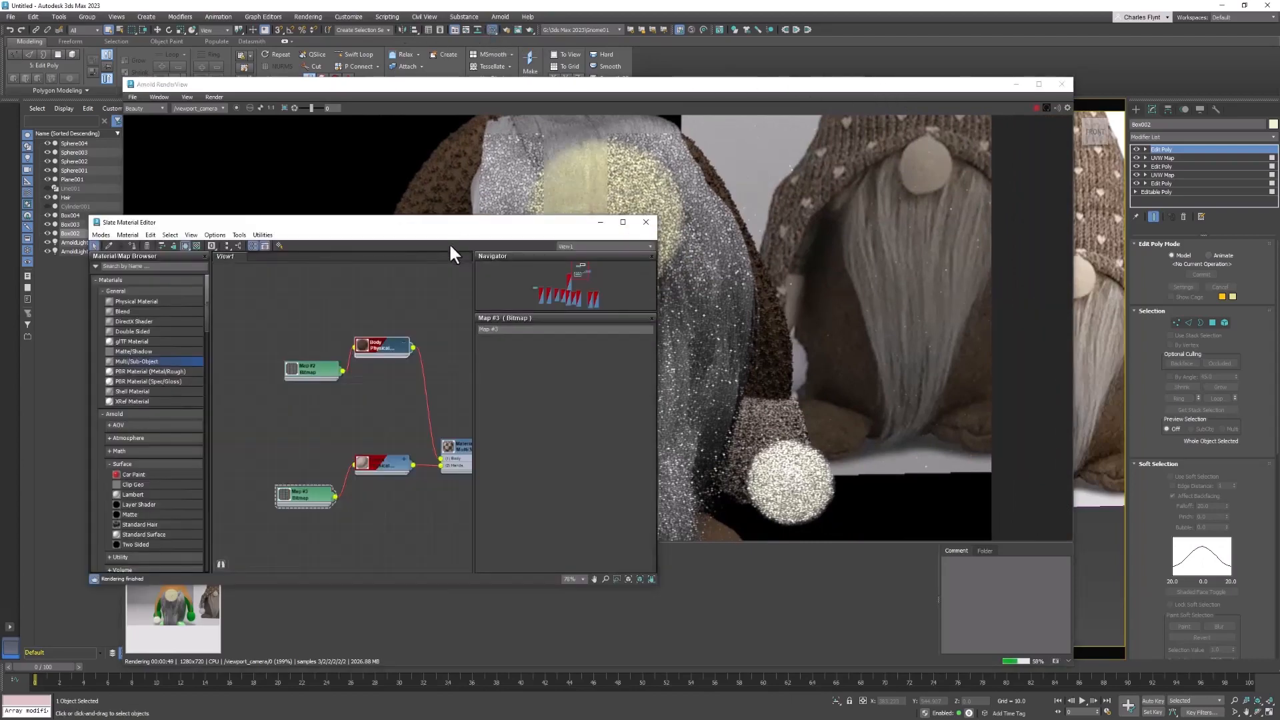
pyautogui.doubleClick(382, 338)
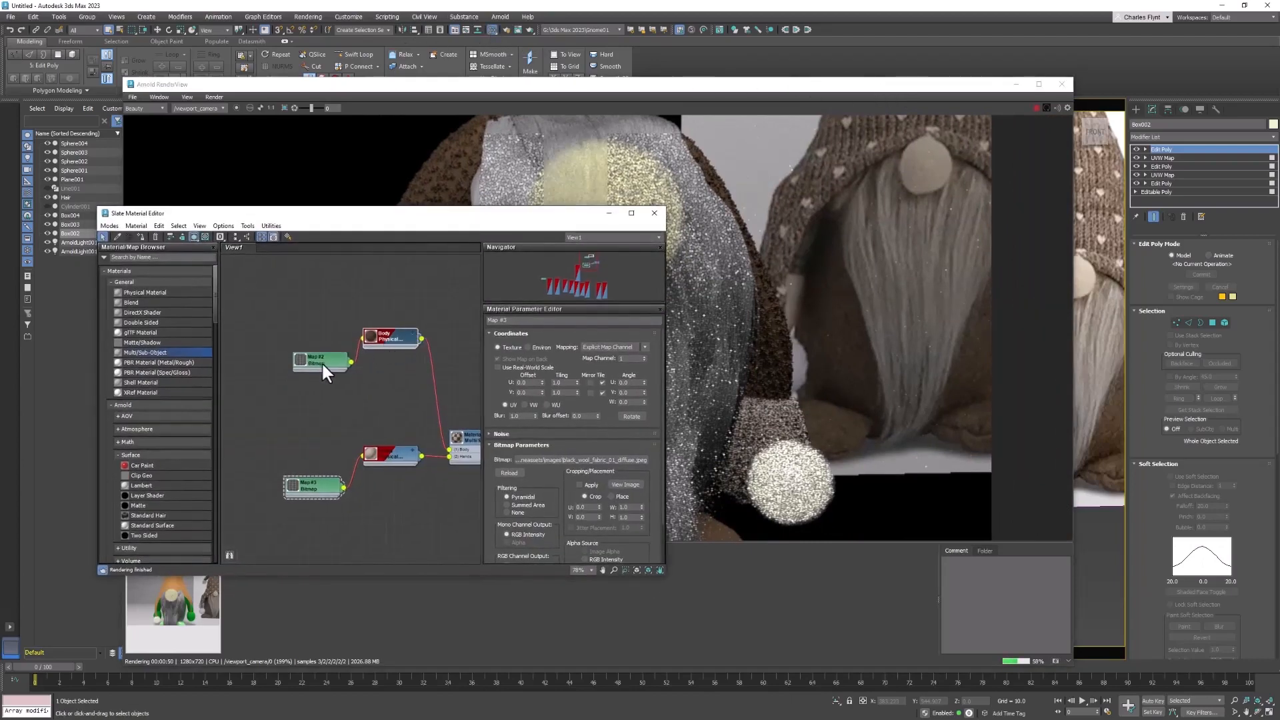
pyautogui.moveTo(322, 361); pyautogui.dragTo(314, 329)
pyautogui.scroll(3, 387, 337)
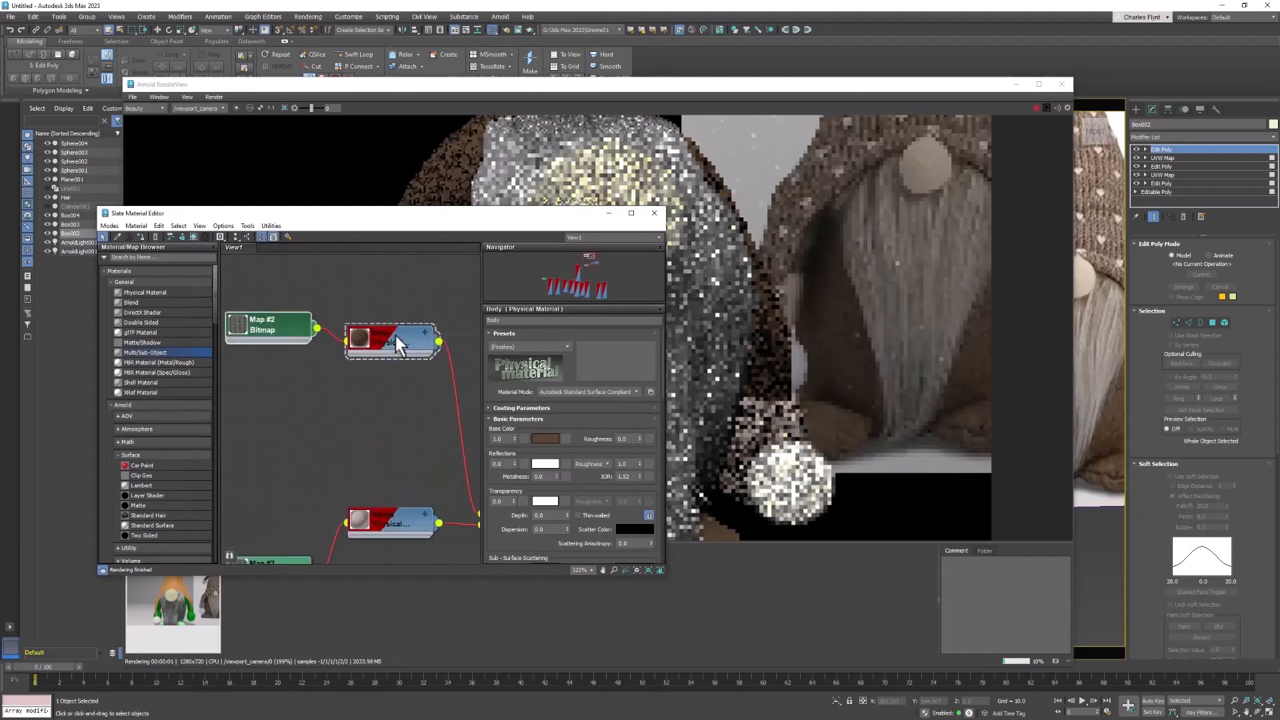
pyautogui.doubleClick(300, 330)
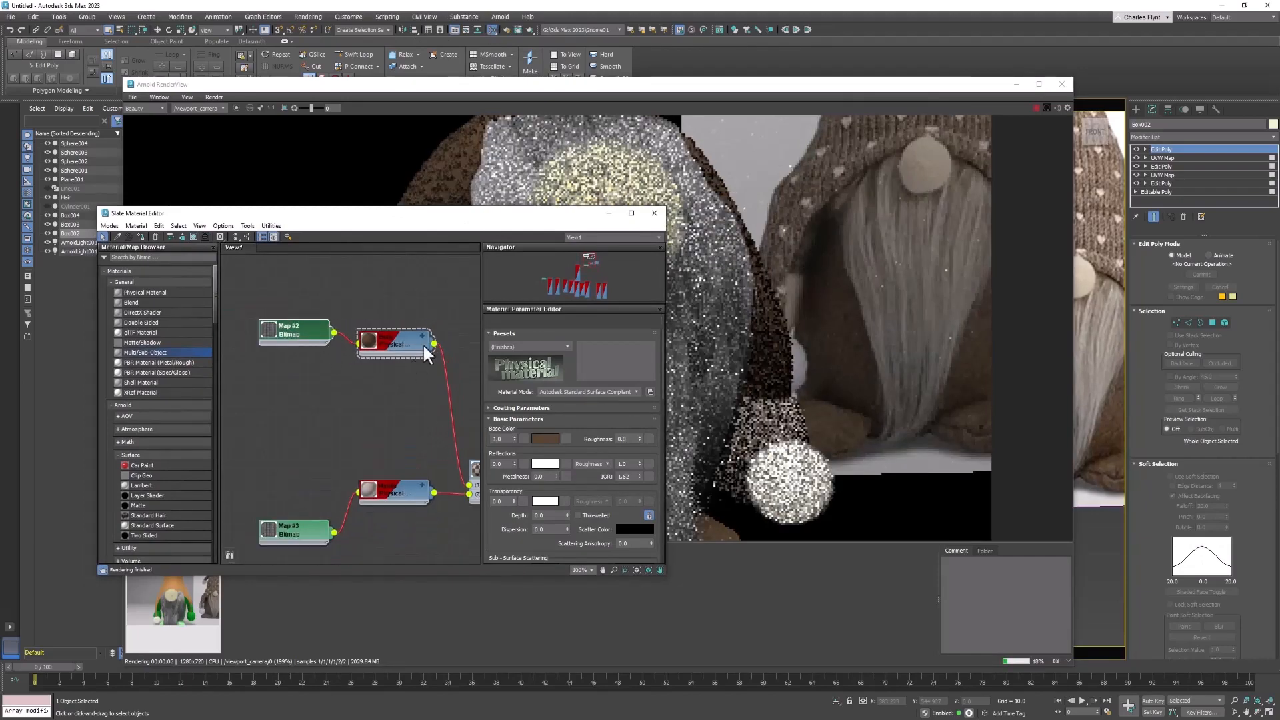
pyautogui.moveTo(367, 382); pyautogui.dragTo(350, 369, button='middle')
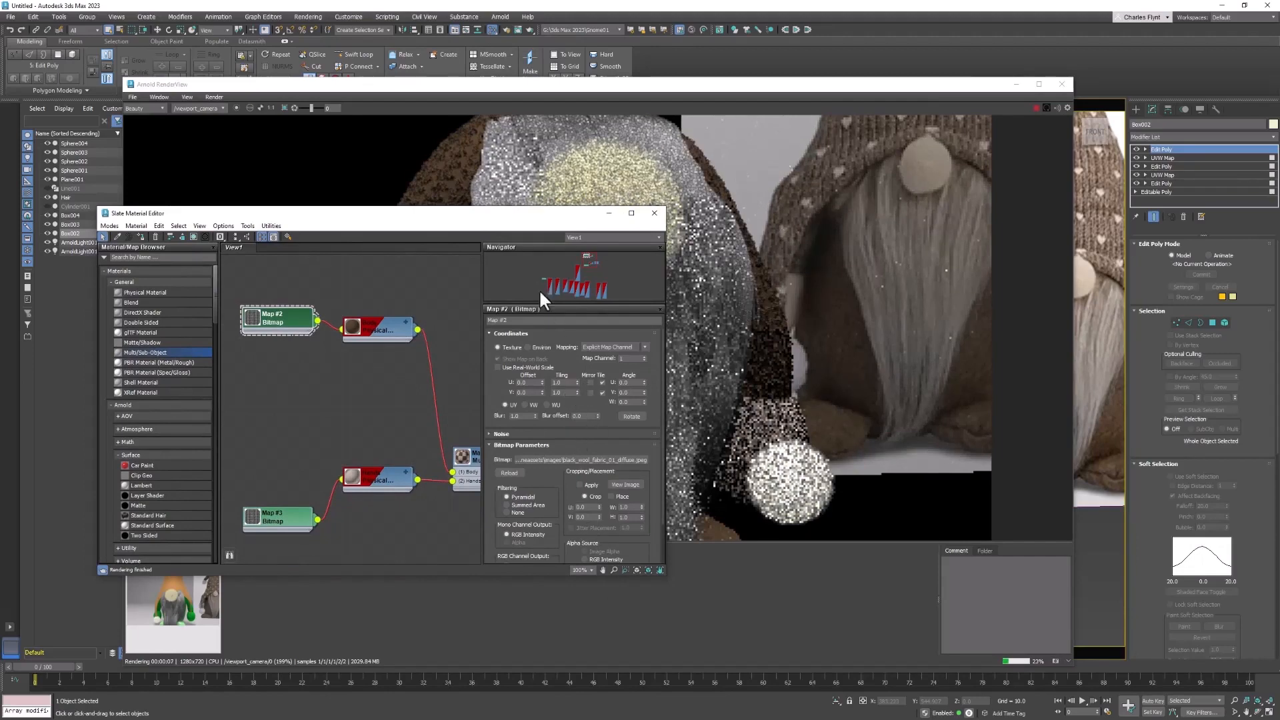
# - Place the material editor beside the rendered gnome and pan the render so the arm and body stay in view
pyautogui.moveTo(528, 214); pyautogui.dragTo(424, 210)
pyautogui.click(690, 301)
pyautogui.moveTo(690, 302); pyautogui.dragTo(818, 298)
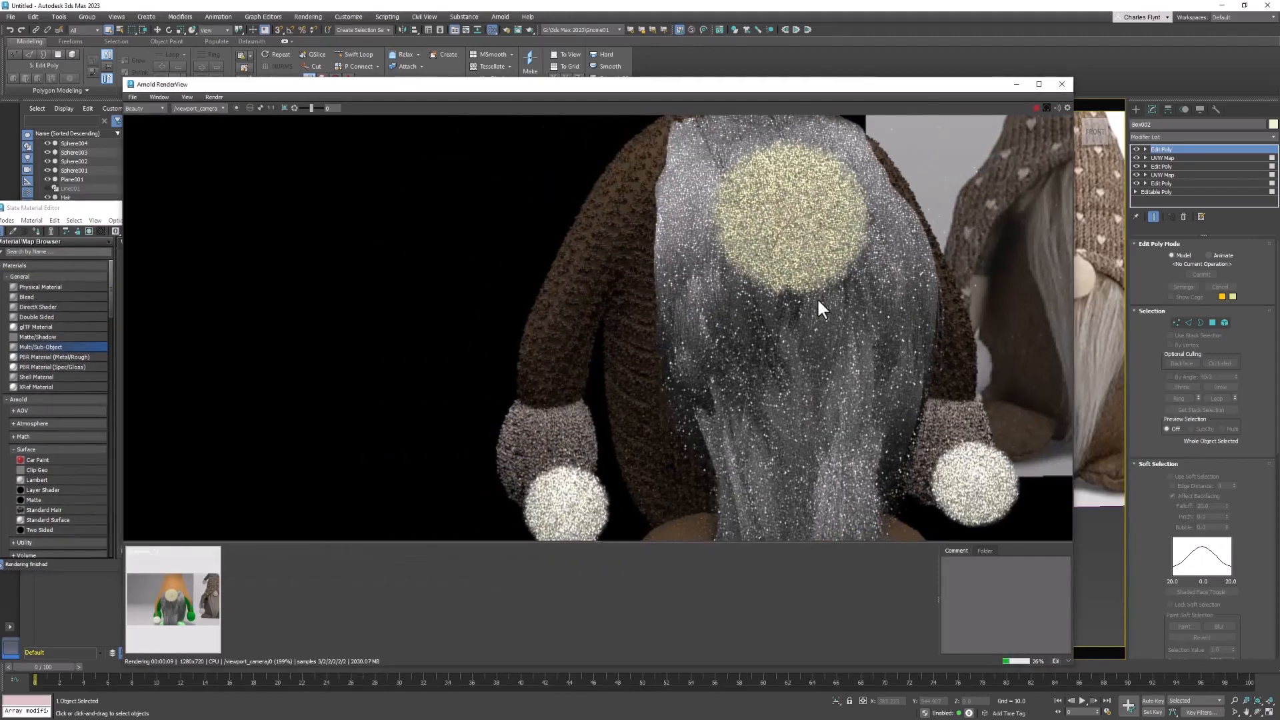
pyautogui.click(59, 220)
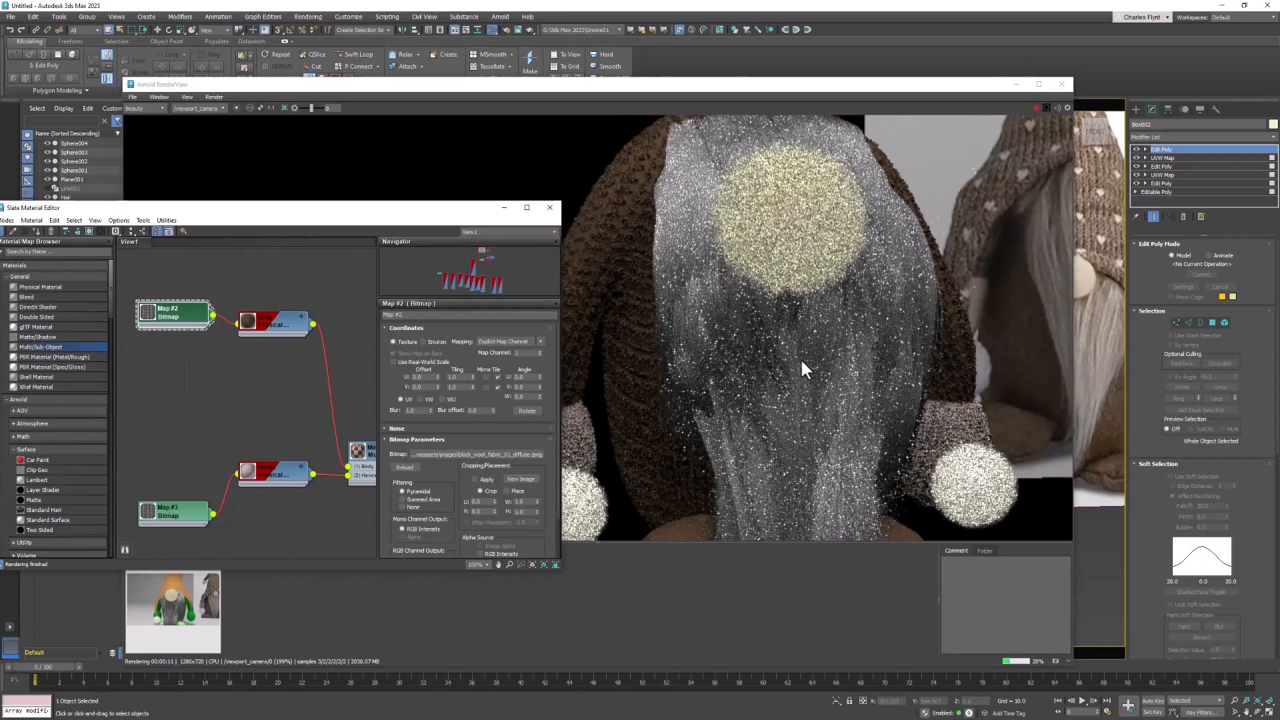
pyautogui.moveTo(802, 359); pyautogui.dragTo(868, 358)
pyautogui.click(108, 212)
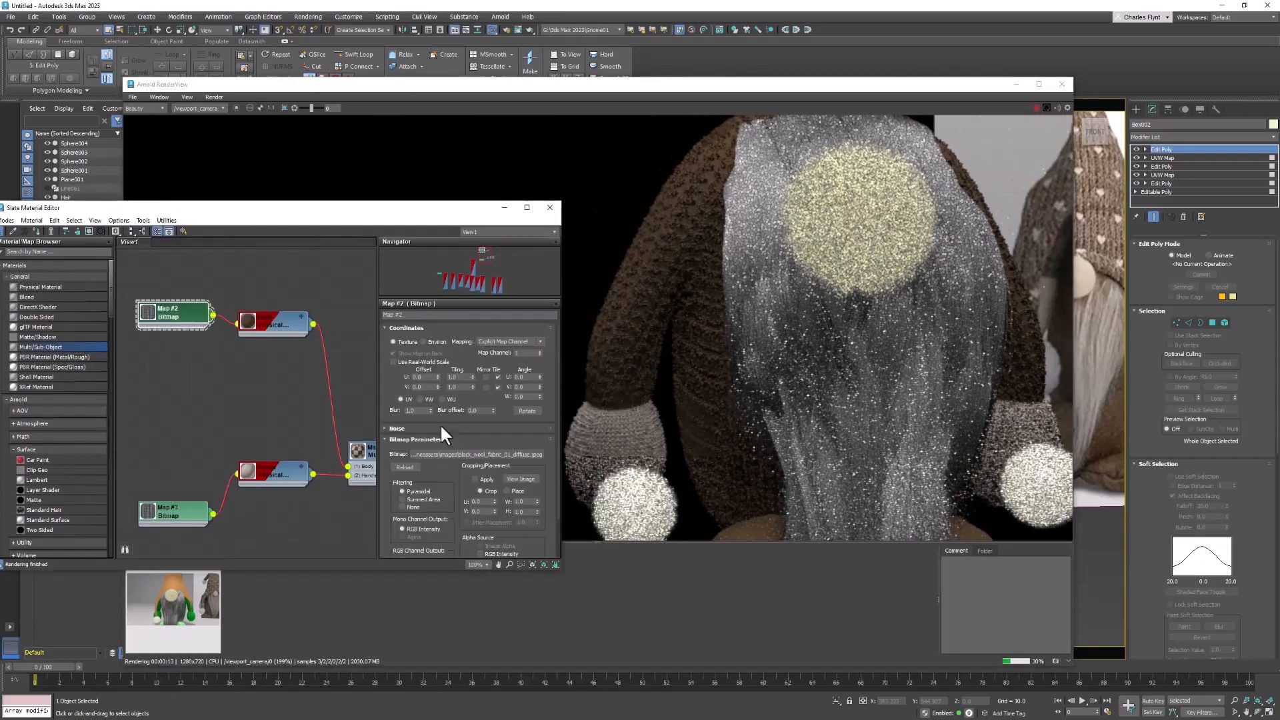
# - Set the U and V tiling of the Body material's wool bitmap to 2.0
pyautogui.doubleClick(465, 377)
pyautogui.write('0')
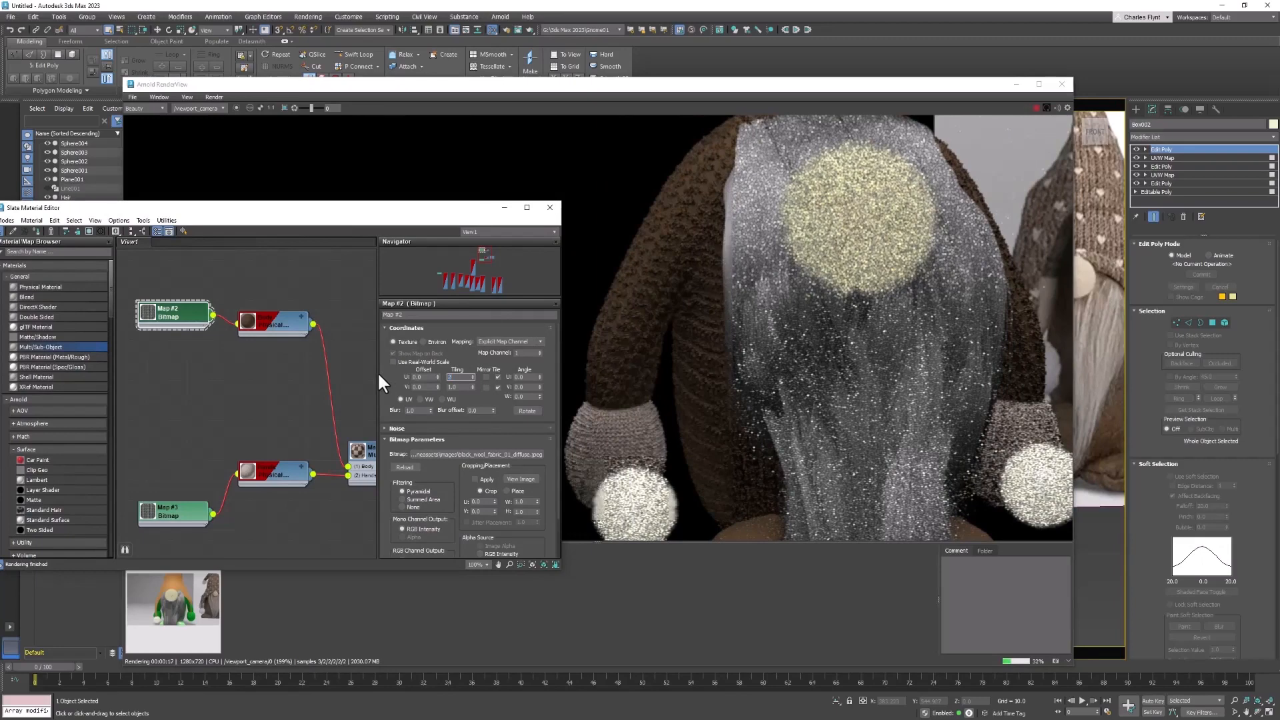
pyautogui.press('Return')
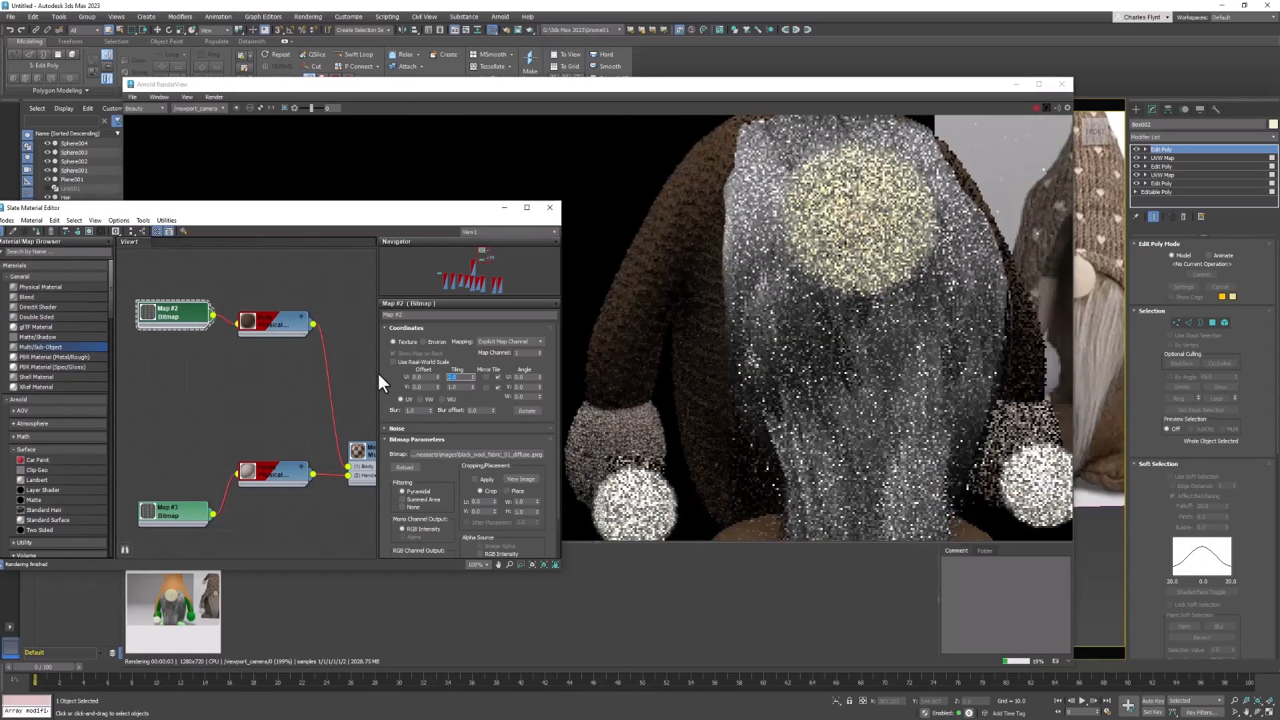
pyautogui.click(460, 386)
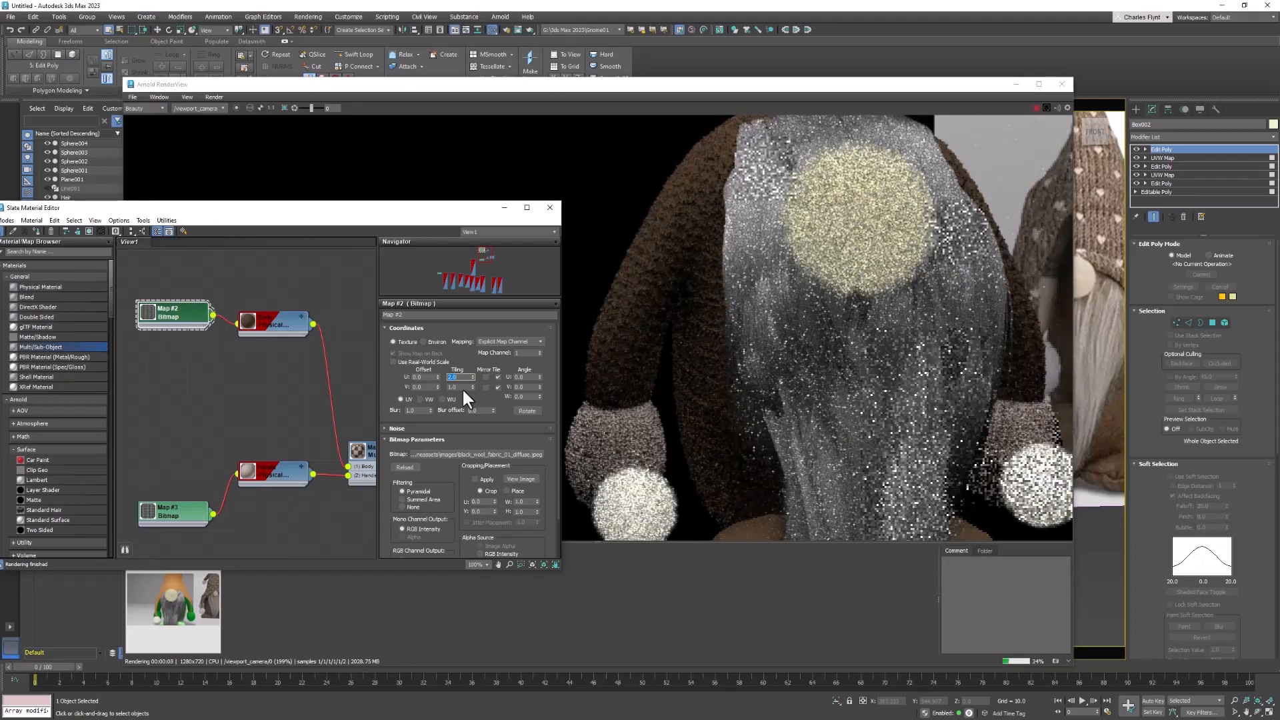
pyautogui.write('2')
pyautogui.press('Return')
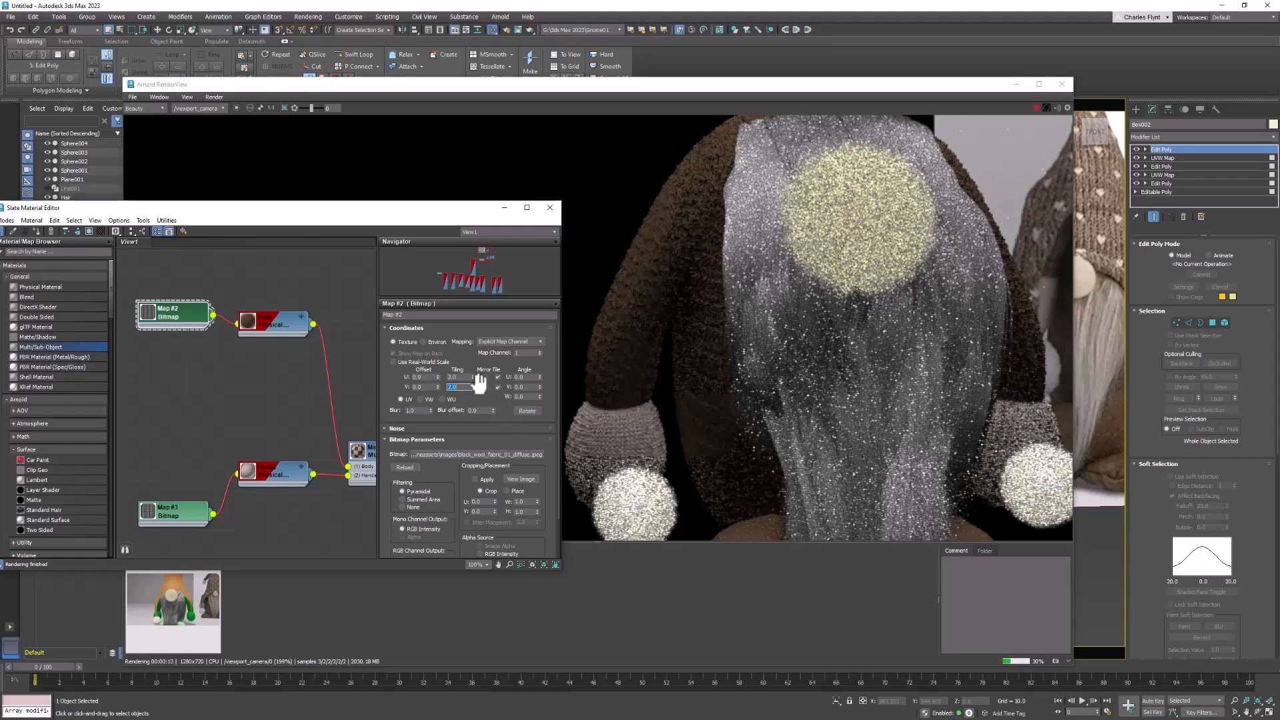
# - Increase the U and V tiling of the body's wool bitmap to 4.0
pyautogui.moveTo(465, 378); pyautogui.dragTo(349, 362)
pyautogui.write('1')
pyautogui.press('Return')
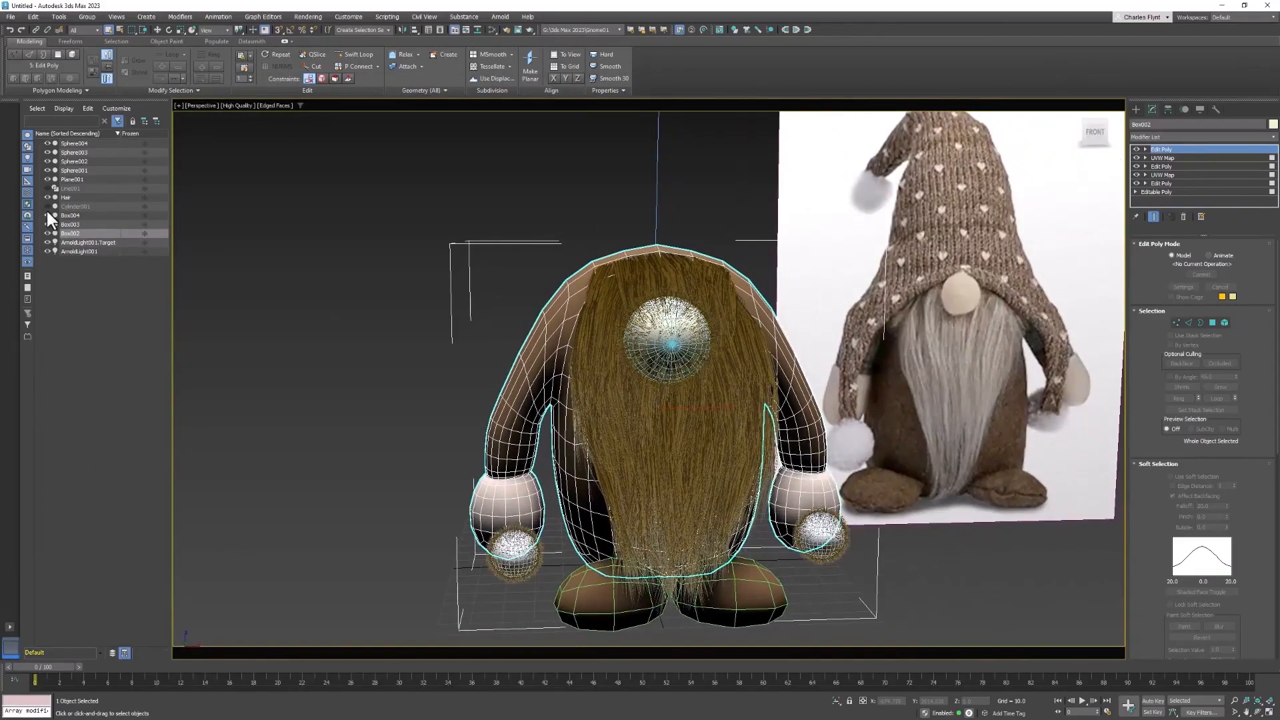
# - Unhide the gnome's hat, Cylinder001, and bring the whole figure into view
pyautogui.click(48, 206)
pyautogui.scroll(-5, 651, 294)
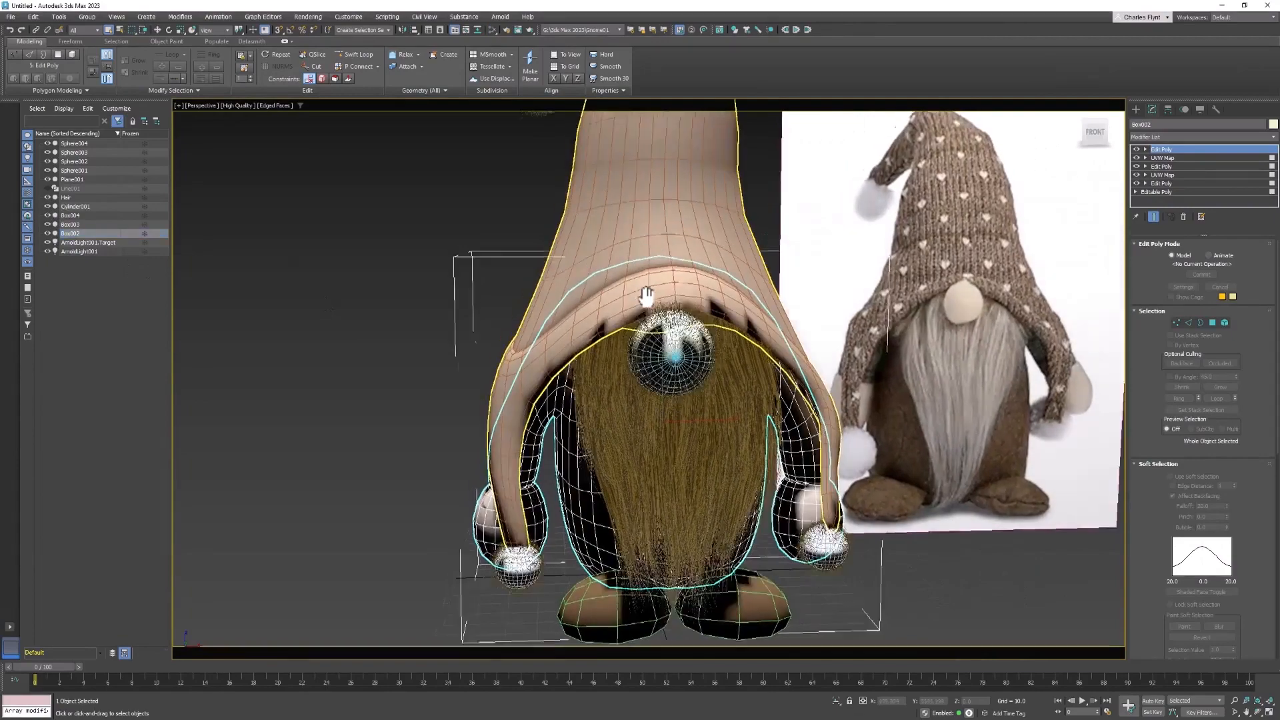
pyautogui.moveTo(650, 339)
pyautogui.keyDown('alt'); pyautogui.mouseDown(button='middle')
pyautogui.moveTo(672, 340)
pyautogui.moveTo(659, 341)
pyautogui.mouseUp(button='middle'); pyautogui.keyUp('alt')
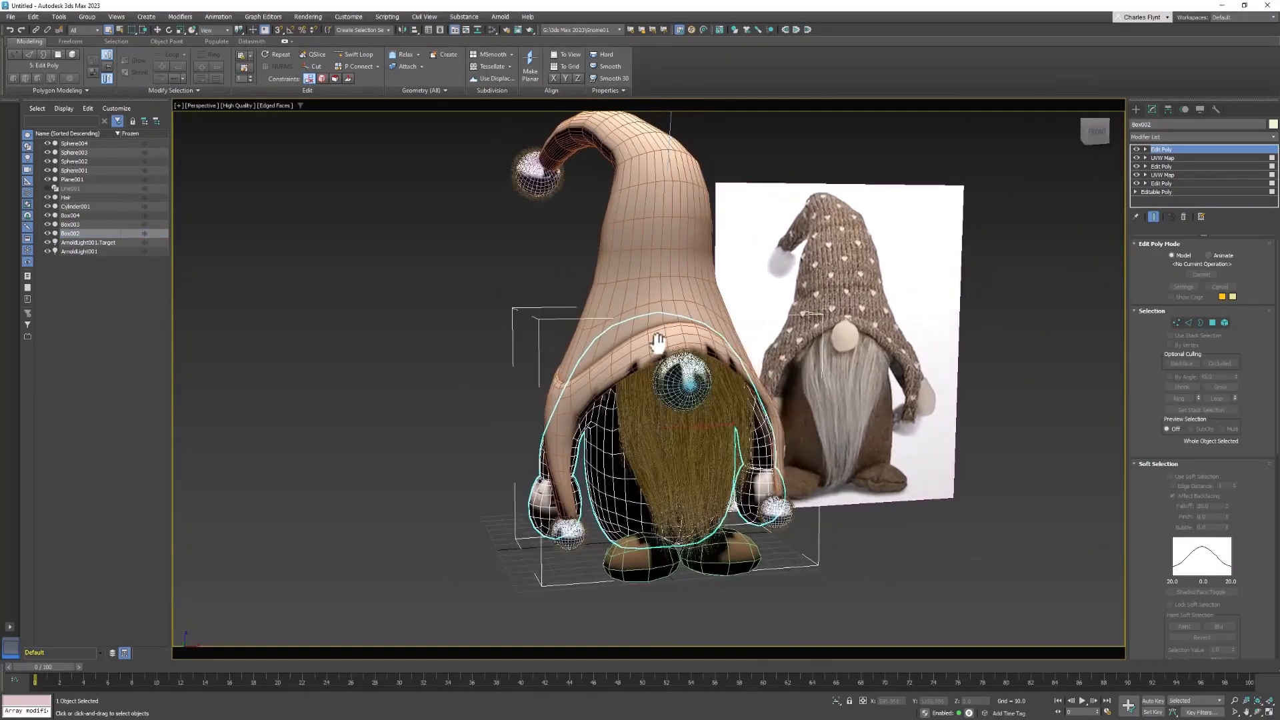
# - Select the gnome's hat, Cylinder001, and create a new Physical Material named Hat in an empty area of the material graph
pyautogui.click(493, 31)
pyautogui.moveTo(515, 210); pyautogui.dragTo(474, 207)
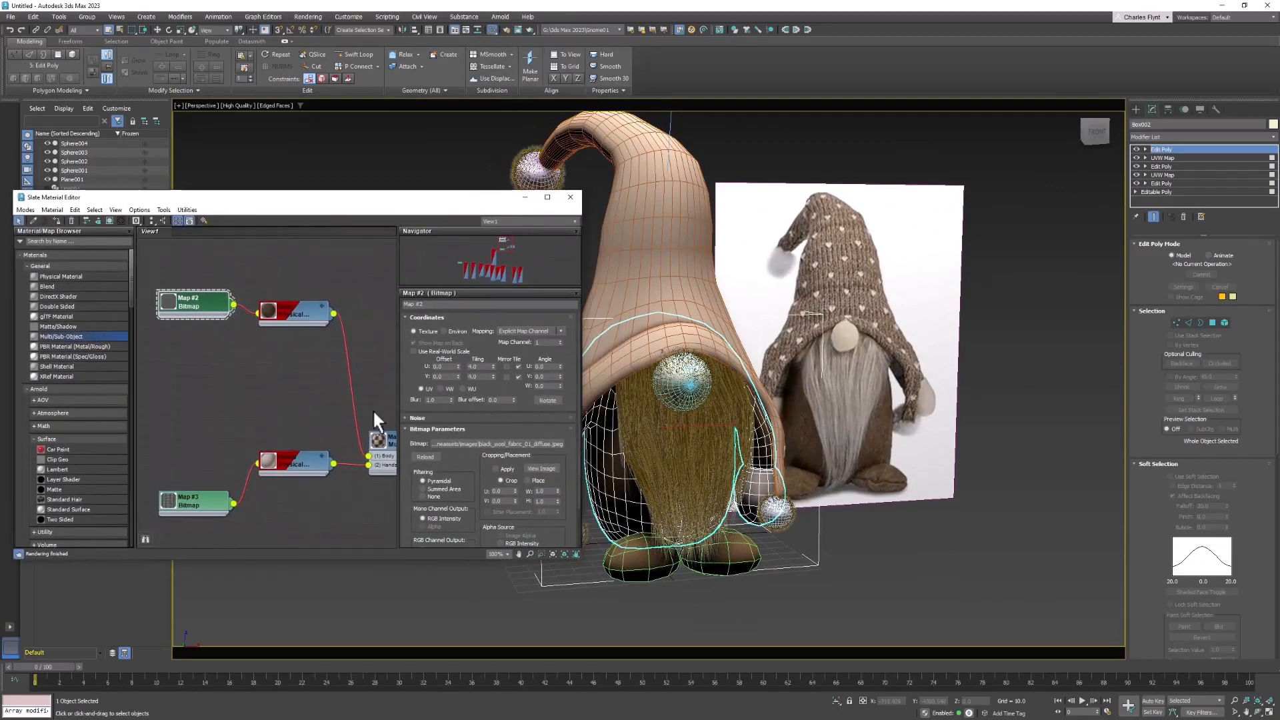
pyautogui.moveTo(341, 422); pyautogui.dragTo(164, 426, button='middle')
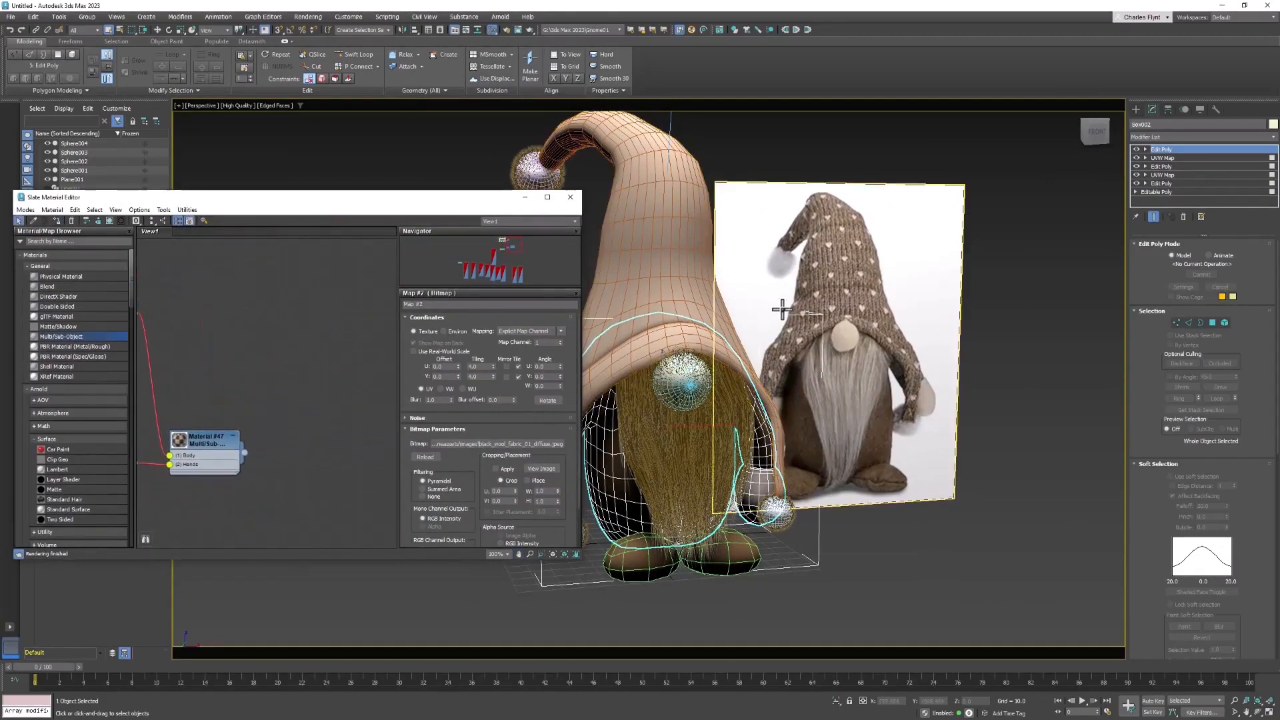
pyautogui.scroll(3, 778, 306)
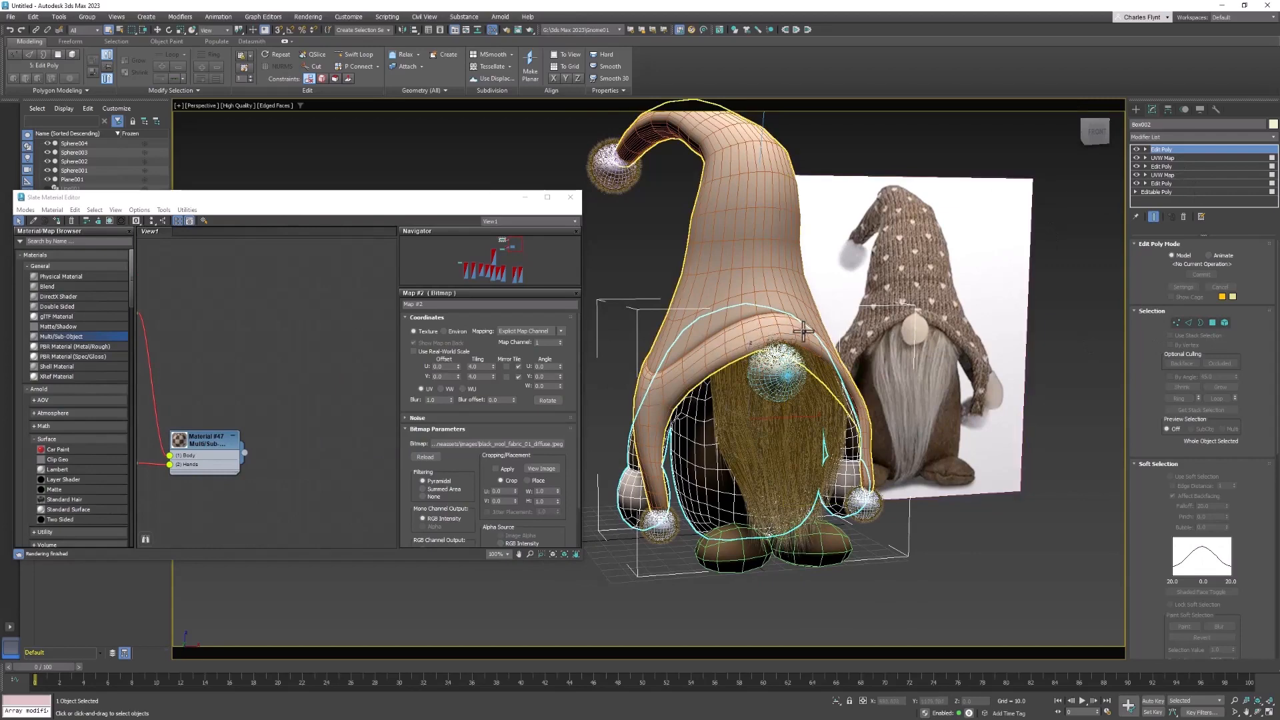
pyautogui.click(790, 332)
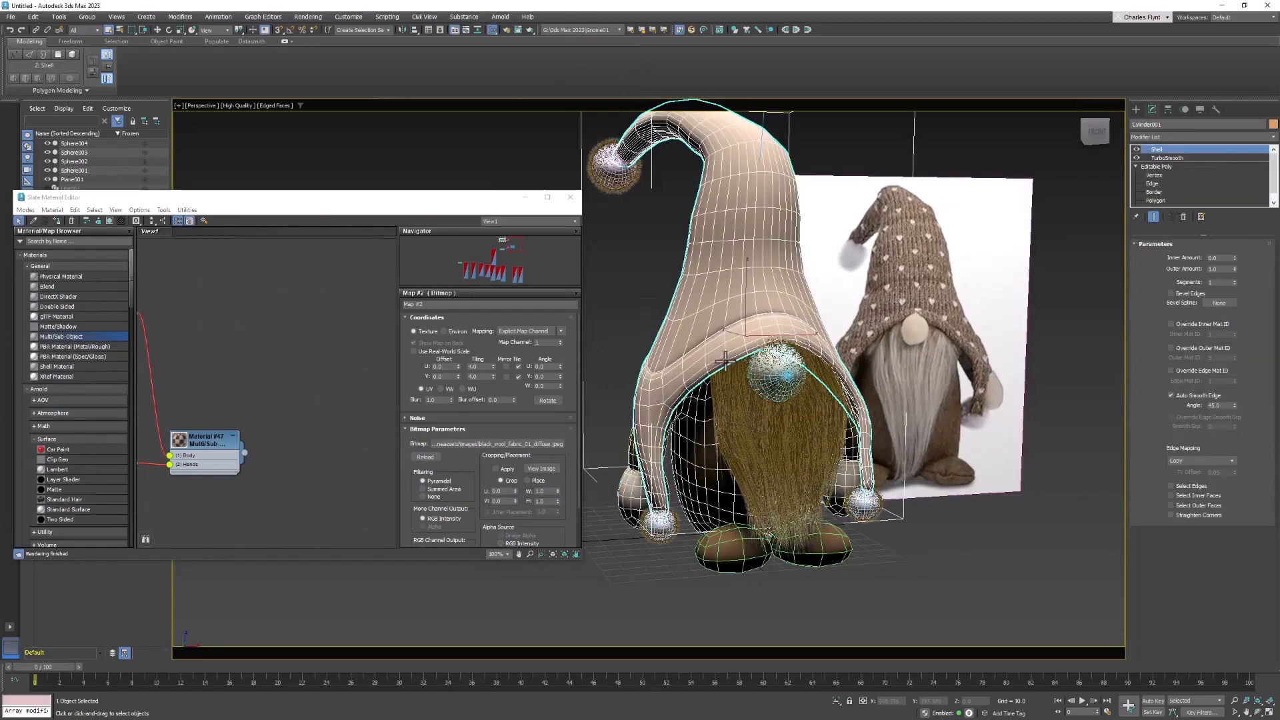
pyautogui.moveTo(274, 376); pyautogui.dragTo(190, 326, button='middle')
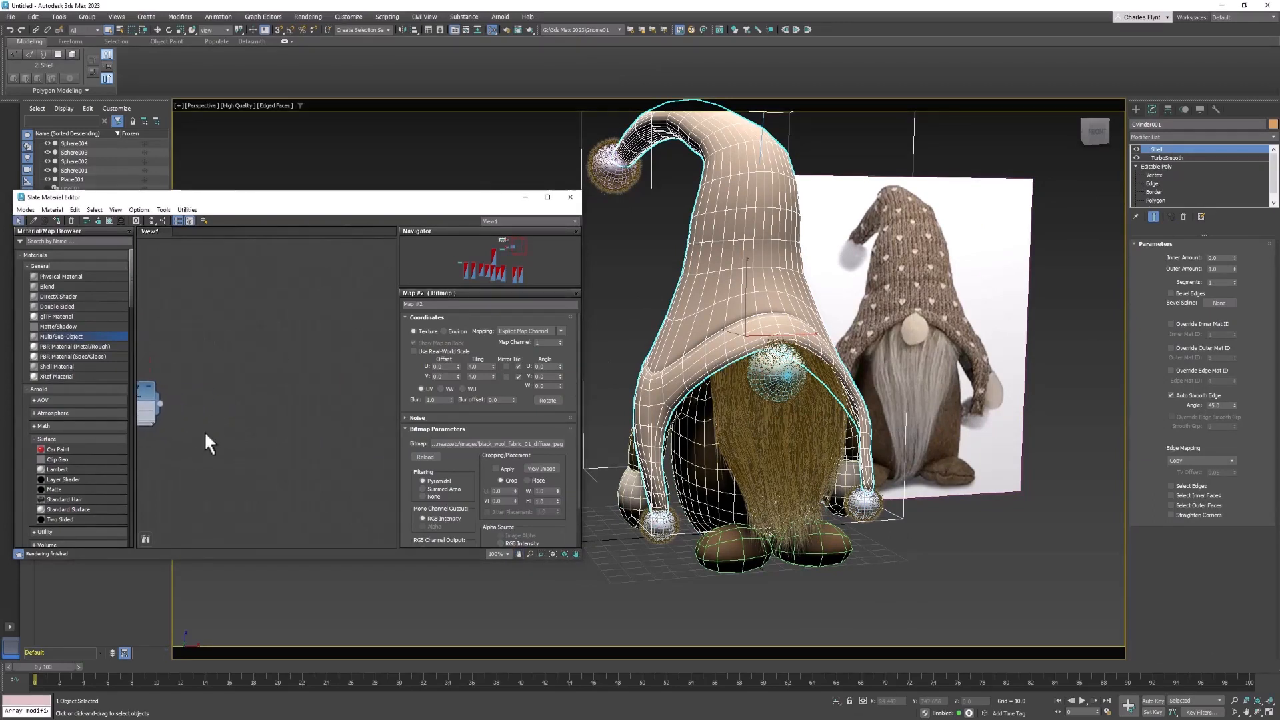
pyautogui.moveTo(30, 276); pyautogui.dragTo(342, 318)
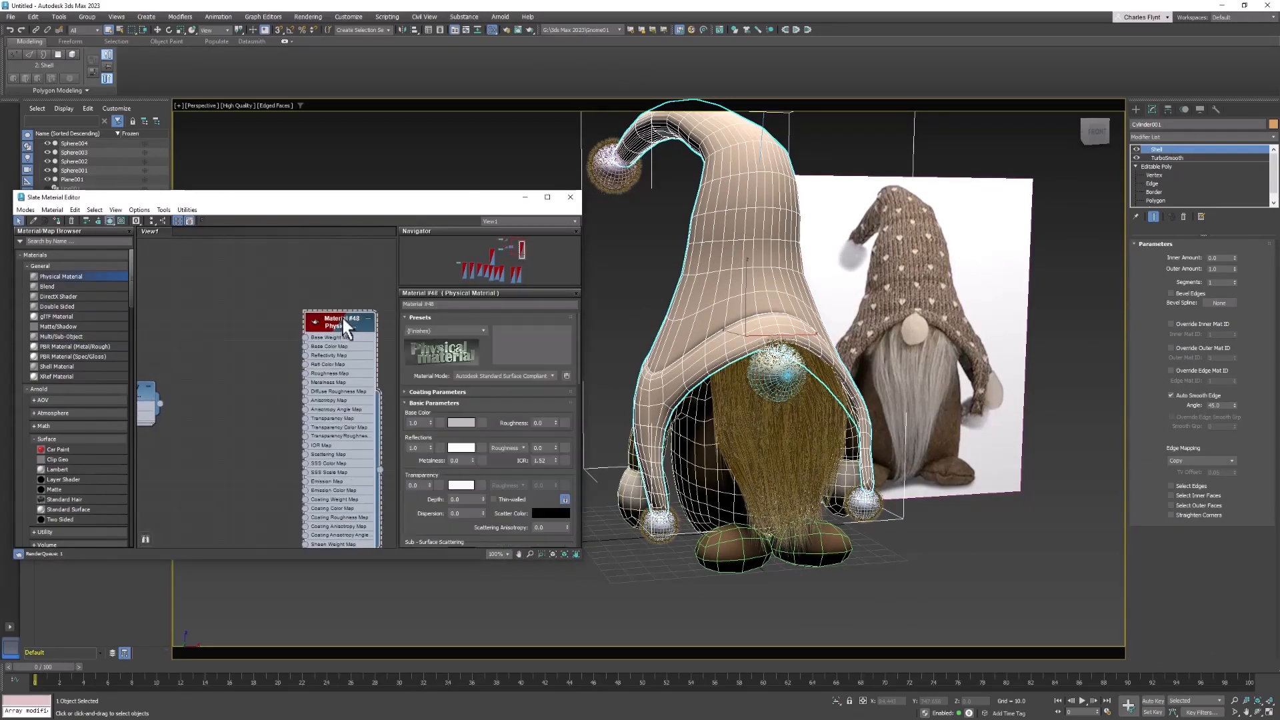
pyautogui.click(442, 306)
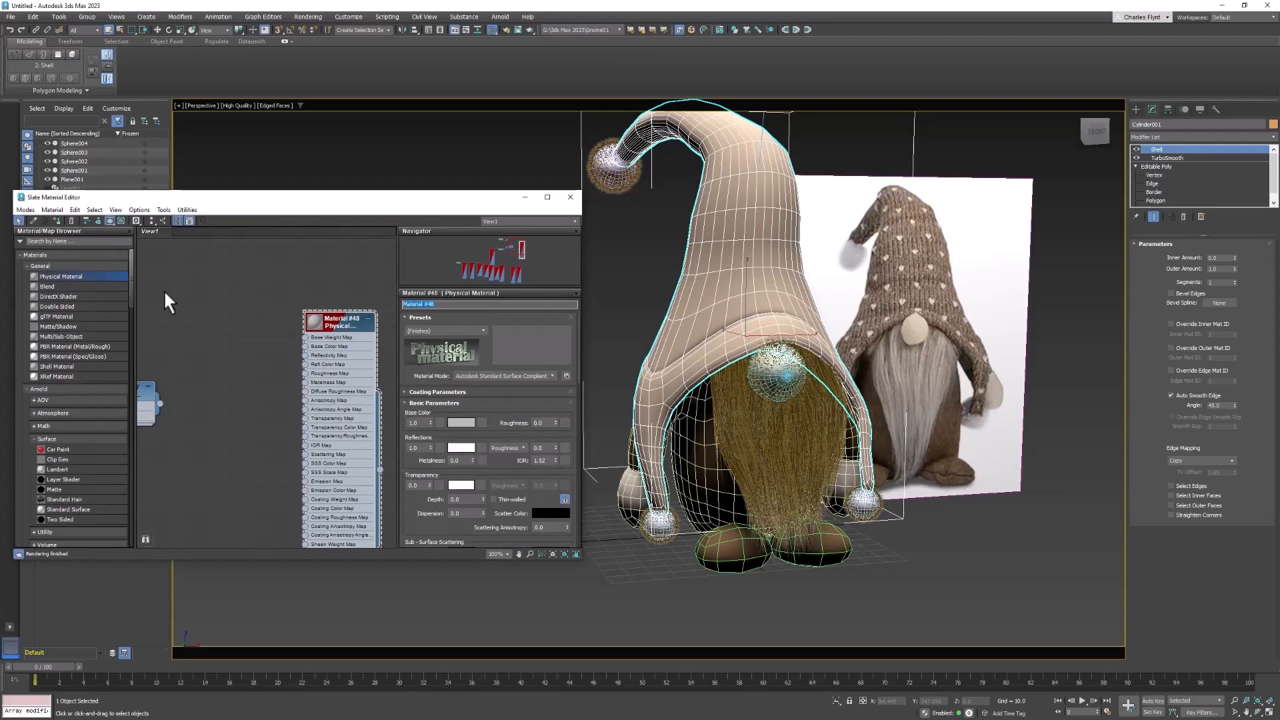
pyautogui.write('Hat')
pyautogui.press('Return')
# - Set the Hat material's base color to the brown sampled from the knitted hat in the reference picture
pyautogui.moveTo(300, 349); pyautogui.dragTo(285, 296, button='middle')
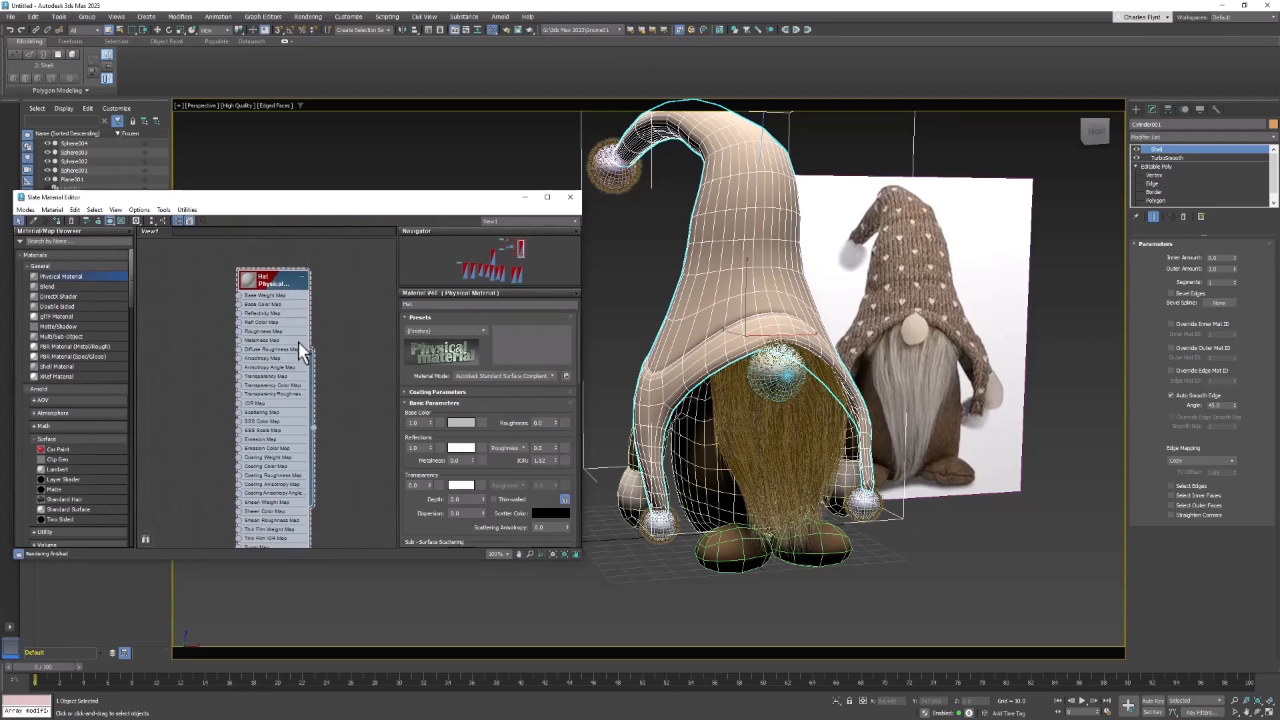
pyautogui.click(467, 422)
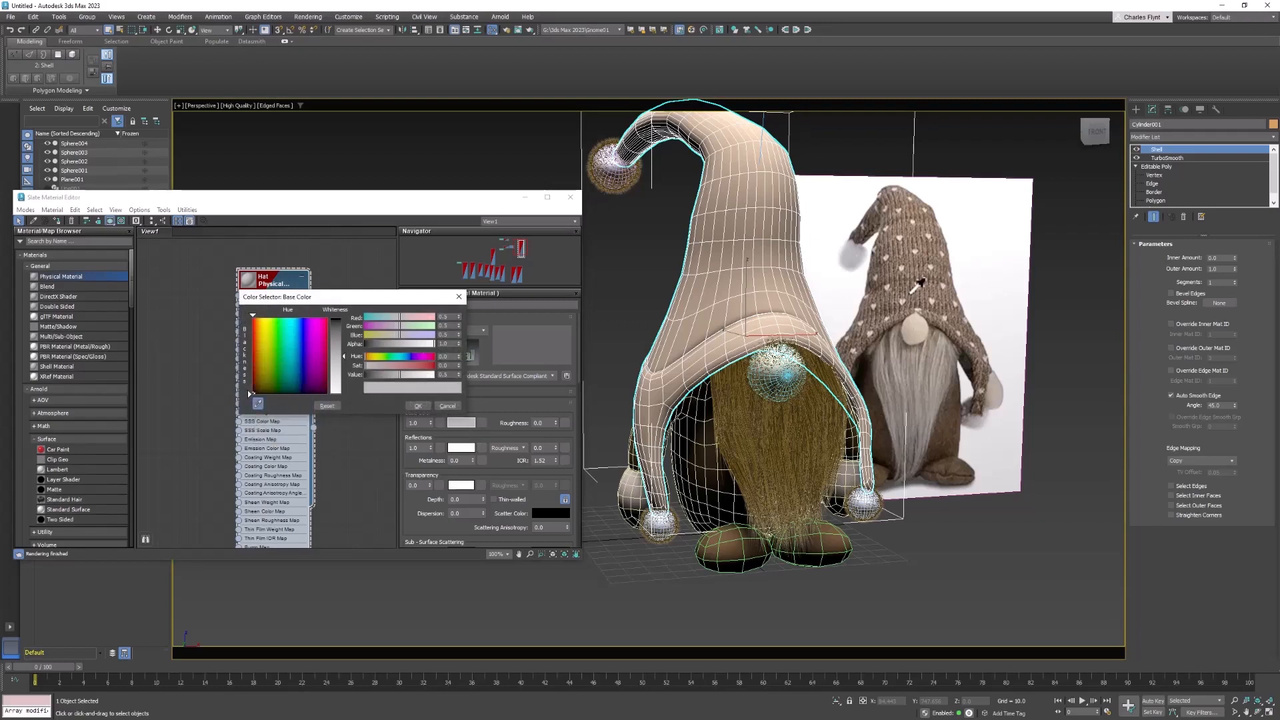
pyautogui.click(916, 286)
pyautogui.click(416, 406)
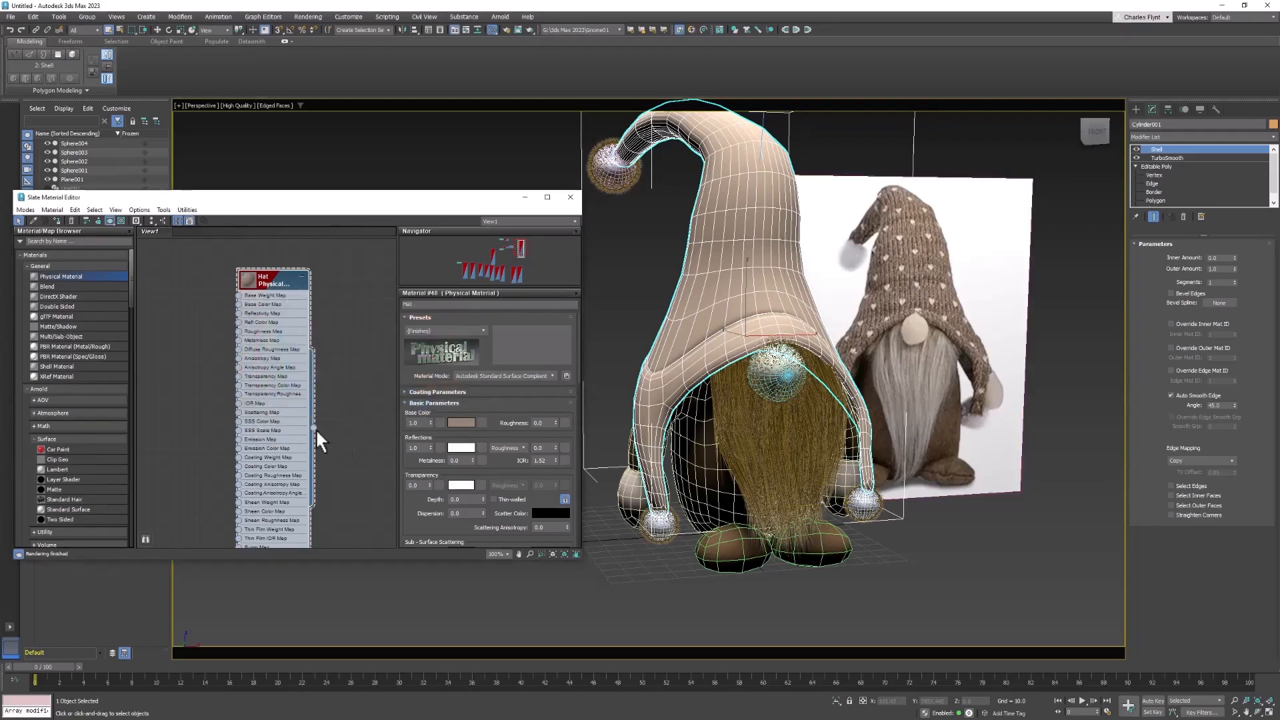
# - Assign the Hat material to the gnome's hat, replacing the same-named one, and set its reflection weight to 0.0 and roughness to 1.0
pyautogui.moveTo(706, 276); pyautogui.dragTo(704, 278)
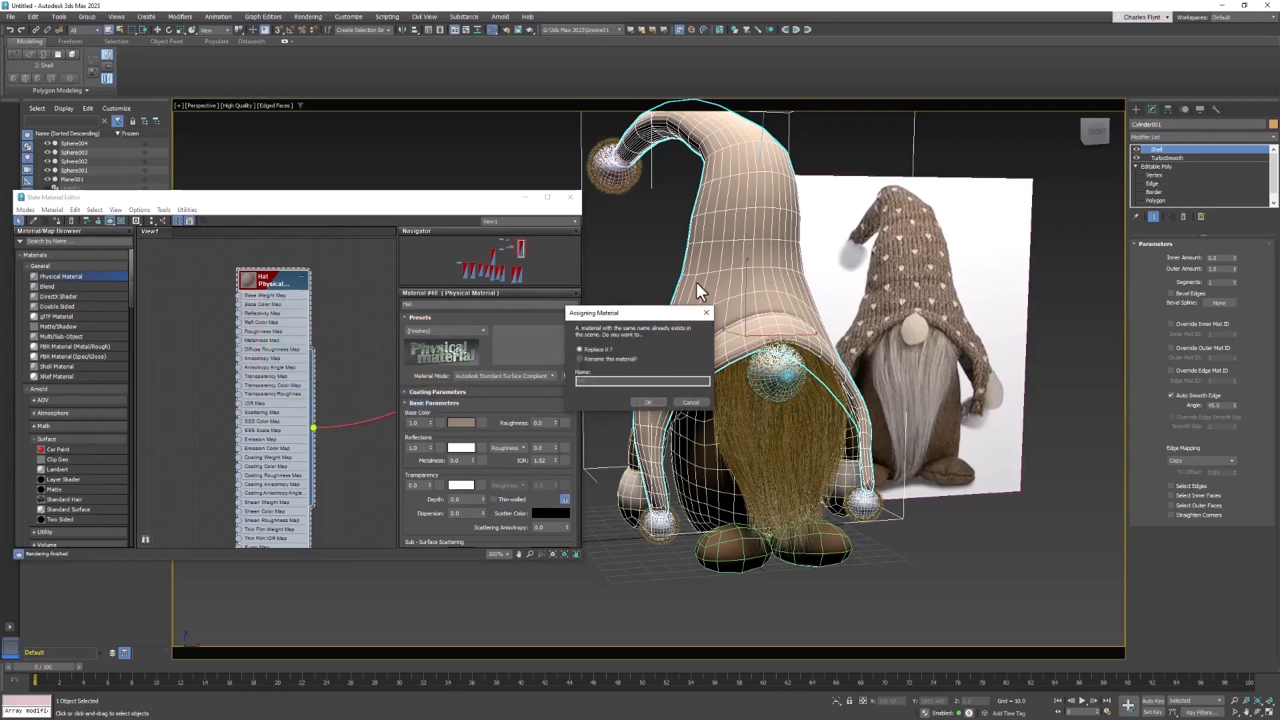
pyautogui.click(647, 402)
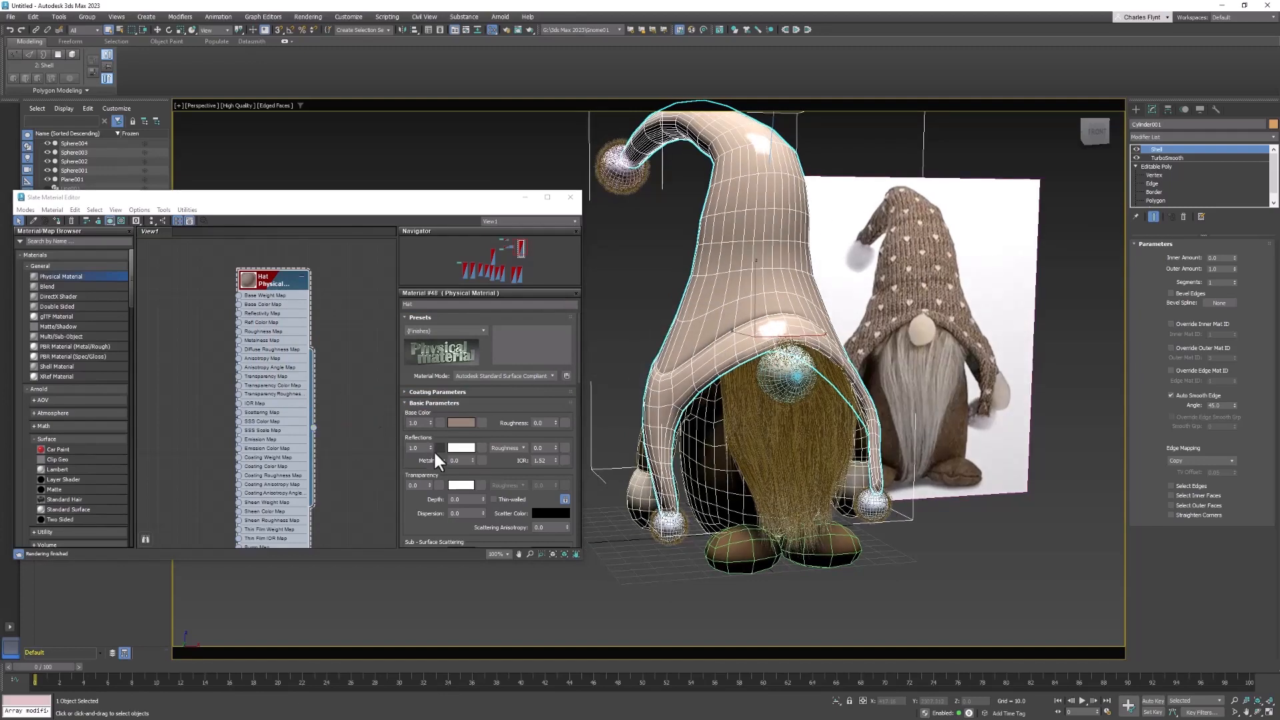
pyautogui.rightClick(431, 448)
pyautogui.moveTo(556, 448); pyautogui.dragTo(556, 400)
# - Connect the wool fabric diffuse bitmap to the Hat material's Displacement Map, then collapse the material node and place it beside the bitmap
pyautogui.moveTo(286, 449); pyautogui.dragTo(376, 326, button='middle')
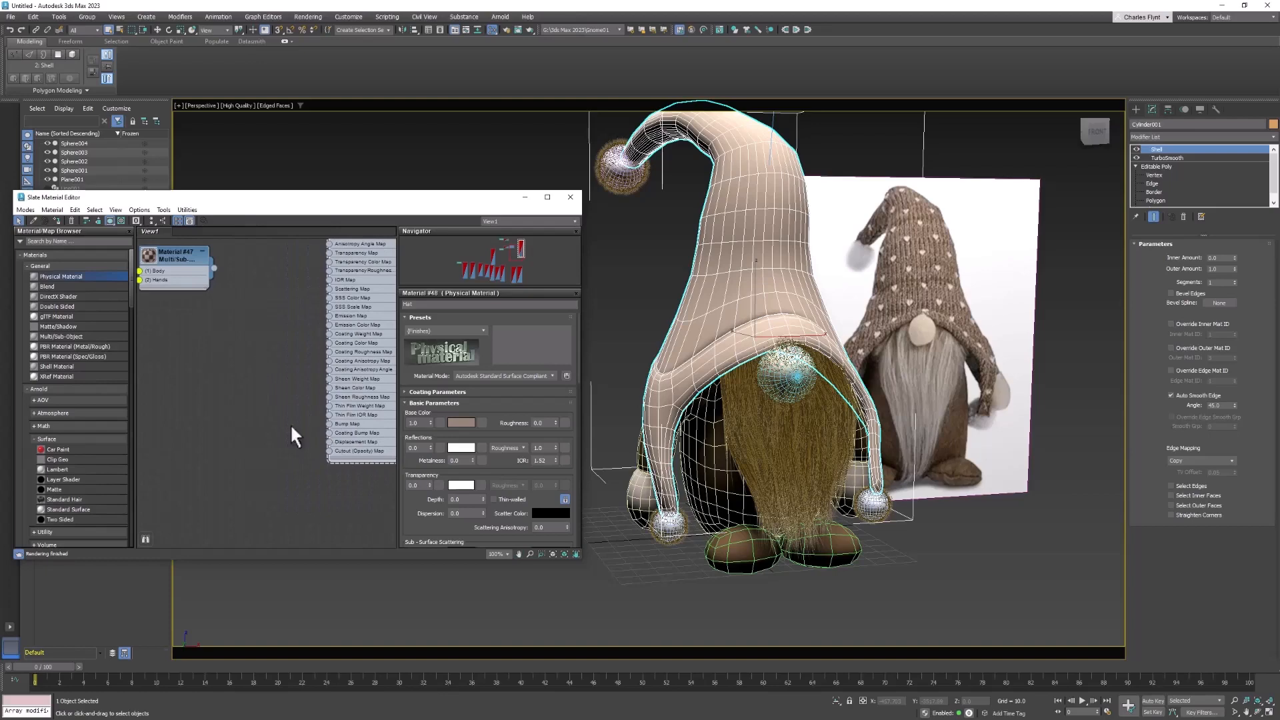
pyautogui.moveTo(330, 424); pyautogui.dragTo(265, 349)
pyautogui.moveTo(288, 366)
pyautogui.click(374, 315)
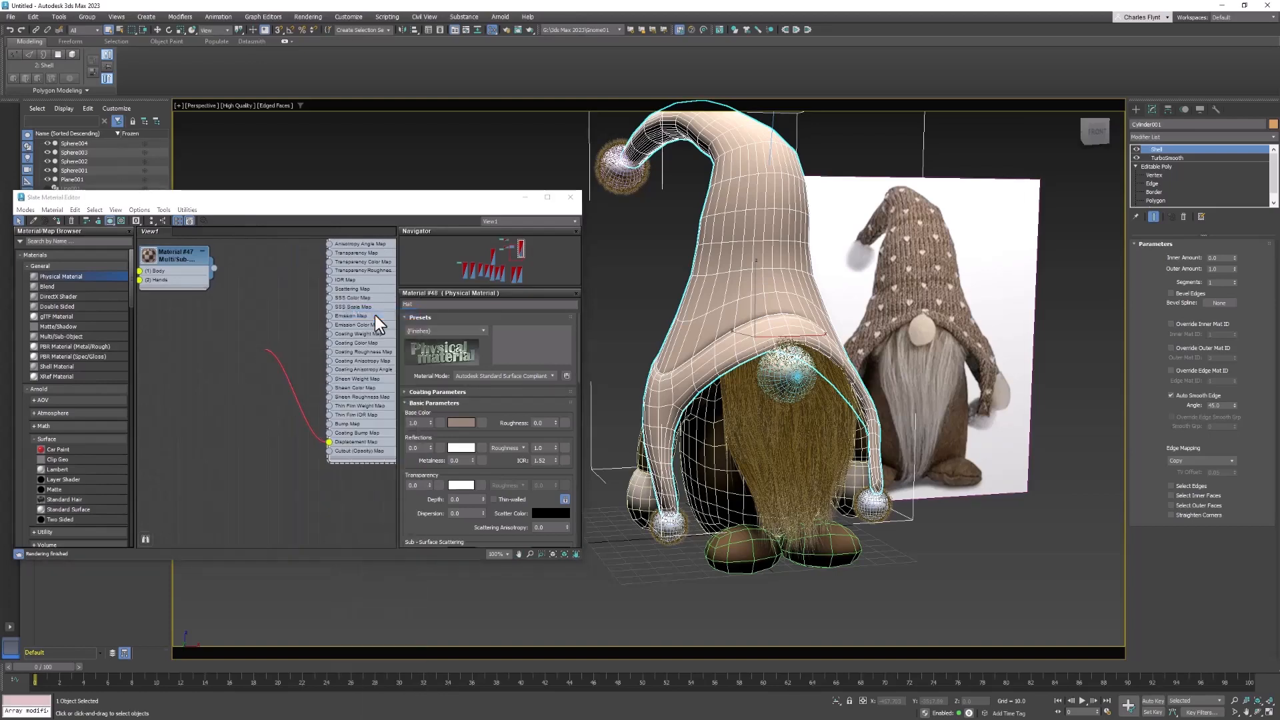
pyautogui.click(989, 362)
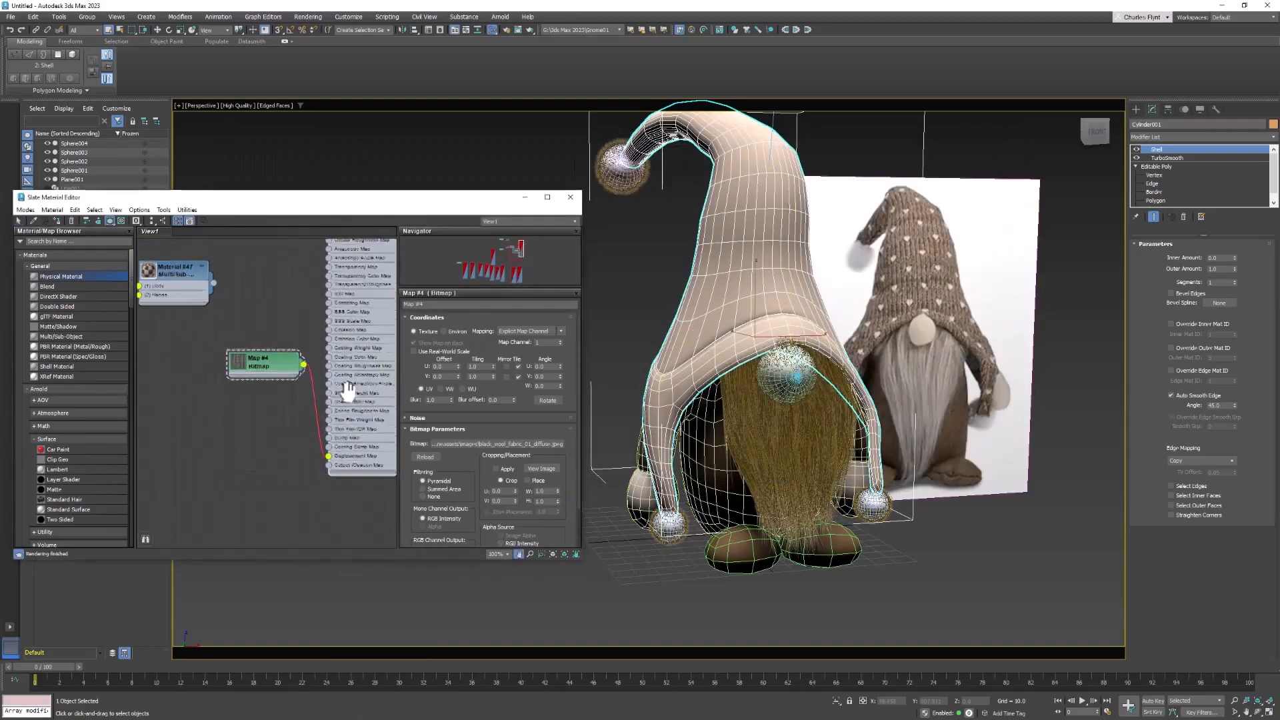
pyautogui.click(355, 265)
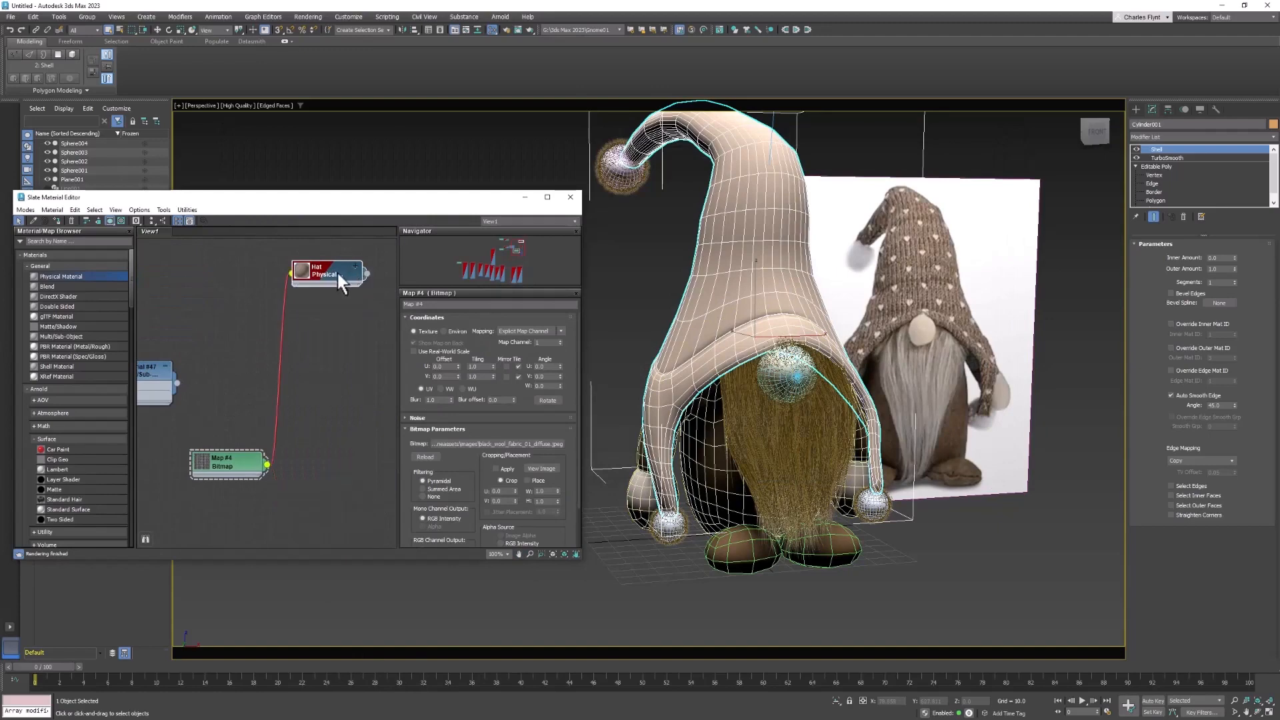
pyautogui.moveTo(337, 273); pyautogui.dragTo(337, 415)
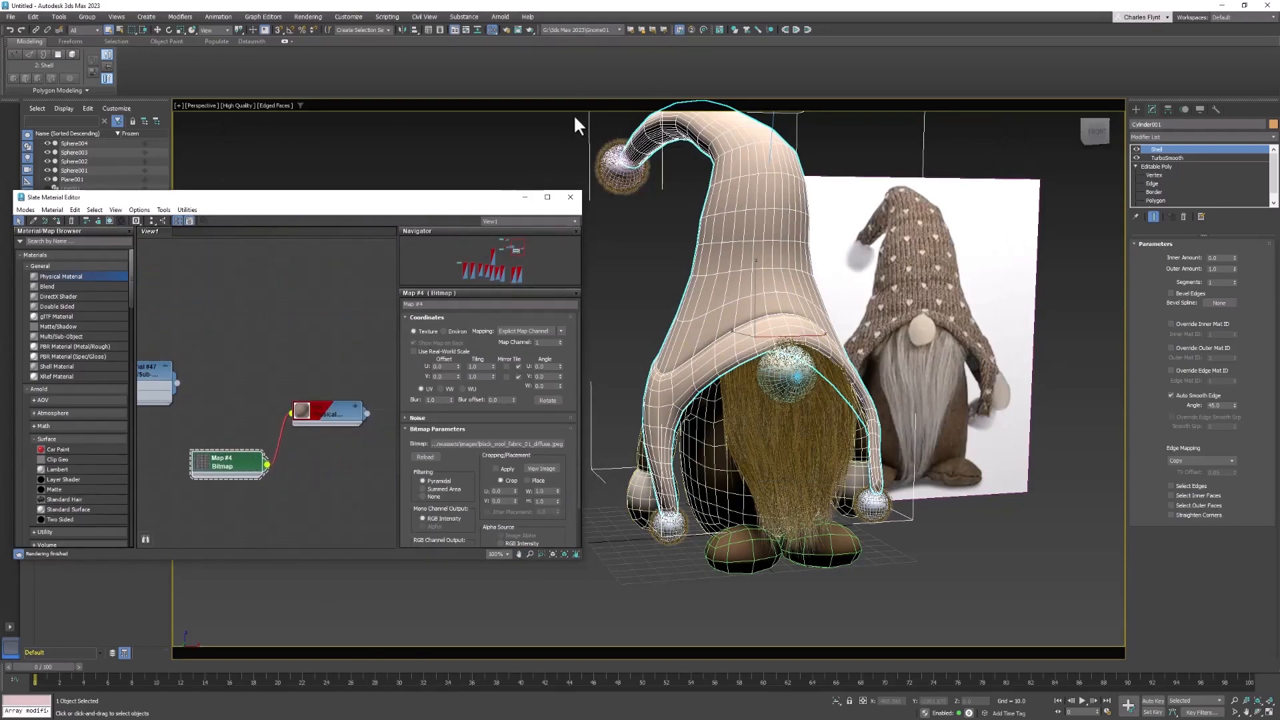
# - Run a live Arnold render of the gnome and examine the hat's wool texture against the reference picture
pyautogui.click(498, 17)
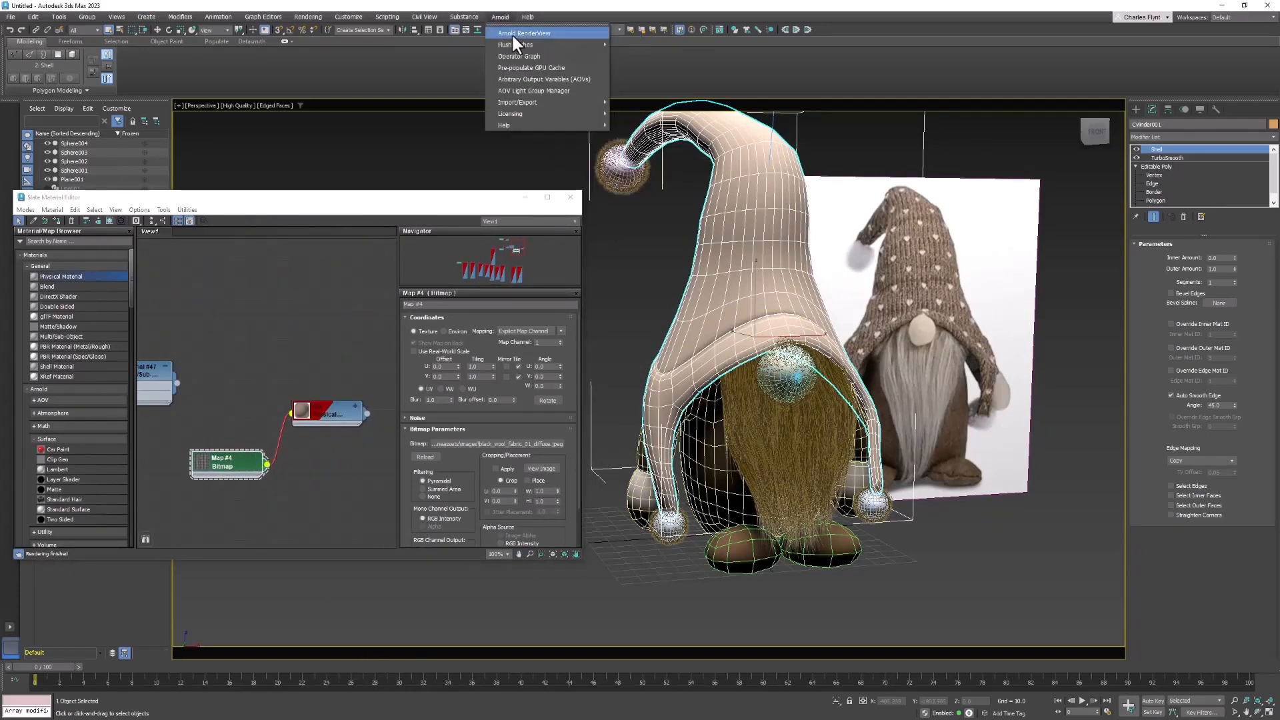
pyautogui.click(511, 33)
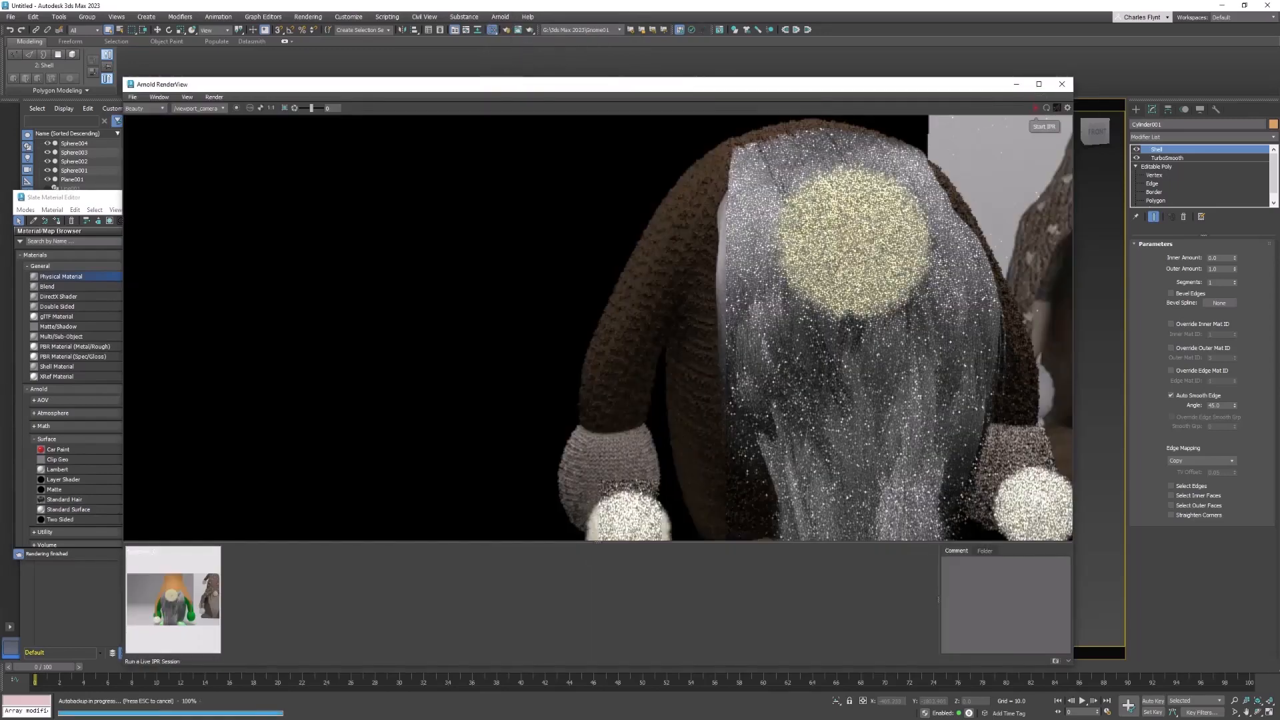
pyautogui.click(1035, 108)
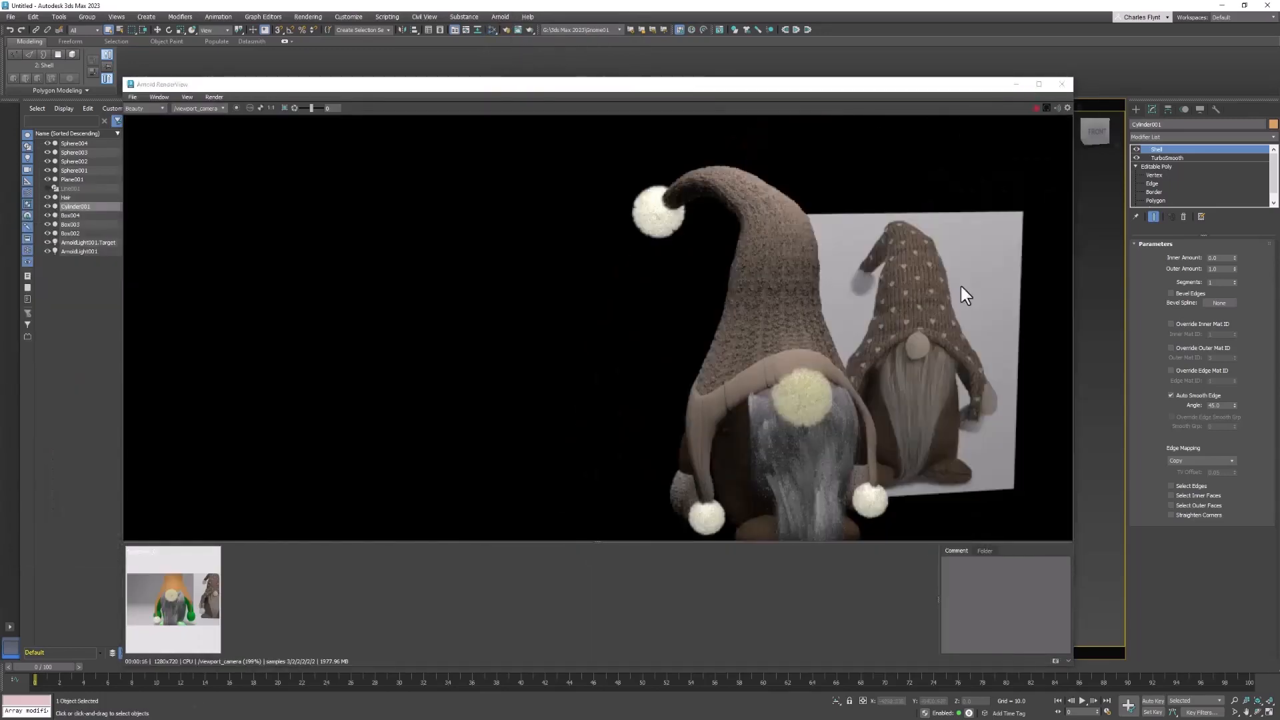
pyautogui.moveTo(838, 376); pyautogui.dragTo(808, 373, button='middle')
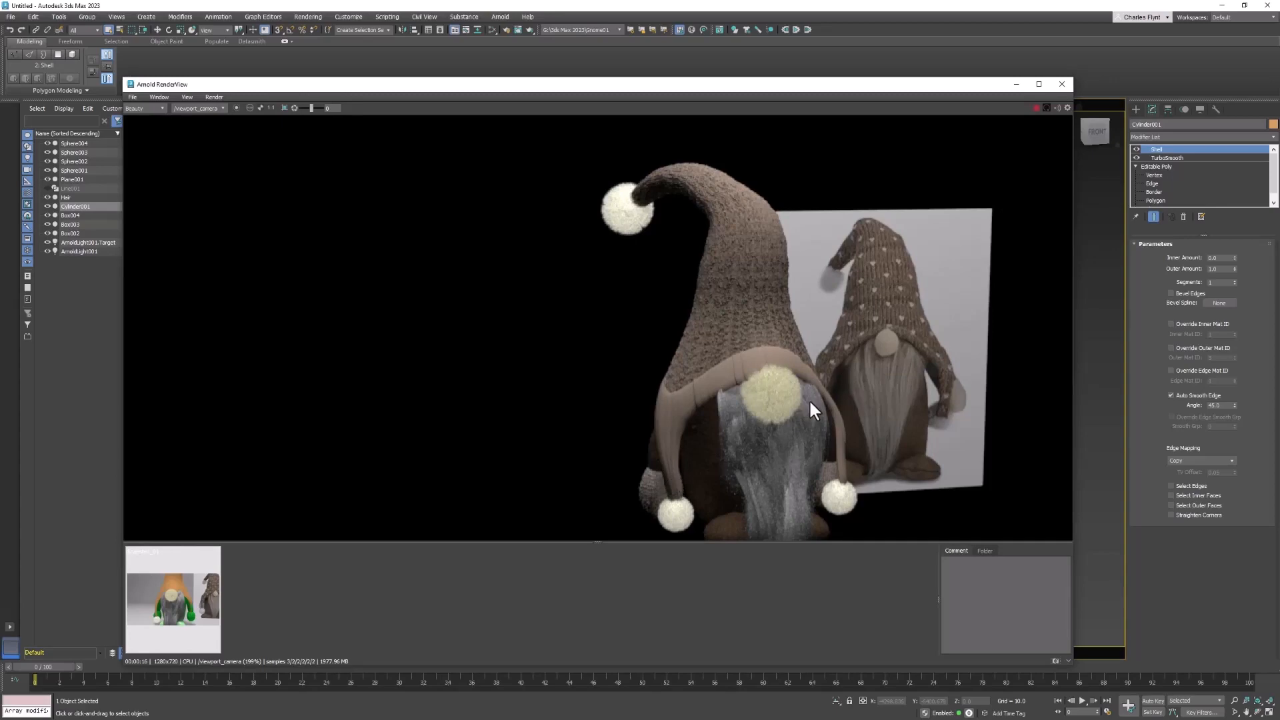
pyautogui.moveTo(809, 399); pyautogui.dragTo(790, 371, button='middle')
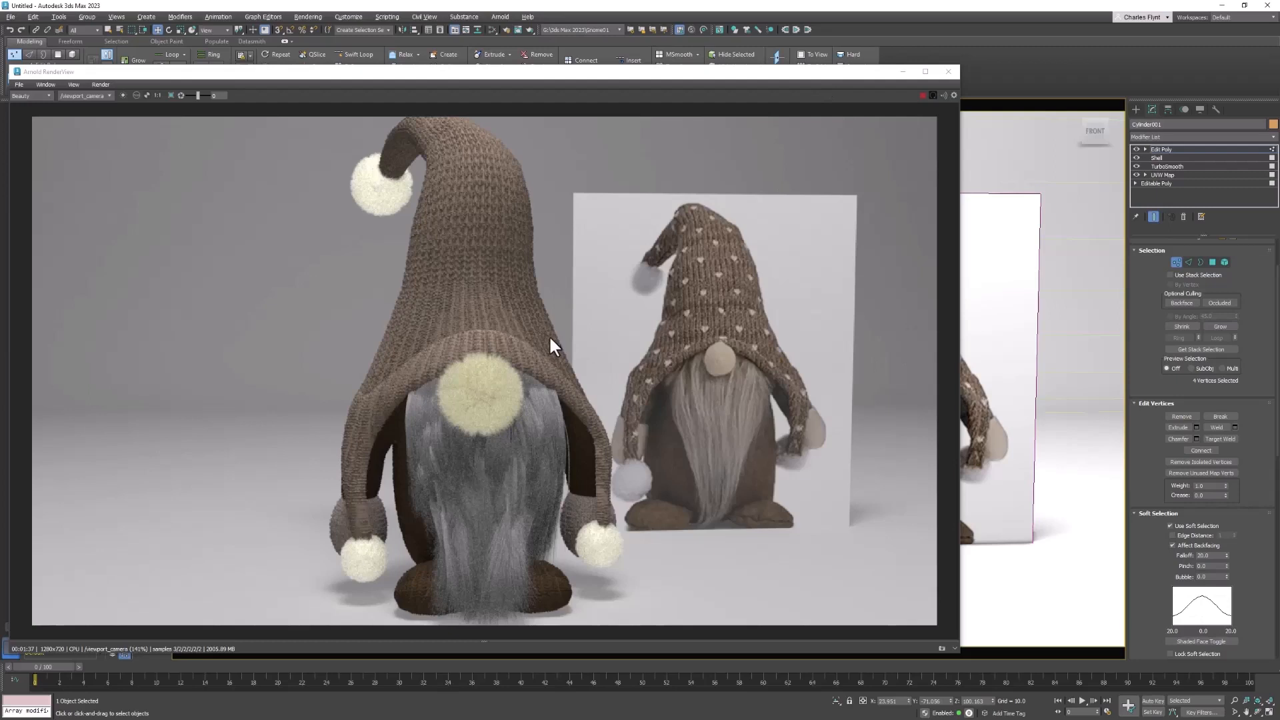
pyautogui.moveTo(606, 74); pyautogui.dragTo(700, 63)
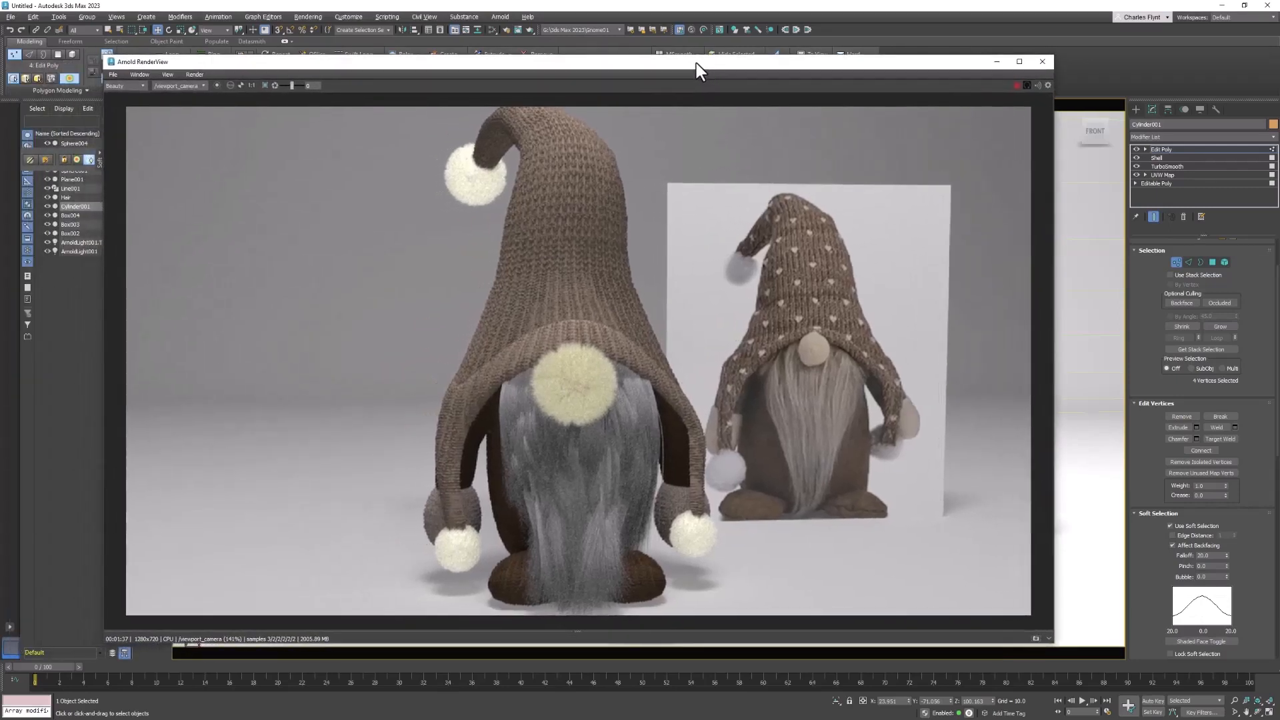